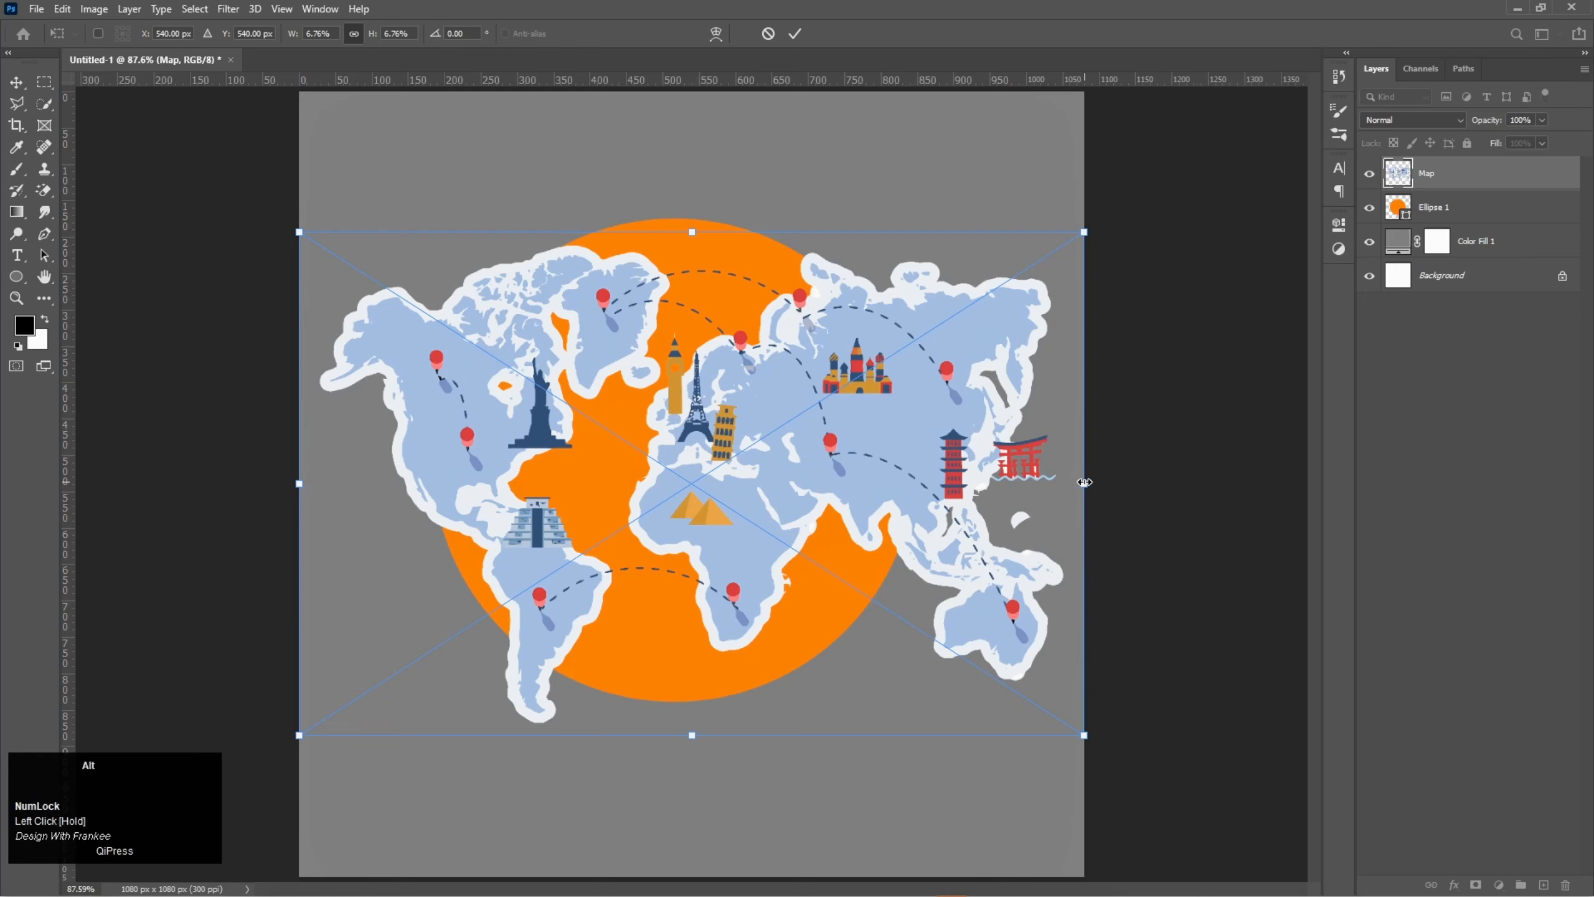
- Scale the map down to about 3.65% and position it inside the orange circle
{"action": "left_click_drag", "start_coordinate": [1085, 482], "coordinate": [914, 483]}
{"action": "left_click_drag", "start_coordinate": [785, 493], "coordinate": [765, 490]}
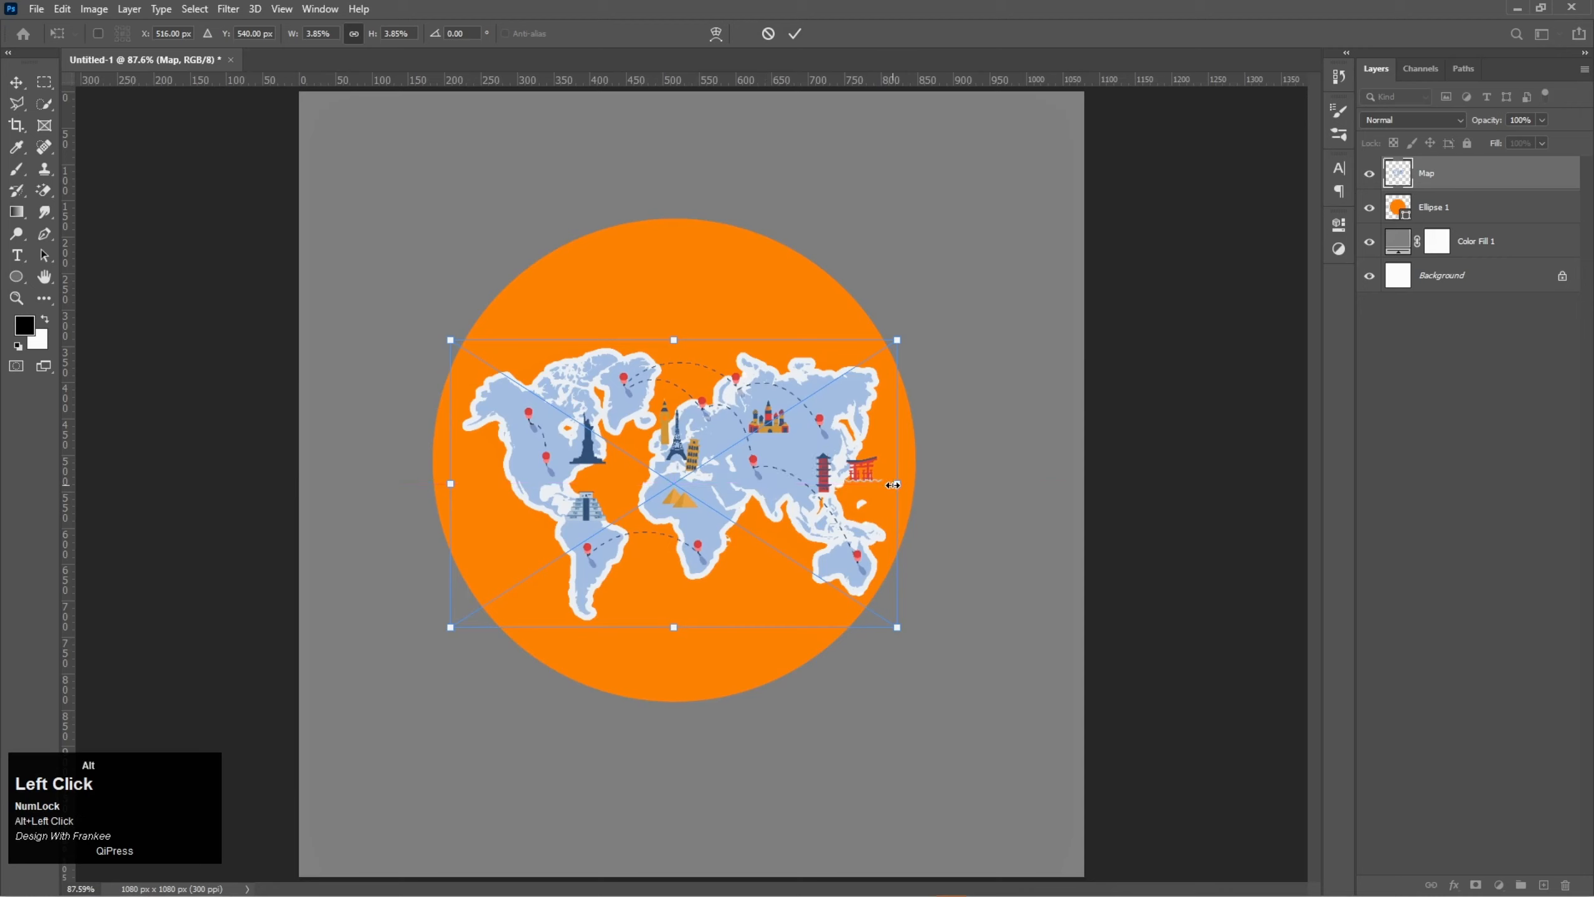
{"action": "left_click_drag", "start_coordinate": [891, 484], "coordinate": [885, 484]}
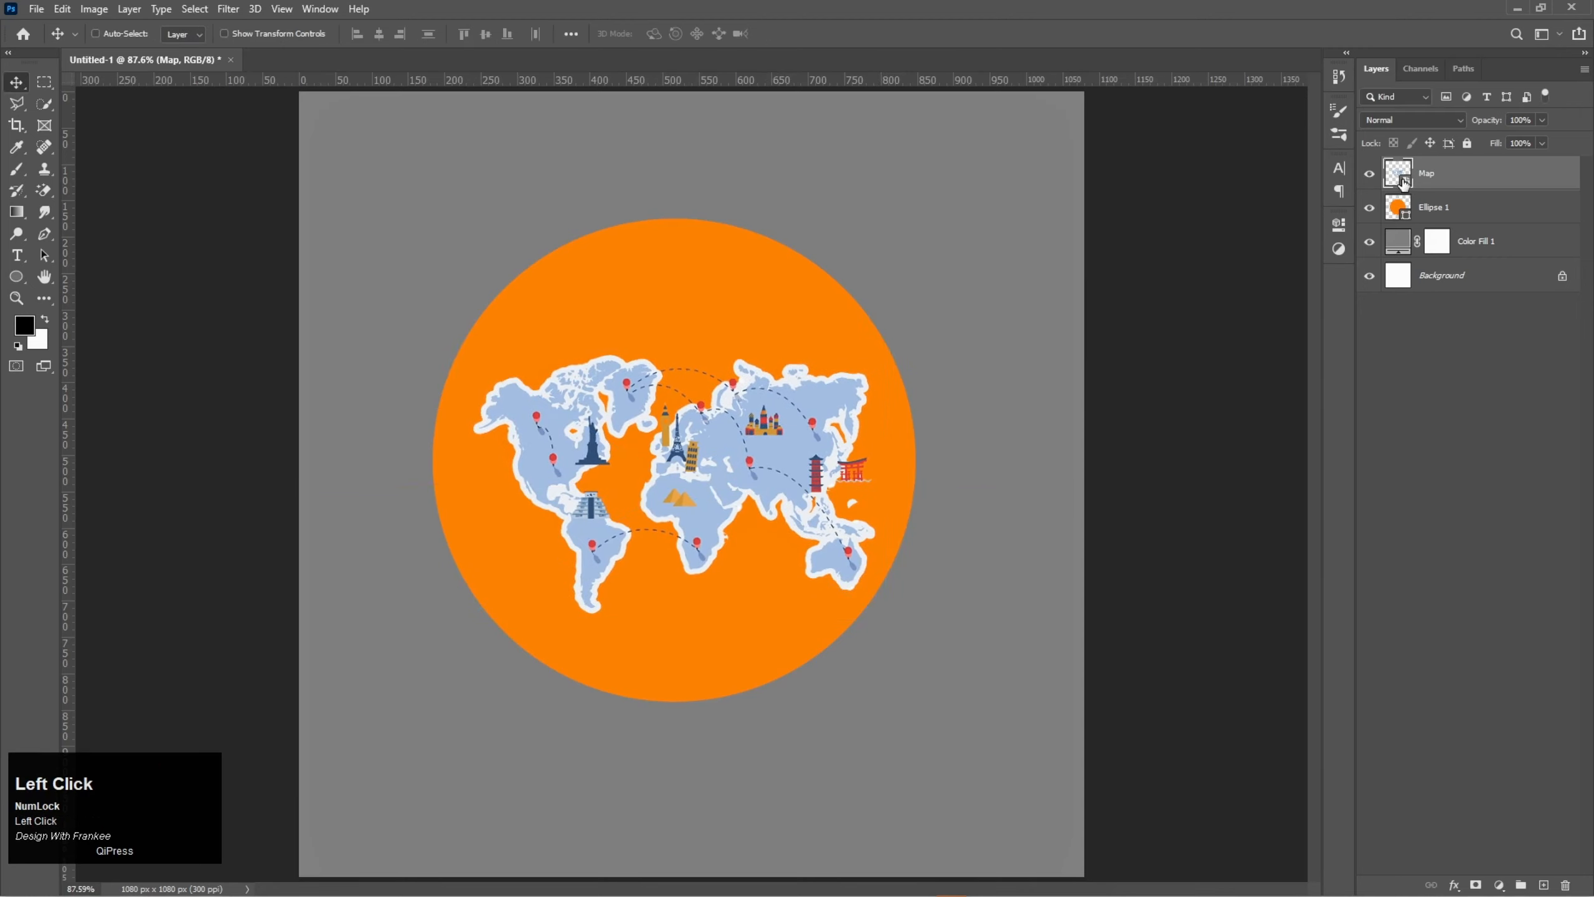
- Align the Map layer with the Ellipse 1 layer on their vertical centers, then deselect both layers
{"action": "left_click", "coordinate": [1428, 209], "text": "shift"}
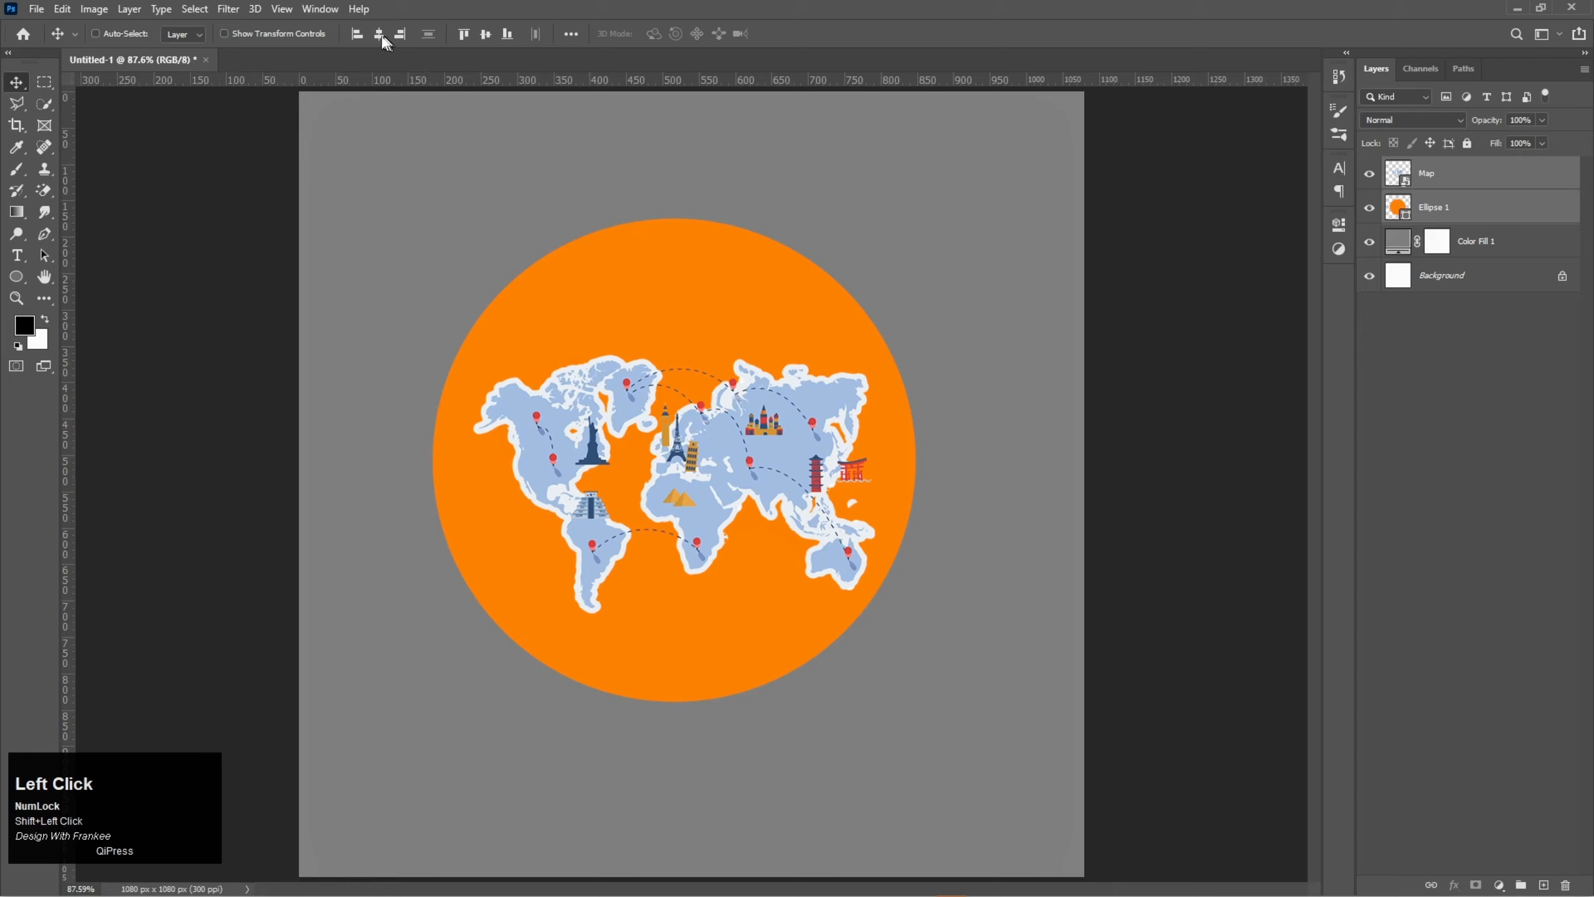
{"action": "left_click", "coordinate": [485, 34]}
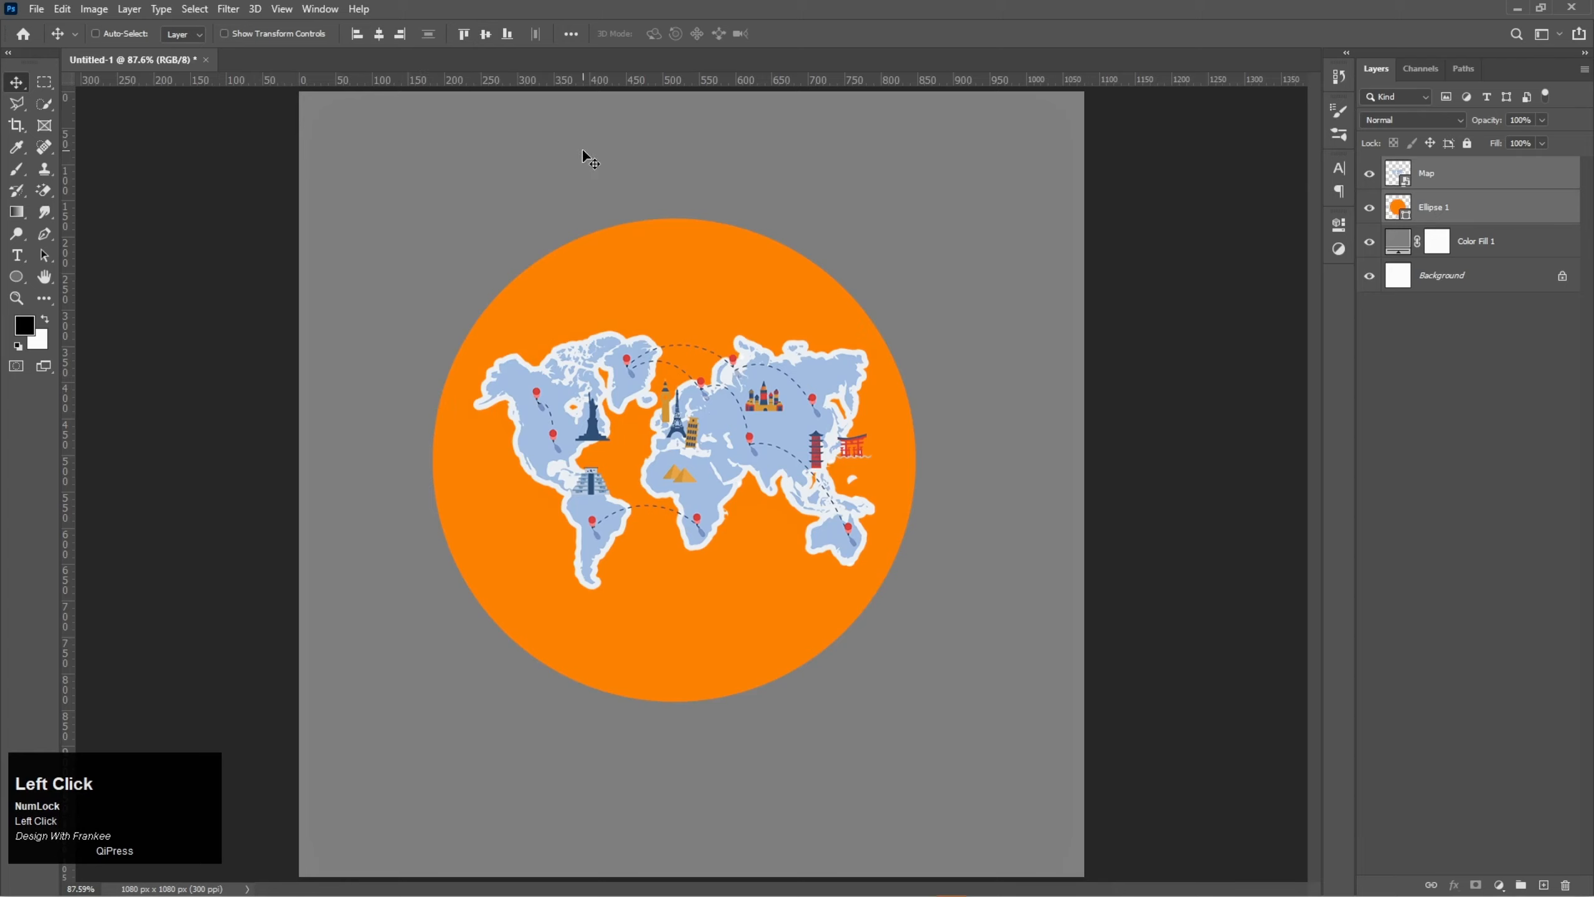
{"action": "key", "text": "ctrl"}
{"action": "left_click", "coordinate": [1425, 389]}
- Scale the Map layer down slightly to 3.50%, keeping it centered in the circle
{"action": "left_click", "coordinate": [1438, 175]}
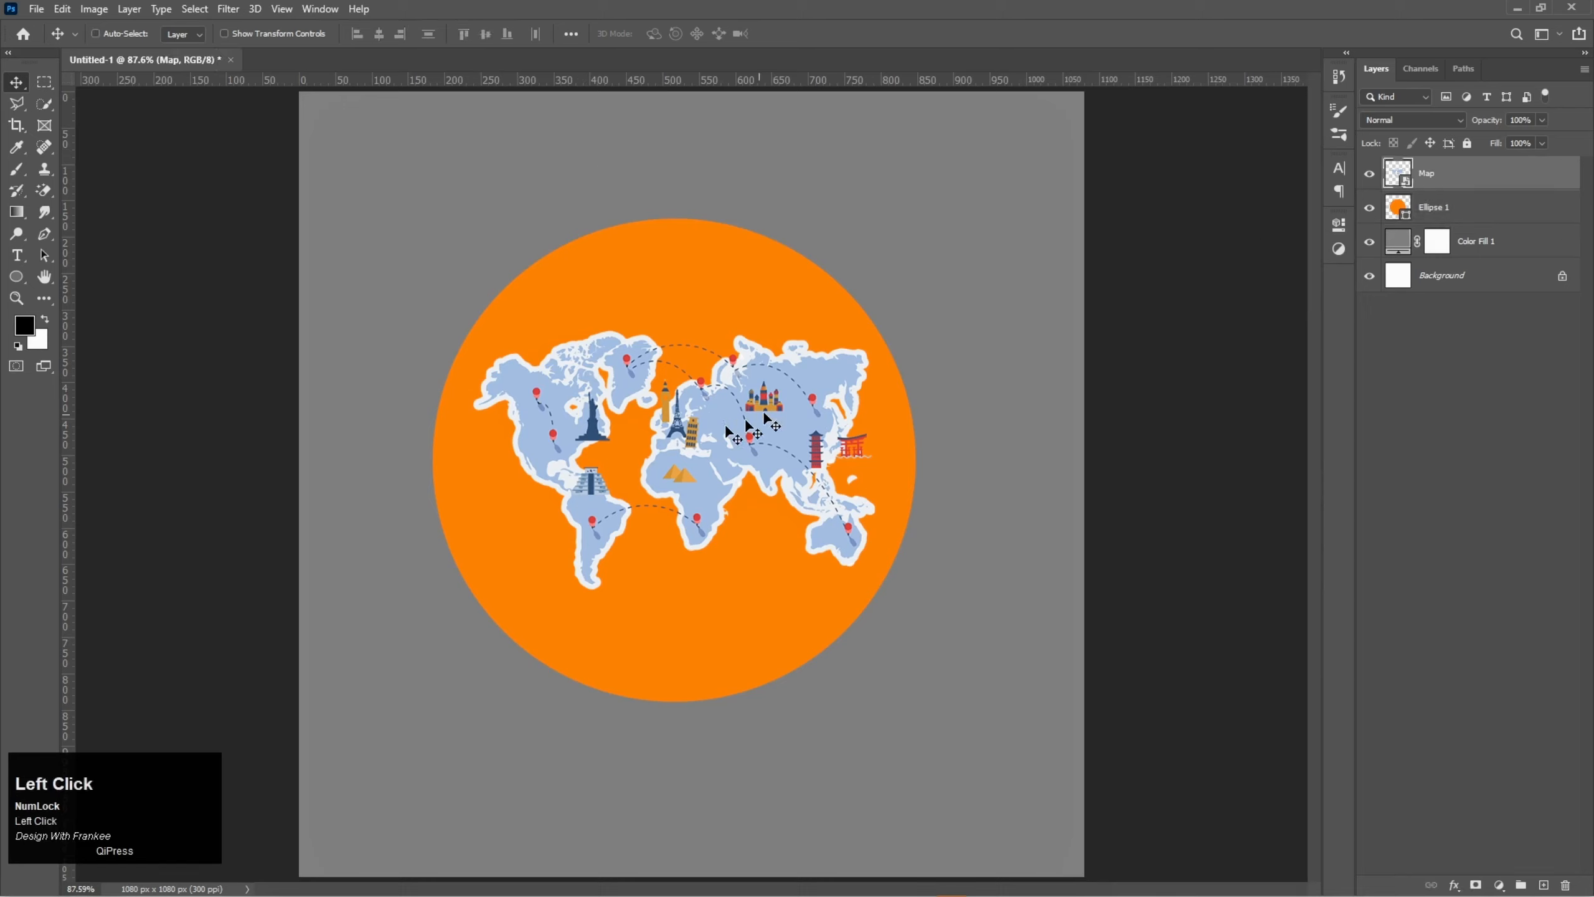
{"action": "key", "text": "ctrl+t"}
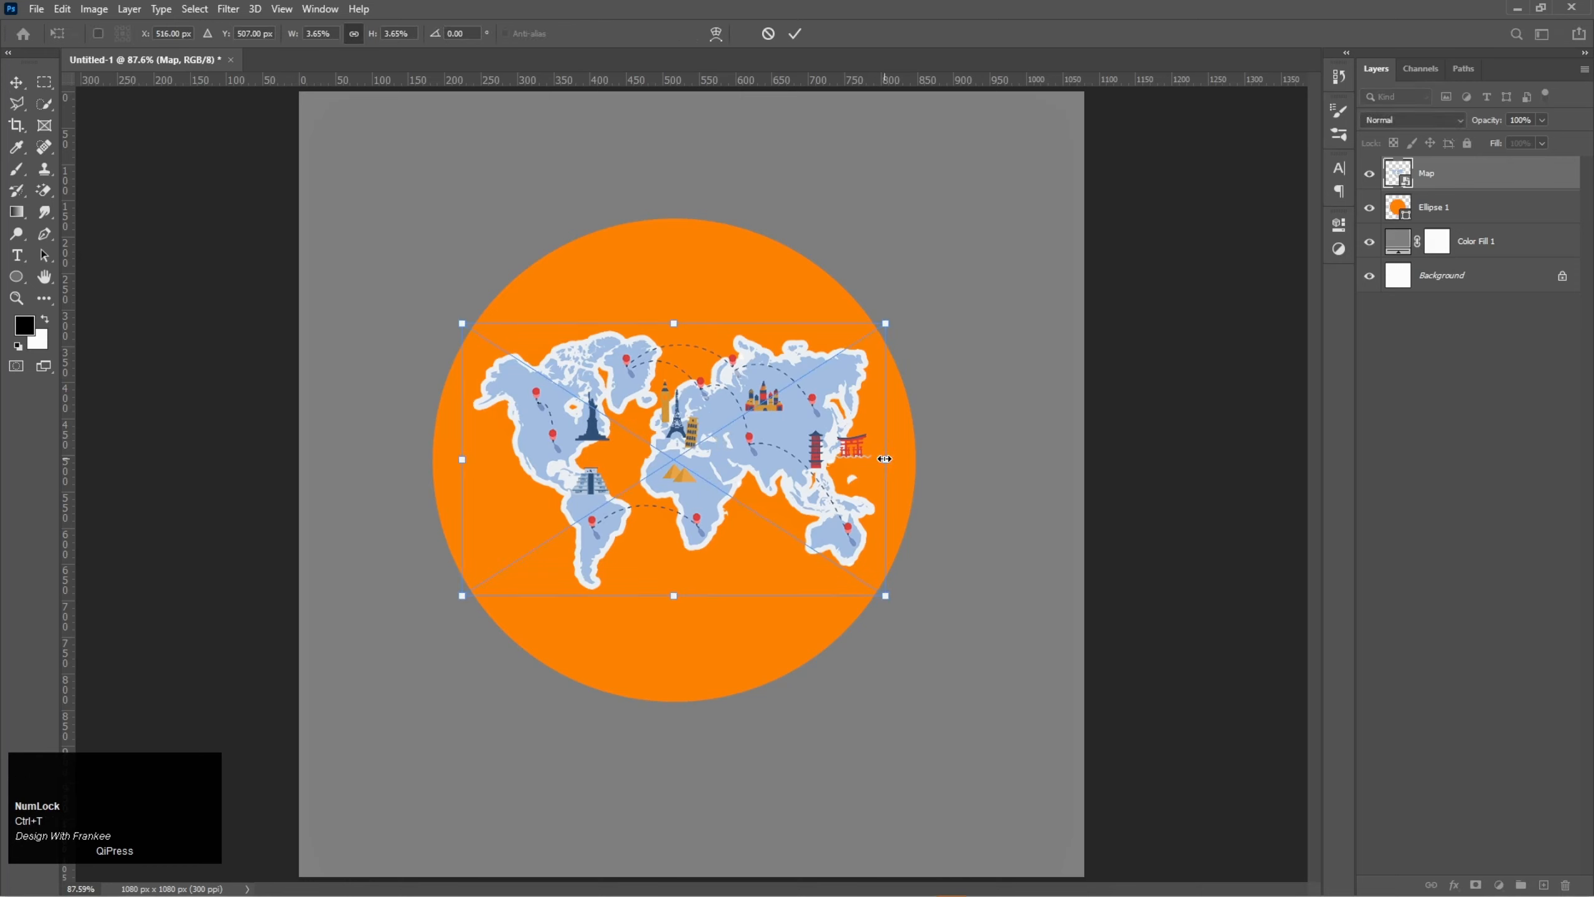
{"action": "left_click_drag", "start_coordinate": [885, 459], "coordinate": [876, 460]}
{"action": "double_click", "coordinate": [739, 462]}
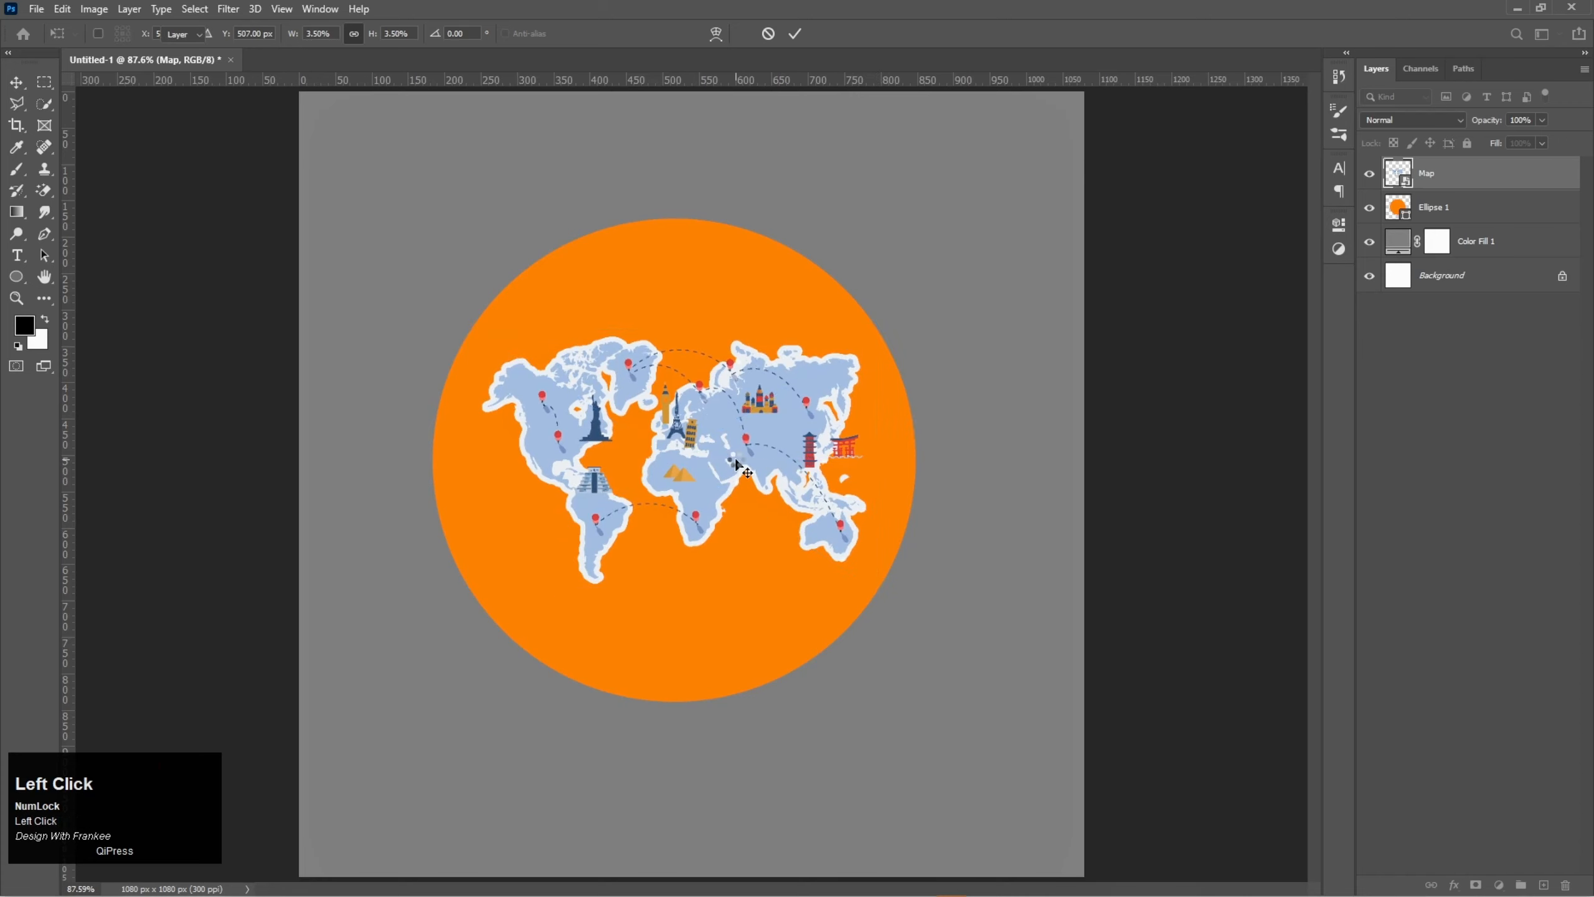
- Duplicate the Map layer and hide the duplicate
{"action": "left_click_drag", "start_coordinate": [1494, 183], "coordinate": [1549, 880]}
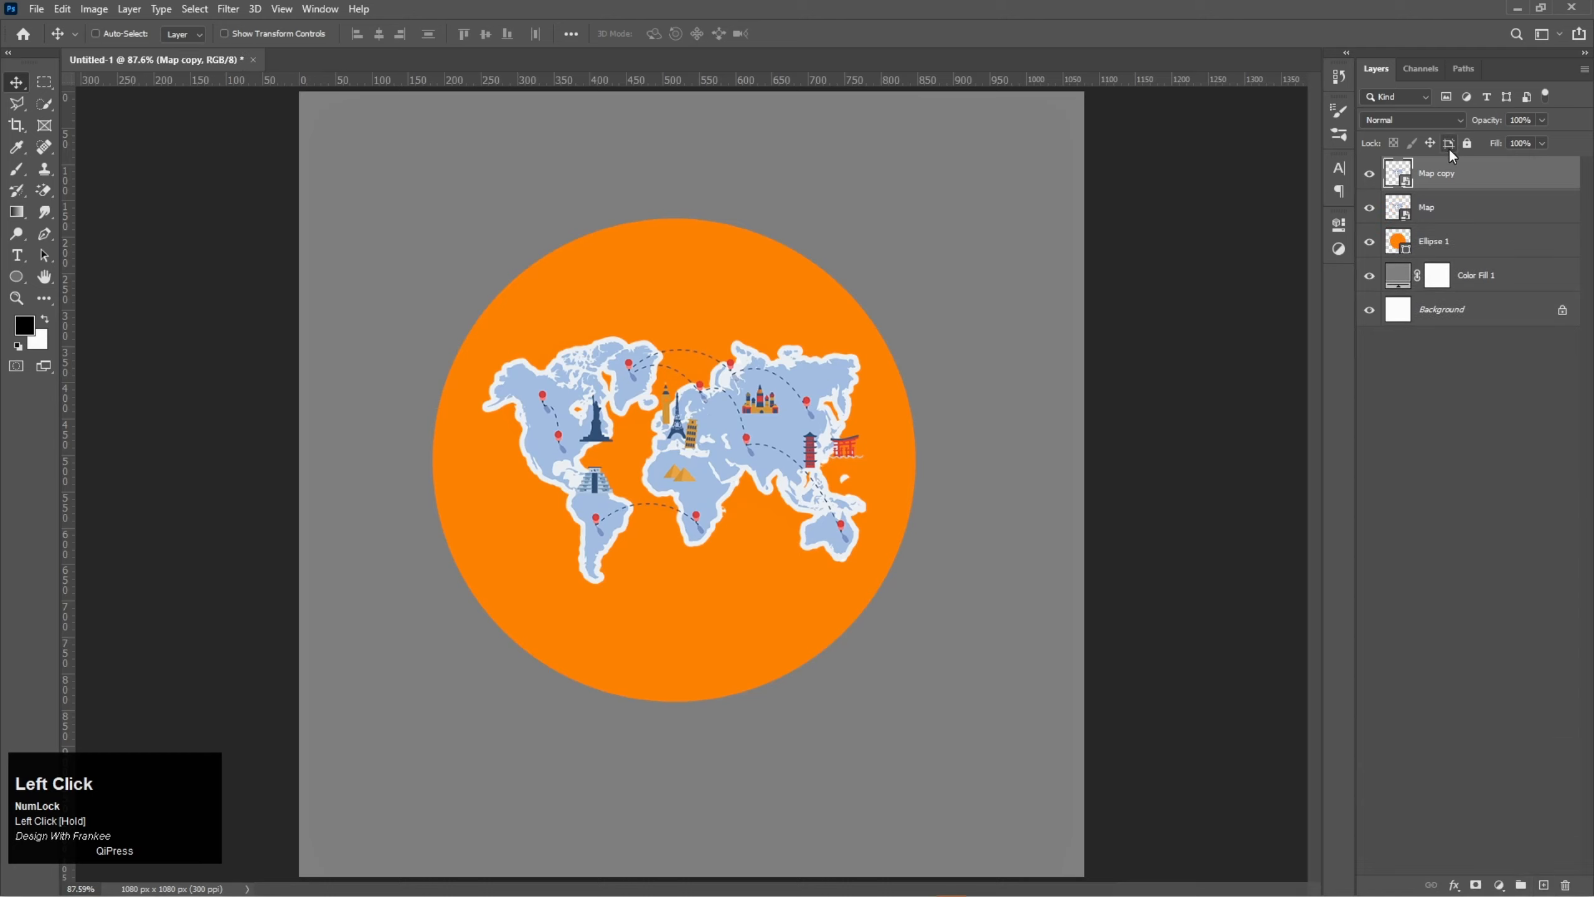
{"action": "left_click", "coordinate": [1369, 173]}
- Set the original Map layer's opacity to 40%
{"action": "left_click", "coordinate": [1456, 209]}
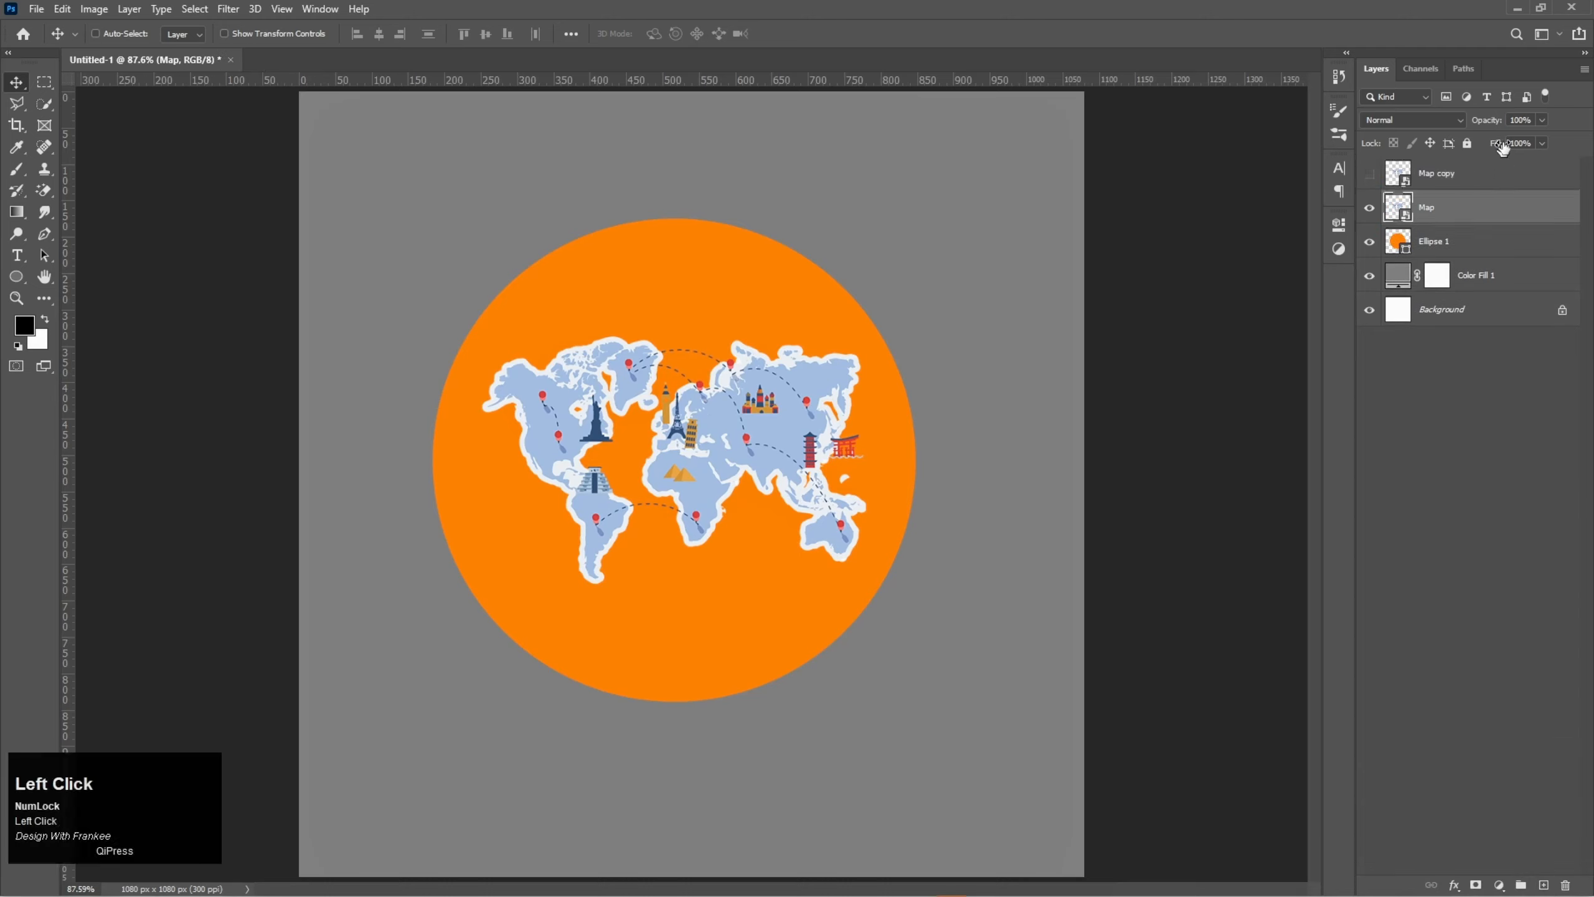
{"action": "left_click_drag", "start_coordinate": [1501, 121], "coordinate": [1502, 122]}
{"action": "type", "text": "40"}
{"action": "key", "text": "Return"}
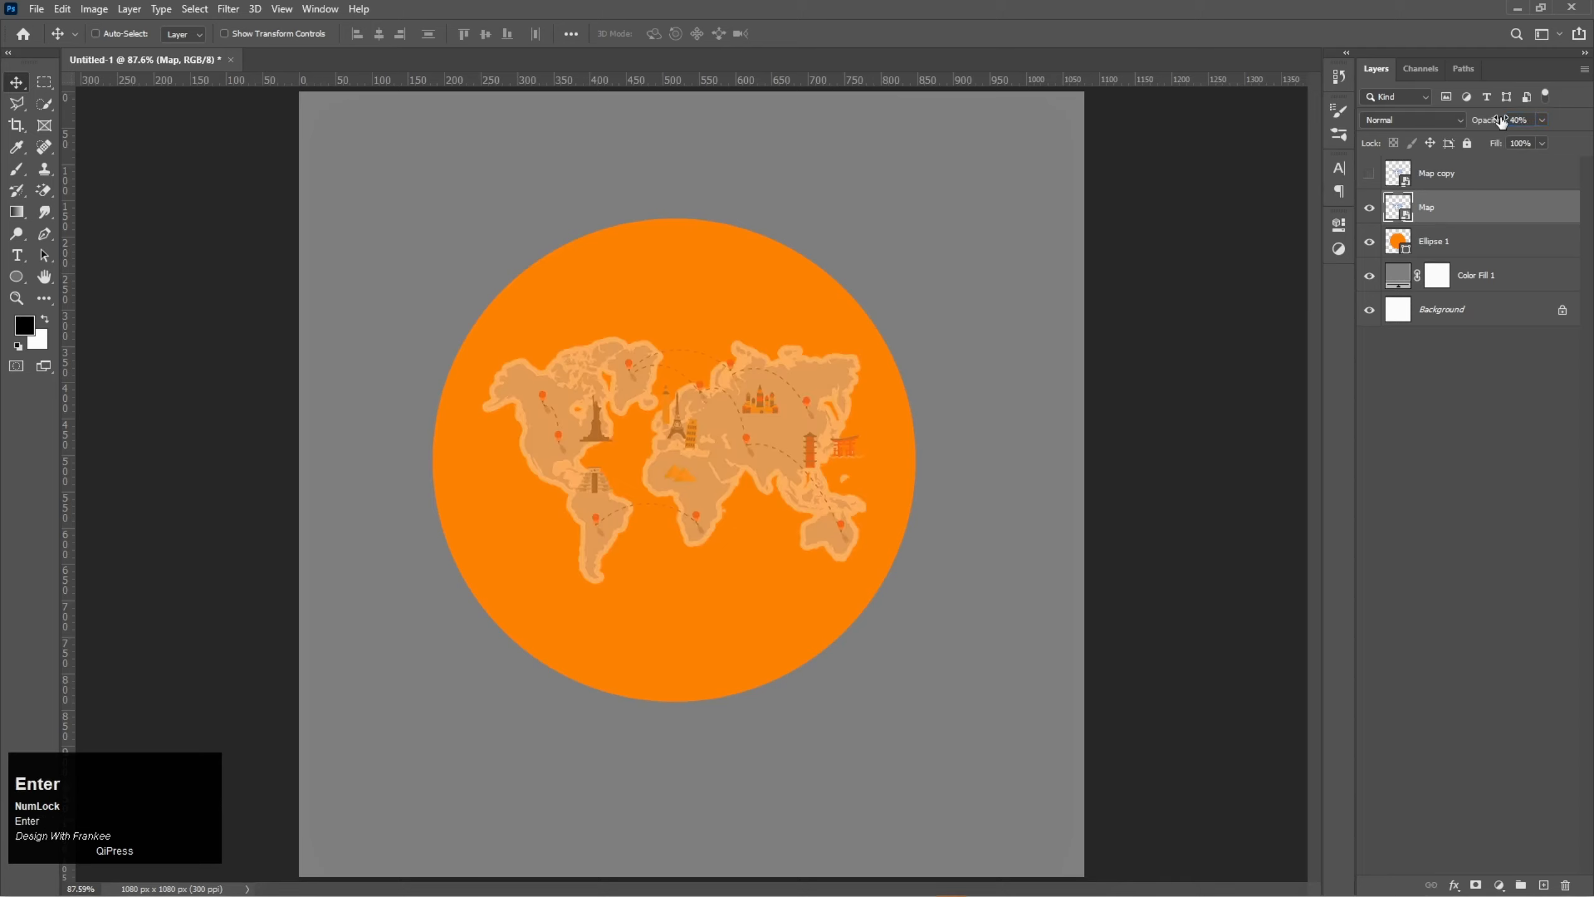
- Enlarge the faded Map layer slightly and offset it down and to the left of the copy as a shadow
{"action": "key", "text": "ctrl+t"}
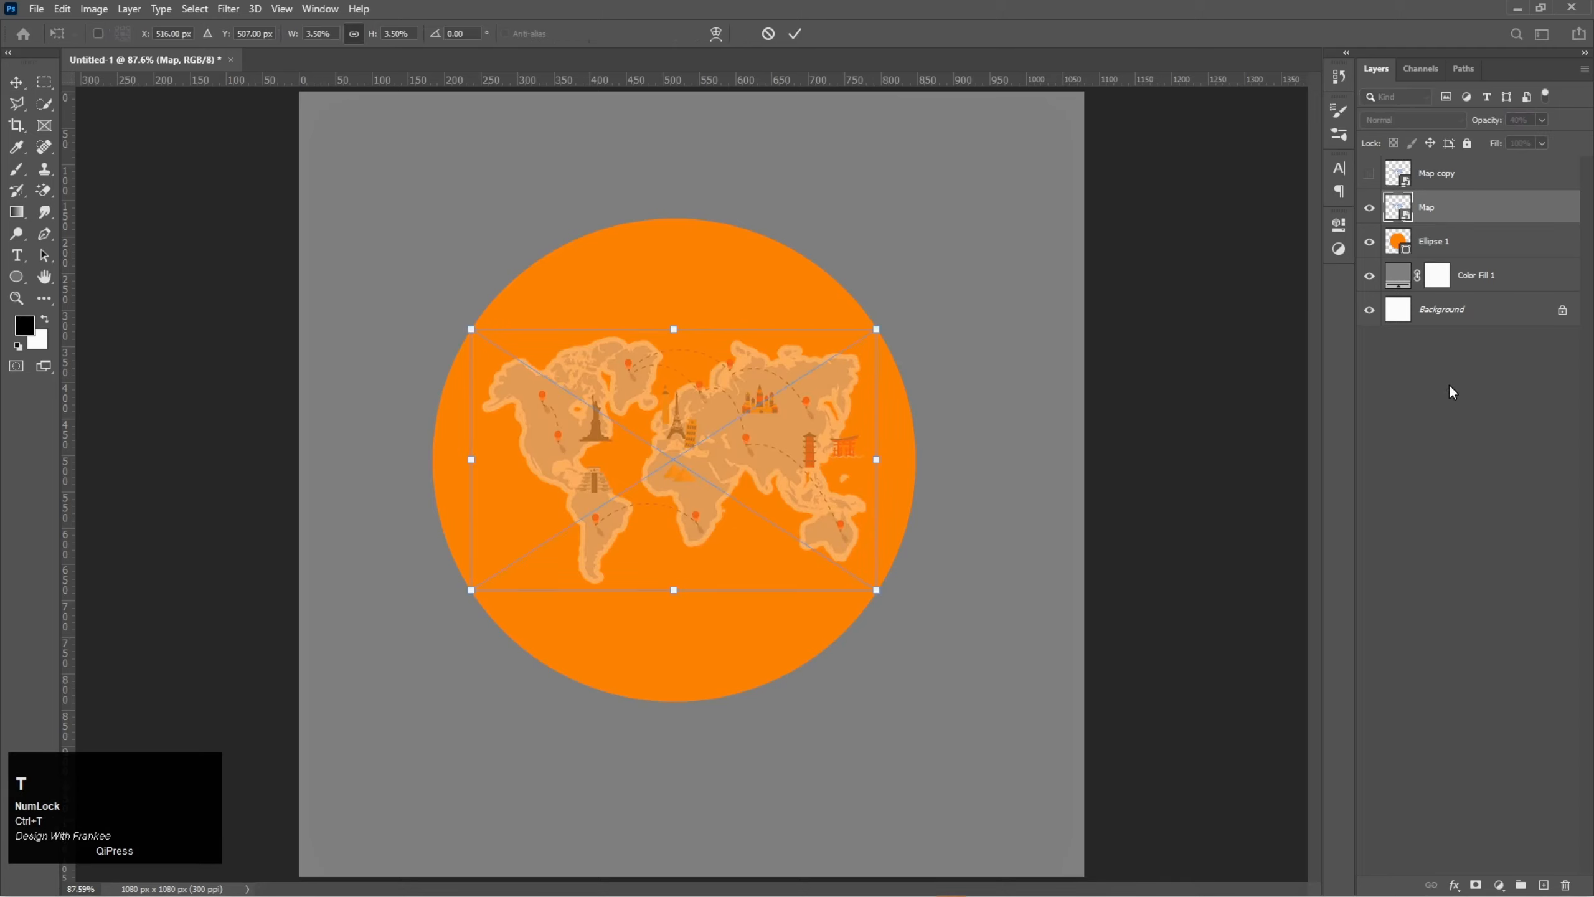
{"action": "left_click_drag", "start_coordinate": [877, 460], "coordinate": [896, 460]}
{"action": "double_click", "coordinate": [695, 443]}
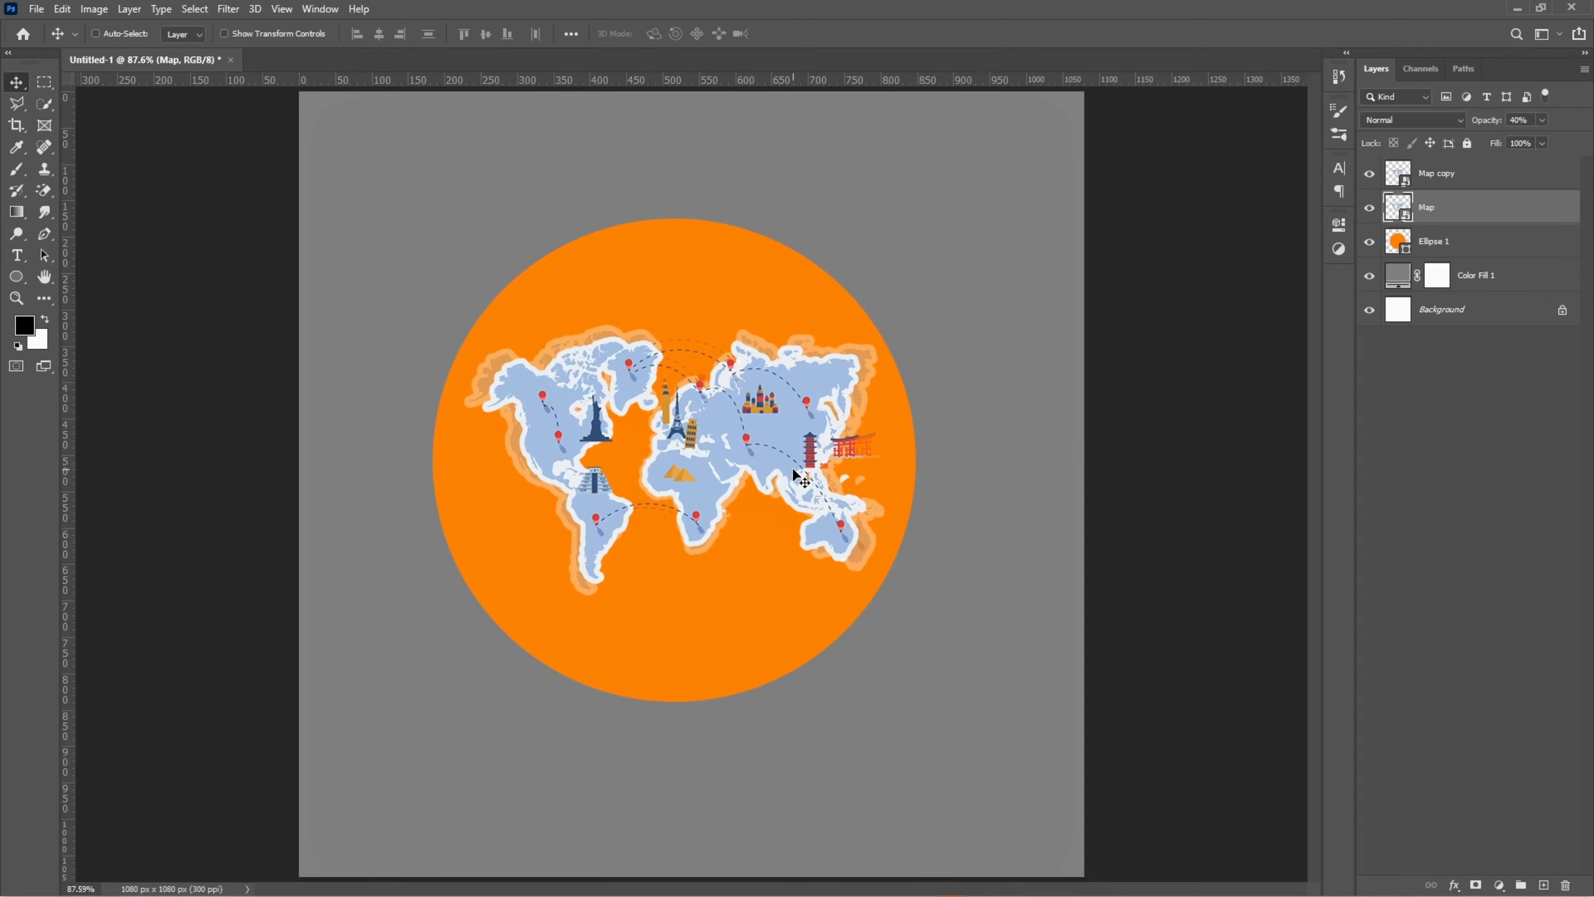
{"action": "scroll", "coordinate": [792, 468], "scroll_direction": "up", "scroll_amount": 3}
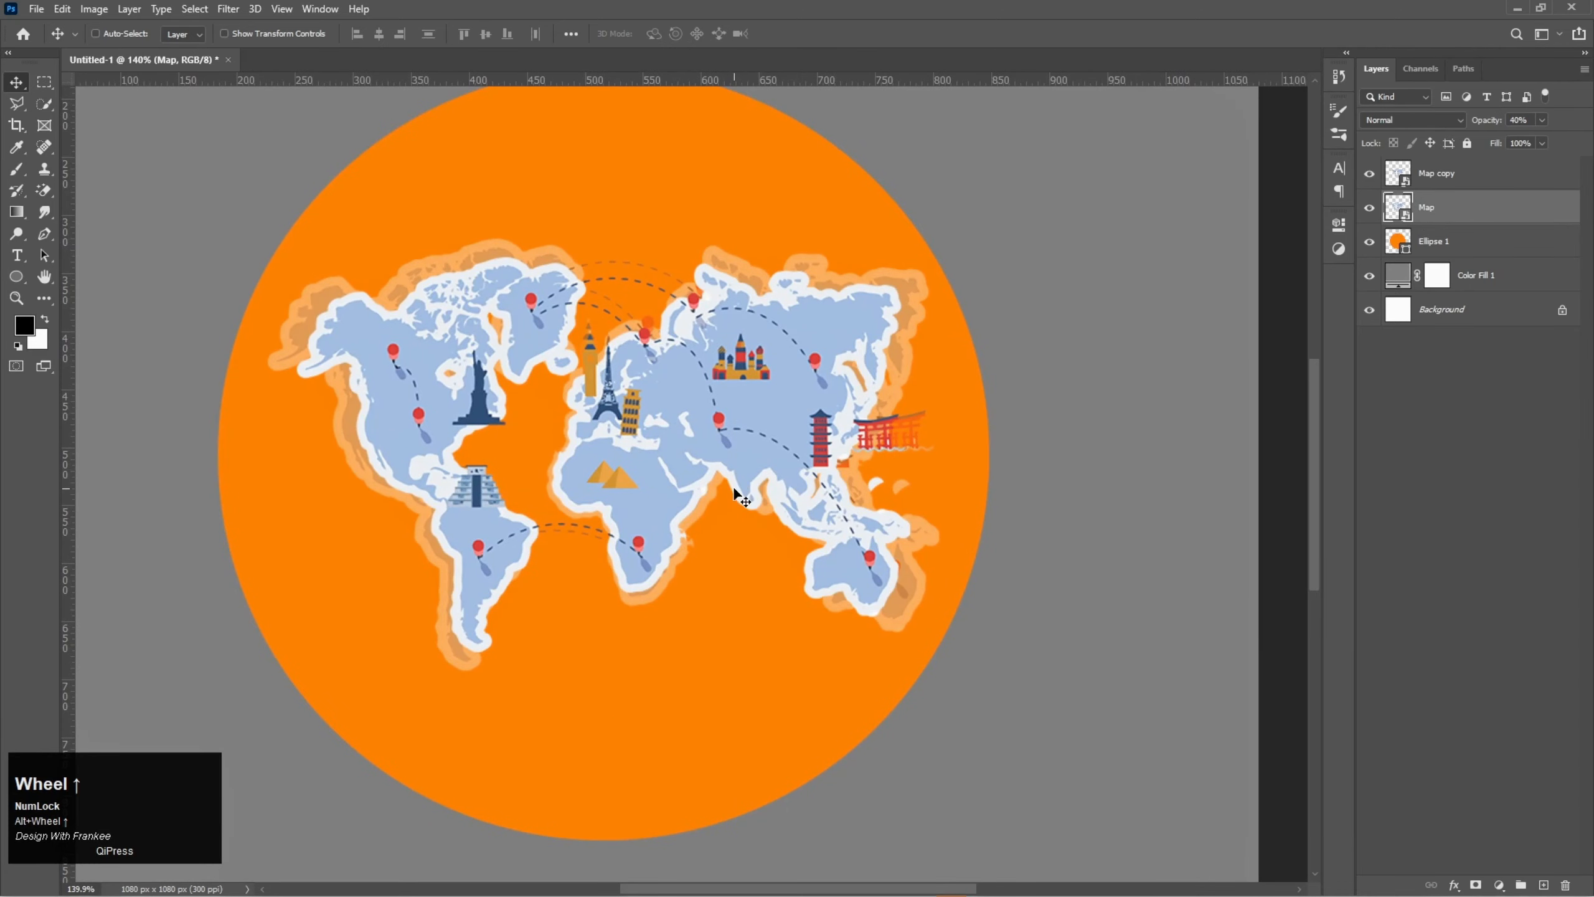
{"action": "left_click_drag", "start_coordinate": [713, 513], "coordinate": [703, 543]}
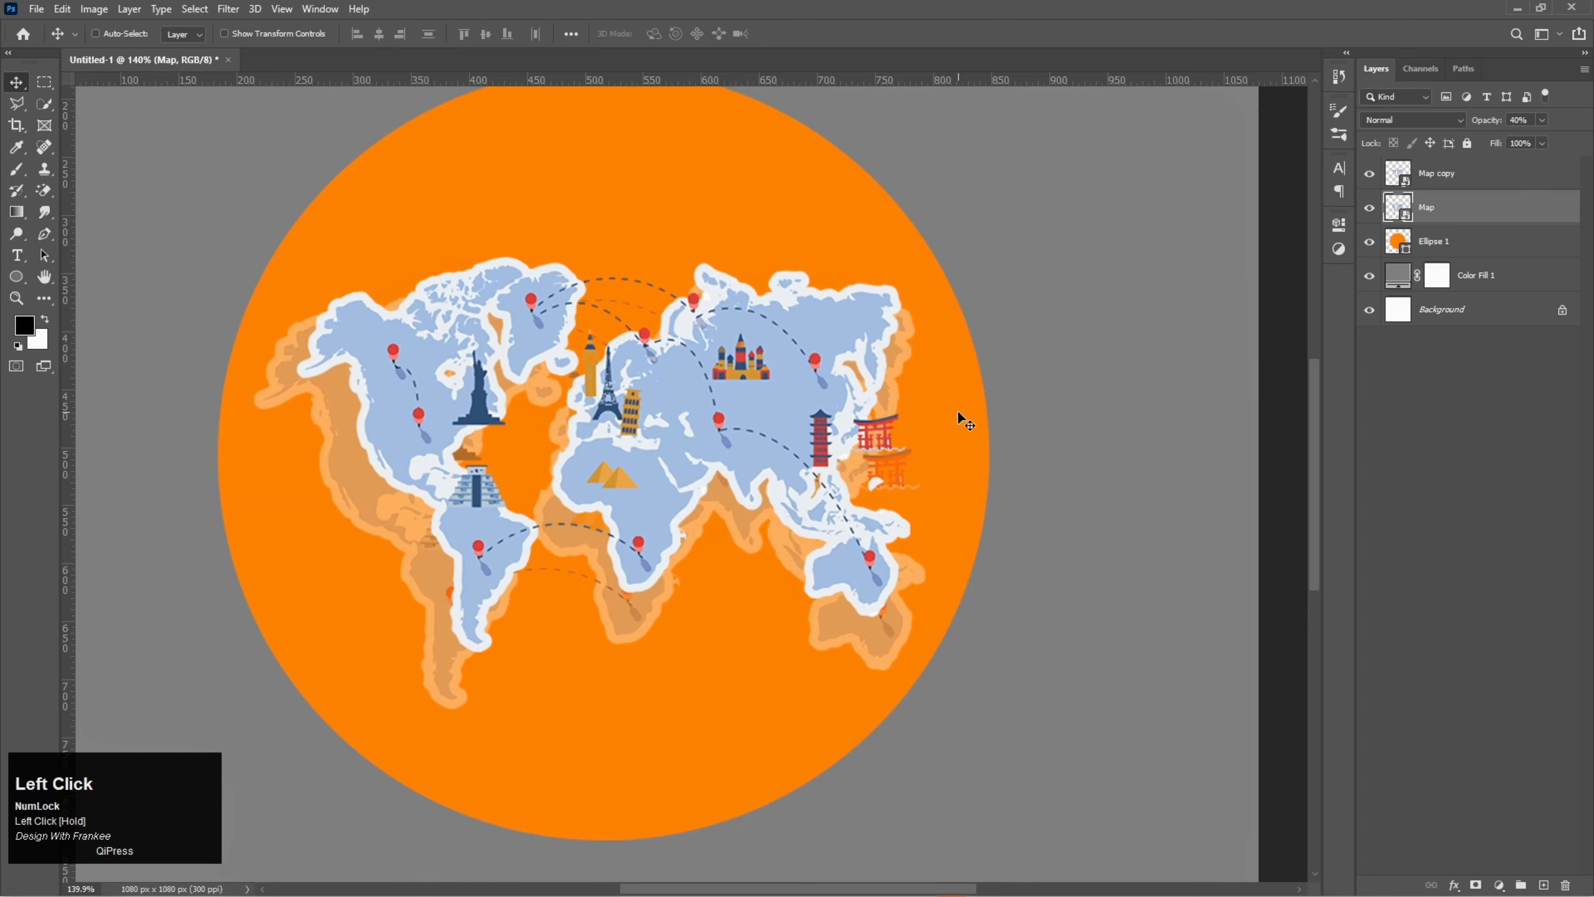
- Rasterize the Map copy, Map and Ellipse 1 layers together
{"action": "scroll", "coordinate": [958, 408], "scroll_direction": "down", "scroll_amount": 1}
{"action": "key", "text": "space"}
{"action": "left_click_drag", "start_coordinate": [736, 349], "coordinate": [777, 369]}
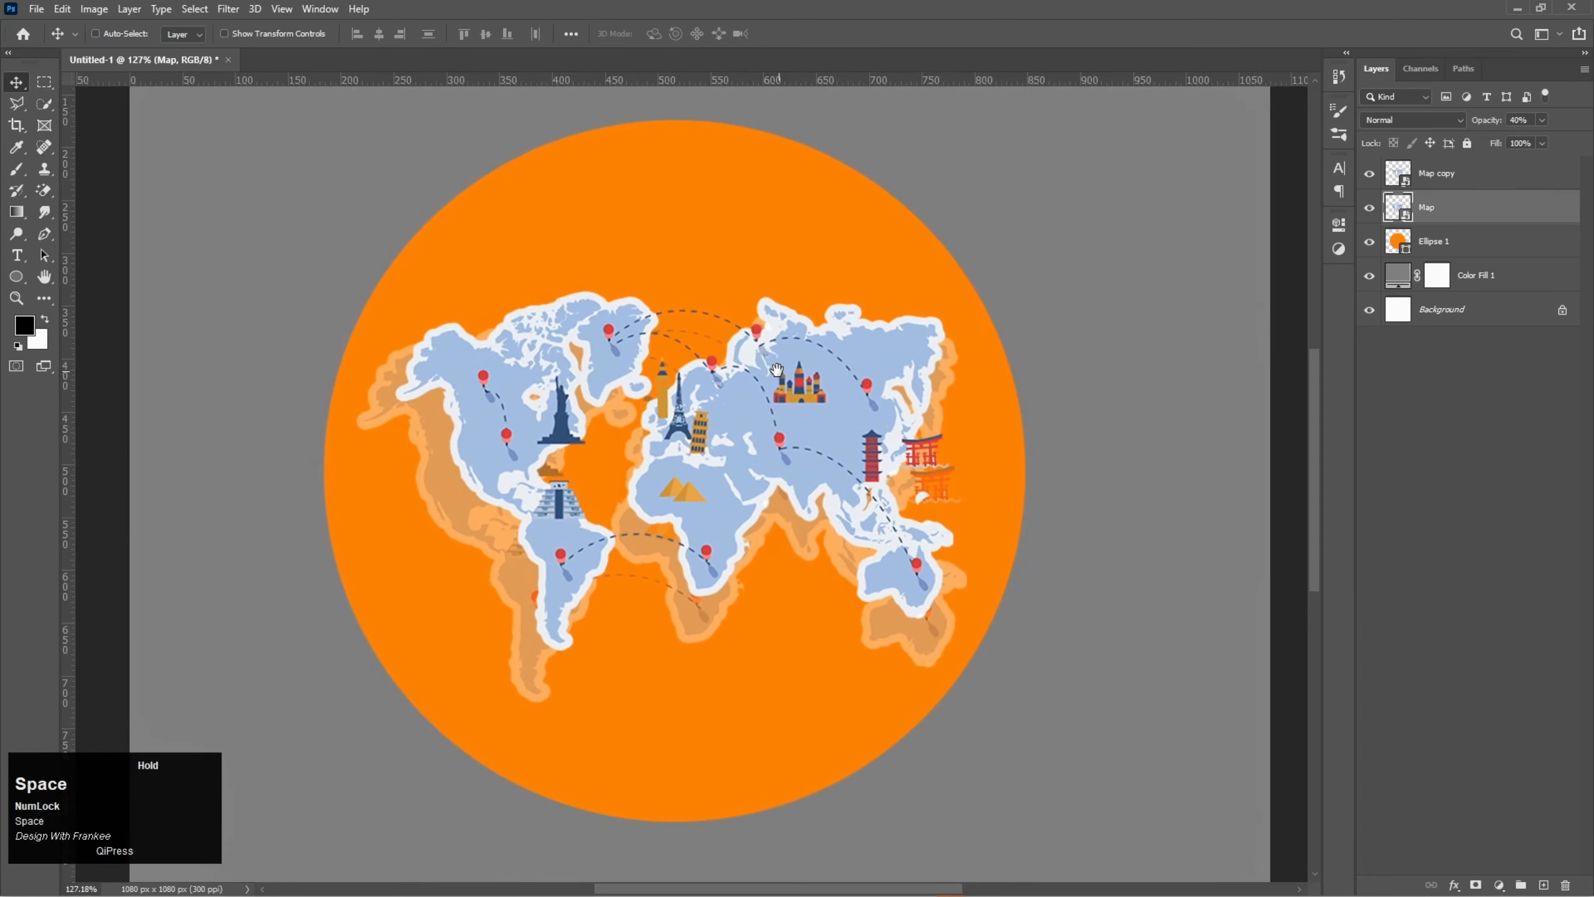
{"action": "left_click", "coordinate": [1465, 183]}
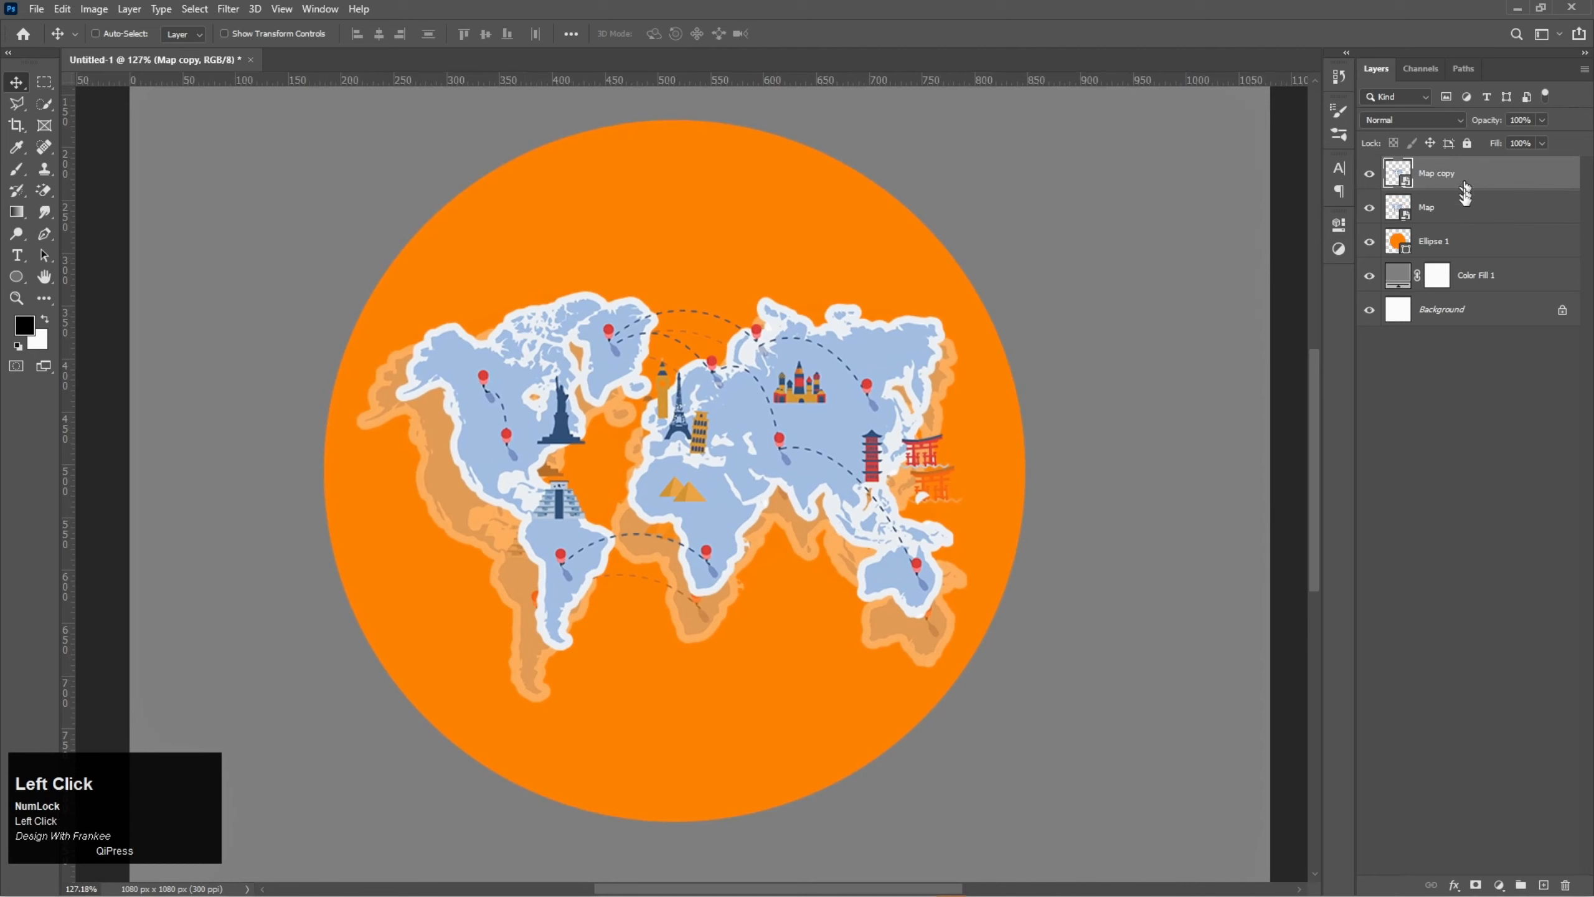
{"action": "left_click", "coordinate": [1465, 249], "text": "shift"}
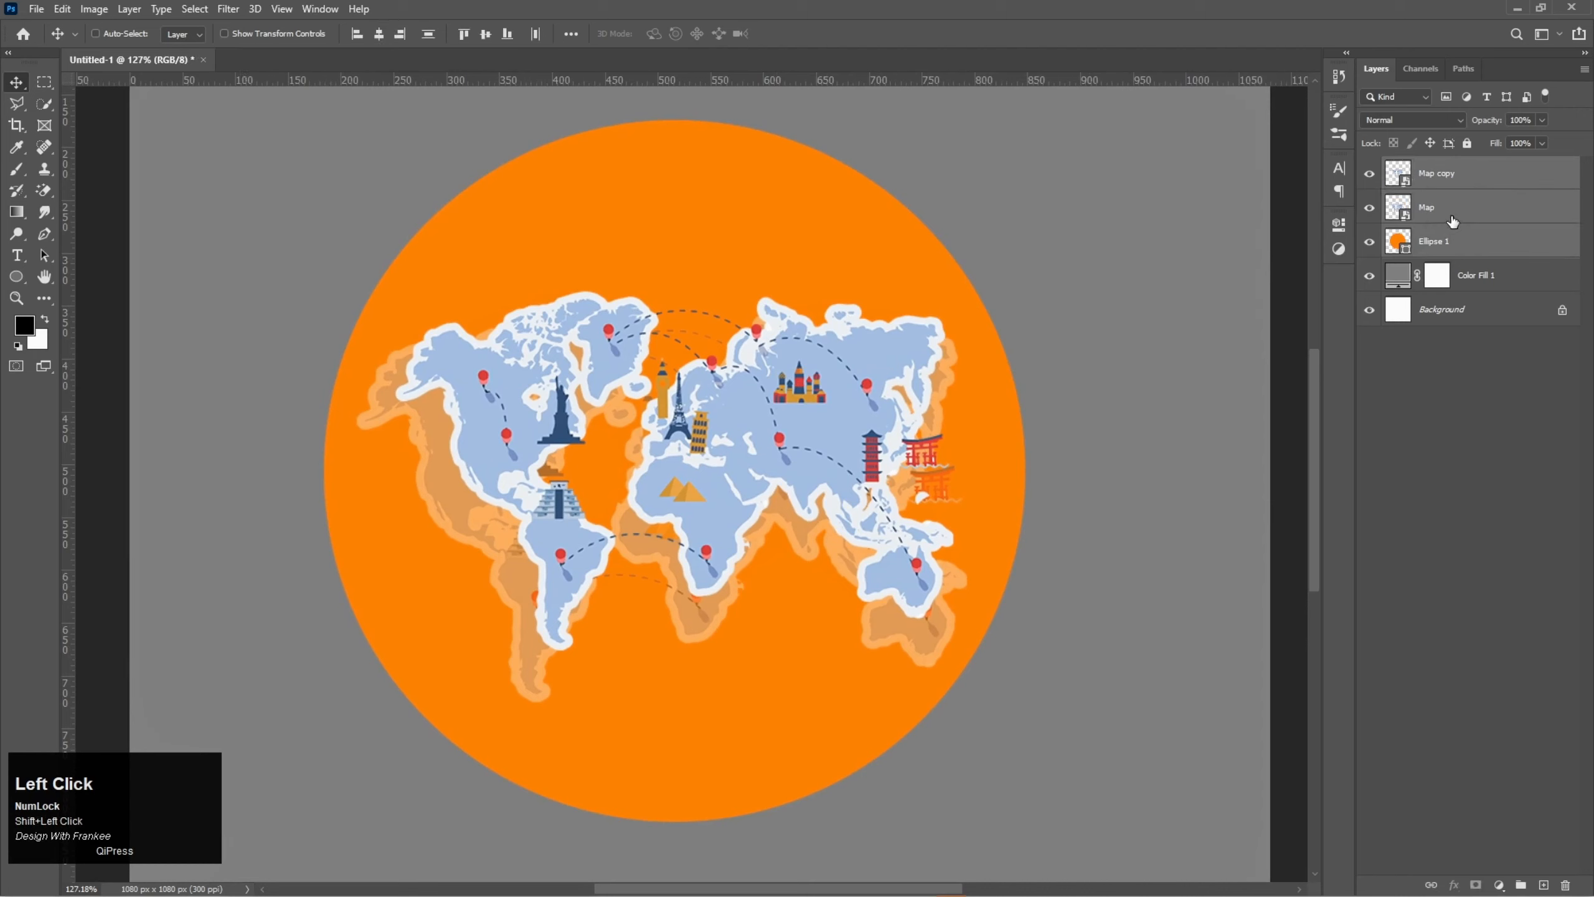
{"action": "right_click", "coordinate": [1452, 221]}
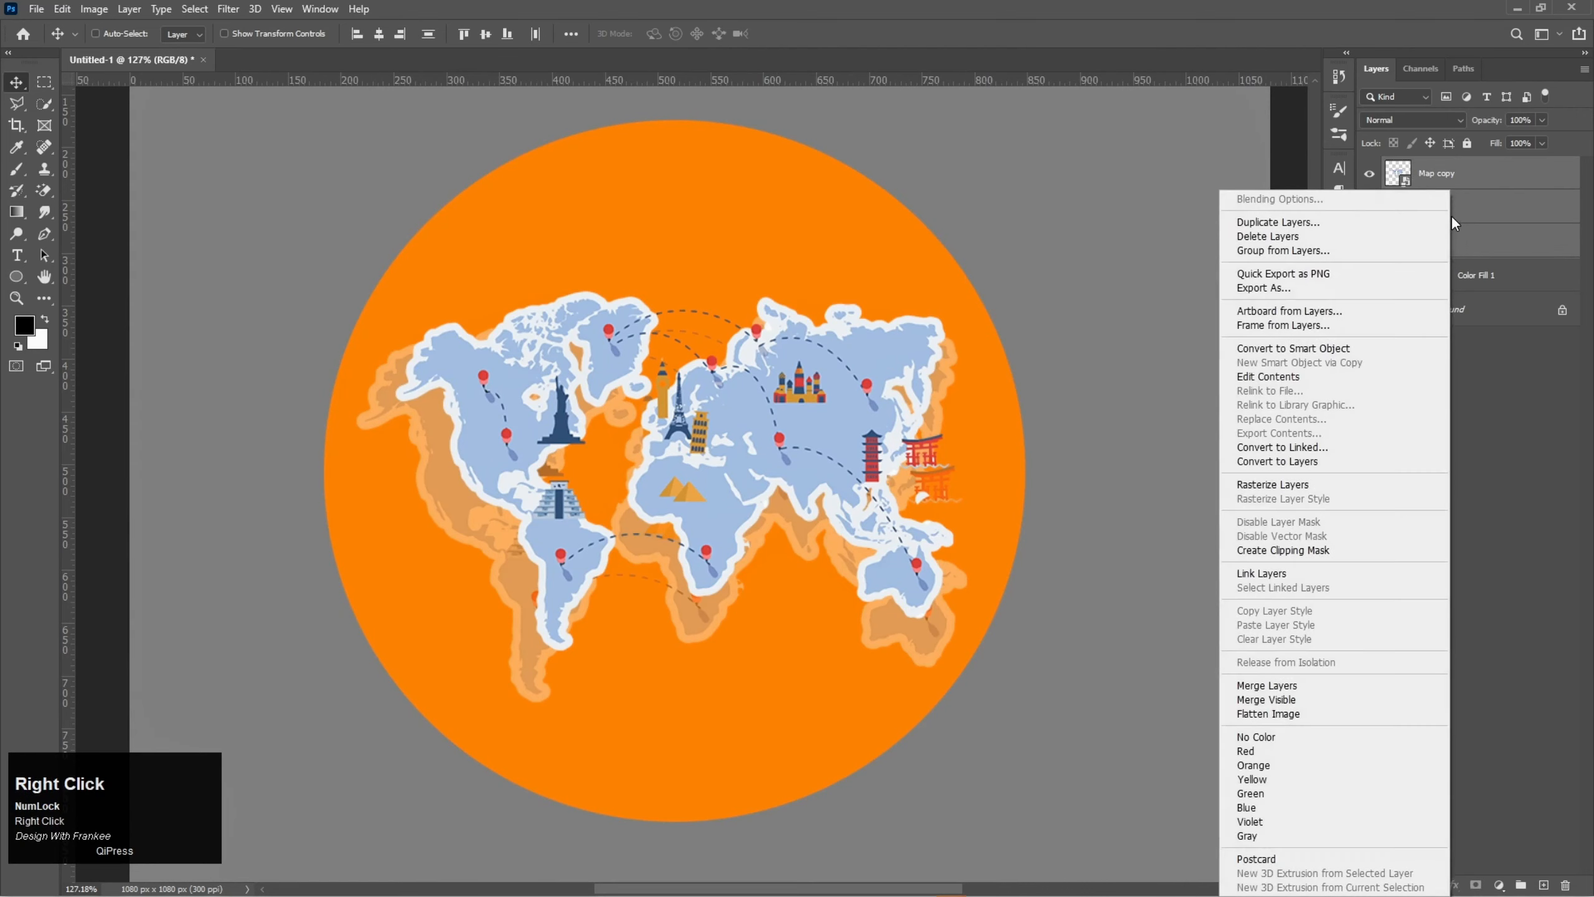
{"action": "left_click", "coordinate": [1355, 487]}
- Merge the two map layers and the circle into one layer and check it by toggling its visibility
{"action": "right_click", "coordinate": [1436, 242]}
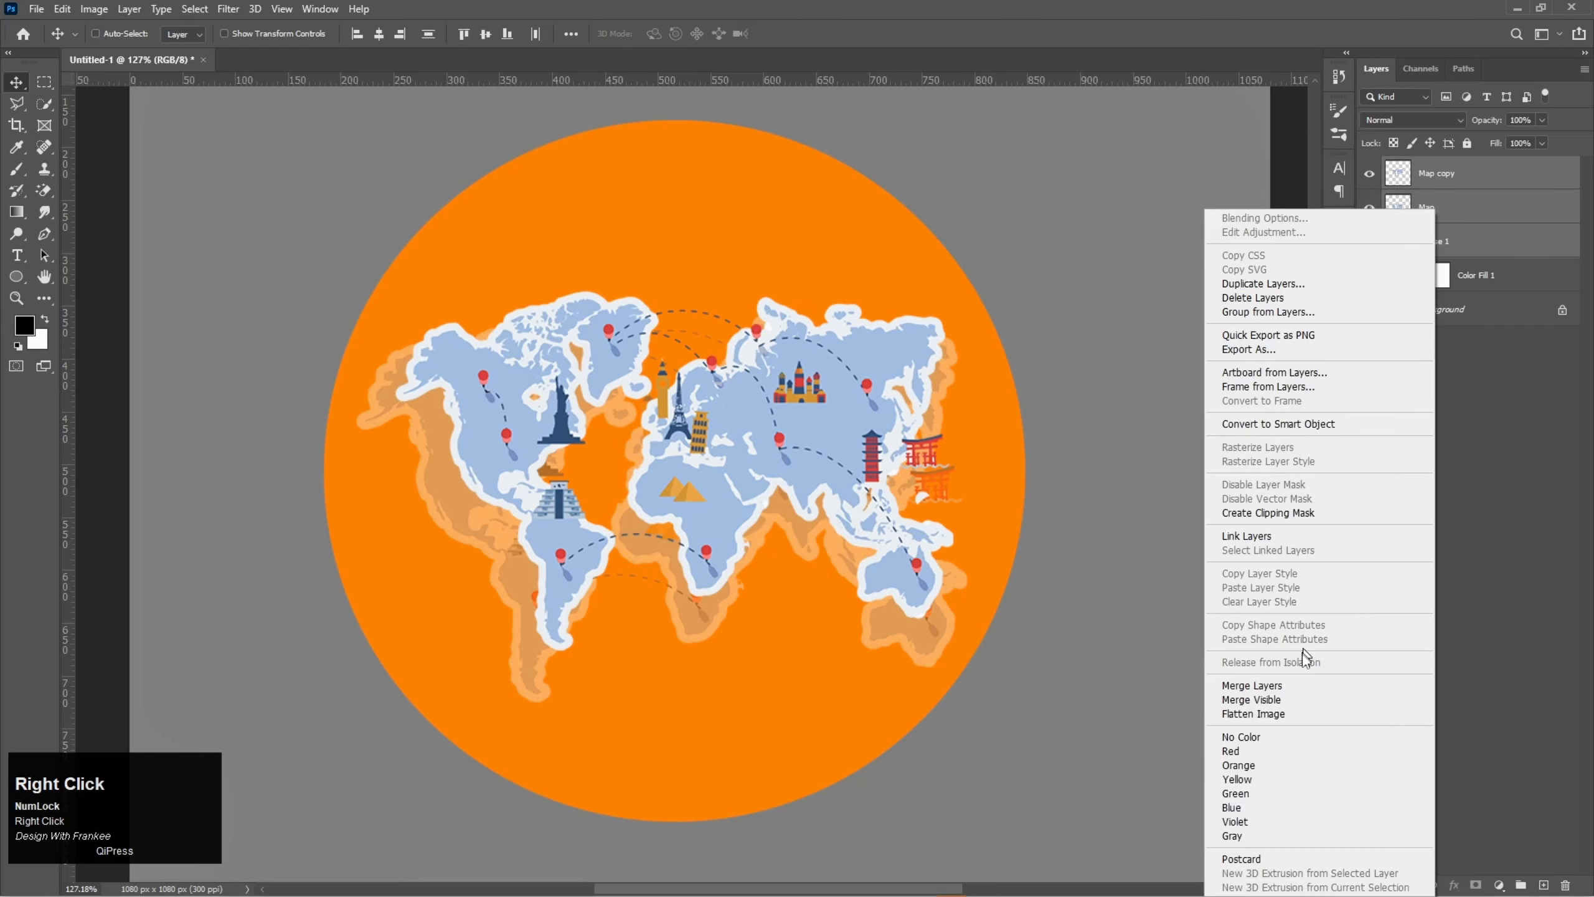
{"action": "left_click", "coordinate": [1296, 685]}
{"action": "left_click", "coordinate": [1369, 175]}
{"action": "left_click", "coordinate": [1369, 175]}
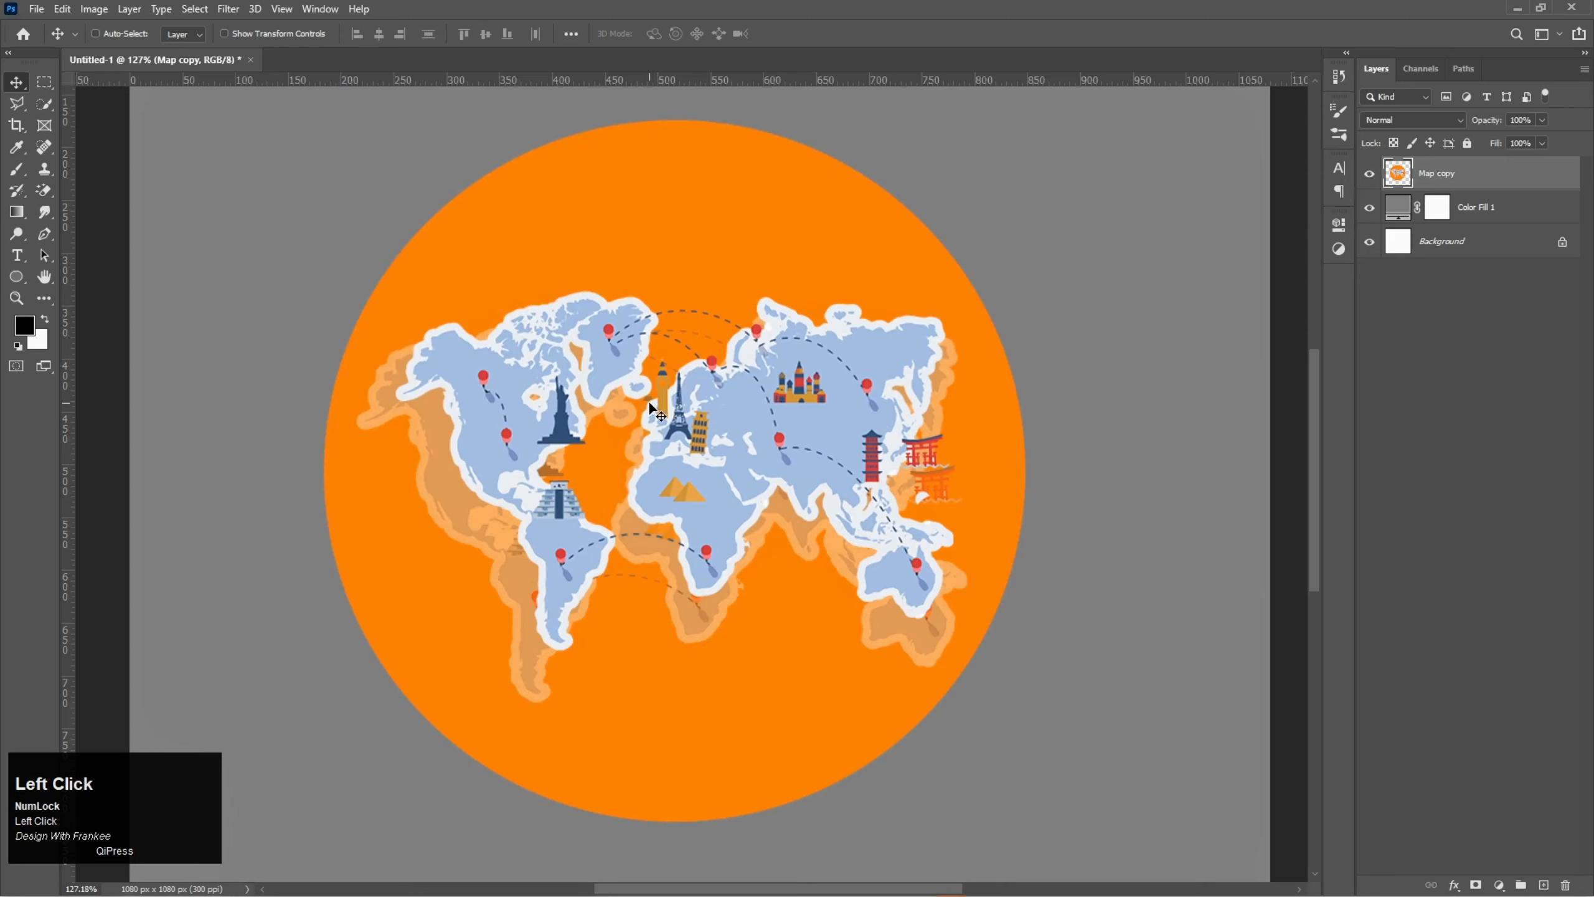
- Place the Cam image from the Travel Sticker folder into the document and flip it horizontally
{"action": "left_click", "coordinate": [768, 884]}
{"action": "left_click_drag", "start_coordinate": [225, 135], "coordinate": [747, 534]}
{"action": "right_click", "coordinate": [745, 533]}
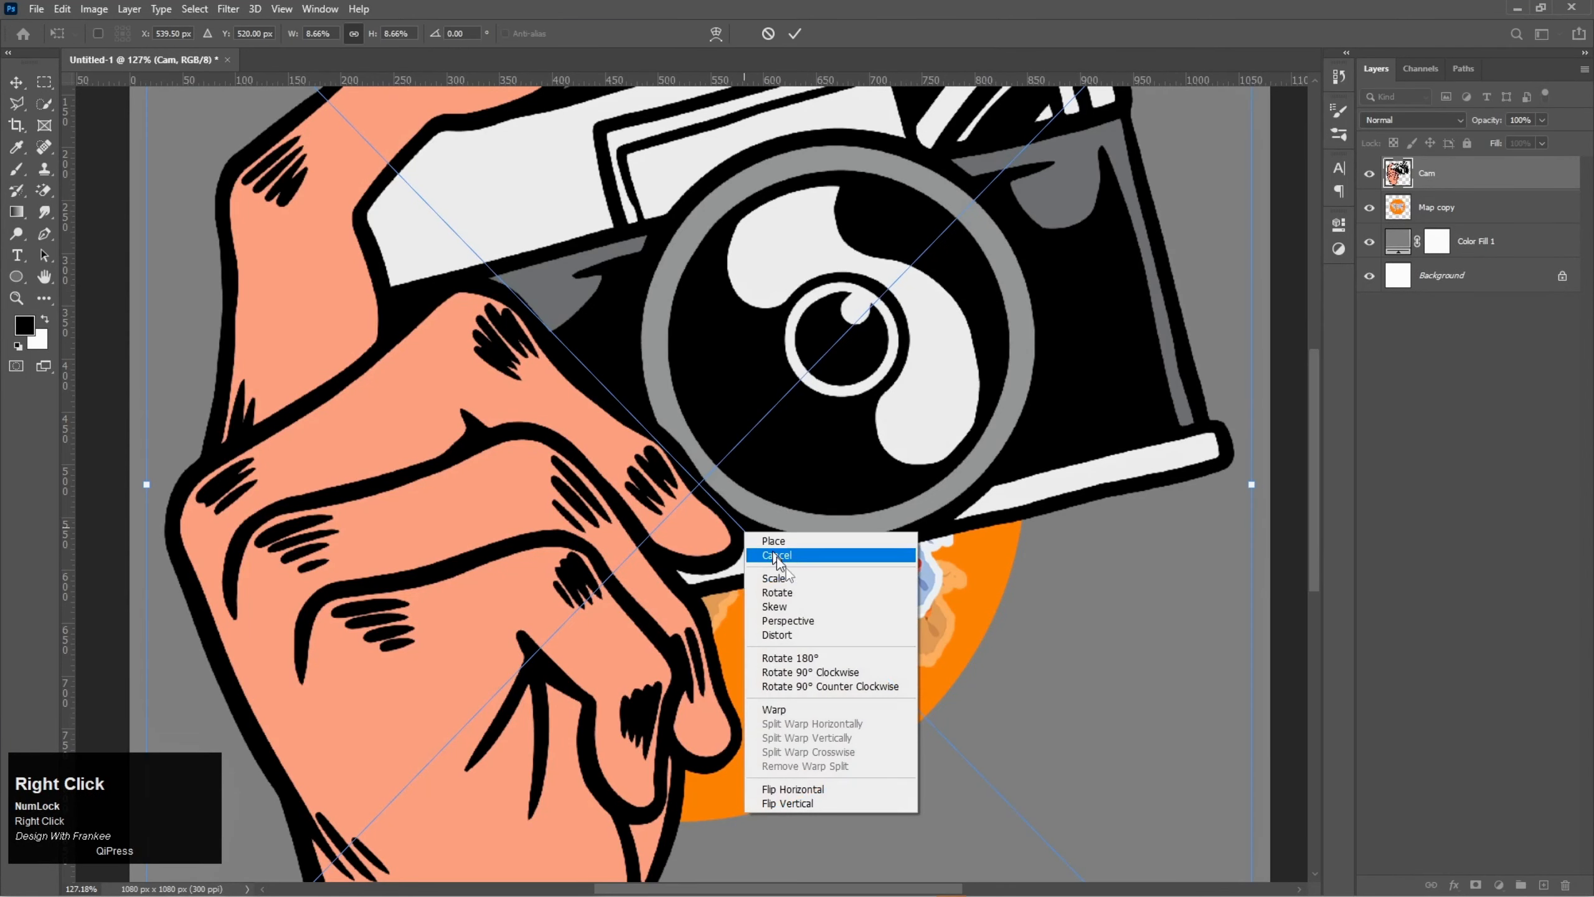
{"action": "left_click", "coordinate": [817, 789]}
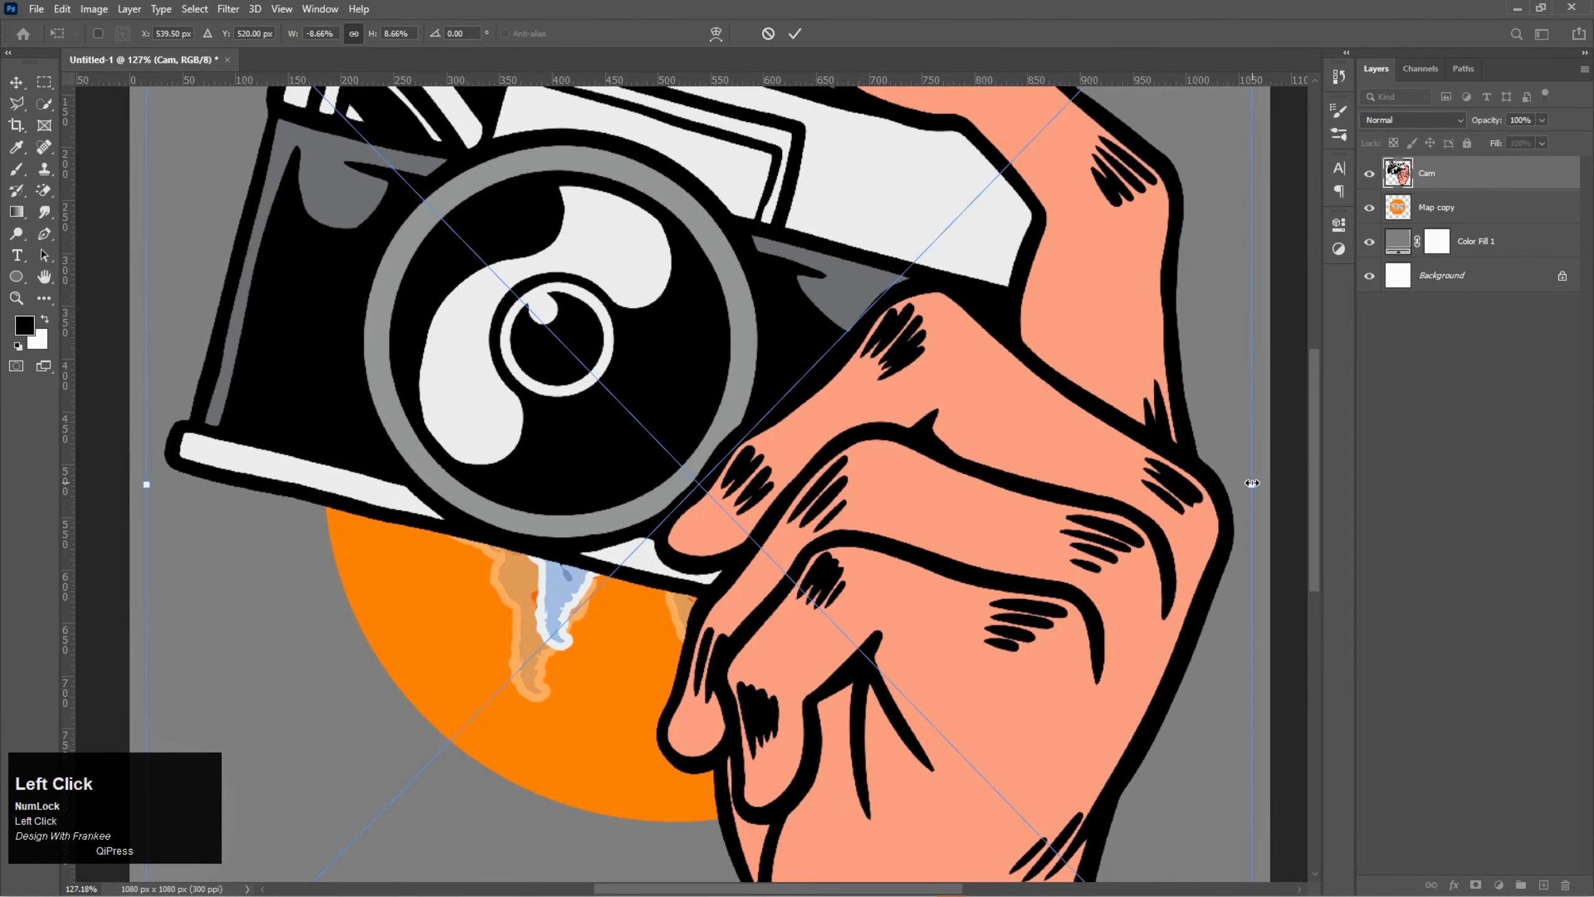
- Scale the camera image to about 2.93%, tilt it slightly counter-clockwise and place it over the circle's lower-right part, wrist at the edge
{"action": "left_click_drag", "start_coordinate": [1249, 463], "coordinate": [918, 506]}
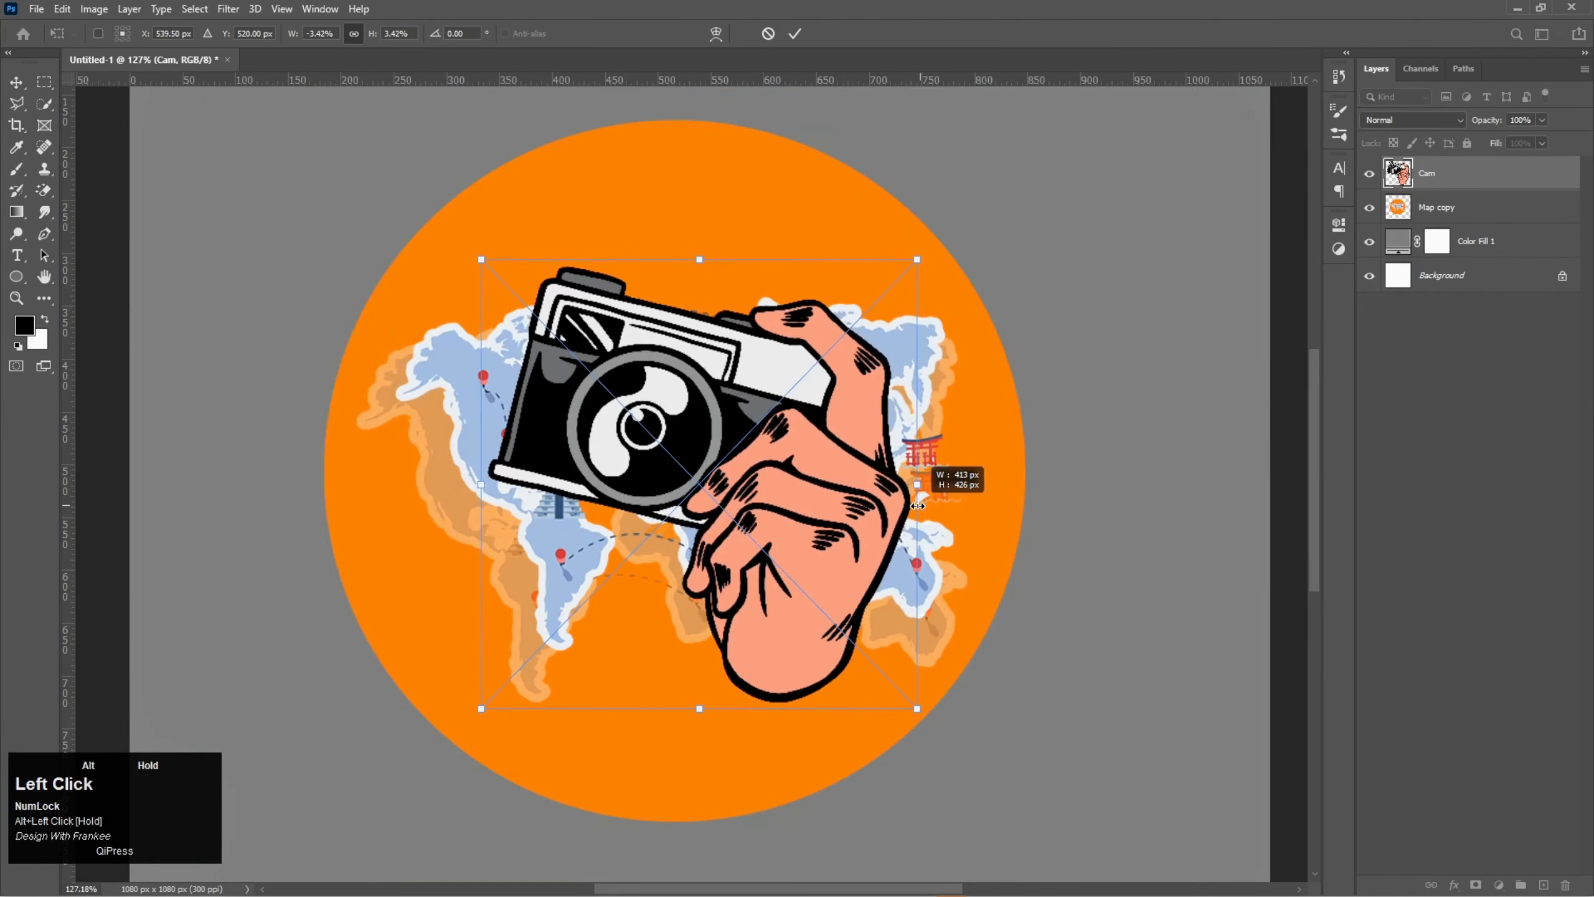
{"action": "left_click_drag", "start_coordinate": [807, 500], "coordinate": [868, 604]}
{"action": "left_click_drag", "start_coordinate": [980, 593], "coordinate": [930, 557]}
{"action": "left_click_drag", "start_coordinate": [990, 358], "coordinate": [954, 345]}
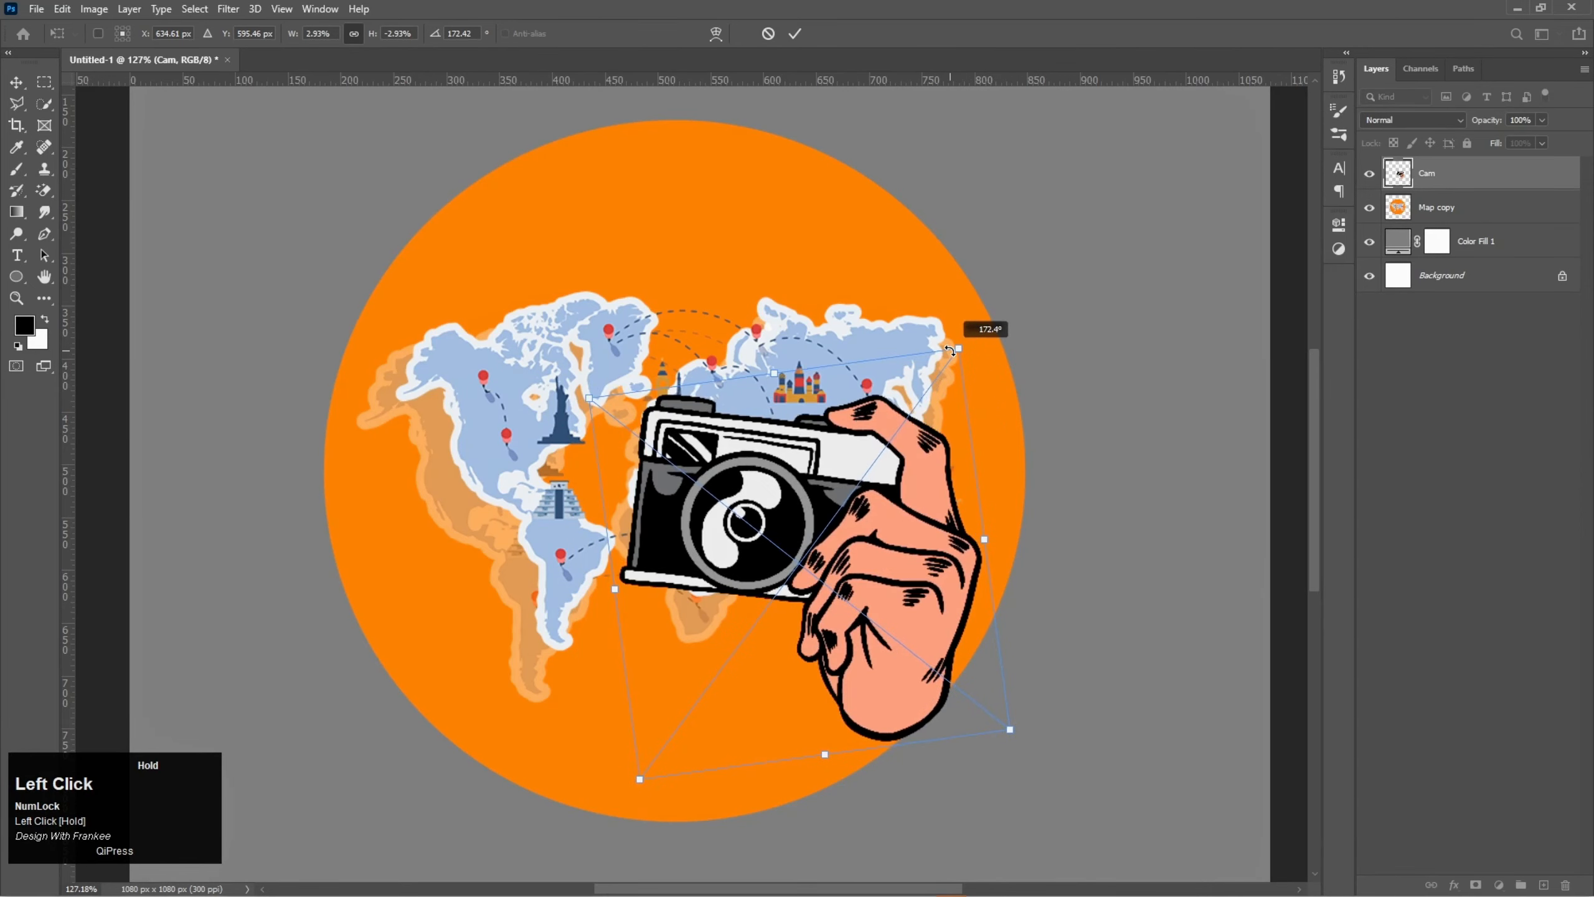
{"action": "left_click_drag", "start_coordinate": [868, 522], "coordinate": [850, 572]}
{"action": "left_click_drag", "start_coordinate": [953, 385], "coordinate": [965, 391]}
{"action": "left_click_drag", "start_coordinate": [862, 563], "coordinate": [896, 536]}
{"action": "key", "text": "Return"}
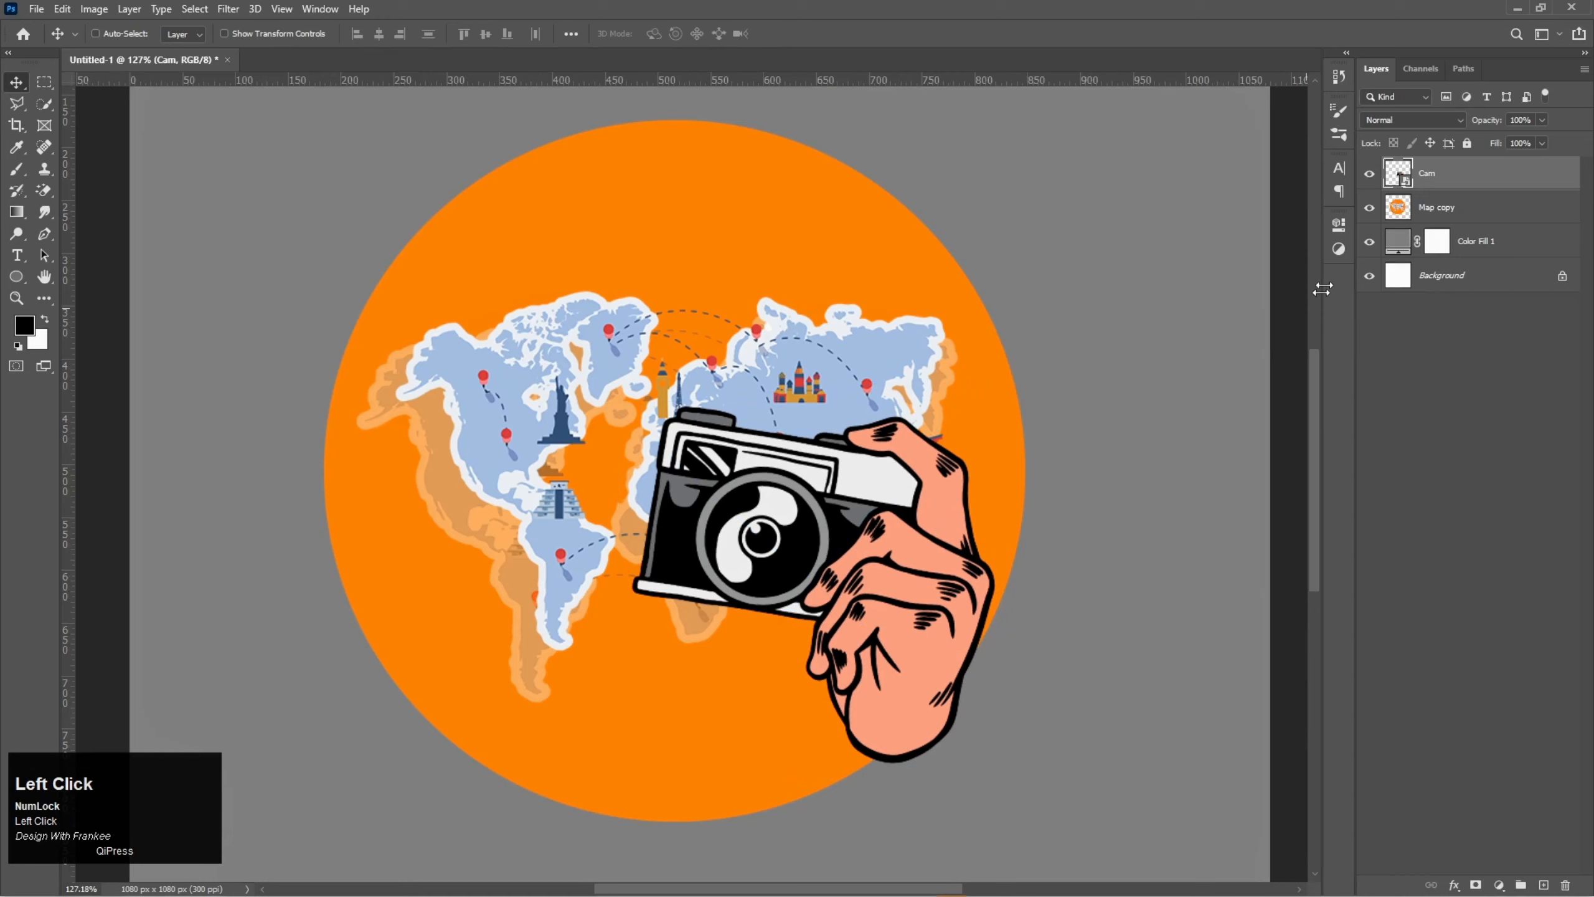
- Mask the Cam layer to the circle's outline, using a selection of the Map copy layer's pixels
{"action": "right_click", "coordinate": [1393, 215]}
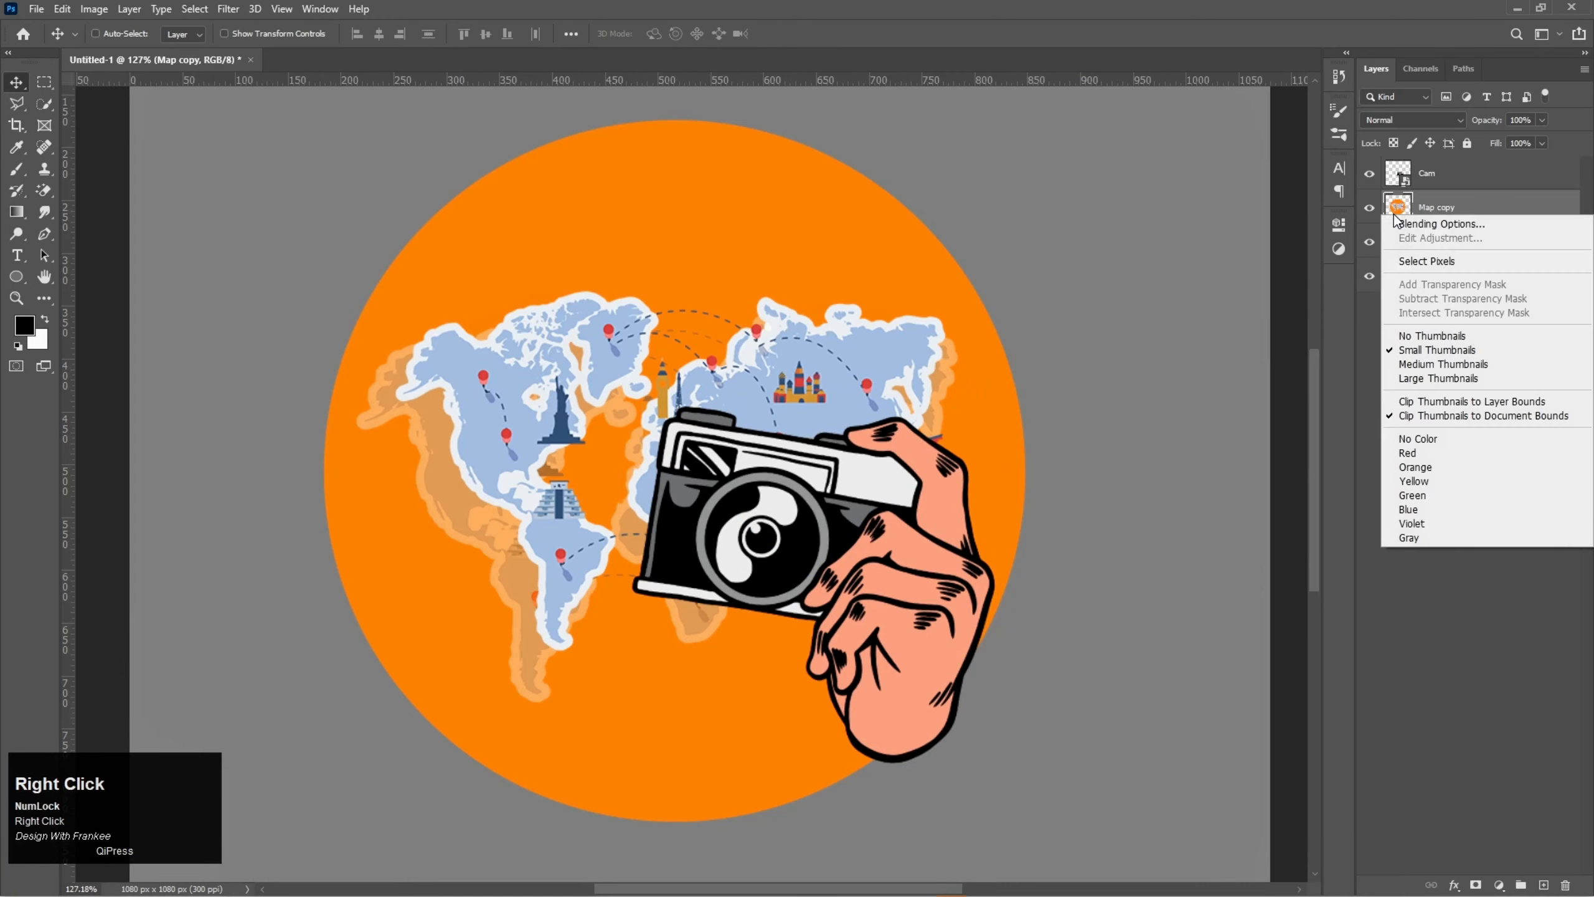
{"action": "left_click", "coordinate": [1412, 259]}
{"action": "left_click", "coordinate": [1461, 182]}
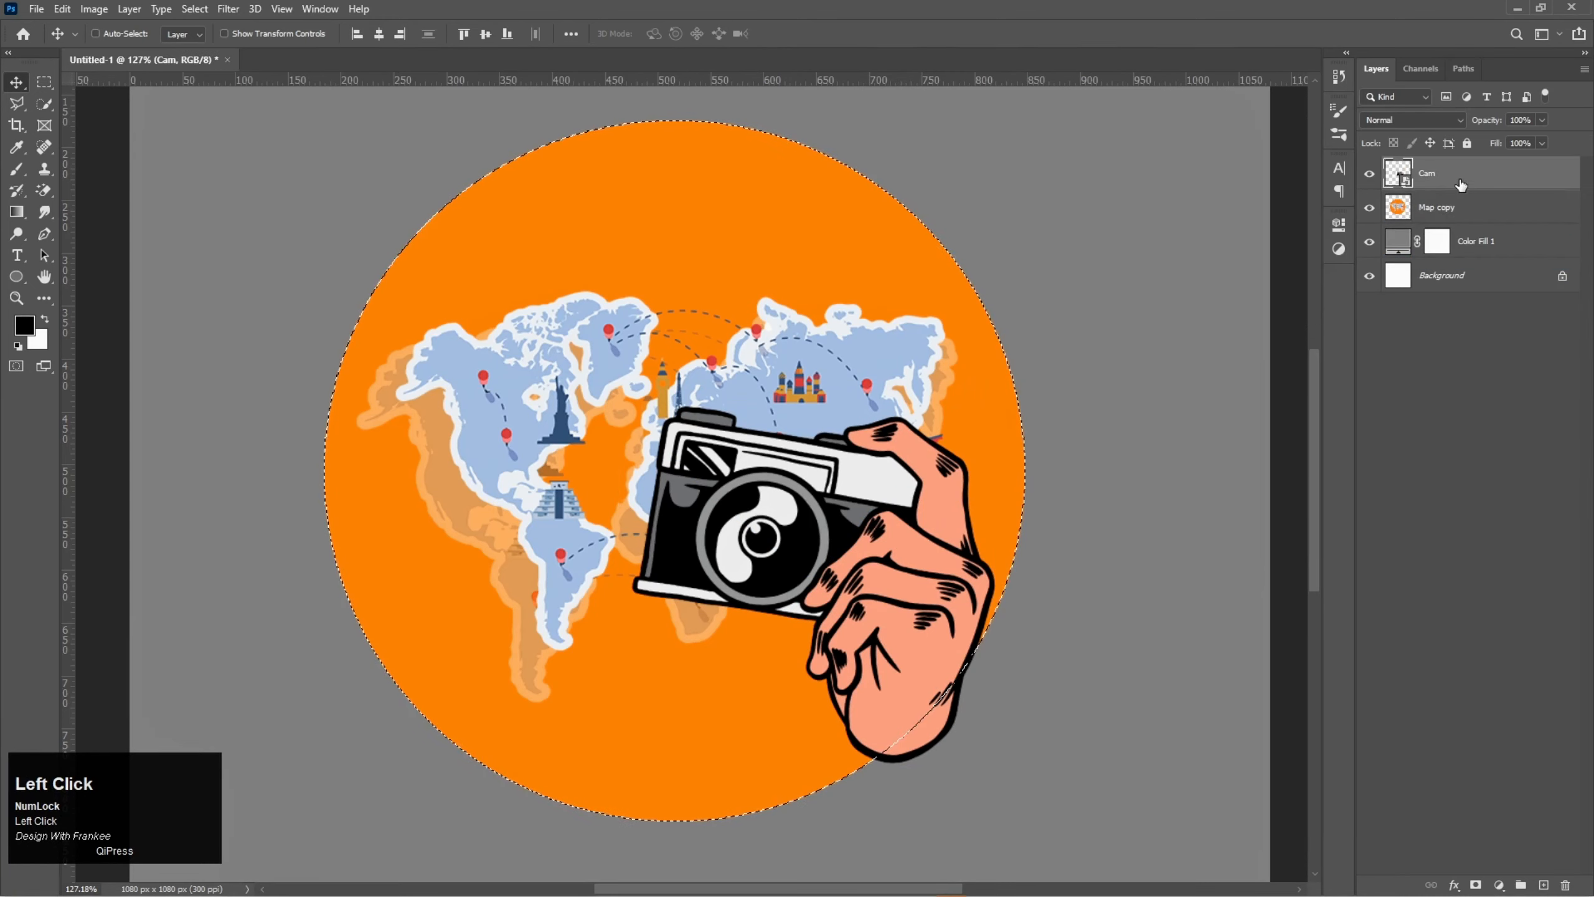
{"action": "left_click", "coordinate": [1476, 884]}
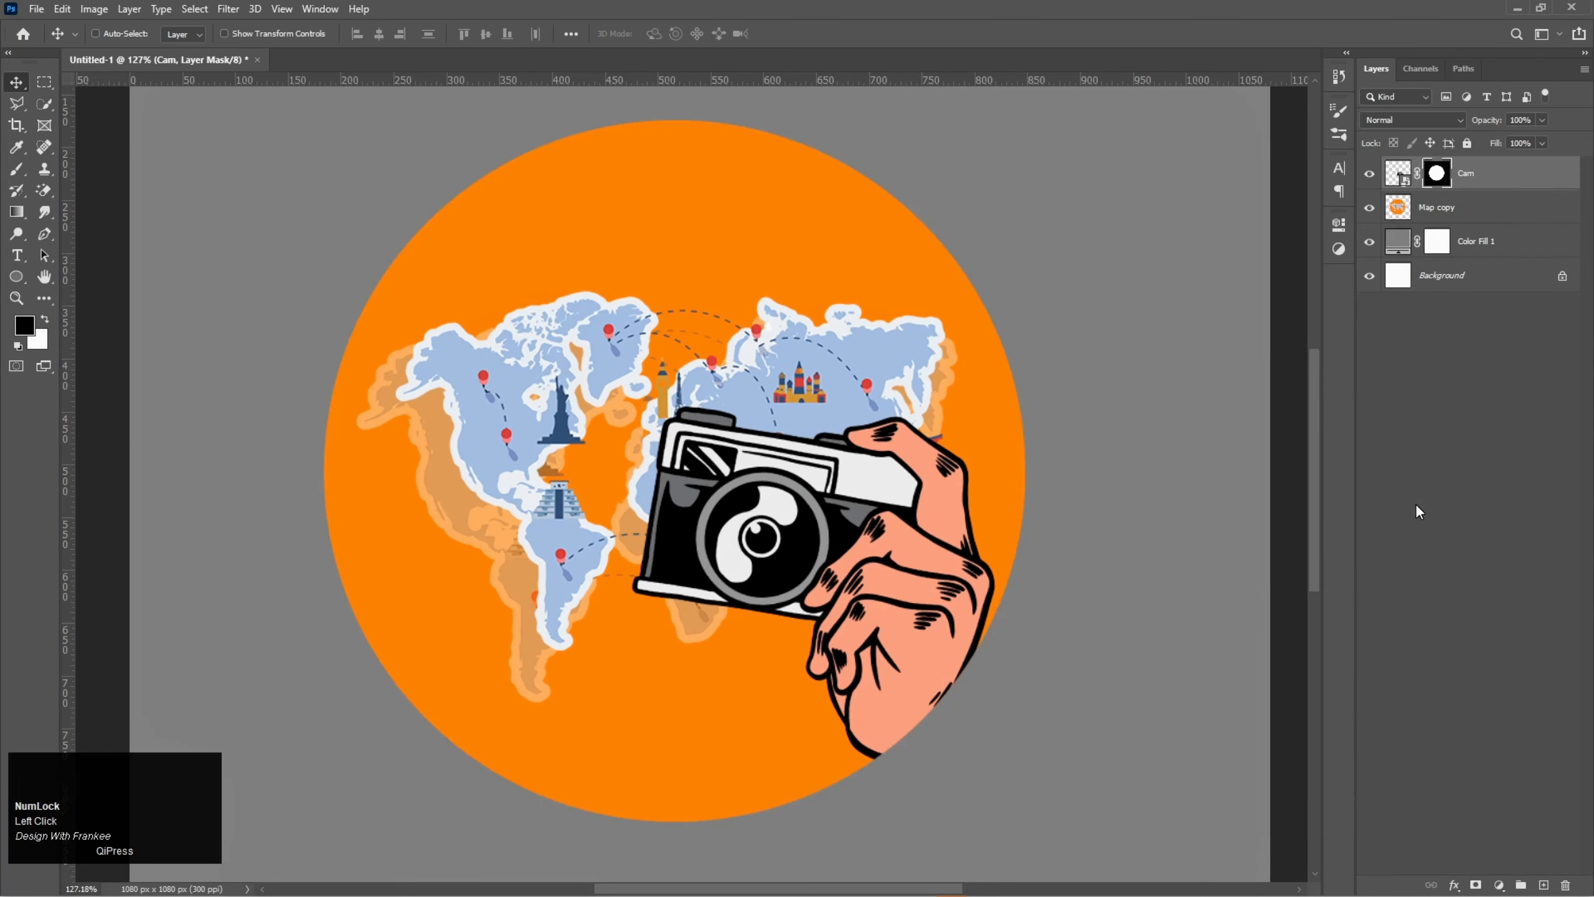
- Place the Leaf image at the circle's edge beside the hand, scaled to about 1.15% and rotated about 56.66 degrees
{"action": "left_click", "coordinate": [765, 883]}
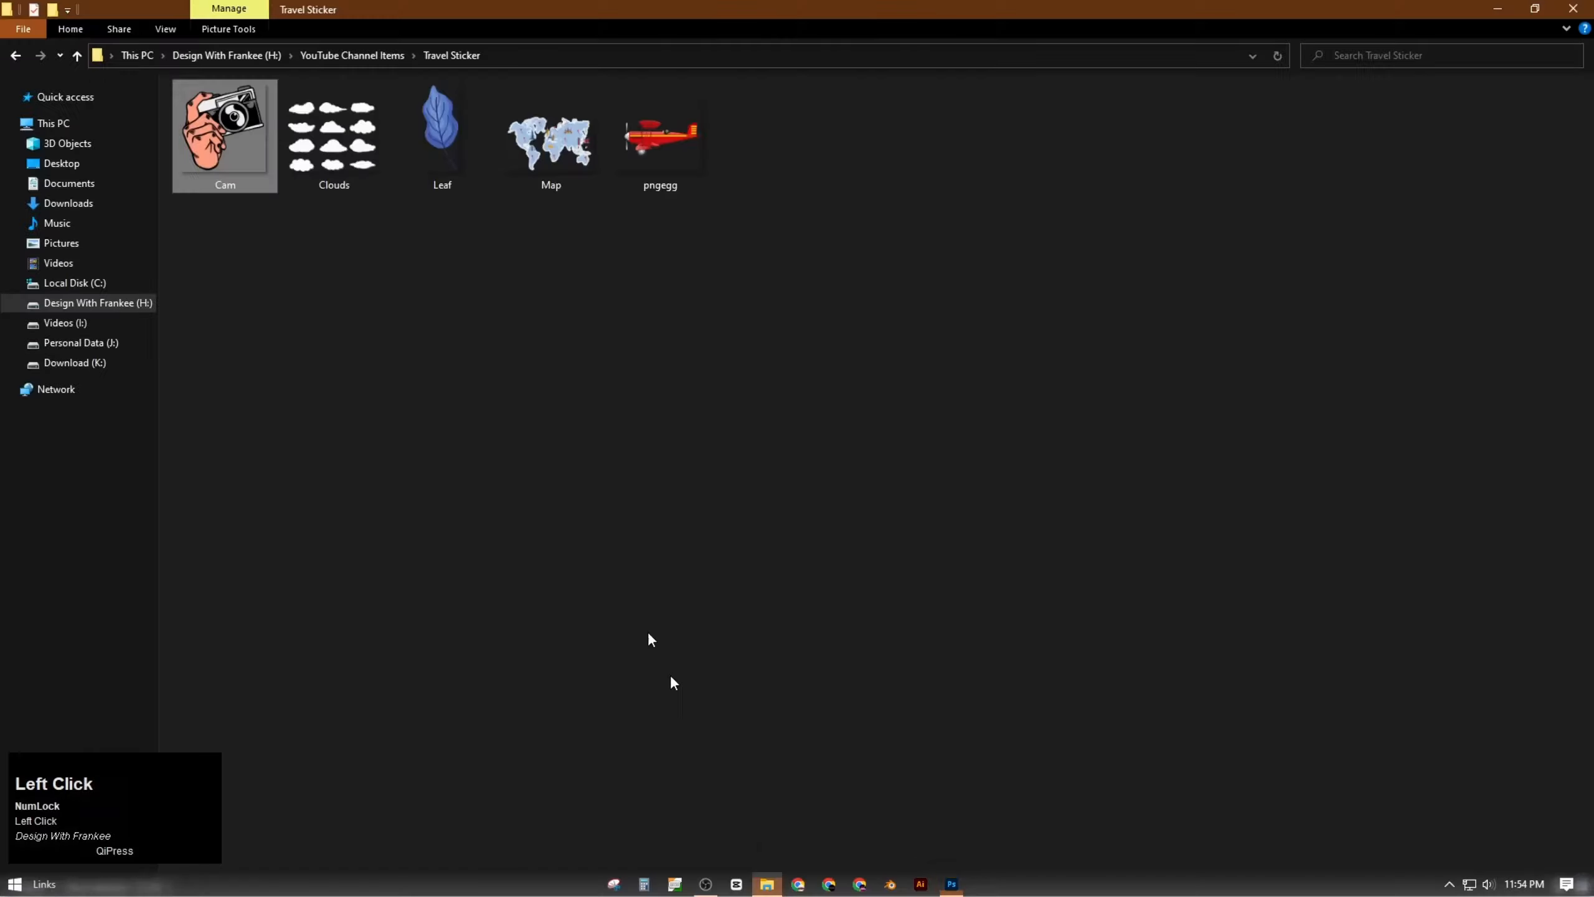
{"action": "left_click_drag", "start_coordinate": [442, 138], "coordinate": [751, 548]}
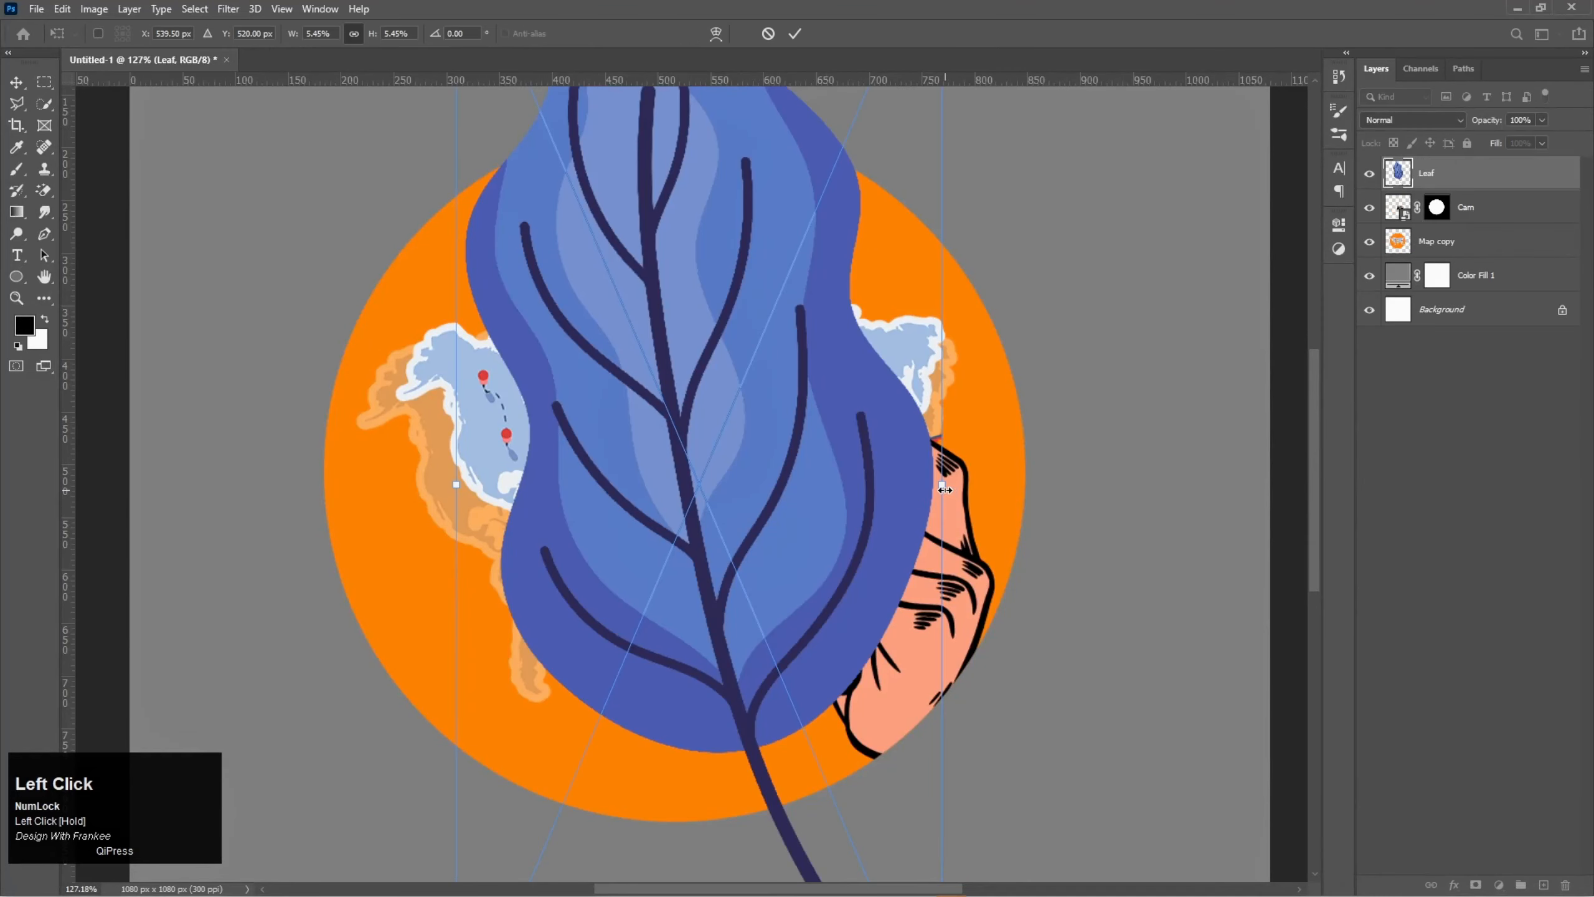
{"action": "left_click_drag", "start_coordinate": [945, 489], "coordinate": [1020, 541]}
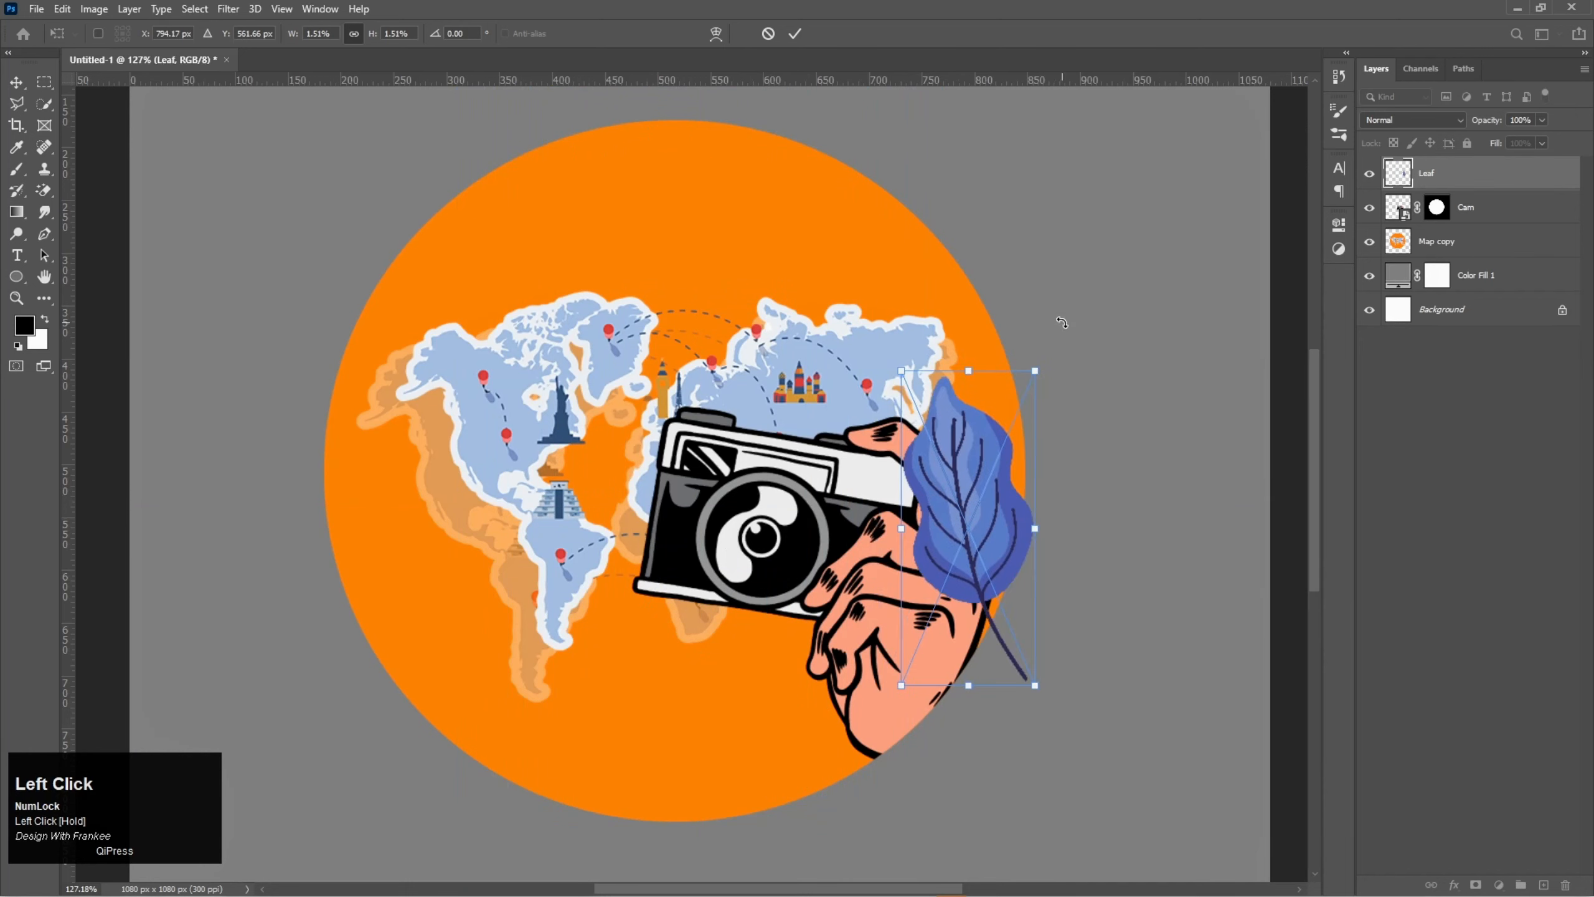
{"action": "left_click_drag", "start_coordinate": [1092, 314], "coordinate": [1058, 461]}
{"action": "left_click_drag", "start_coordinate": [1110, 415], "coordinate": [1125, 406]}
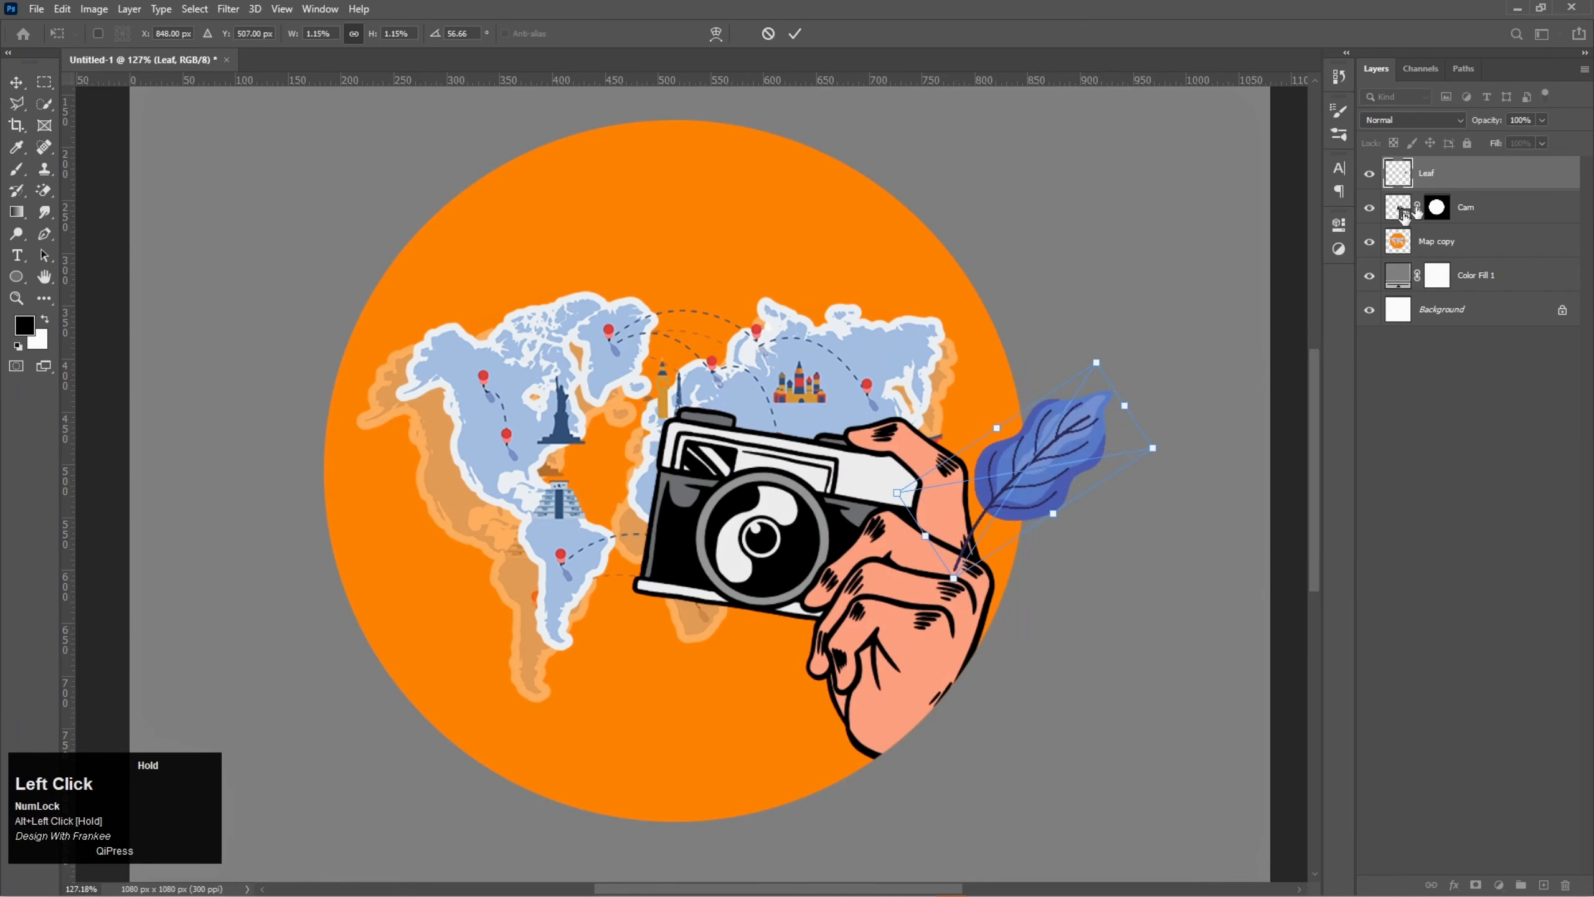
- Move the Leaf layer below the Cam layer, scale the leaf to 1.40% and position its stem behind the hand
{"action": "left_click_drag", "start_coordinate": [1464, 179], "coordinate": [1462, 224]}
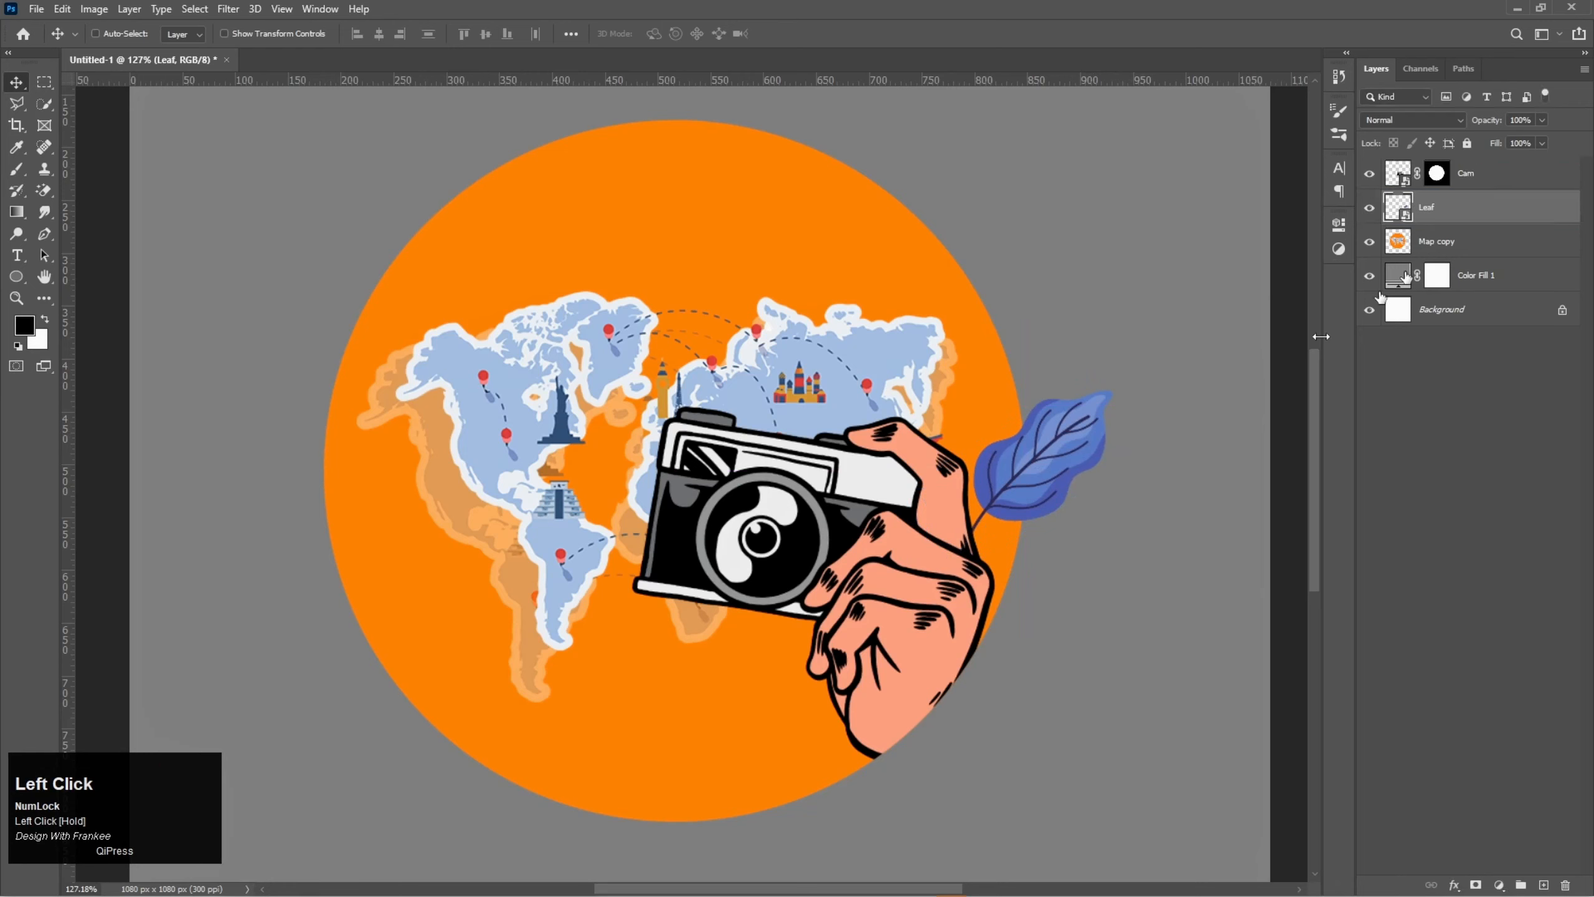
{"action": "left_click_drag", "start_coordinate": [1038, 485], "coordinate": [1058, 488]}
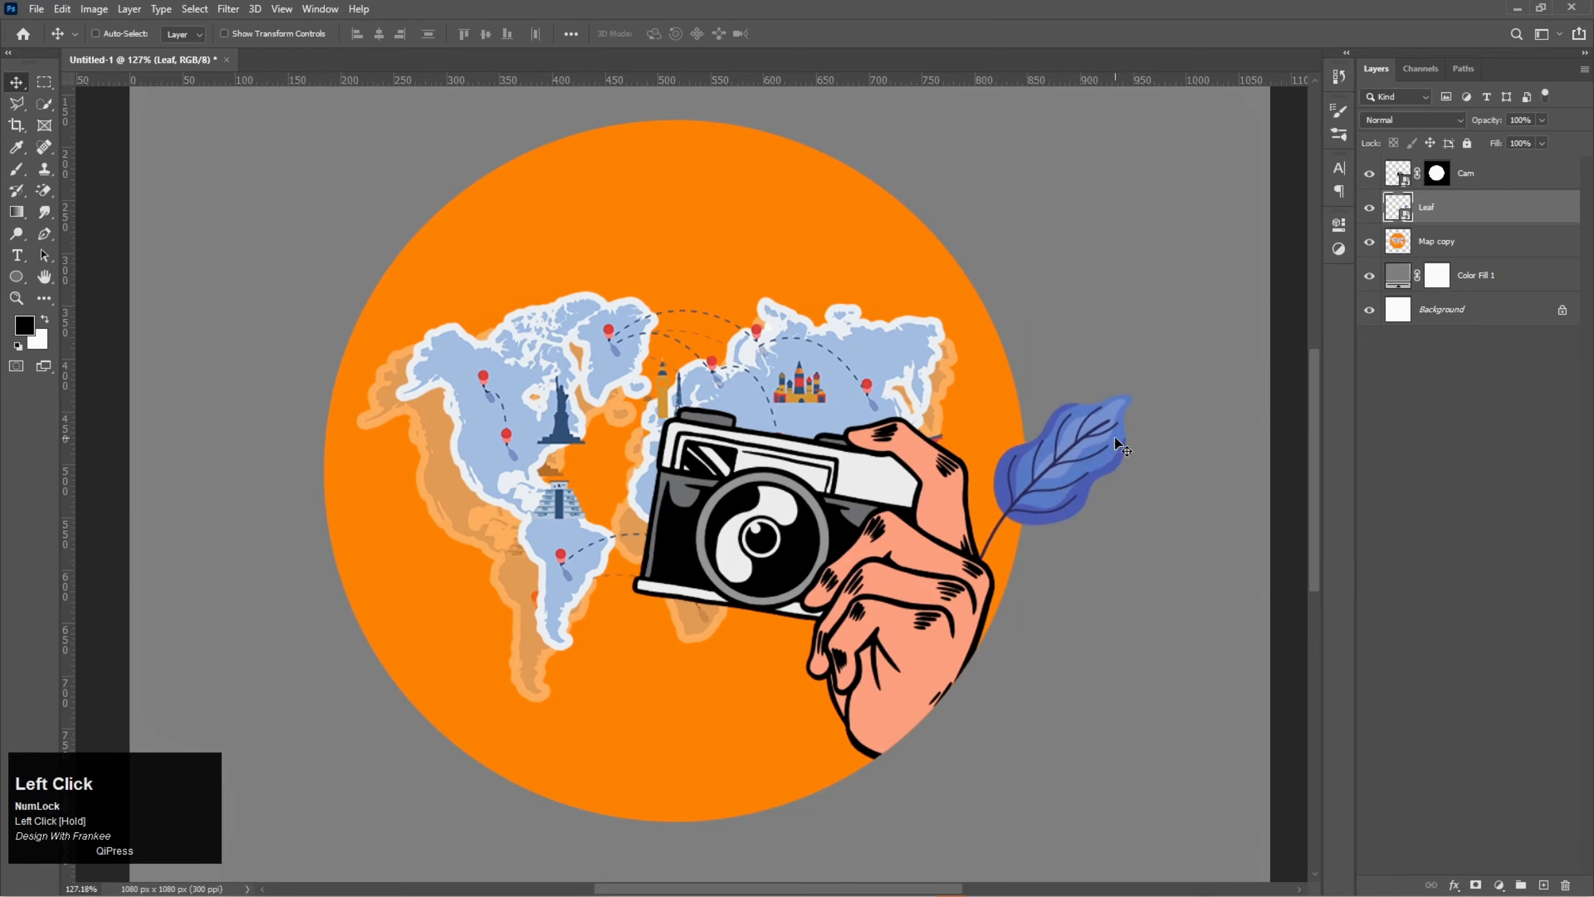
{"action": "key", "text": "ctrl+t"}
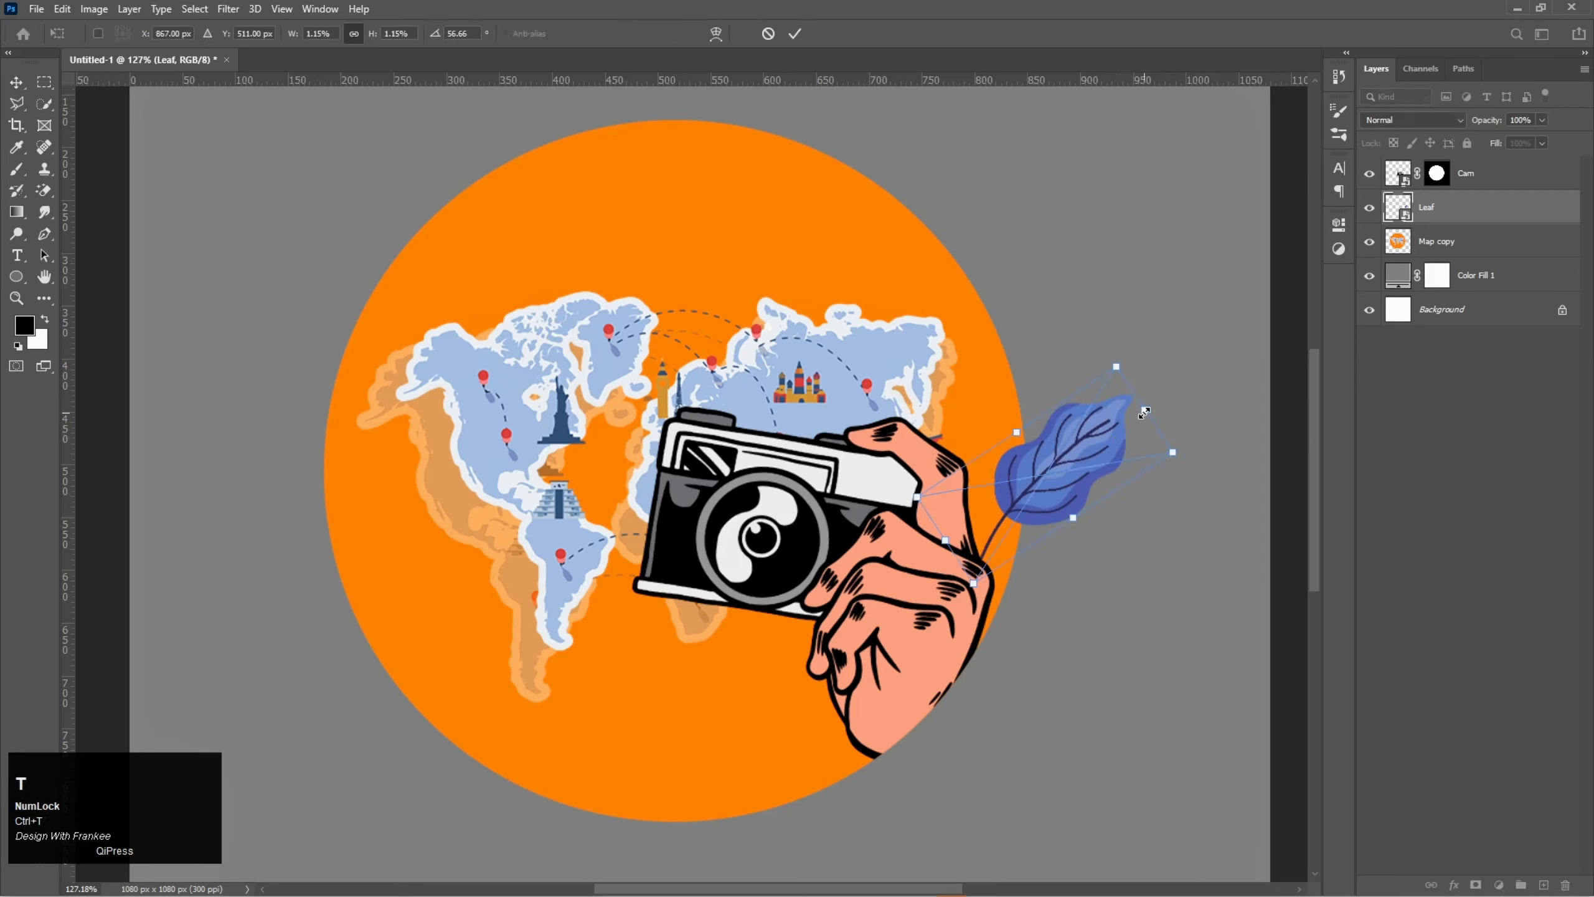
{"action": "left_click_drag", "start_coordinate": [1144, 413], "coordinate": [1168, 395]}
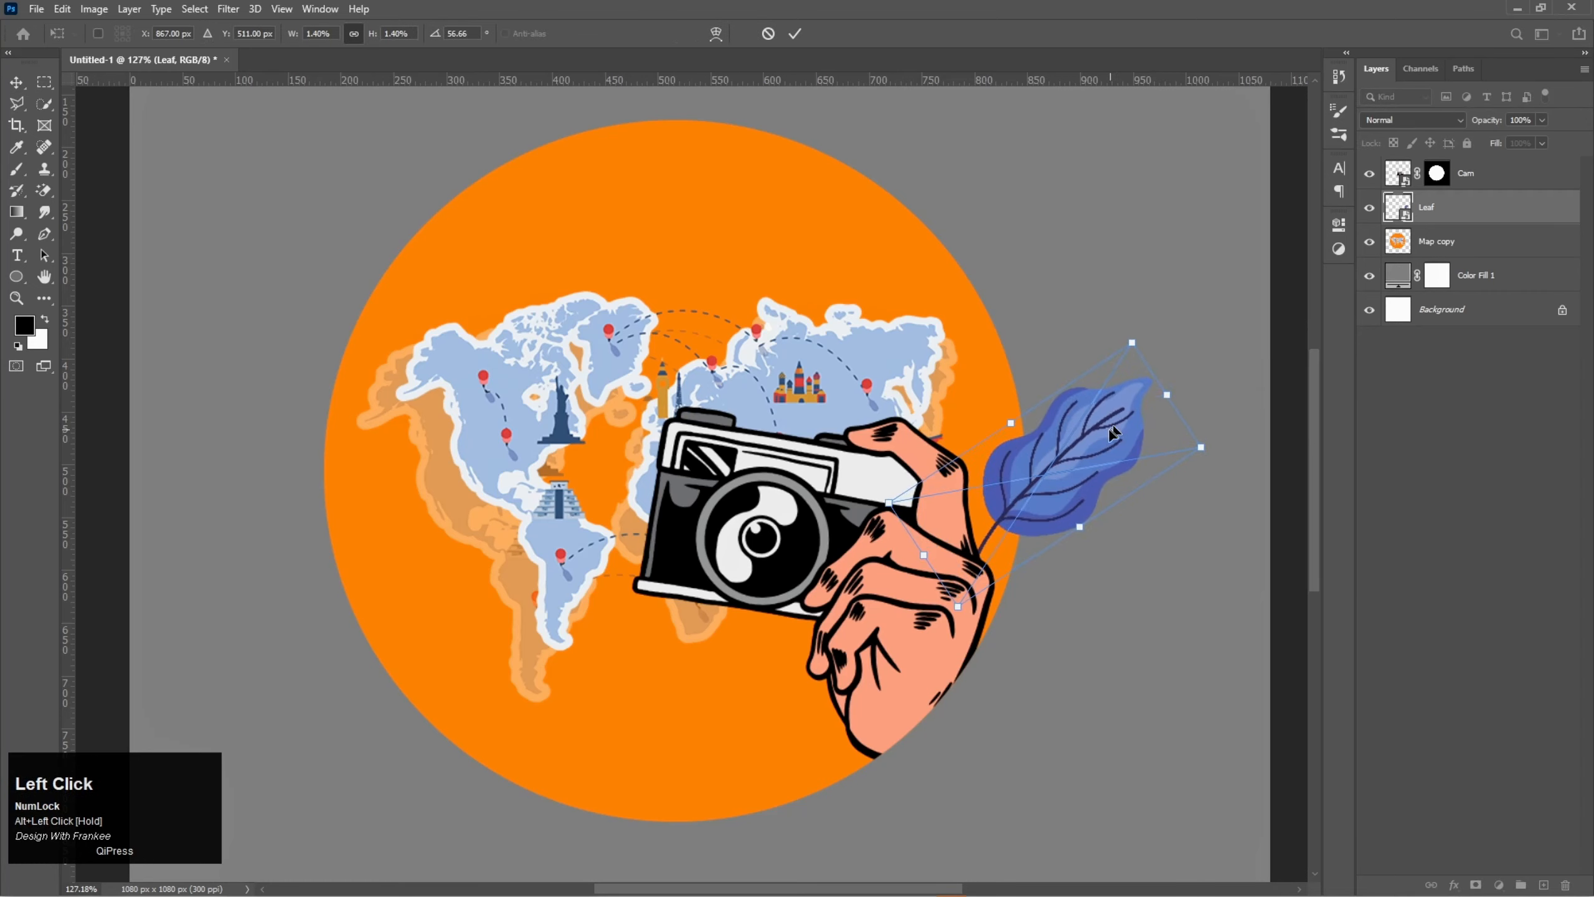
{"action": "left_click_drag", "start_coordinate": [1091, 450], "coordinate": [1088, 450]}
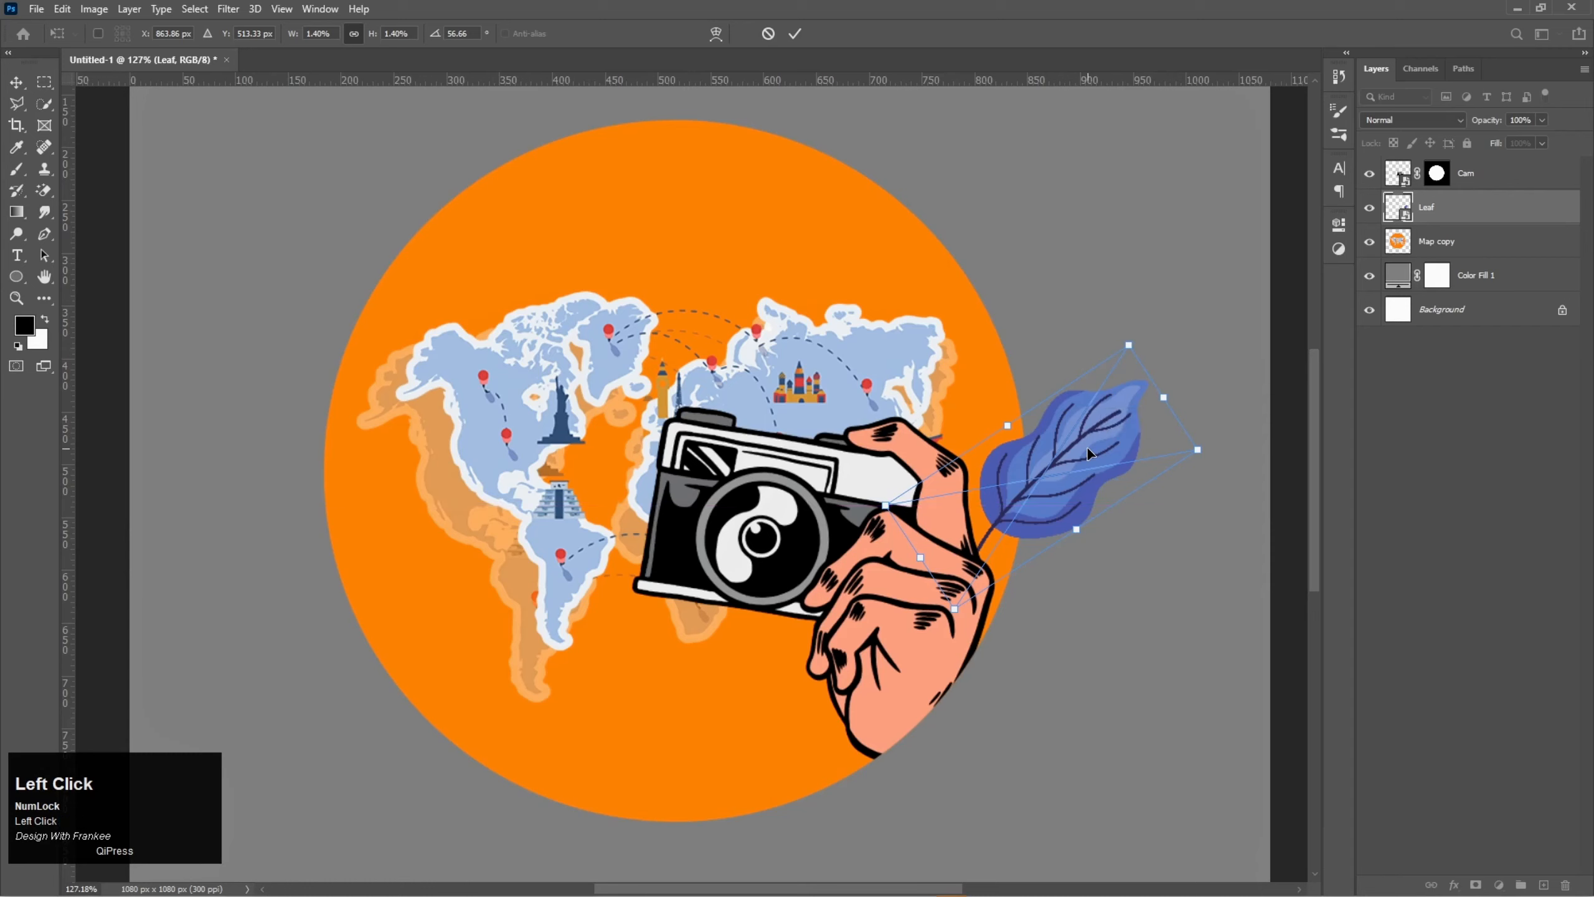
{"action": "double_click", "coordinate": [1087, 448]}
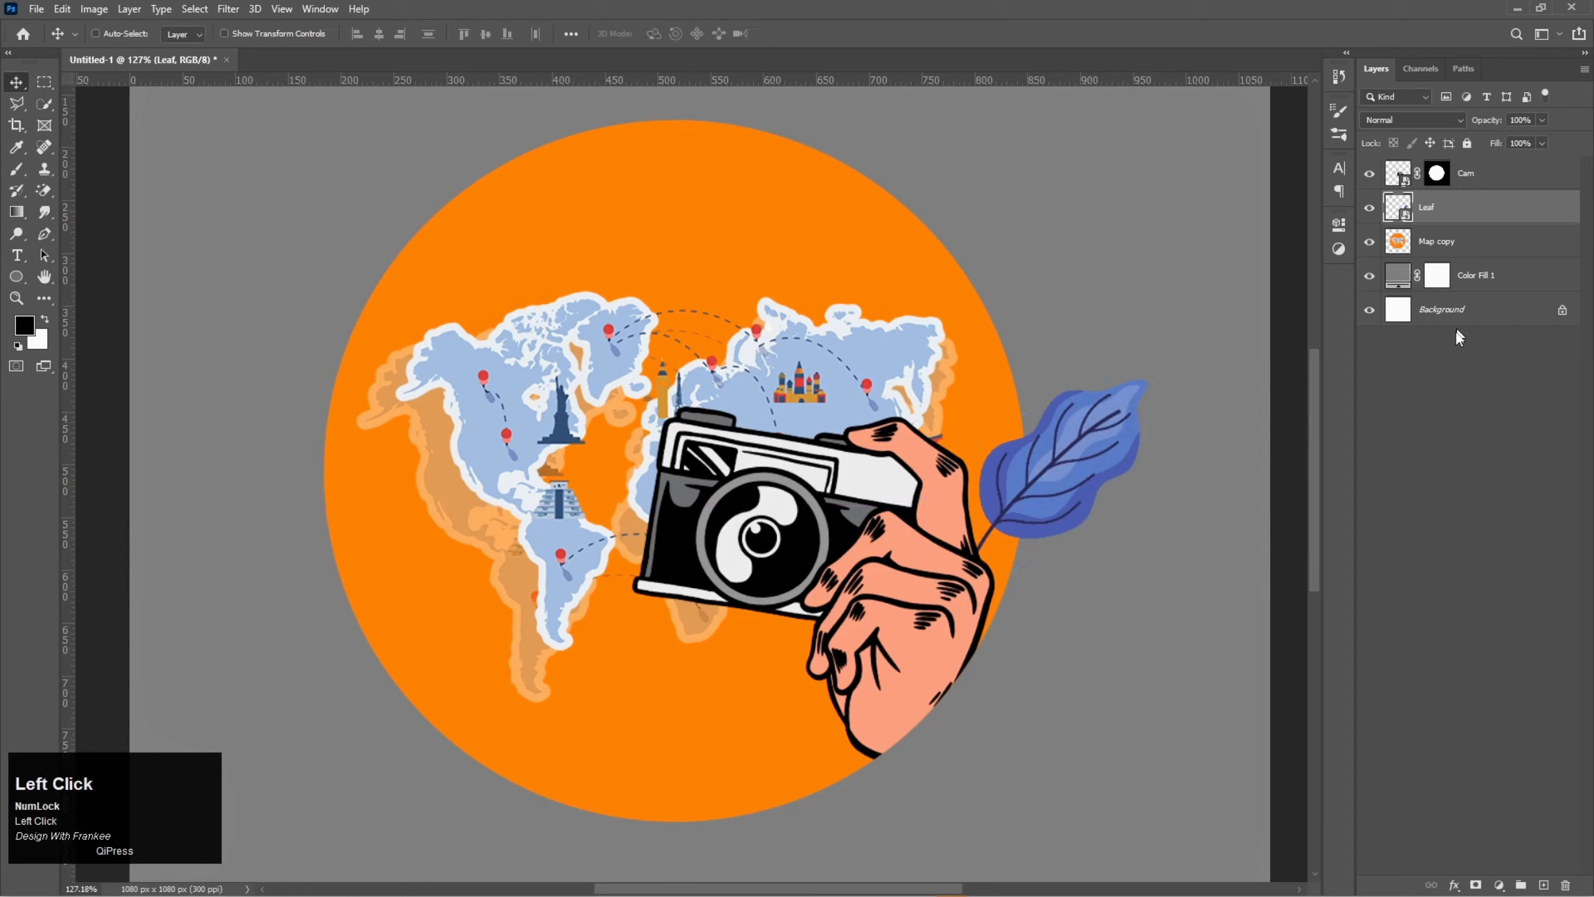
- Add a Hue/Saturation adjustment clipped to the Leaf layer, with Hue -25 and Saturation +23
{"action": "left_click", "coordinate": [1499, 885]}
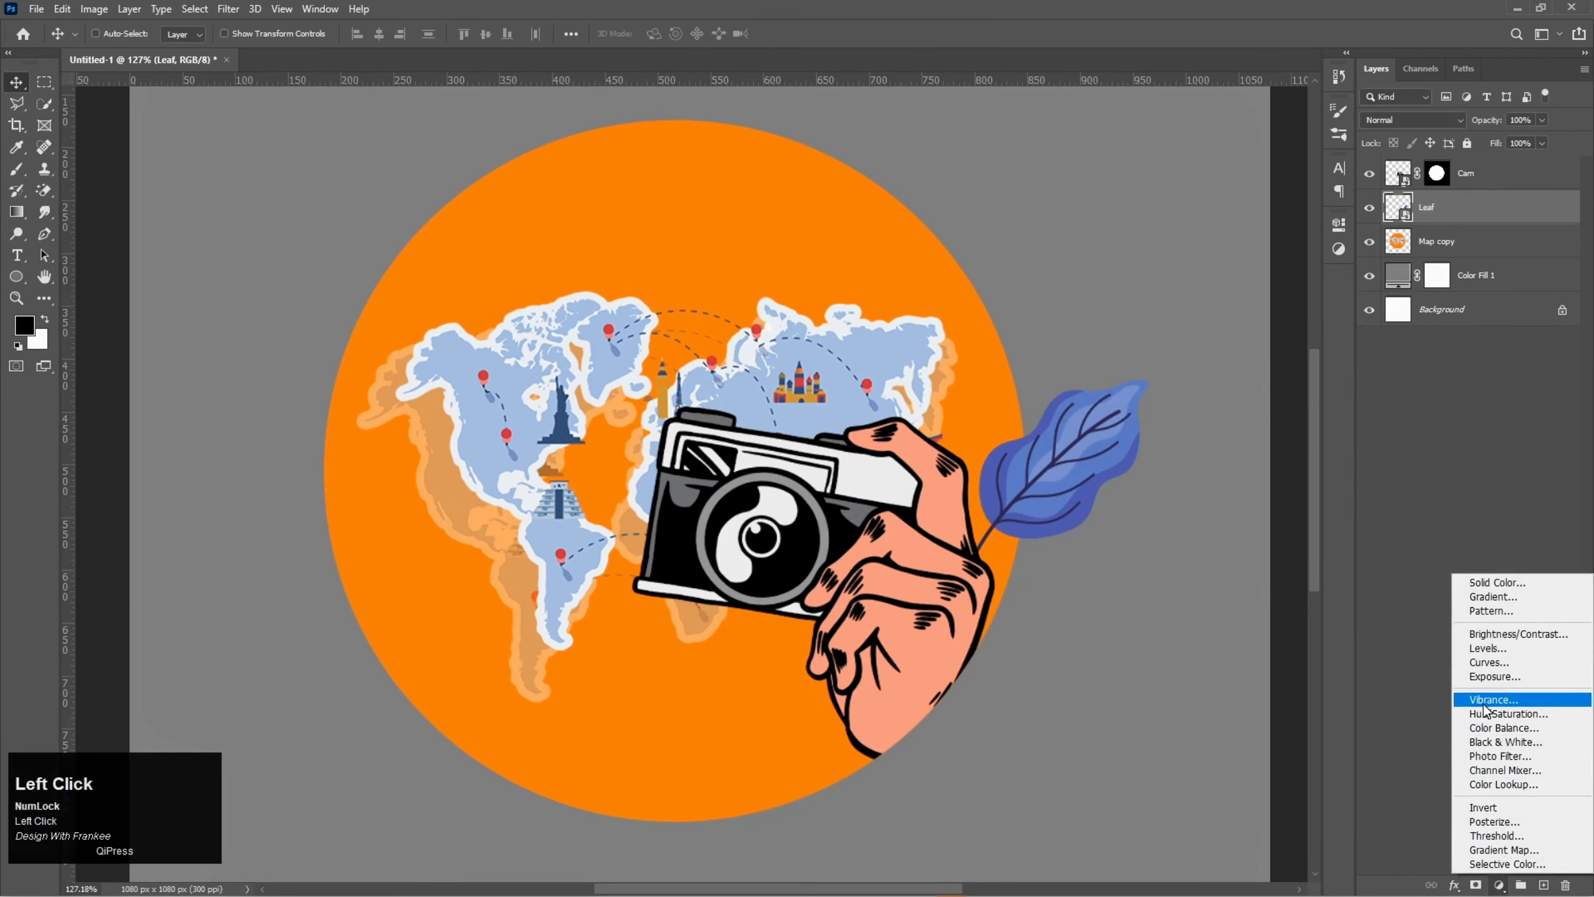
{"action": "left_click", "coordinate": [1485, 713]}
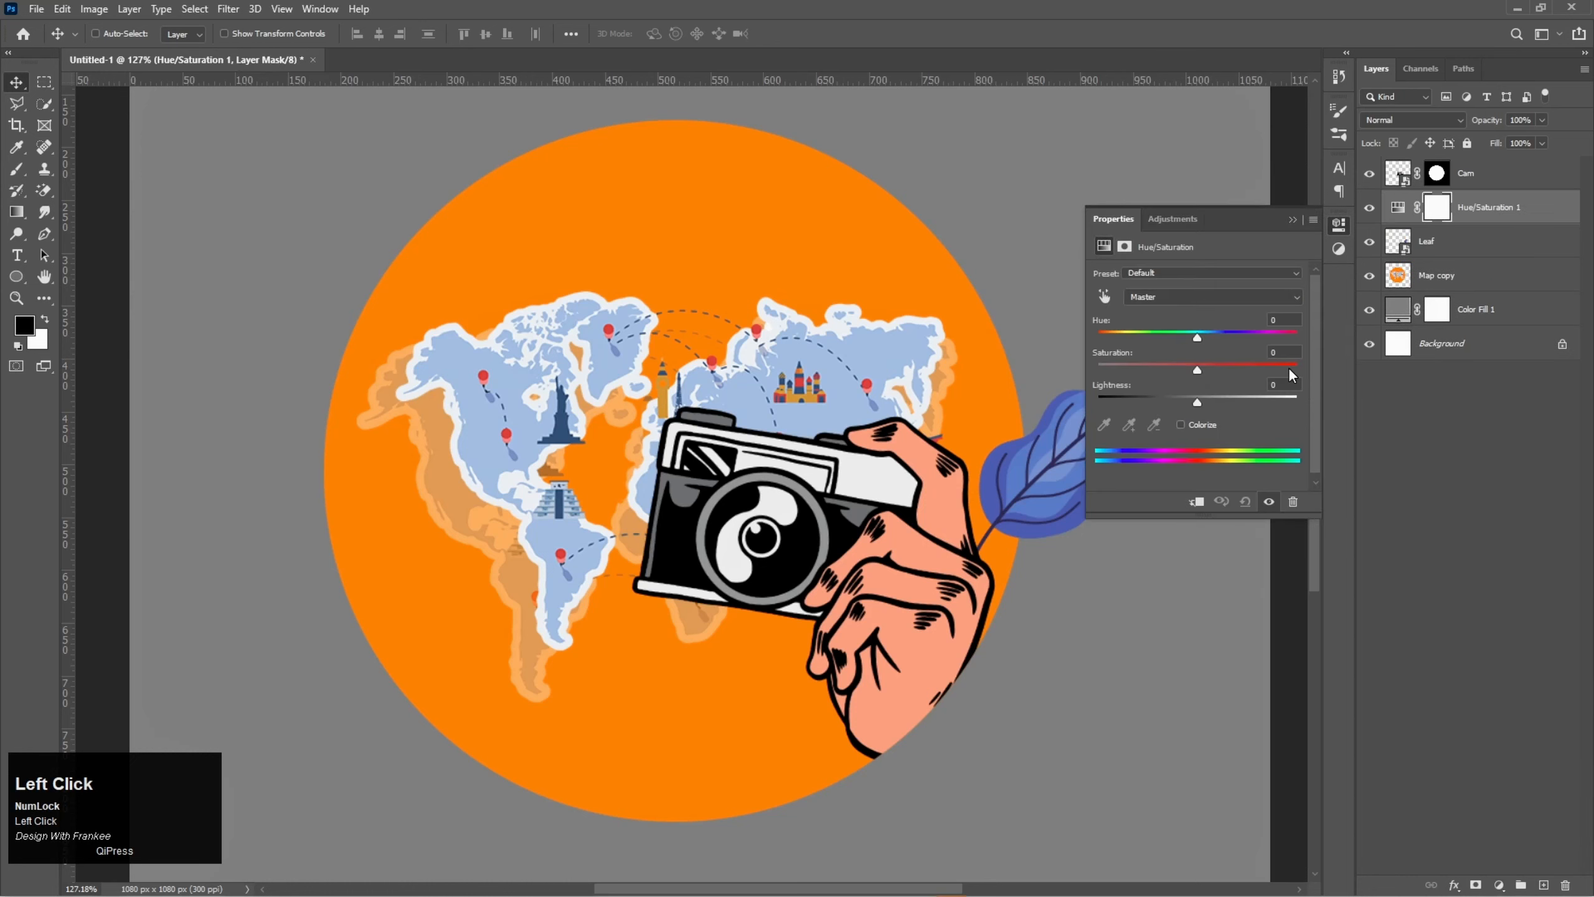
{"action": "left_click", "coordinate": [1197, 501]}
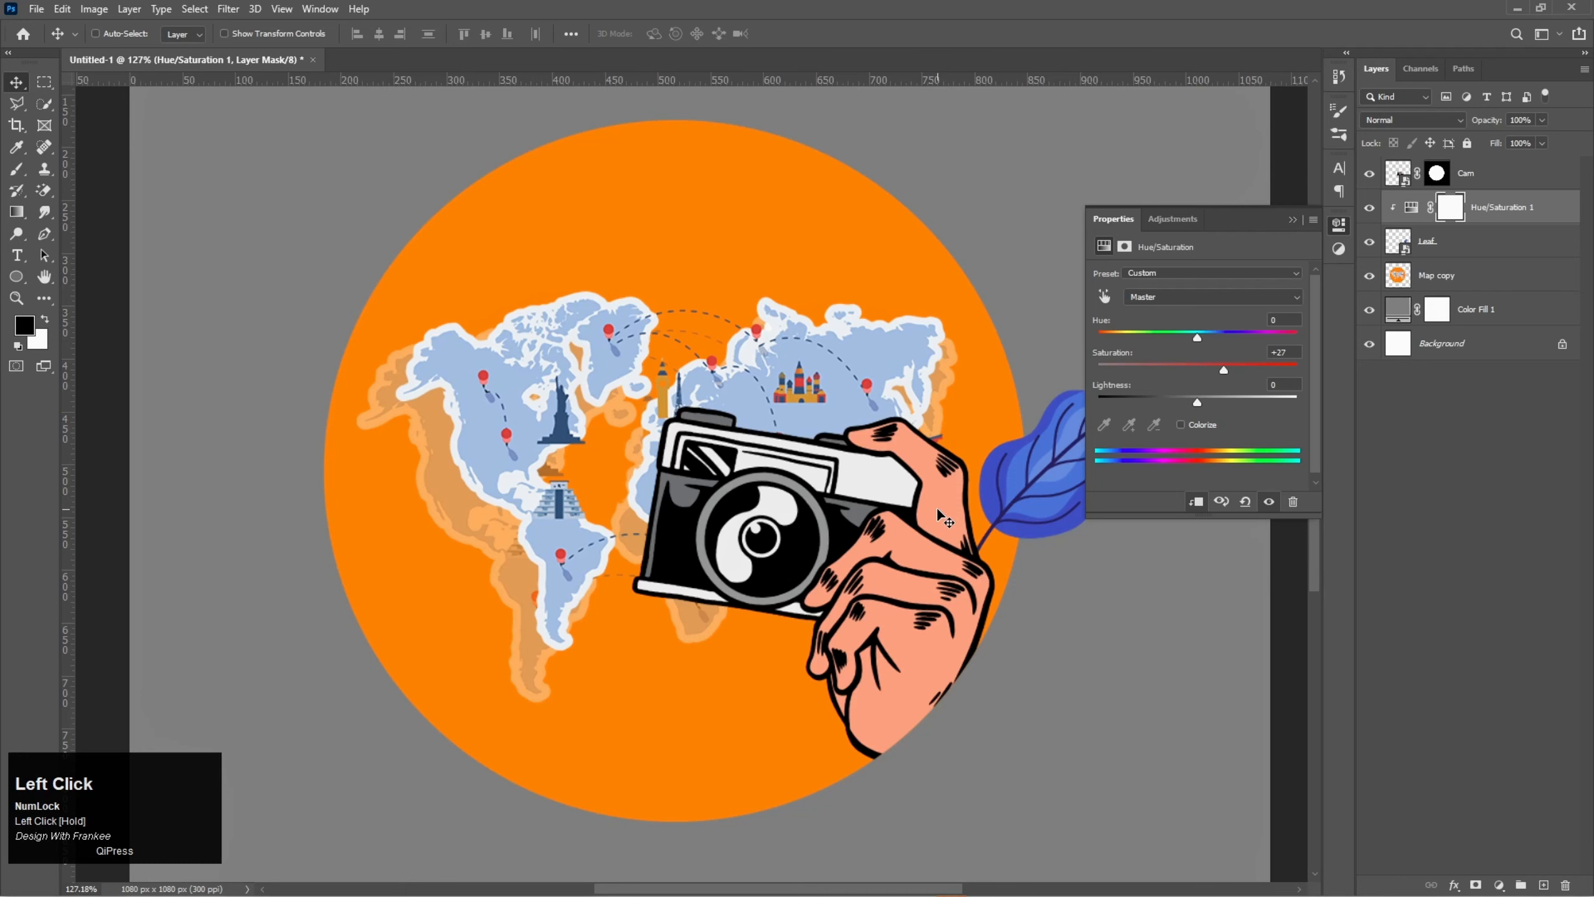
{"action": "left_click_drag", "start_coordinate": [938, 511], "coordinate": [831, 503]}
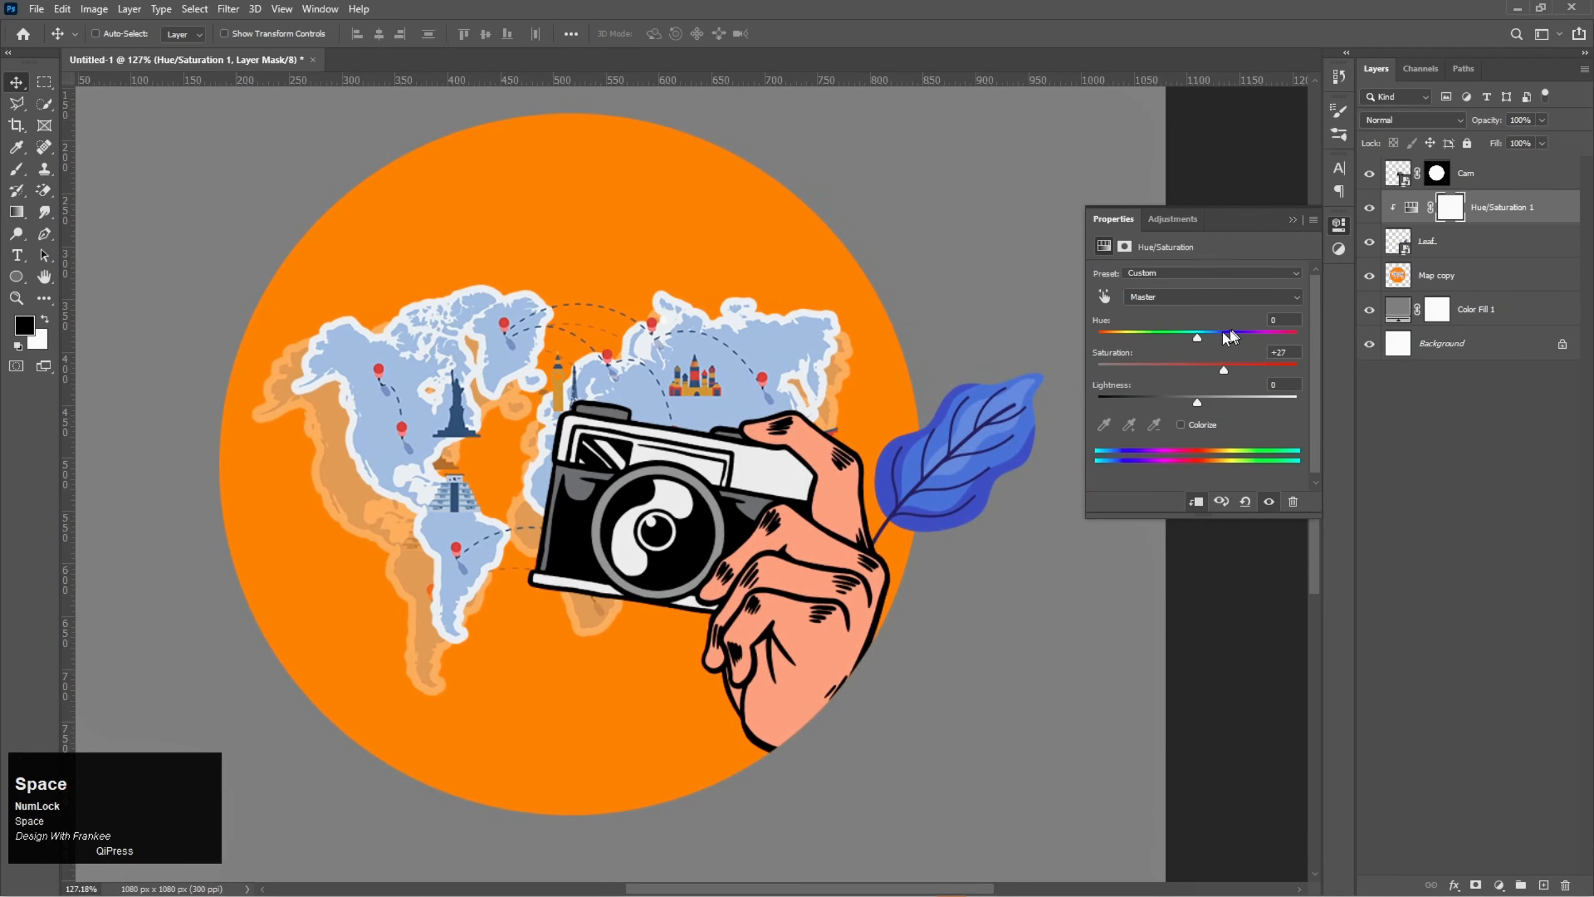
{"action": "left_click_drag", "start_coordinate": [1197, 341], "coordinate": [1234, 370]}
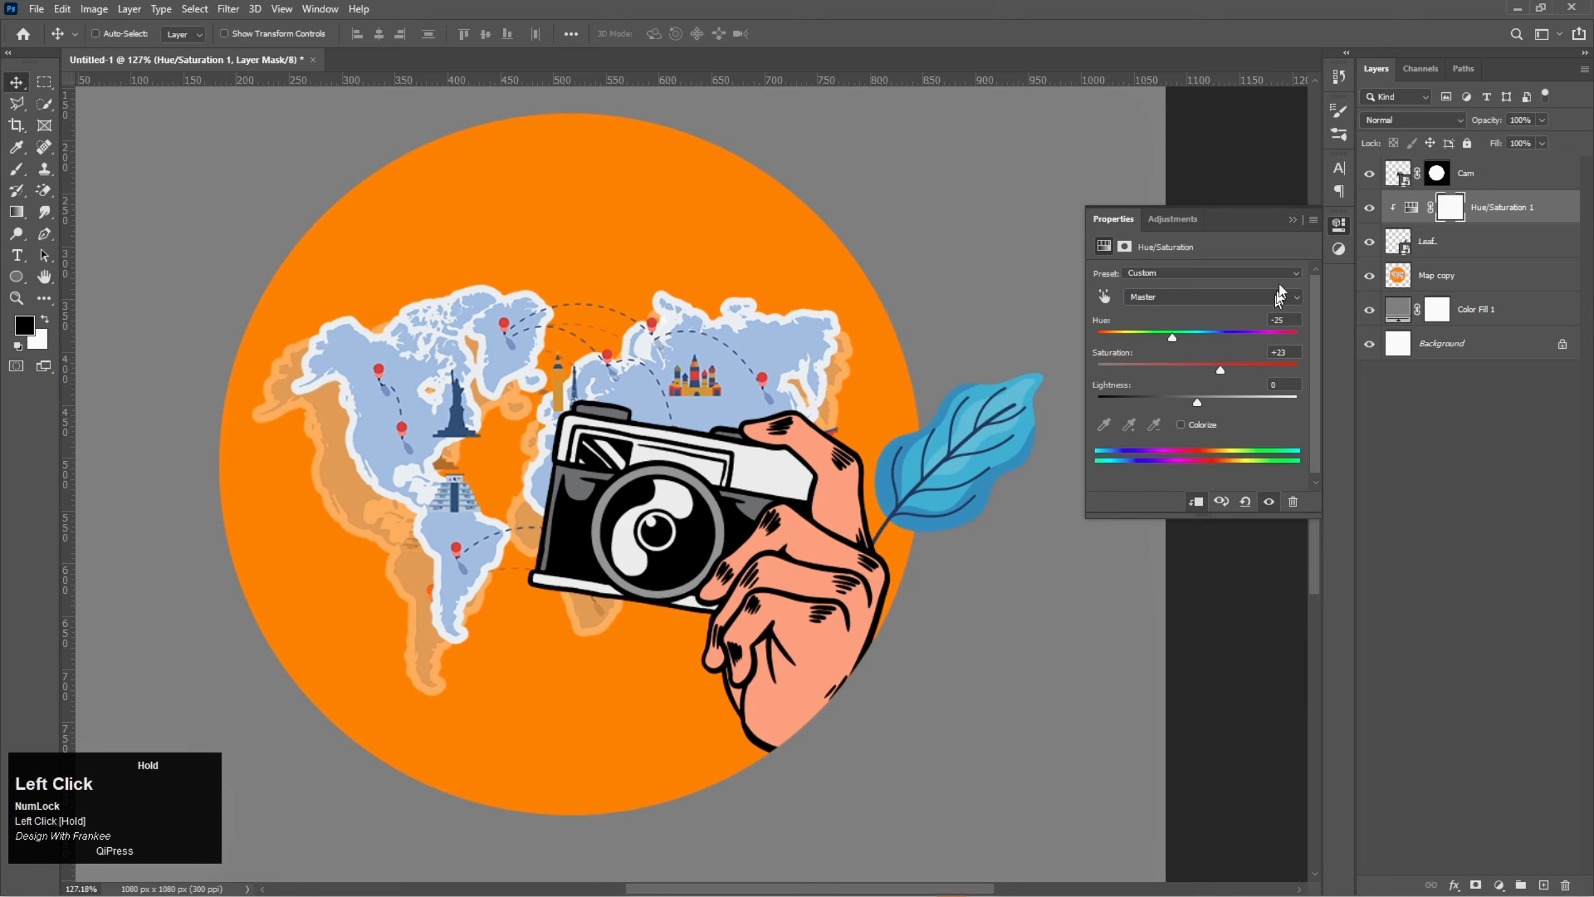
{"action": "left_click", "coordinate": [1291, 219]}
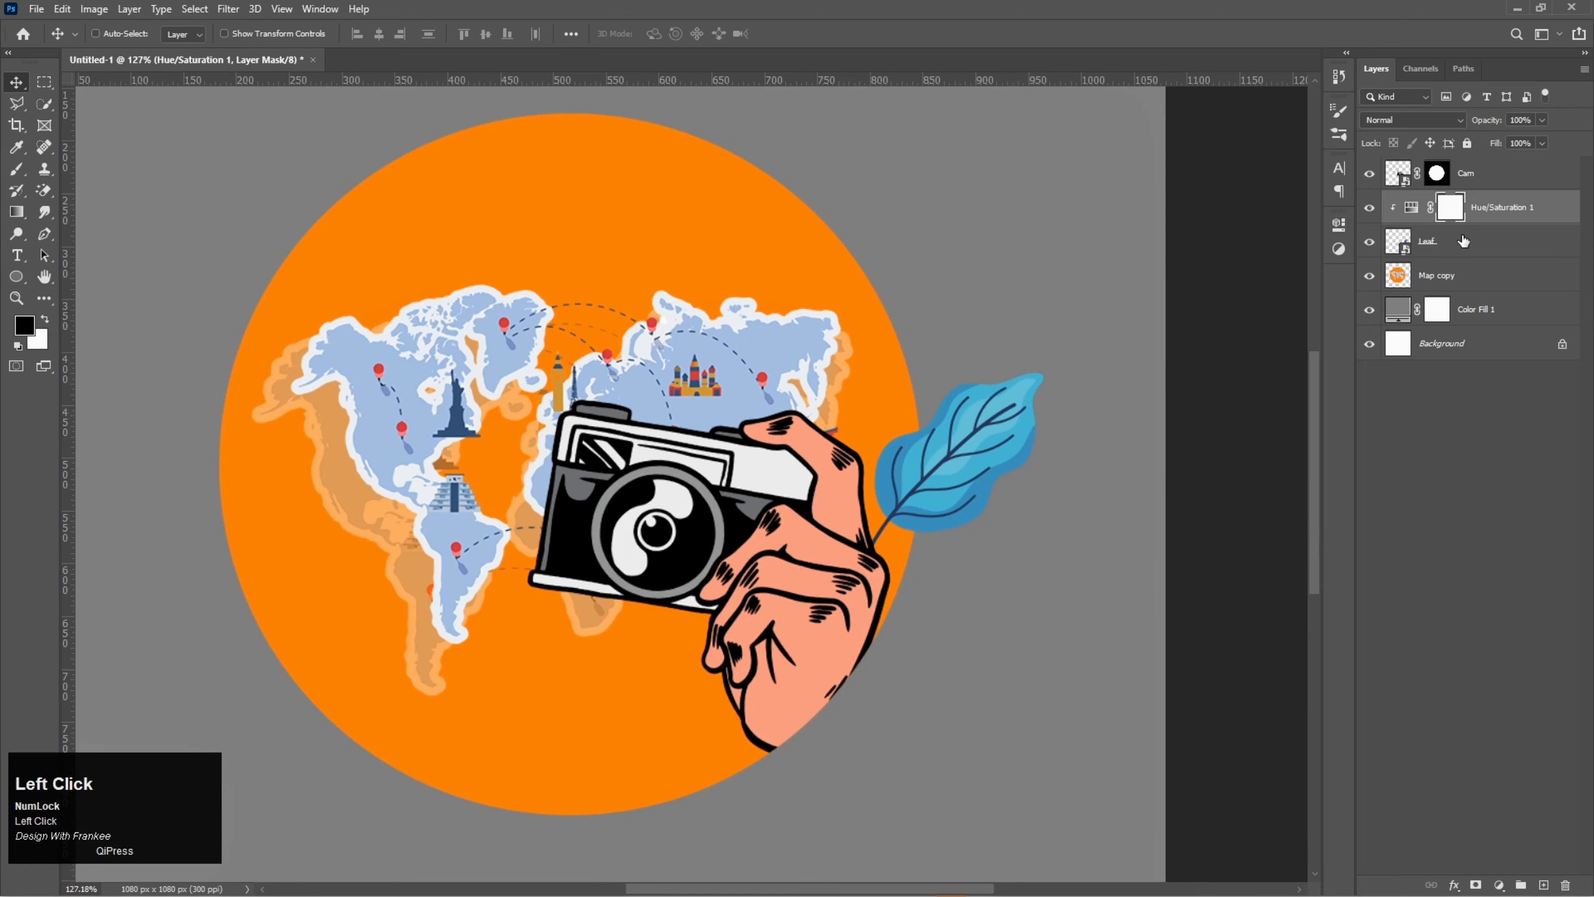
- Convert the Leaf layer and its Hue/Saturation adjustment into one smart object and duplicate it
{"action": "left_click", "coordinate": [1462, 240], "text": "shift"}
{"action": "right_click", "coordinate": [1462, 240]}
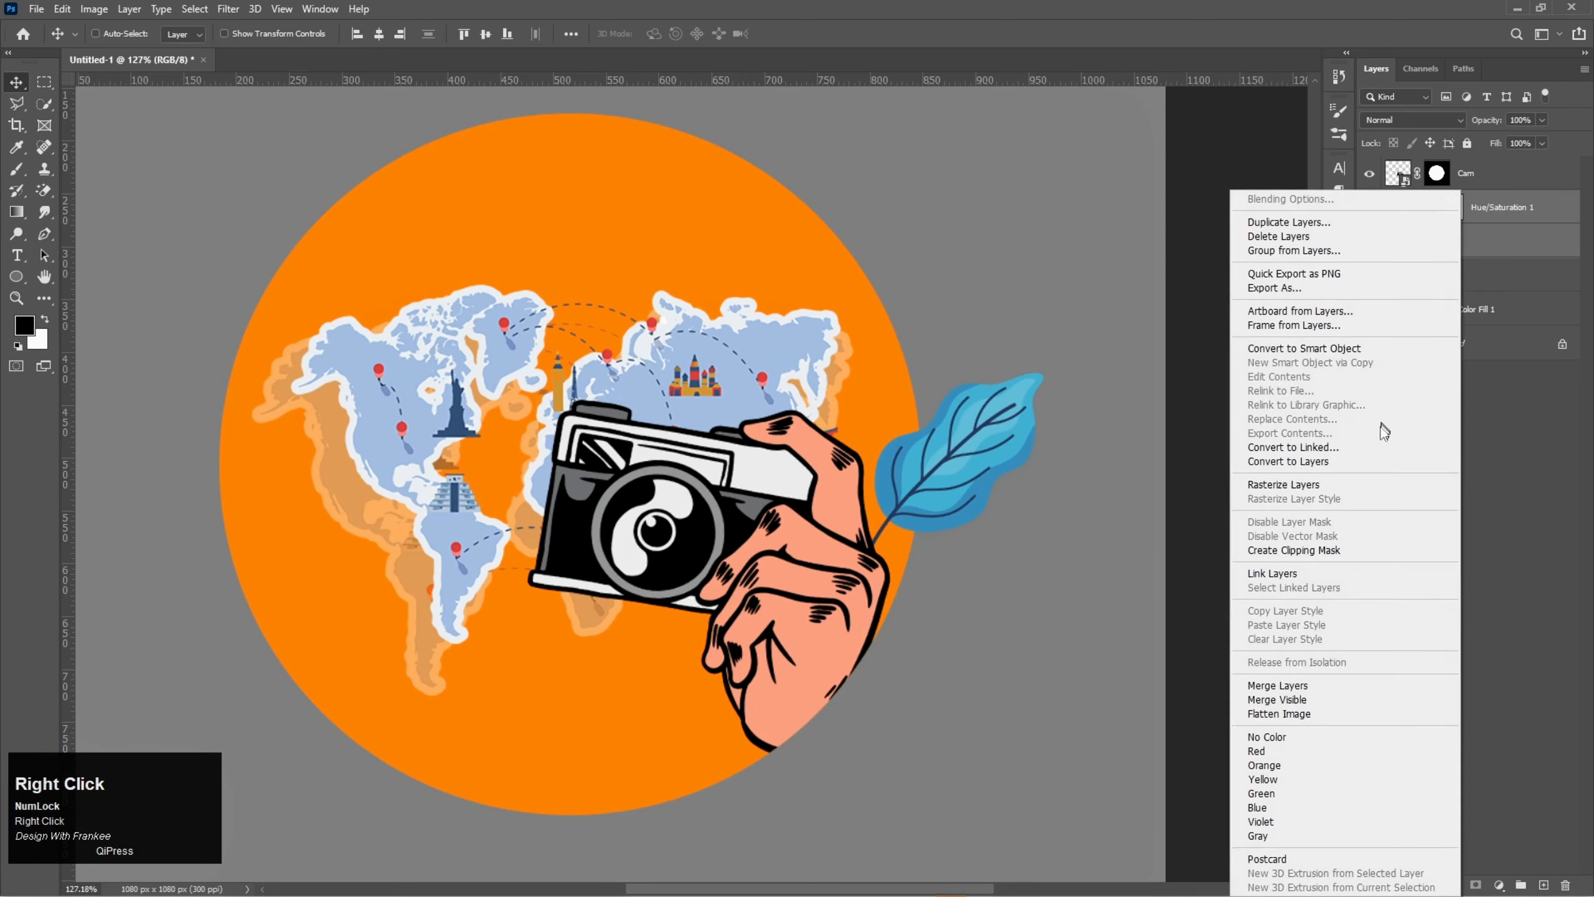
{"action": "left_click", "coordinate": [1347, 351]}
{"action": "left_click_drag", "start_coordinate": [1492, 228], "coordinate": [1546, 882]}
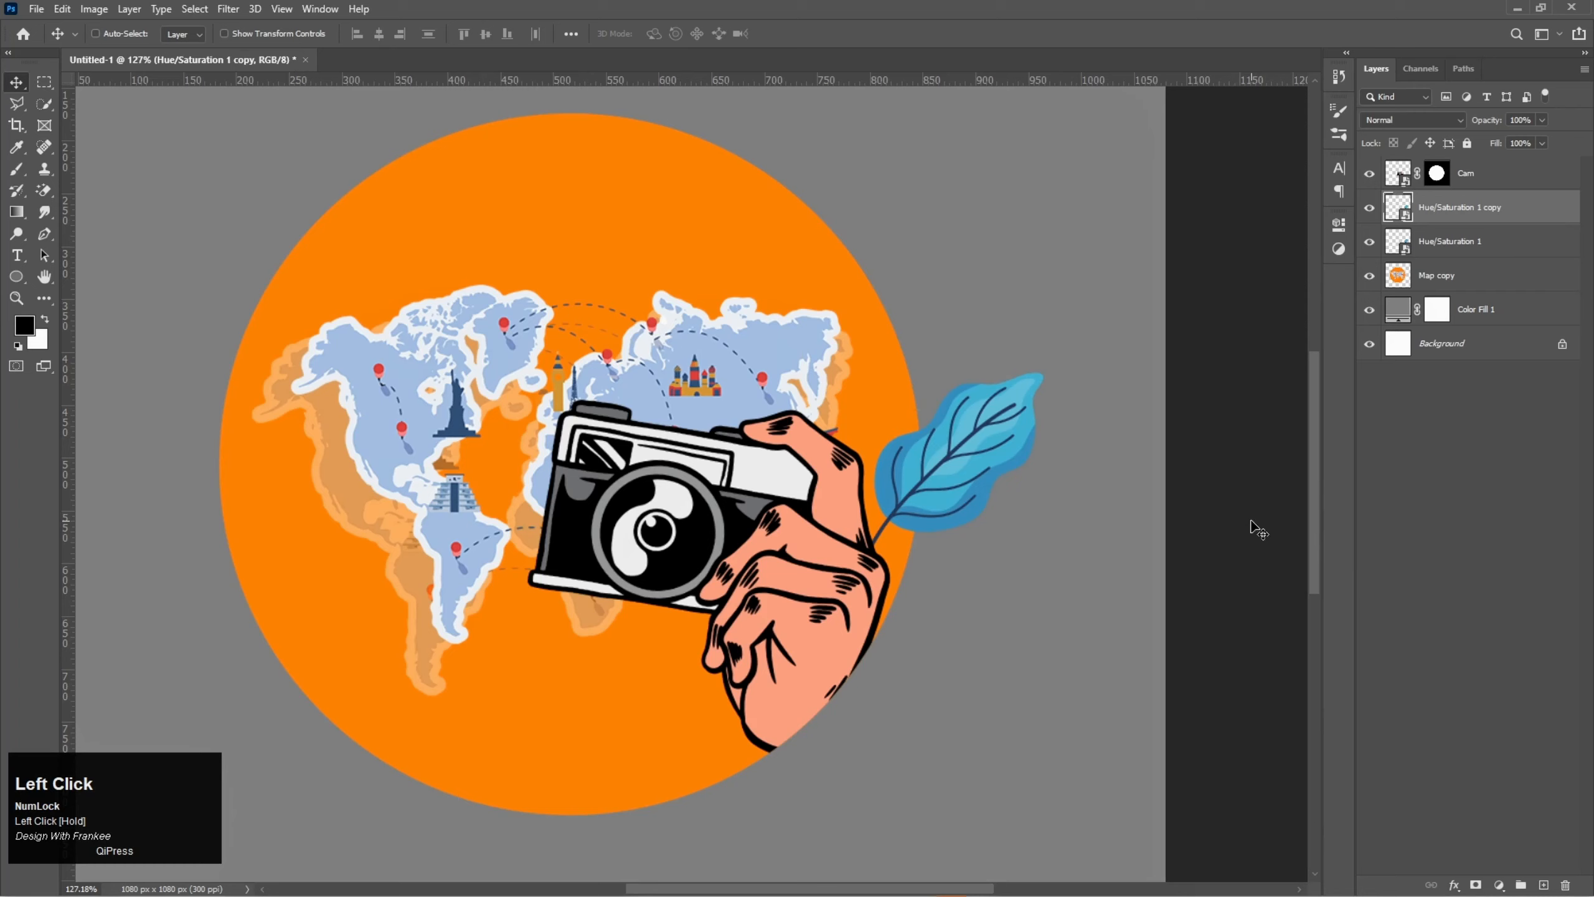
- Scale the duplicate leaf to about 78.85%, rotate it about 43.77 degrees and place it beneath the first leaf beside the hand
{"action": "key", "text": "ctrl+t"}
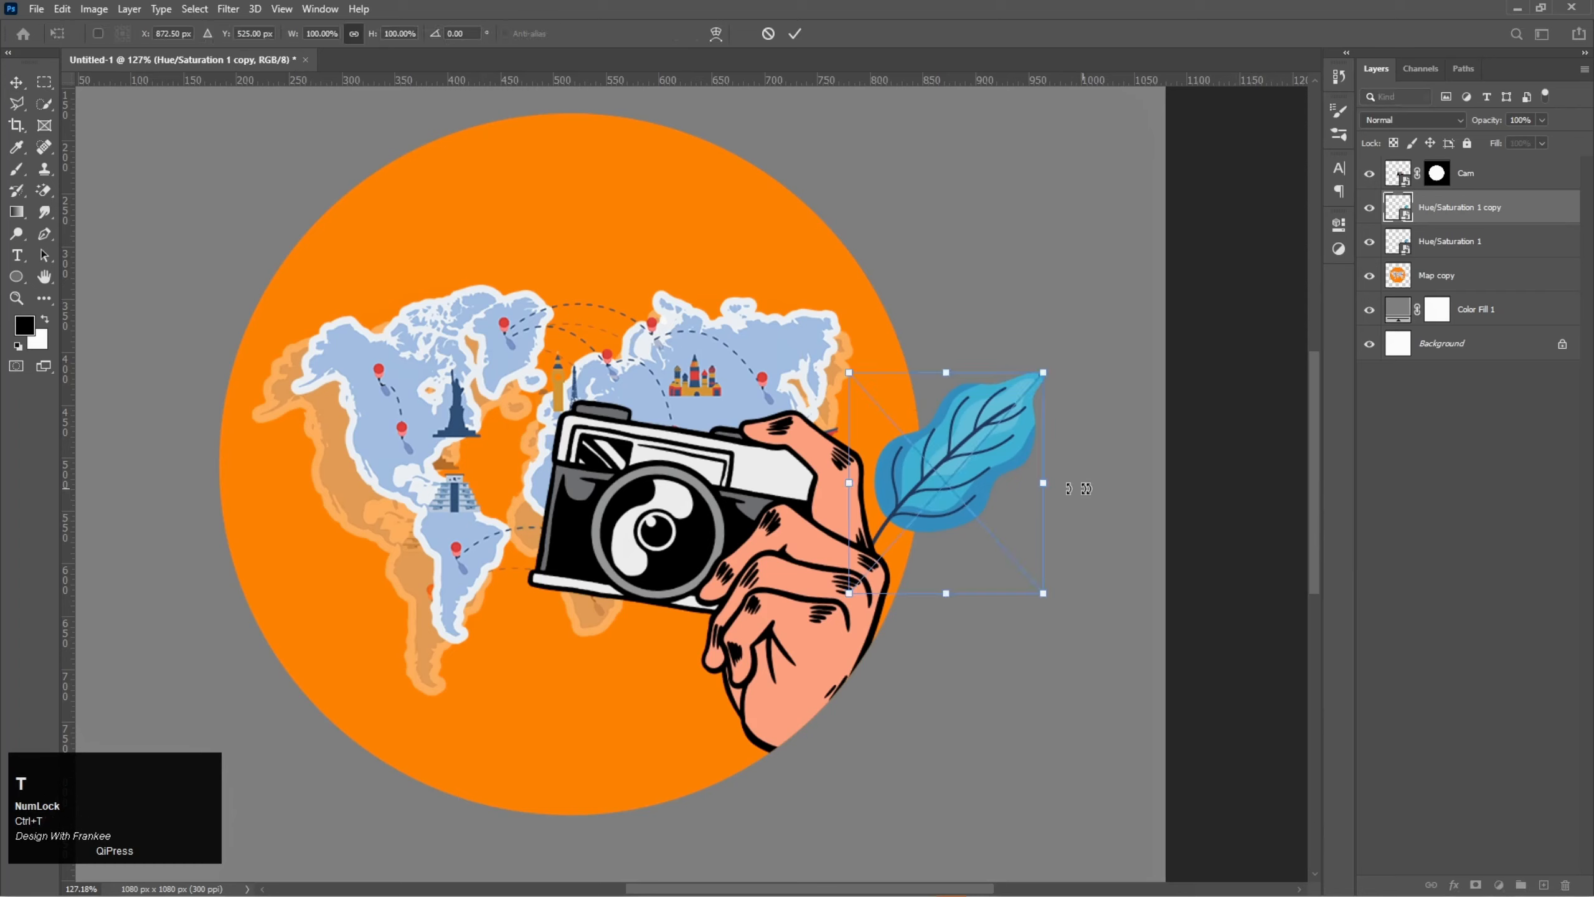
{"action": "mouse_move", "coordinate": [1041, 485]}
{"action": "left_mouse_down"}
{"action": "mouse_move", "coordinate": [998, 493]}
{"action": "mouse_move", "coordinate": [1014, 483]}
{"action": "left_mouse_up"}
{"action": "left_click_drag", "start_coordinate": [1023, 384], "coordinate": [1052, 418]}
{"action": "mouse_move", "coordinate": [947, 484]}
{"action": "left_mouse_down"}
{"action": "mouse_move", "coordinate": [967, 514]}
{"action": "mouse_move", "coordinate": [948, 514]}
{"action": "left_mouse_up"}
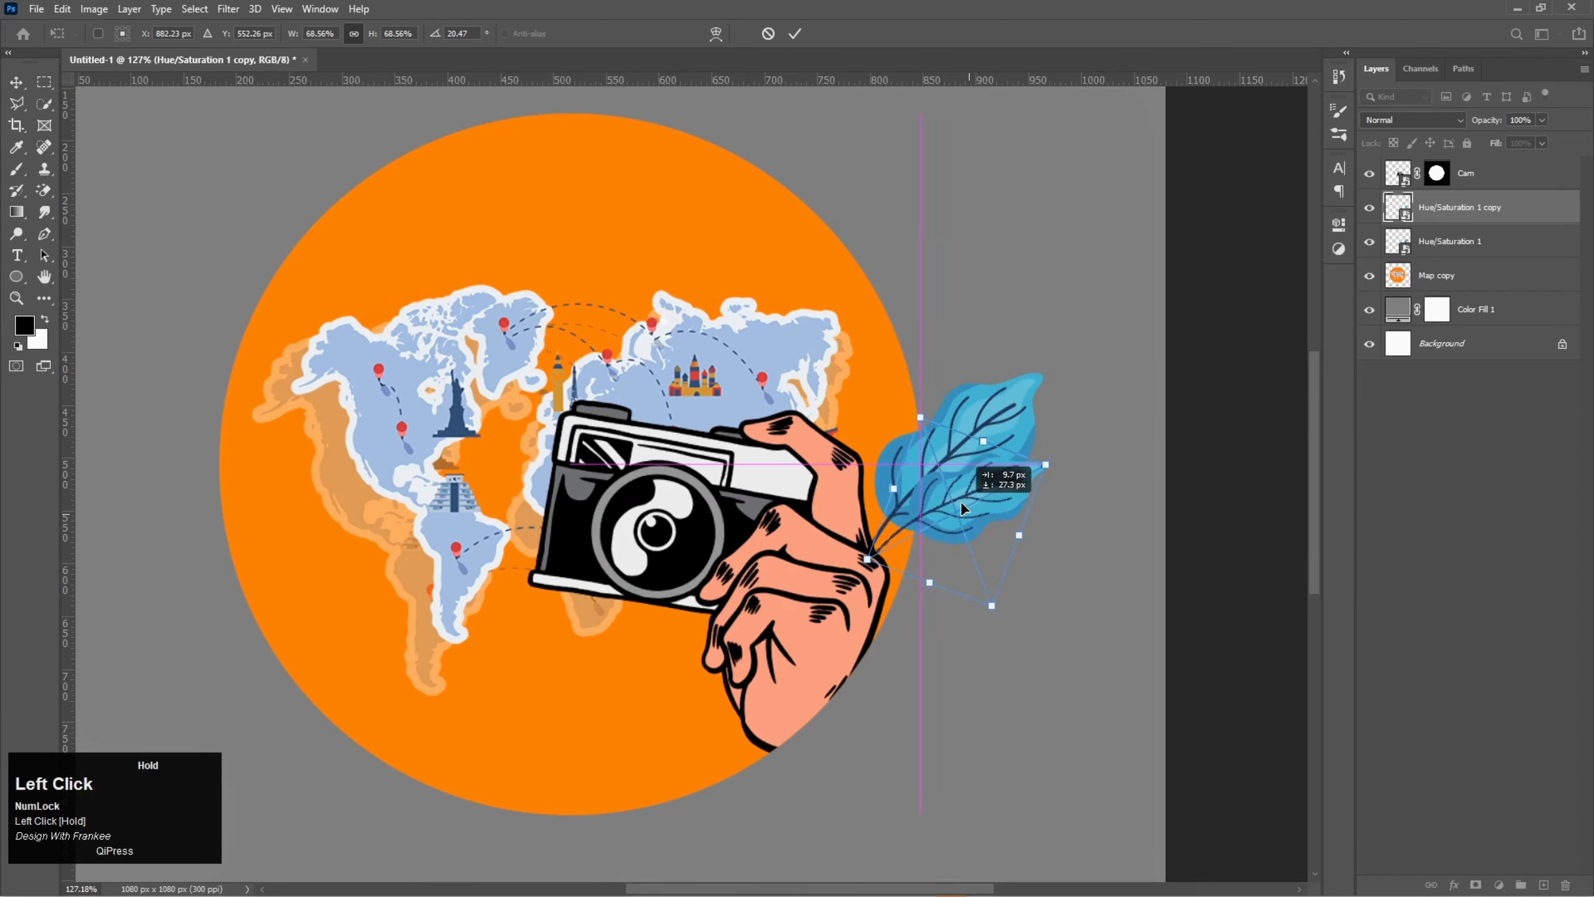
{"action": "left_click_drag", "start_coordinate": [1058, 449], "coordinate": [1069, 472]}
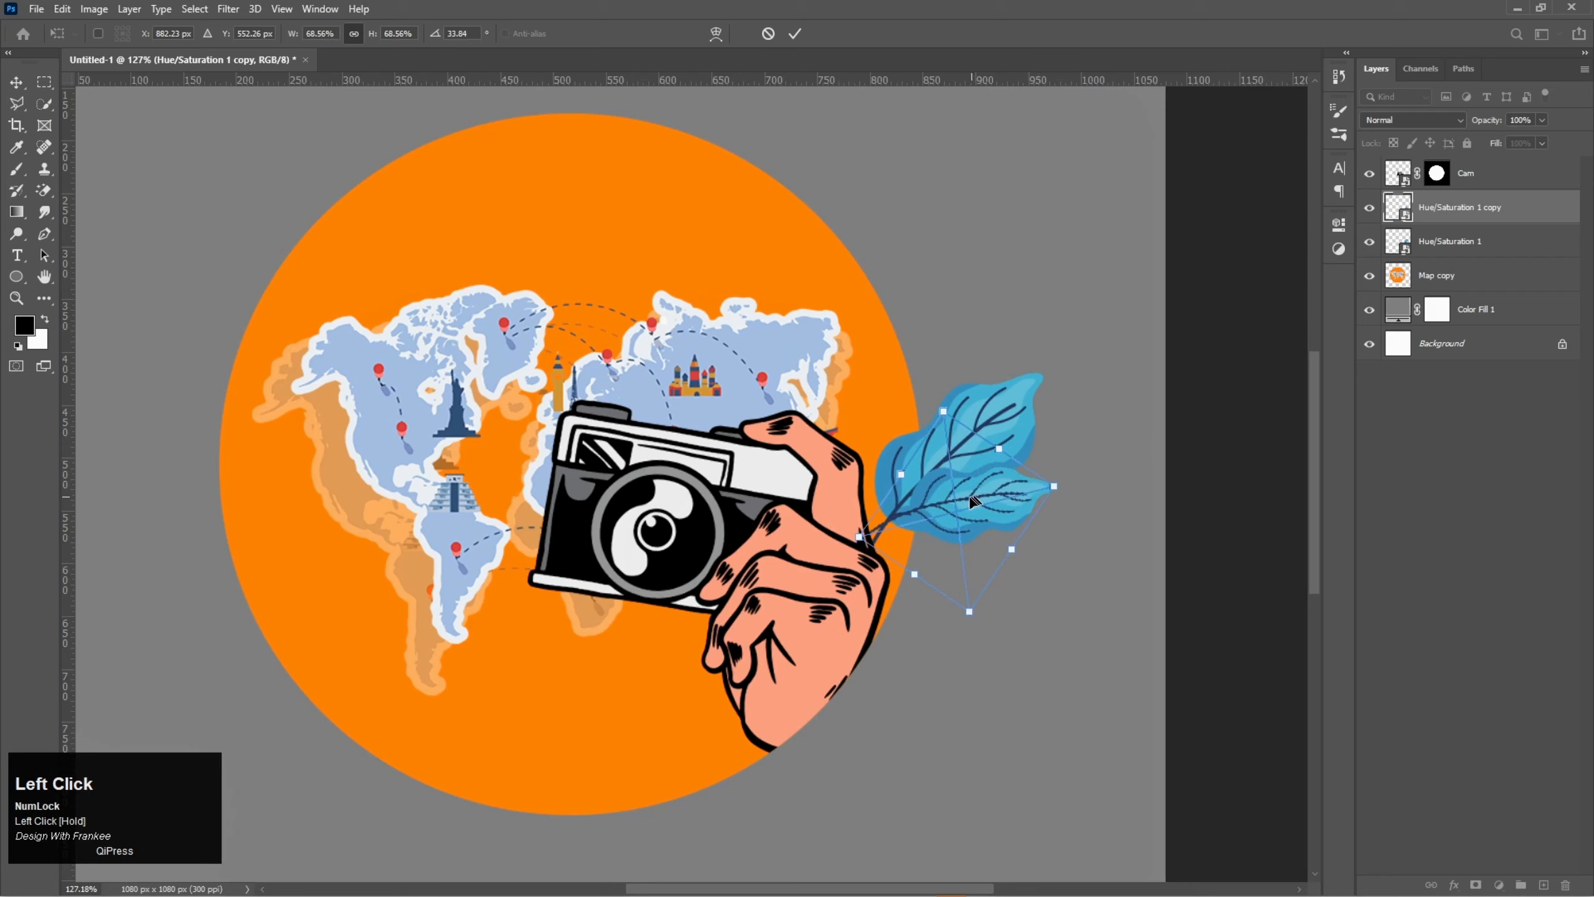
{"action": "left_click_drag", "start_coordinate": [973, 503], "coordinate": [1059, 541]}
{"action": "left_click_drag", "start_coordinate": [961, 550], "coordinate": [980, 549]}
{"action": "key", "text": "Return"}
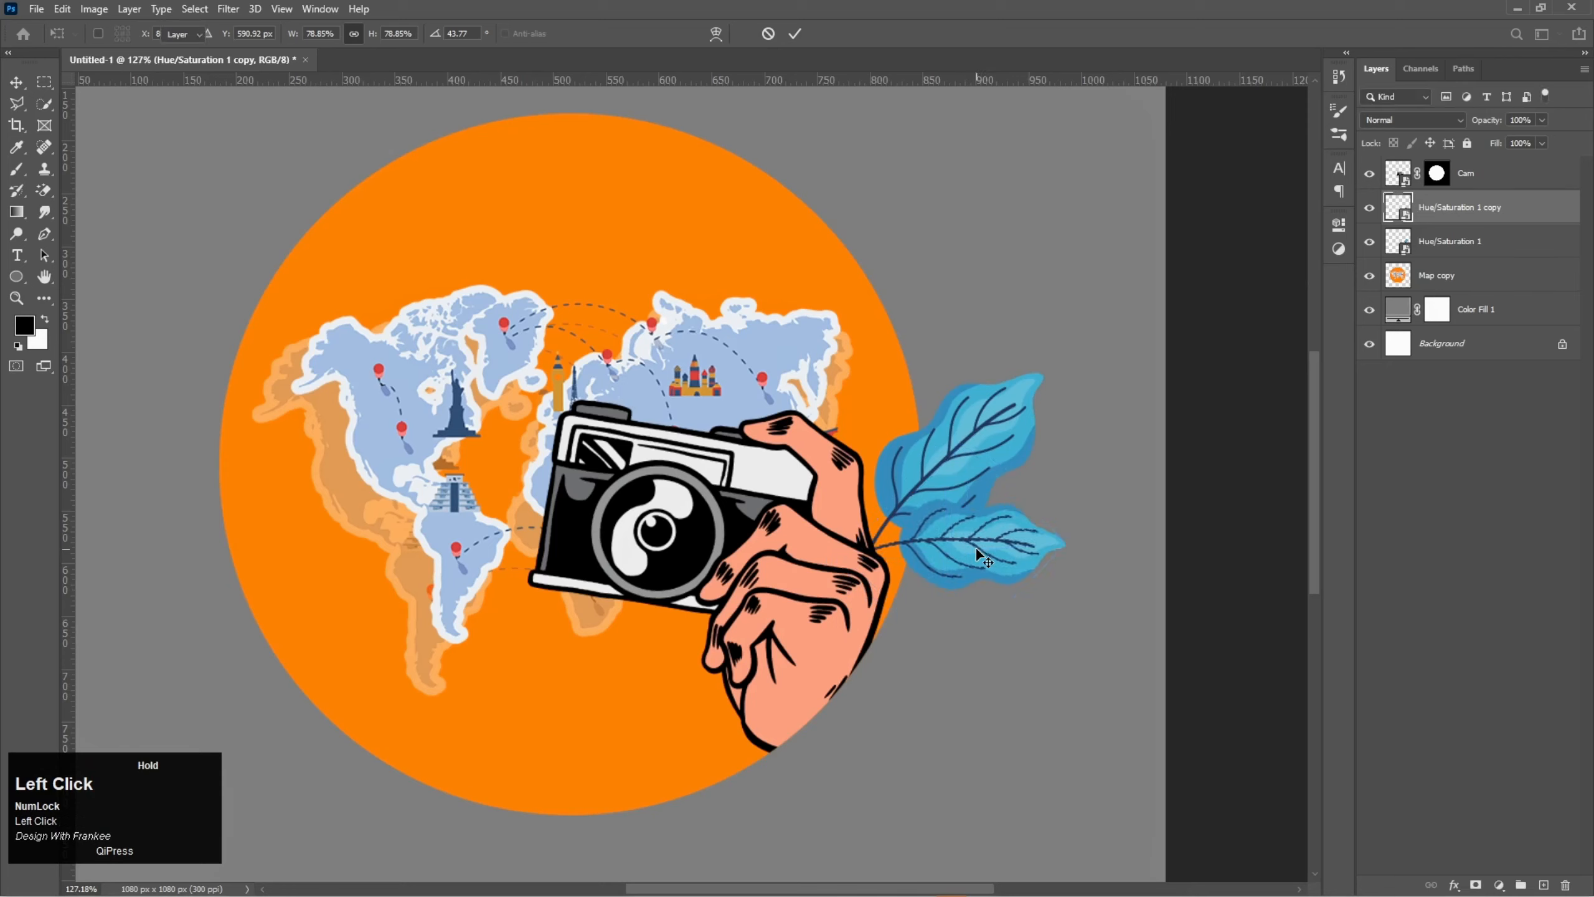
- Reorder the duplicate leaf layer so it sits directly below the original leaf layer
{"action": "left_click_drag", "start_coordinate": [1458, 215], "coordinate": [1465, 252]}
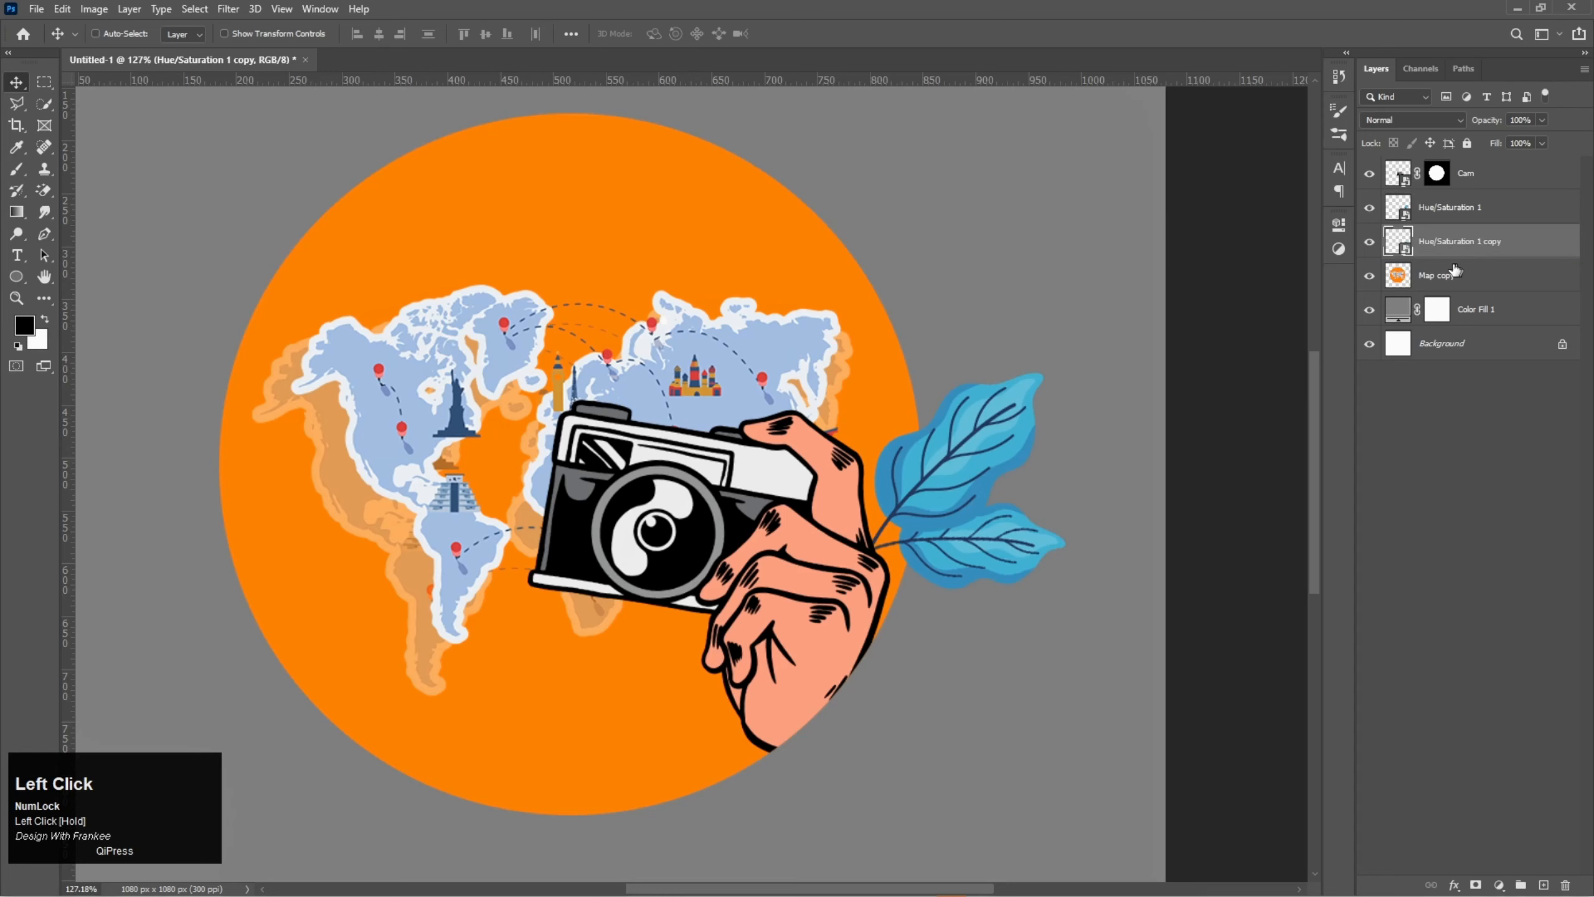
{"action": "left_click_drag", "start_coordinate": [731, 478], "coordinate": [846, 488]}
{"action": "scroll", "coordinate": [855, 498], "scroll_direction": "down", "scroll_amount": 1}
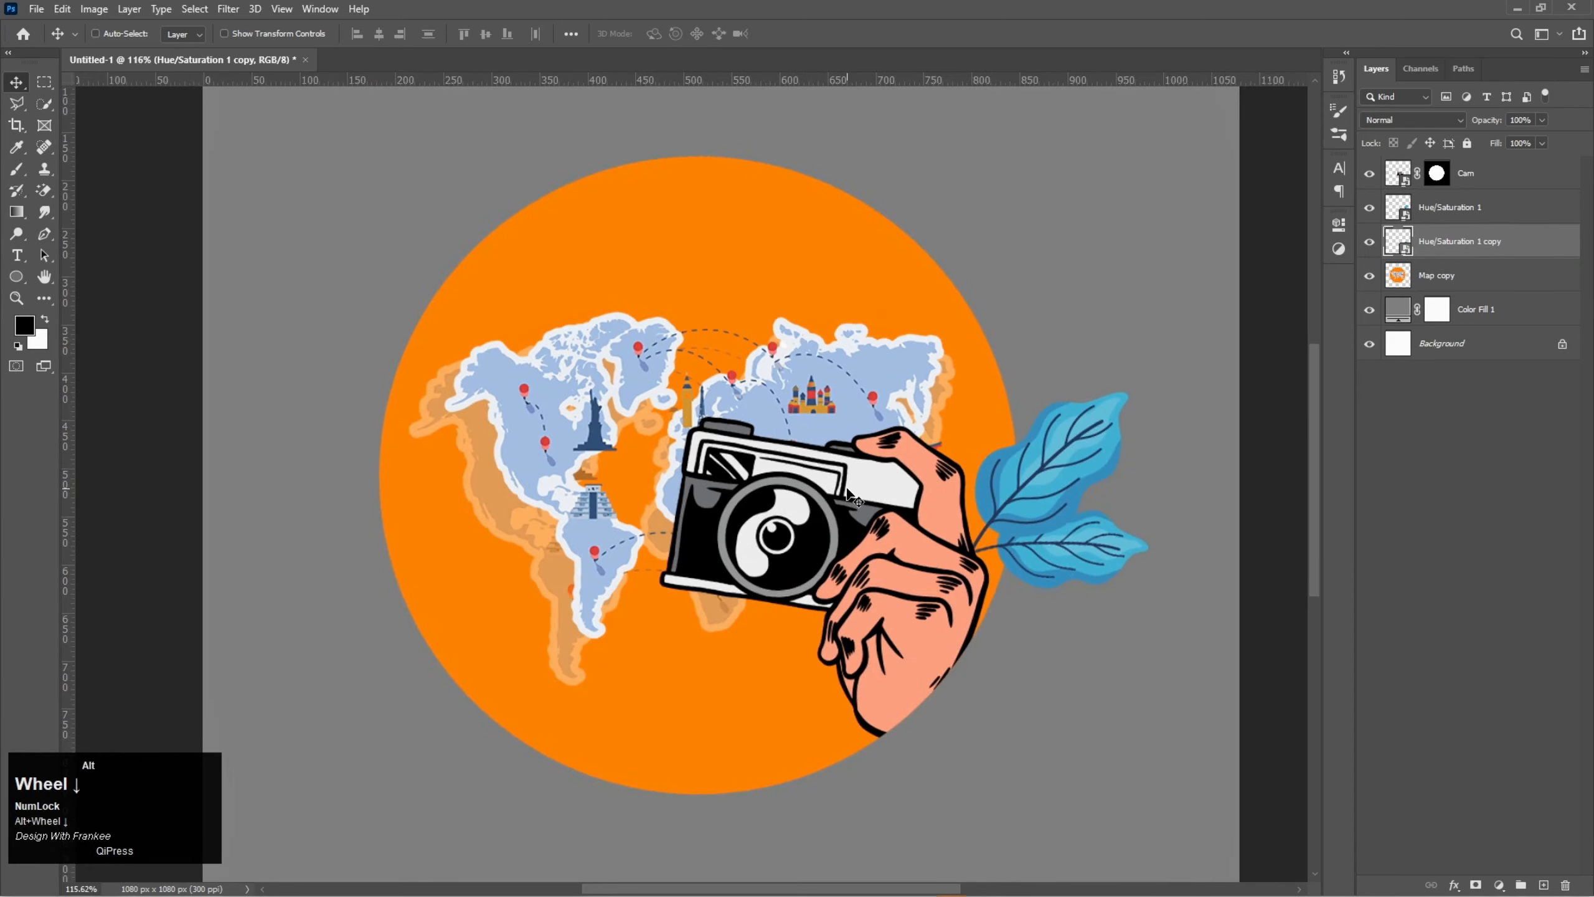
{"action": "scroll", "coordinate": [855, 498], "scroll_direction": "up", "scroll_amount": 1}
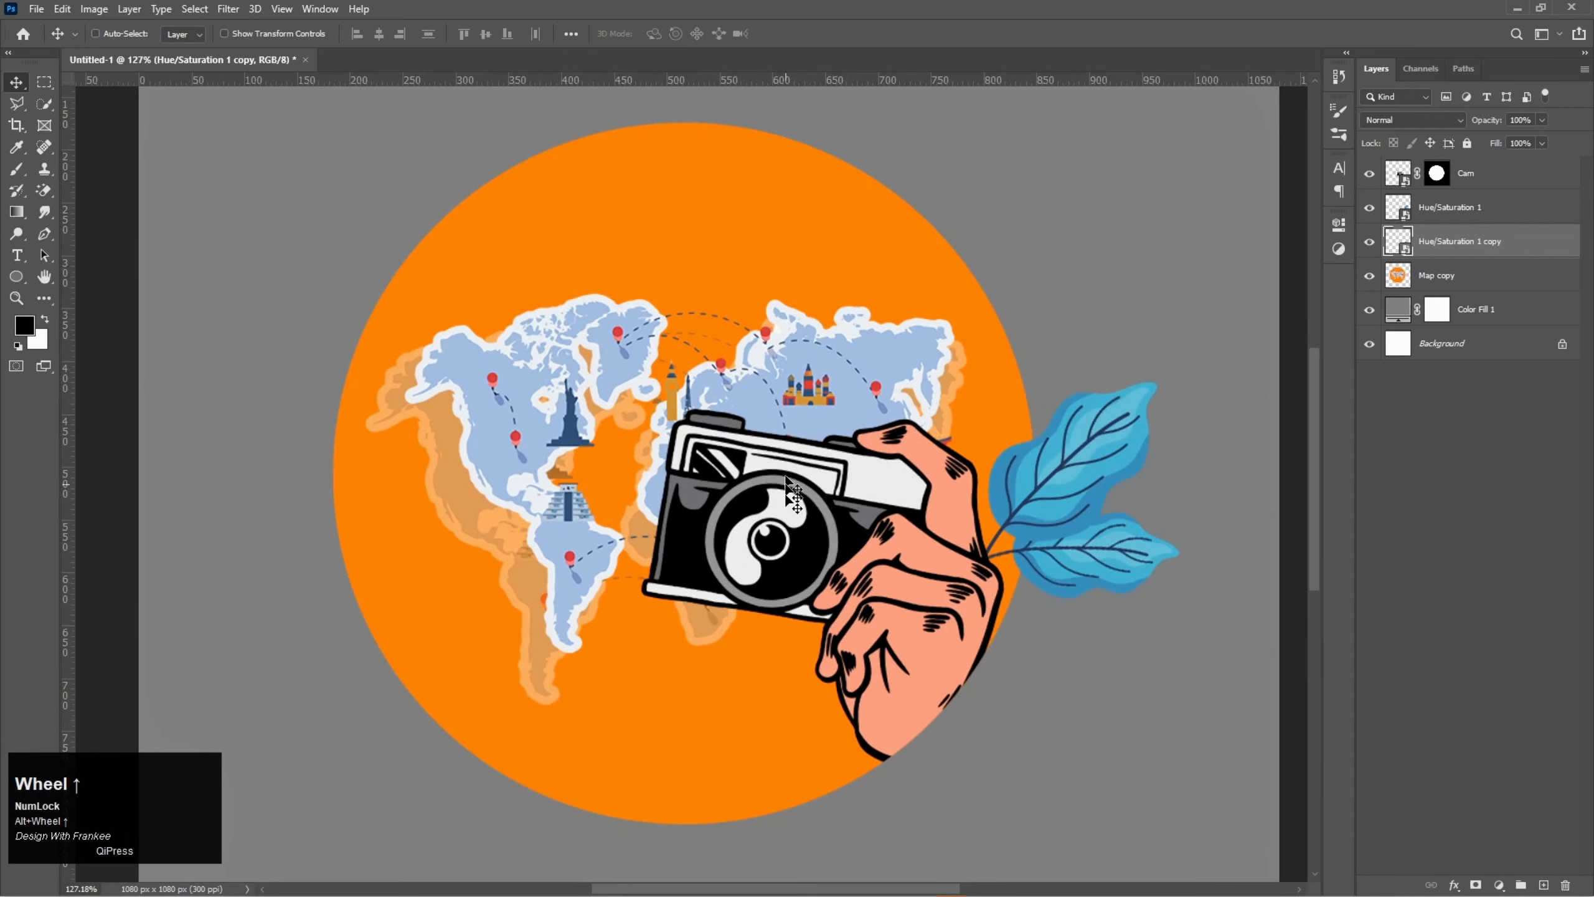
- Open Clouds.png as its own document and copy the bottom row's middle cloud to a new layer using a rectangular selection
{"action": "left_click", "coordinate": [767, 885]}
{"action": "left_click_drag", "start_coordinate": [353, 165], "coordinate": [542, 63]}
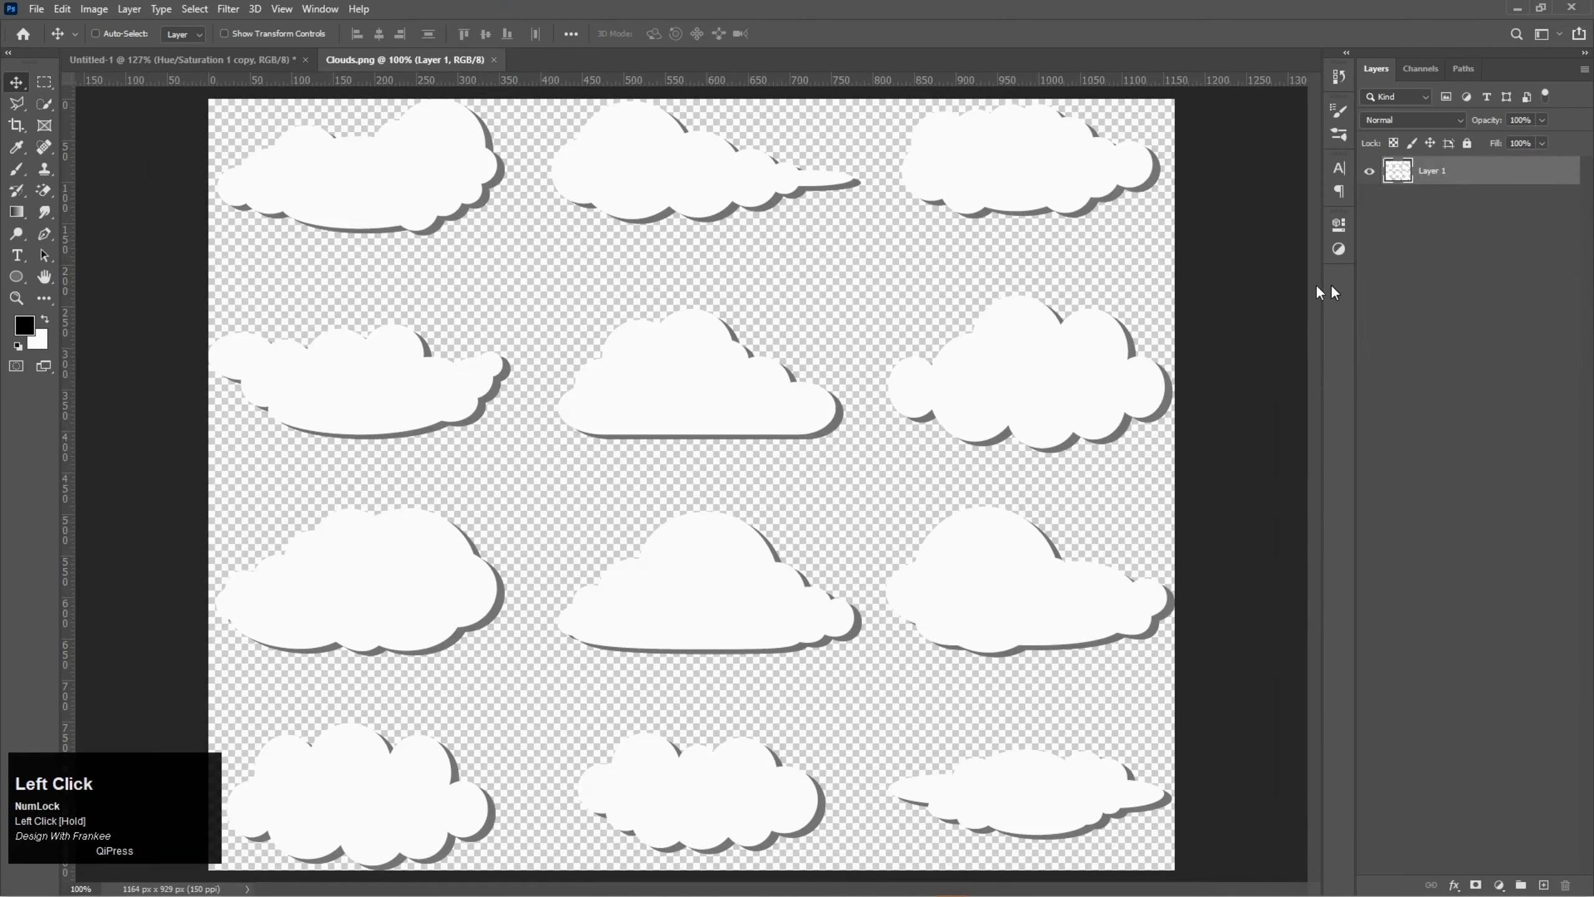
{"action": "scroll", "coordinate": [807, 443], "scroll_direction": "down", "scroll_amount": 1}
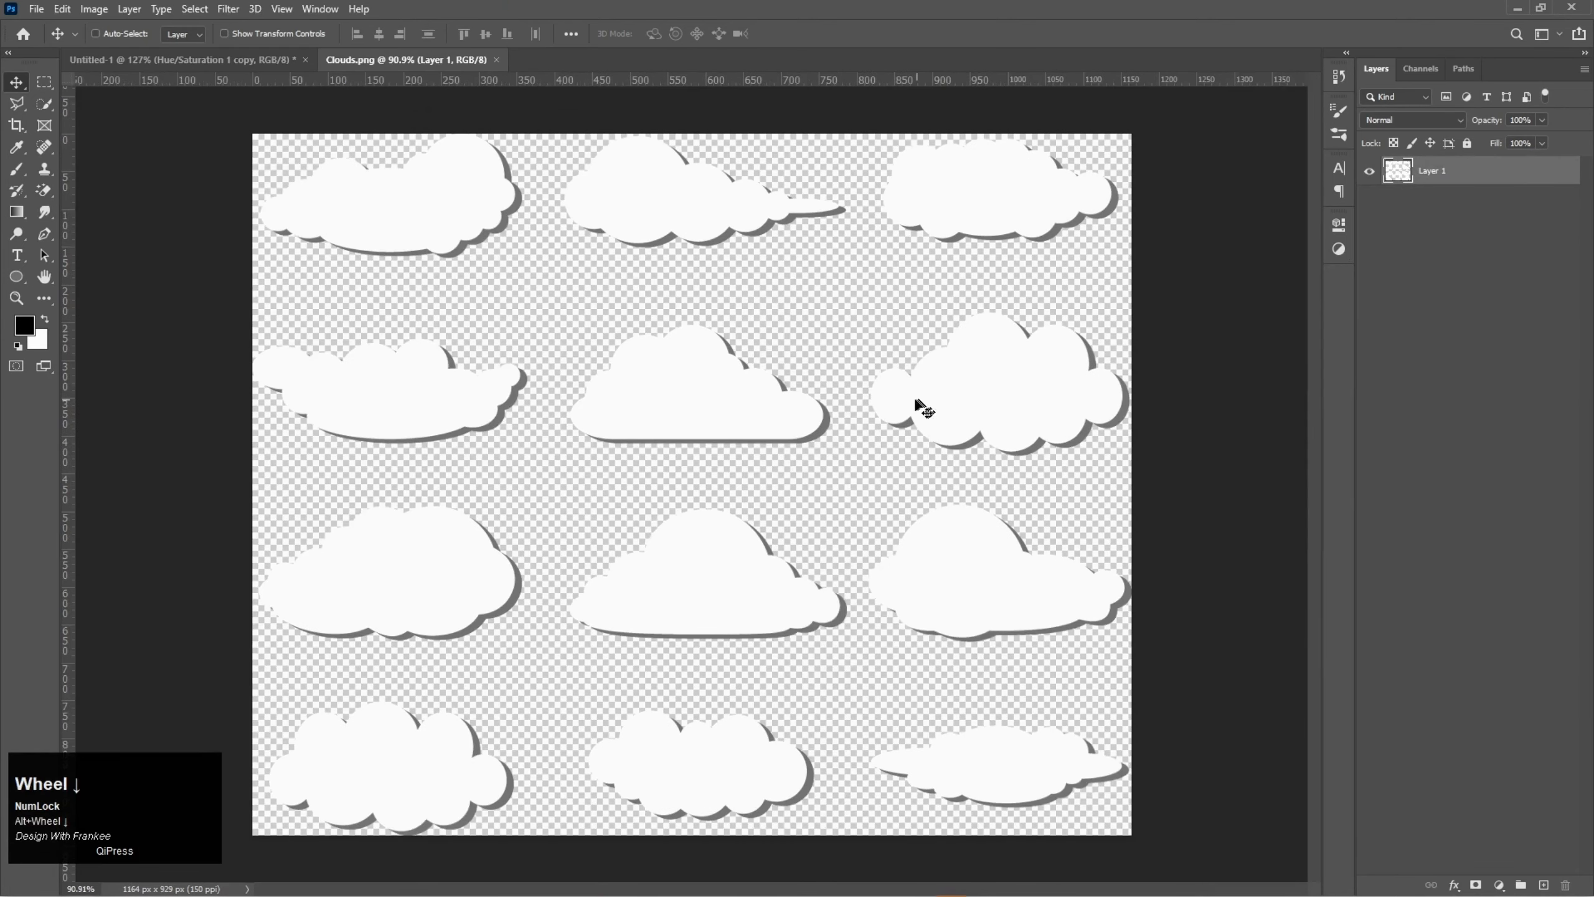
{"action": "right_click", "coordinate": [45, 82]}
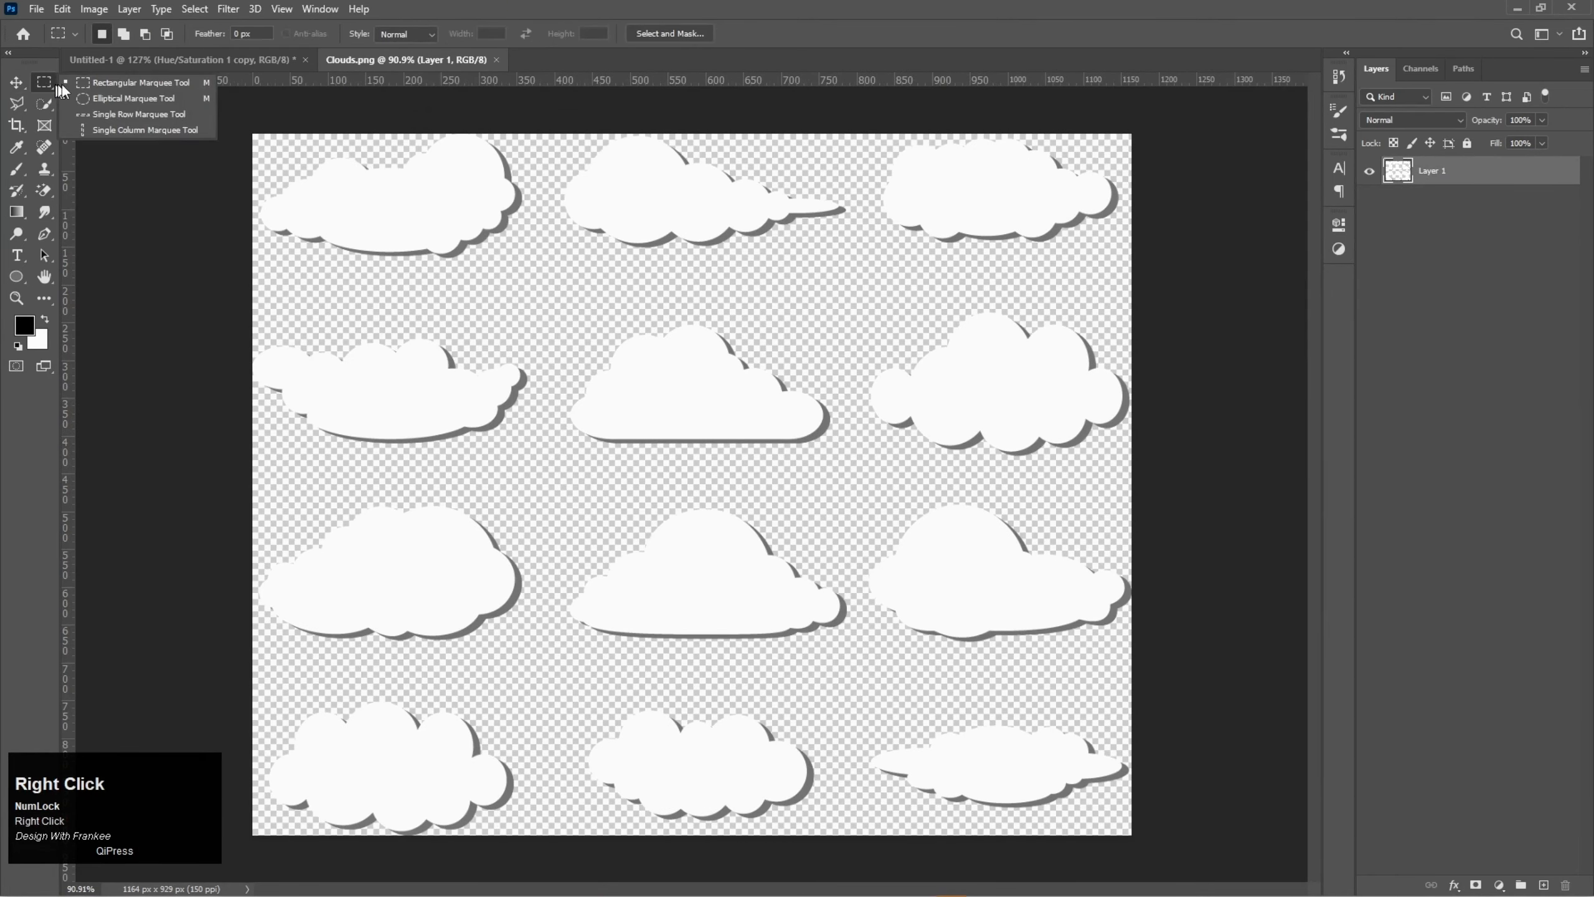
{"action": "left_click", "coordinate": [106, 83]}
{"action": "left_click_drag", "start_coordinate": [564, 680], "coordinate": [829, 833]}
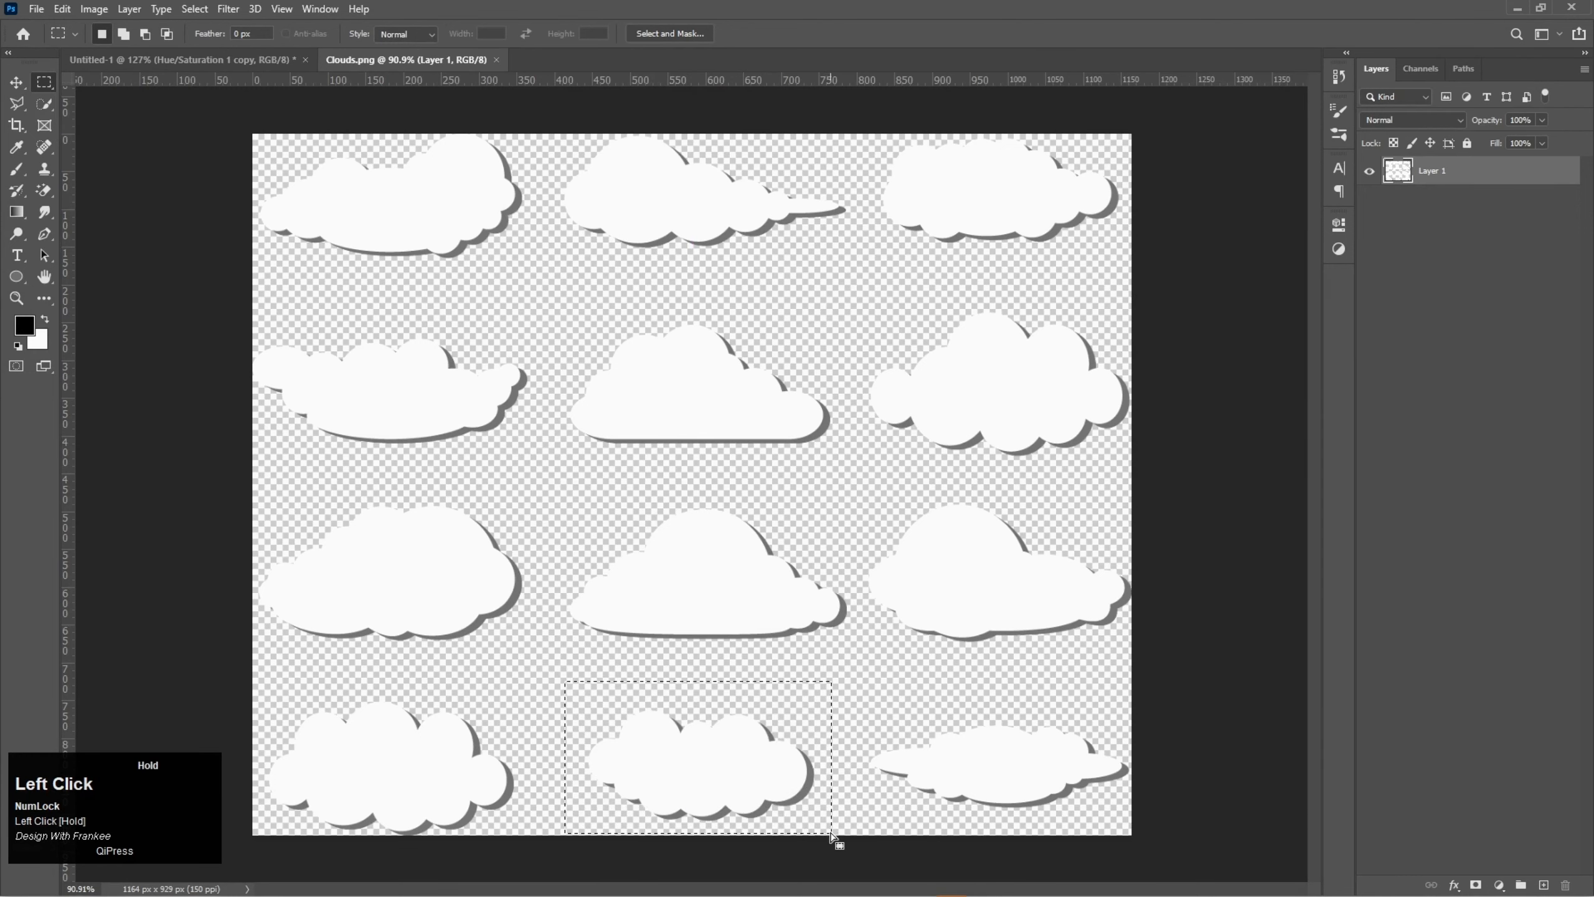
{"action": "key", "text": "ctrl+j"}
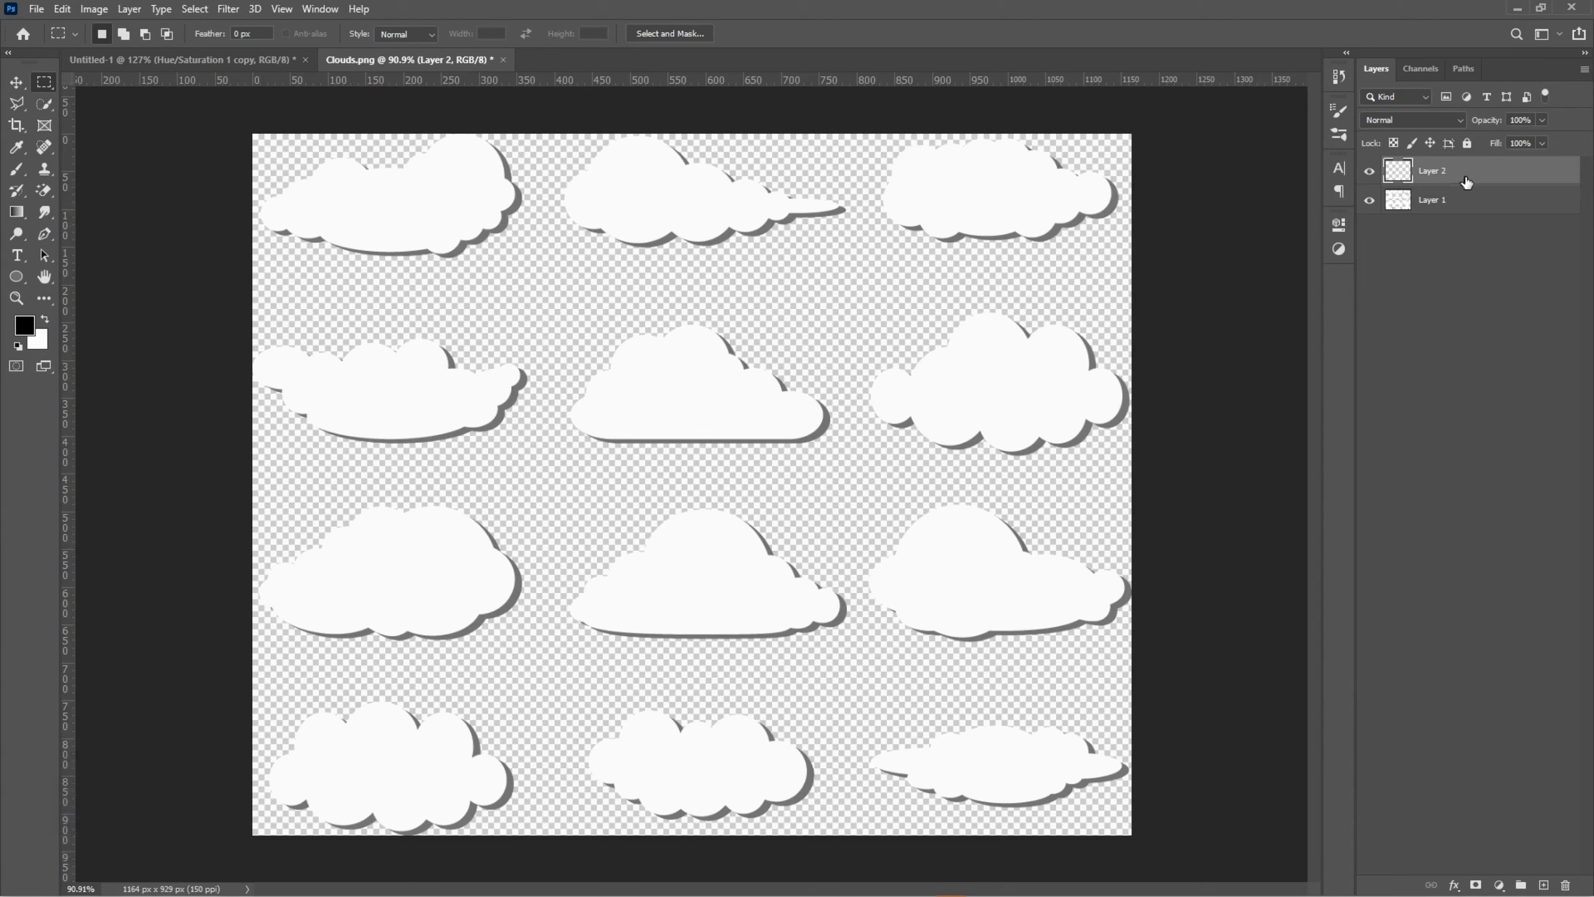
- Bring the copied cloud into the sticker document, place it above the map and order its layer directly above Map copy
{"action": "key", "text": "v"}
{"action": "left_click_drag", "start_coordinate": [1446, 176], "coordinate": [649, 295]}
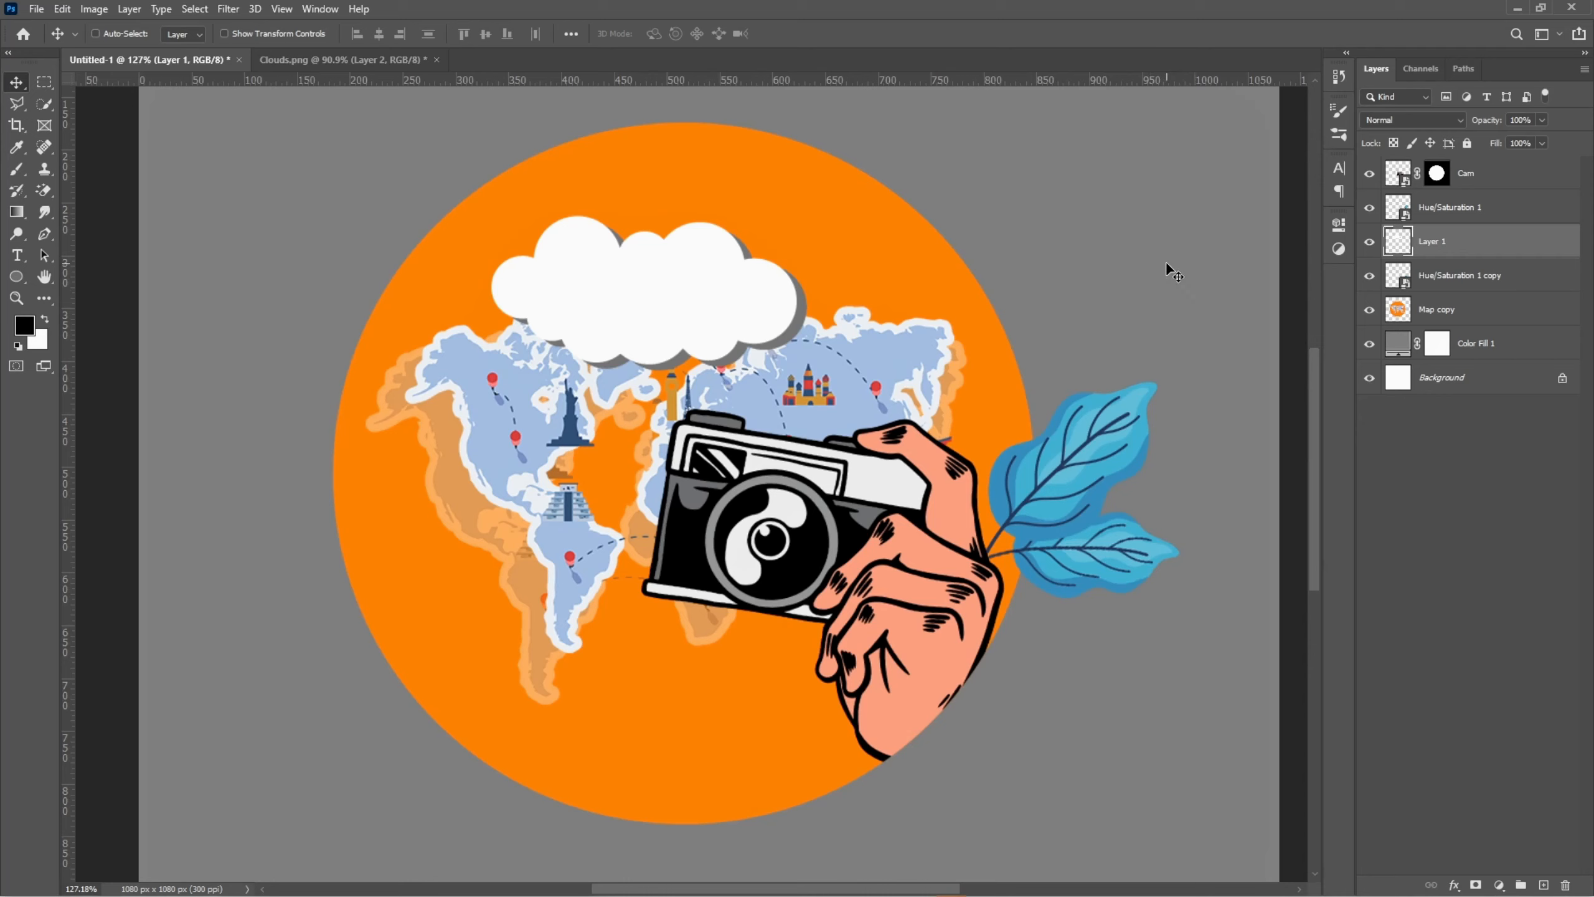
{"action": "left_click_drag", "start_coordinate": [698, 336], "coordinate": [723, 254]}
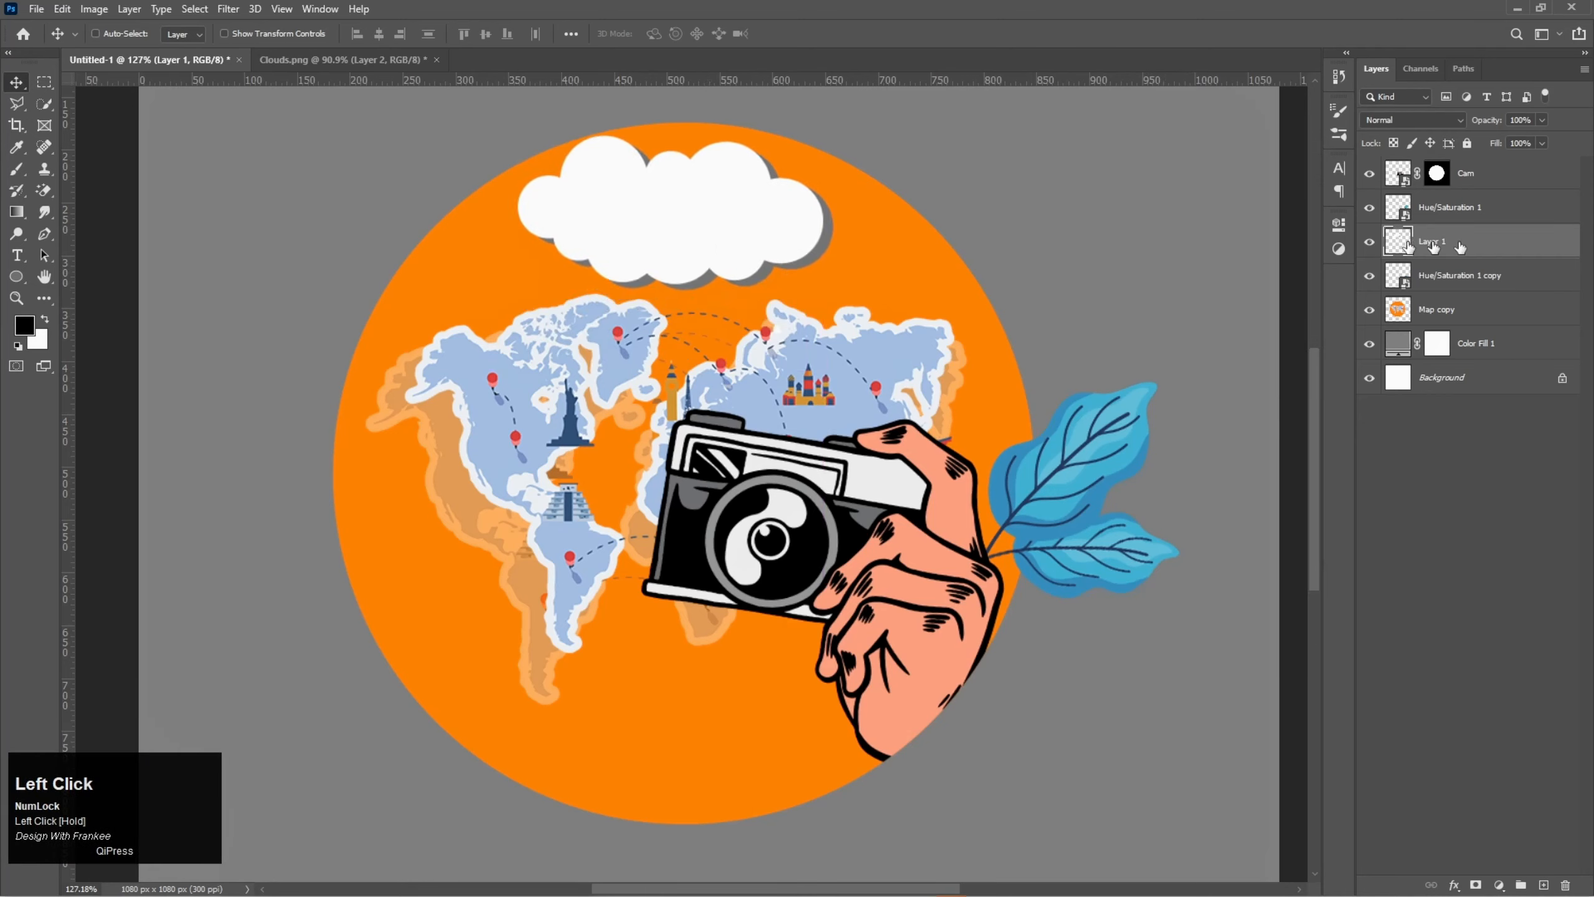
{"action": "left_click_drag", "start_coordinate": [1476, 246], "coordinate": [1468, 280]}
{"action": "left_click_drag", "start_coordinate": [706, 251], "coordinate": [741, 251]}
- Scale the cloud to about 86%, rotate it about -11.4 degrees and place it over the circle's upper-right edge
{"action": "key", "text": "ctrl+t"}
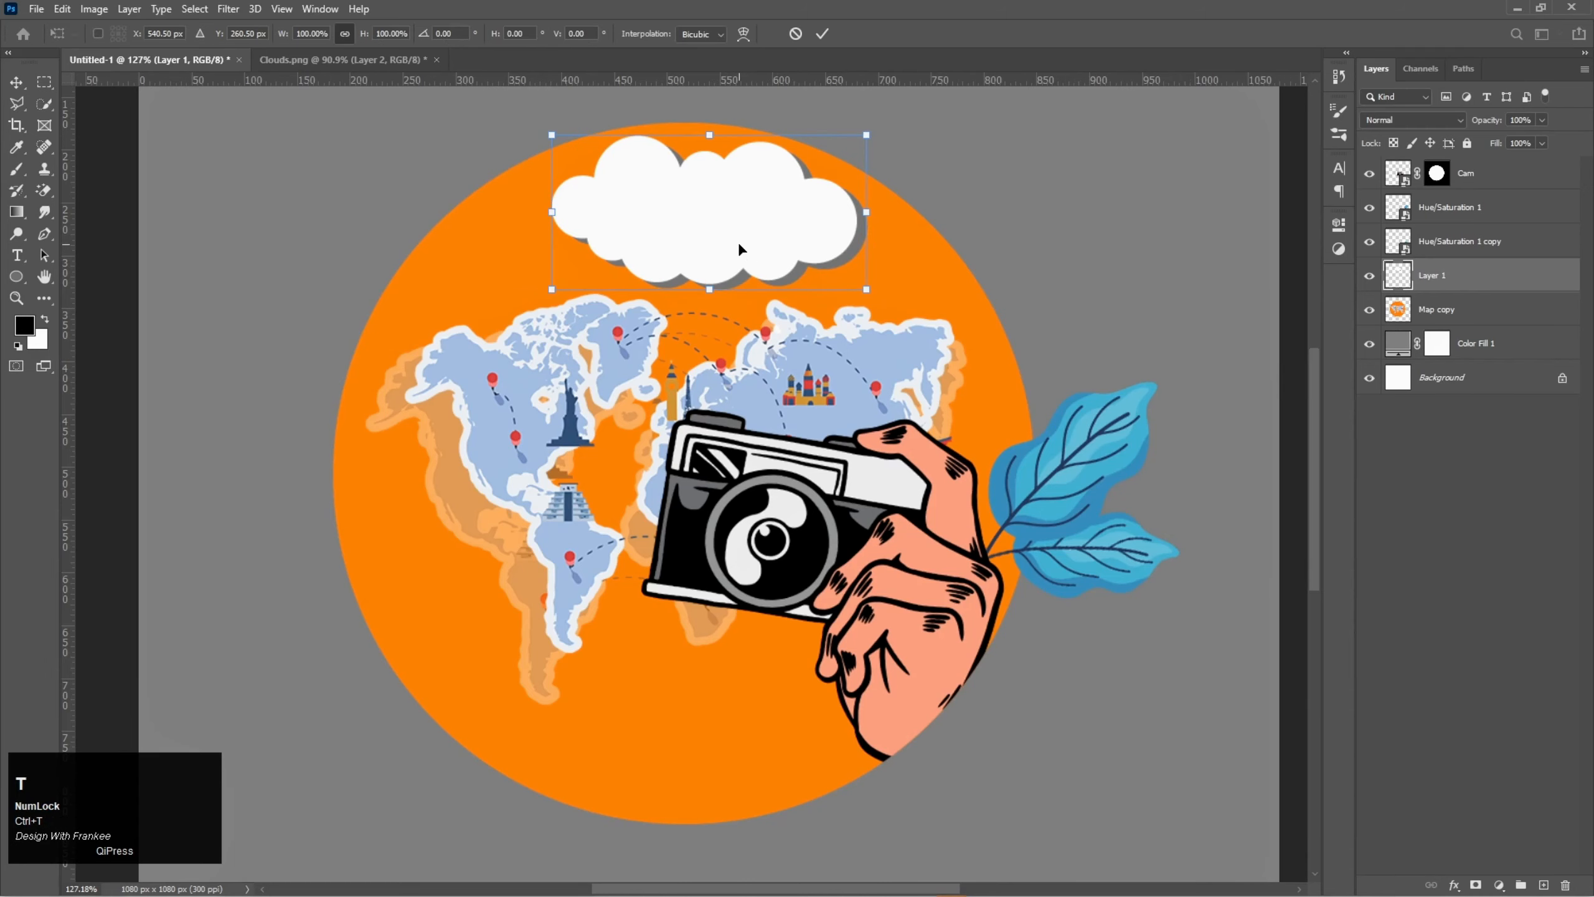
{"action": "left_click_drag", "start_coordinate": [884, 121], "coordinate": [879, 79]}
{"action": "left_click_drag", "start_coordinate": [781, 225], "coordinate": [828, 214]}
{"action": "left_click_drag", "start_coordinate": [911, 187], "coordinate": [883, 189]}
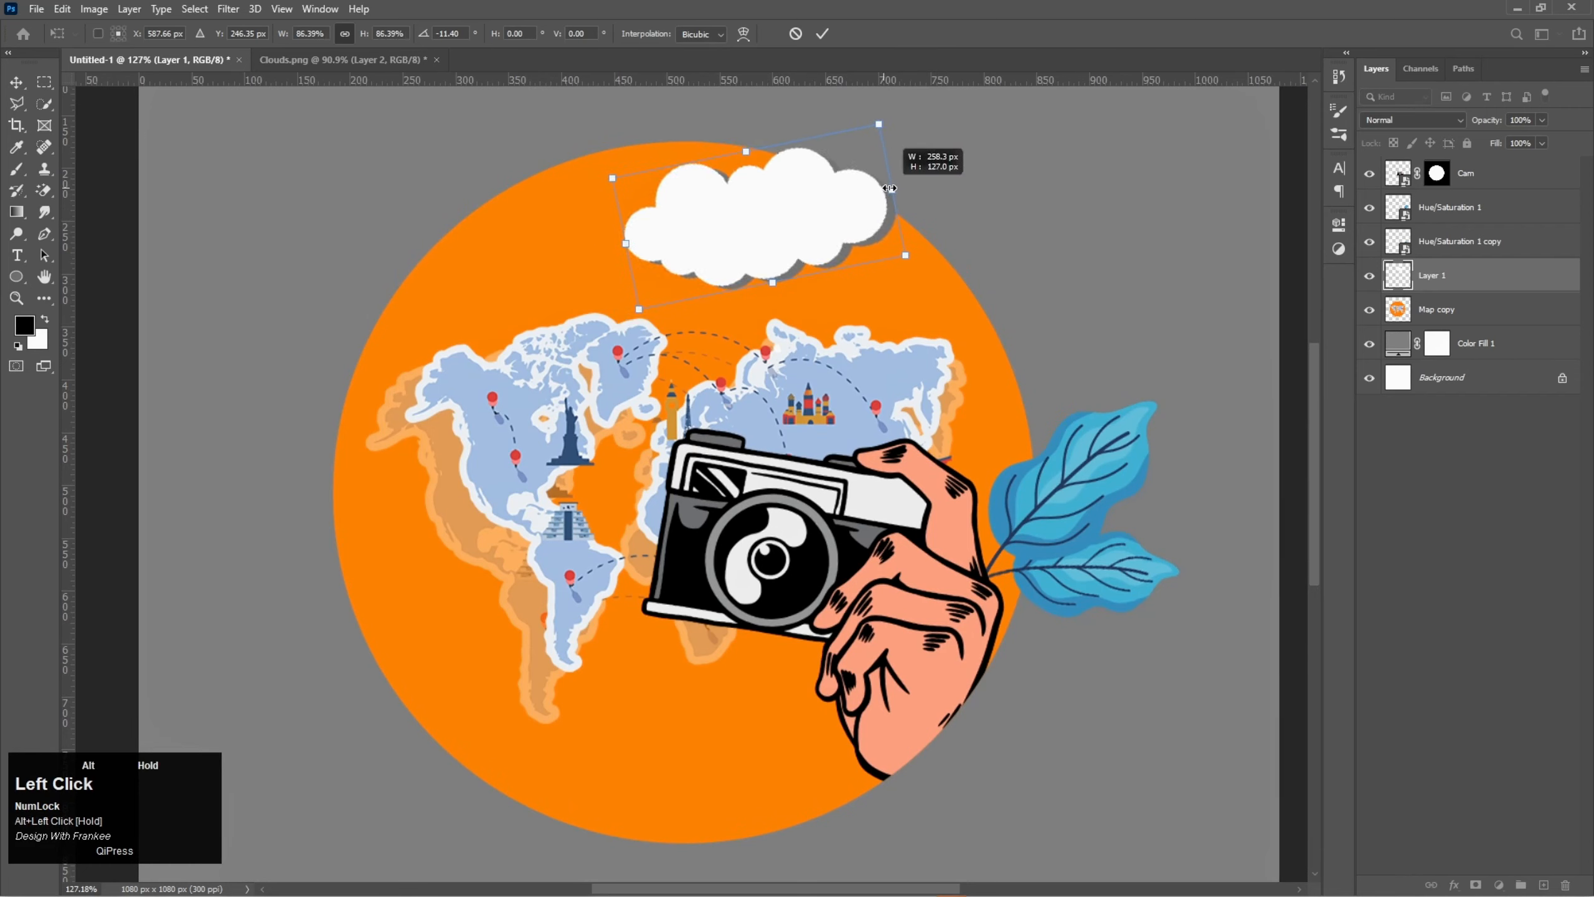
{"action": "double_click", "coordinate": [800, 209]}
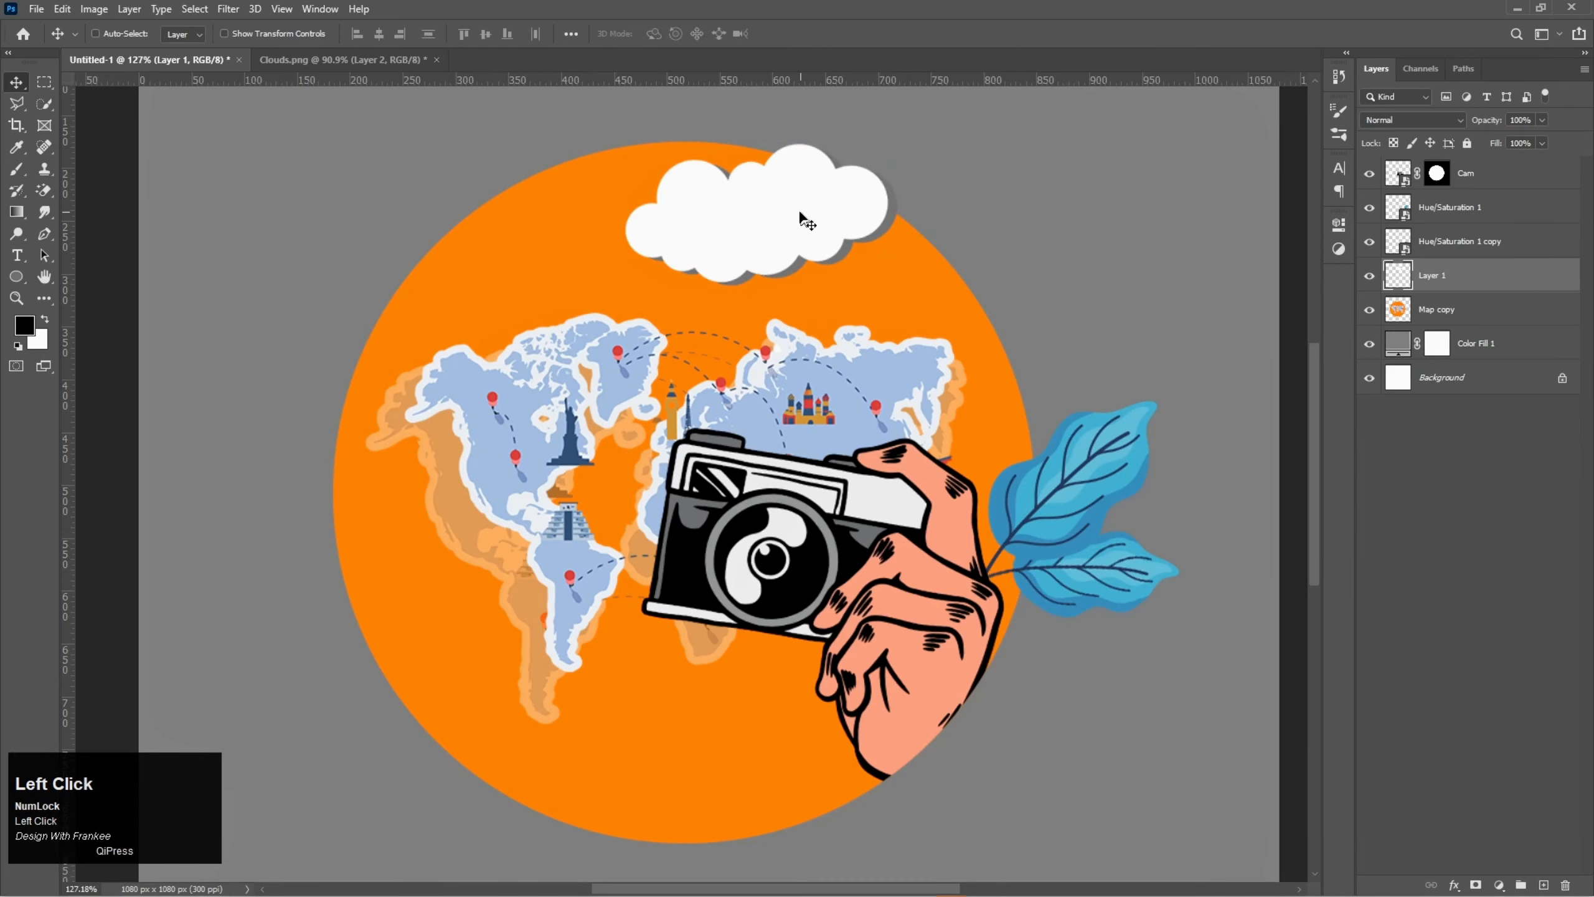
- In Clouds.png, copy the second row's right-hand cloud from Layer 1 to a new layer using a rectangular selection
{"action": "left_click", "coordinate": [344, 57]}
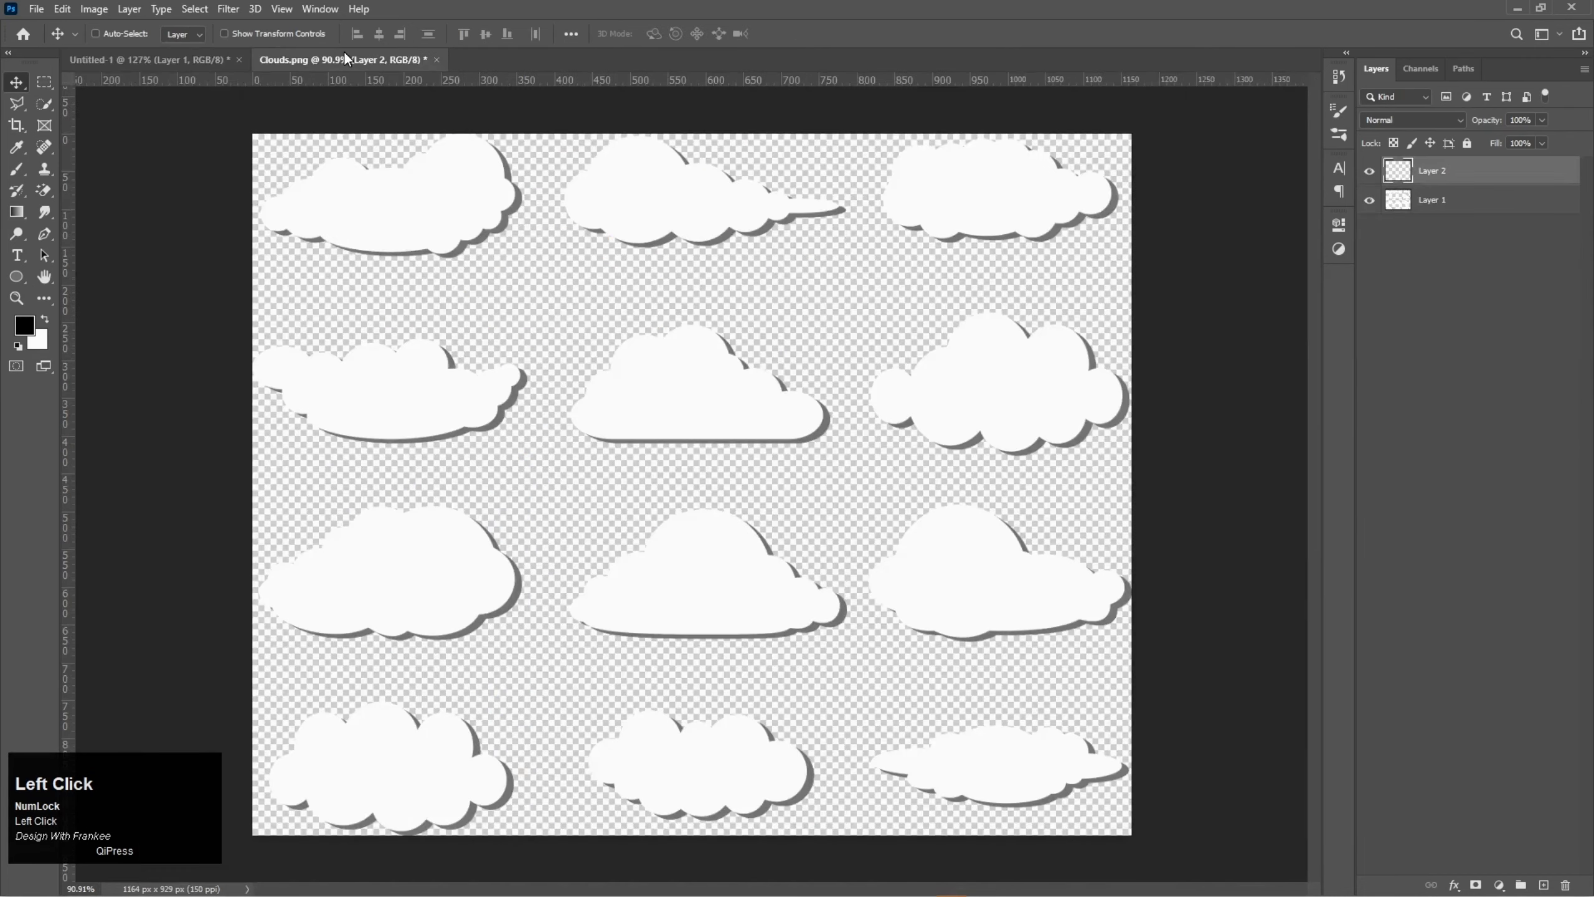
{"action": "left_click", "coordinate": [51, 80]}
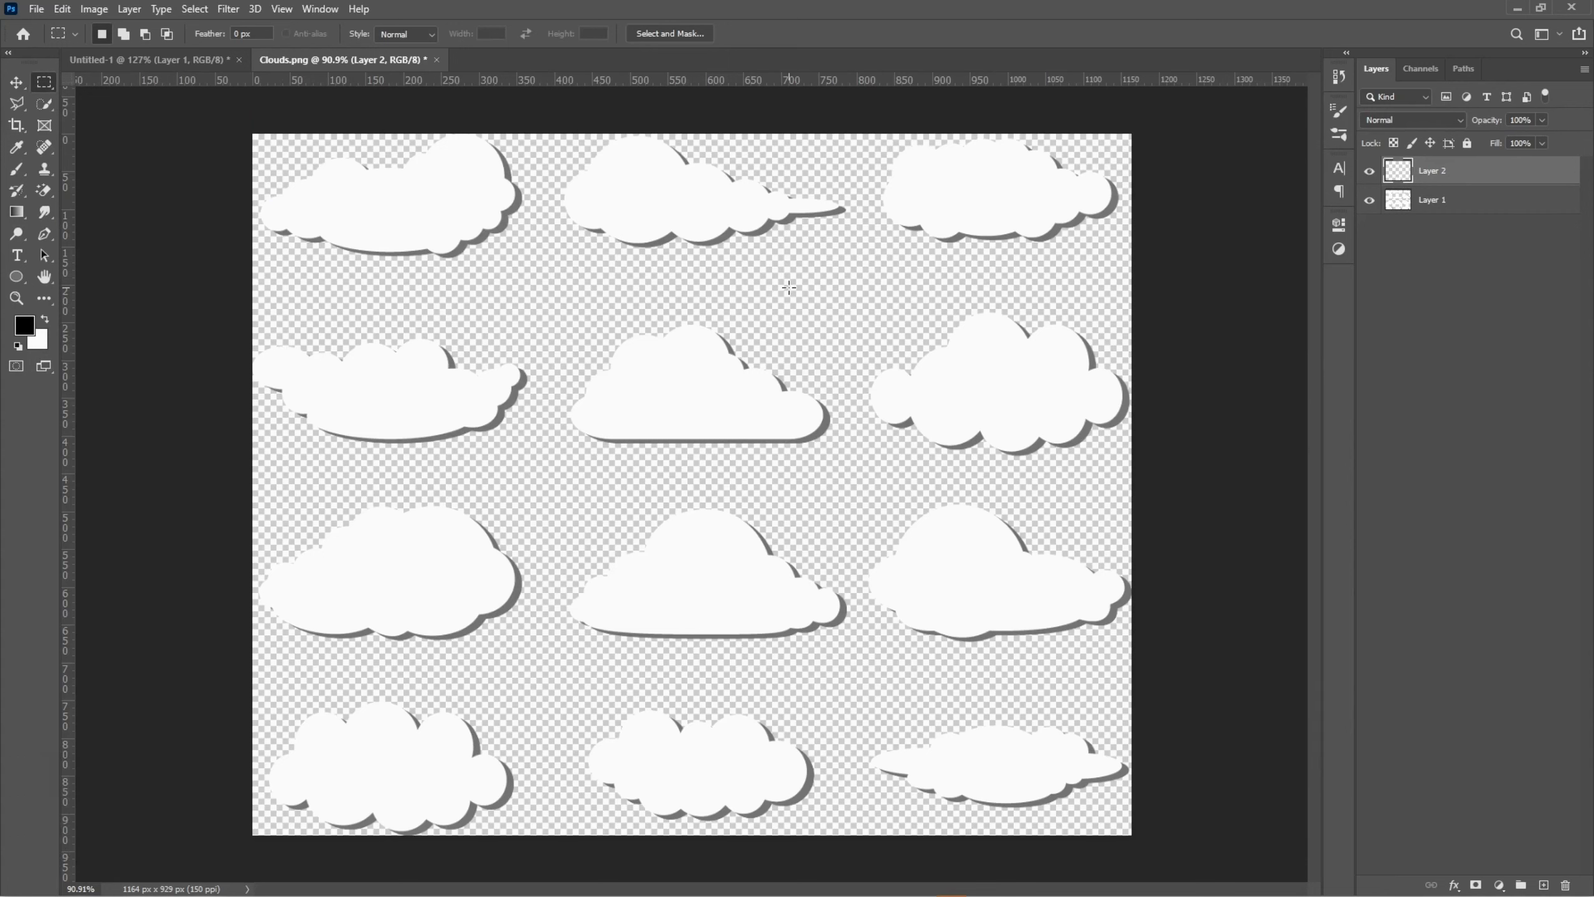
{"action": "left_click_drag", "start_coordinate": [857, 288], "coordinate": [1175, 466]}
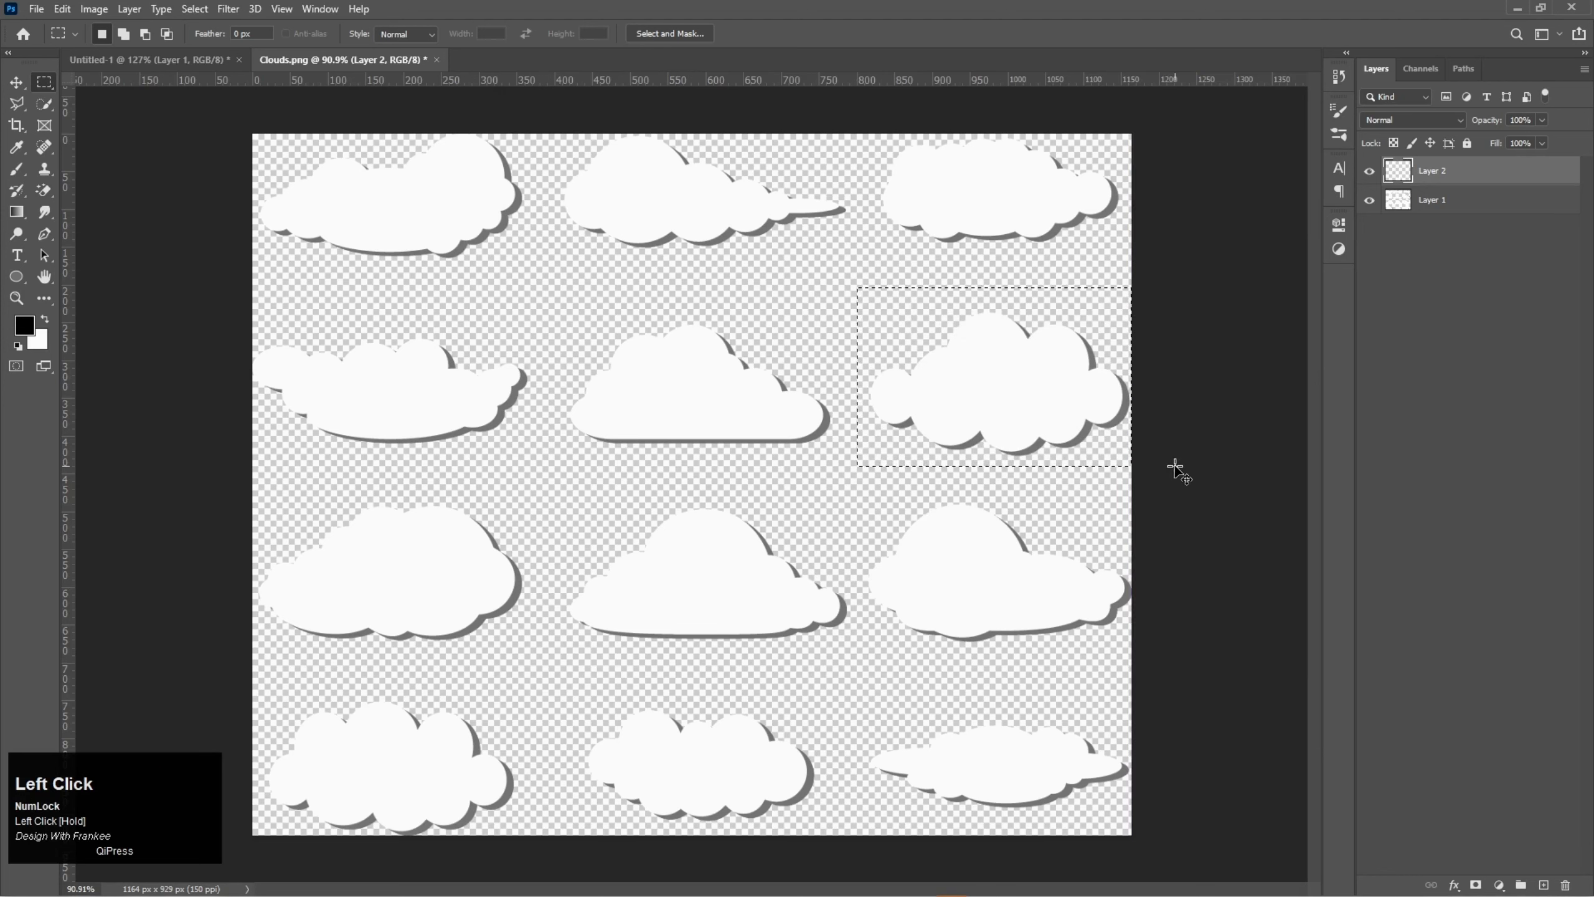
{"action": "left_click", "coordinate": [1443, 200]}
{"action": "key", "text": "ctrl+j"}
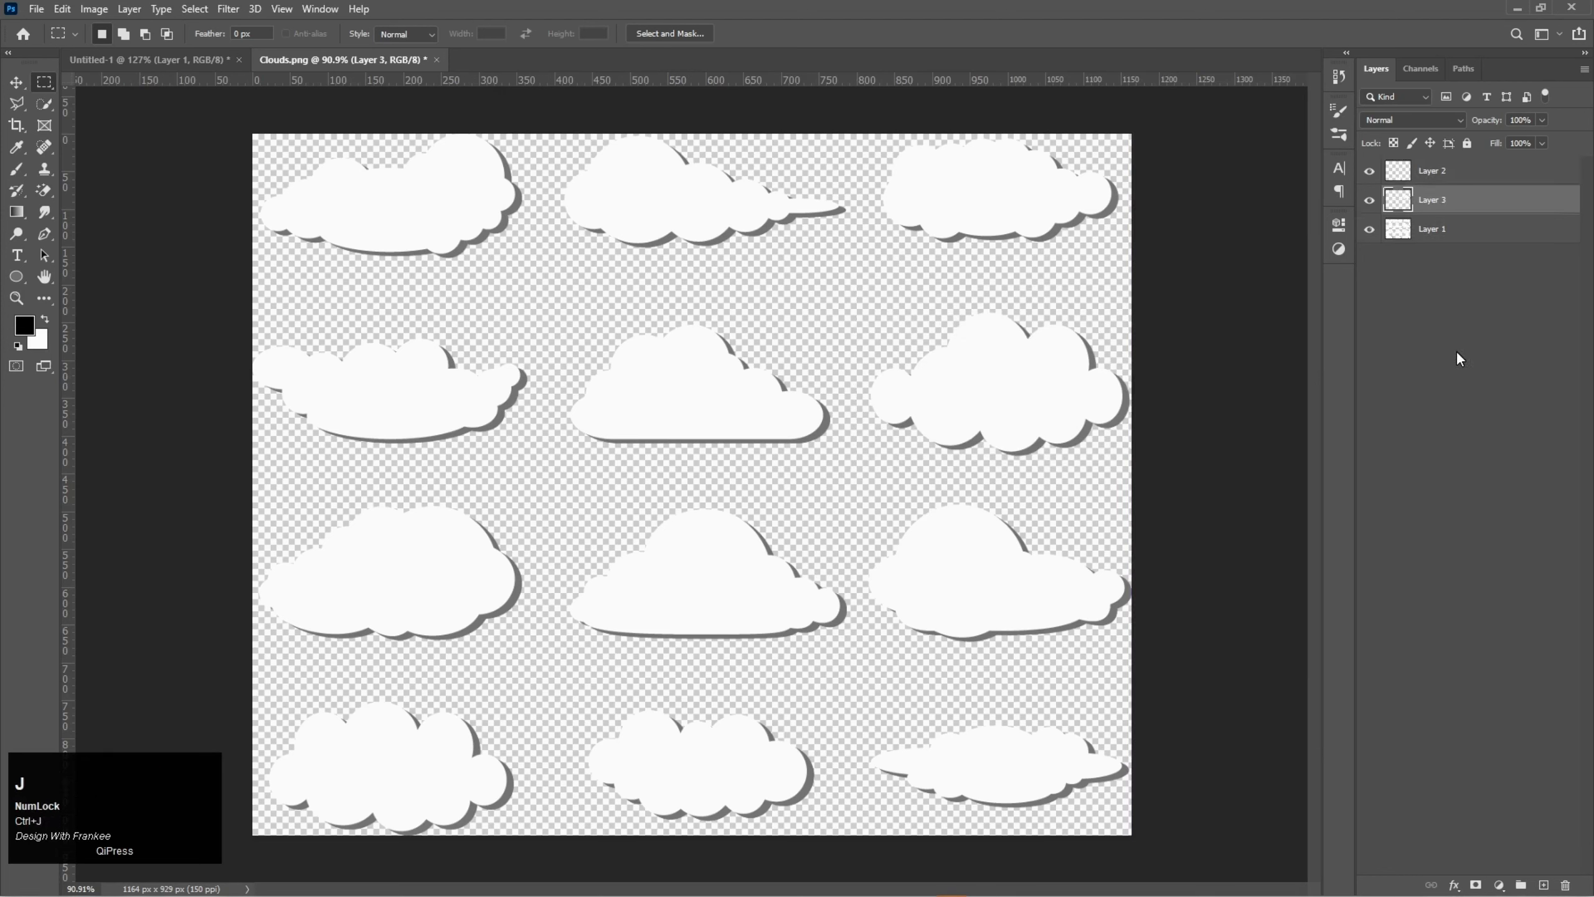
- Bring the copied second-row cloud into the sticker document, scale it down proportionally and place it over the circle's lower-left edge
{"action": "key", "text": "v"}
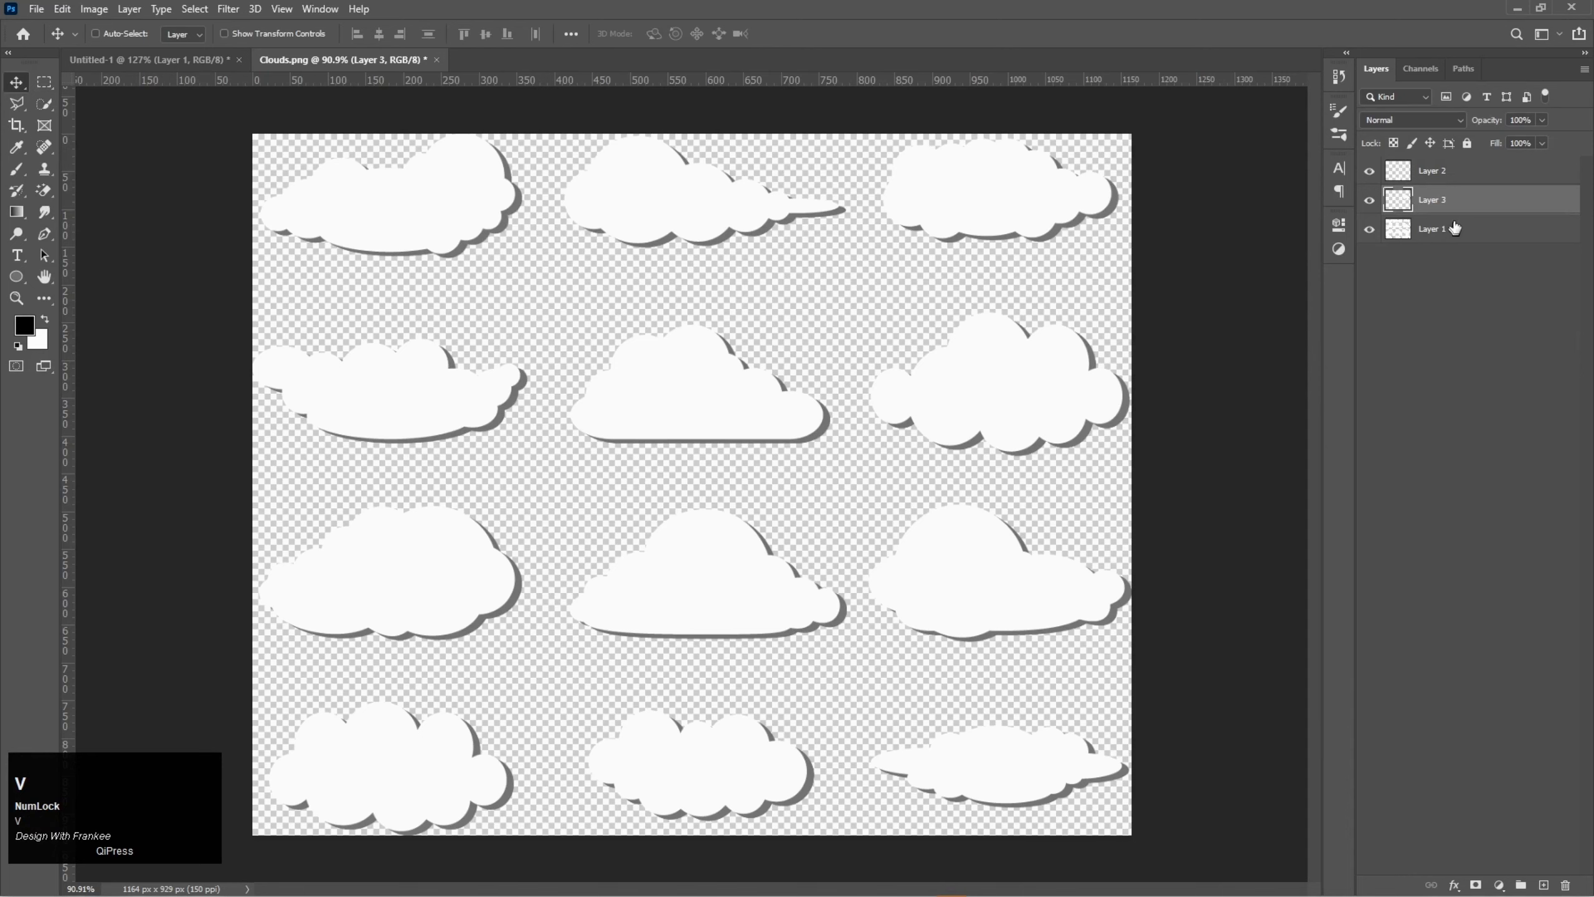
{"action": "left_click_drag", "start_coordinate": [1453, 201], "coordinate": [631, 706]}
{"action": "left_click_drag", "start_coordinate": [497, 730], "coordinate": [592, 763]}
{"action": "key", "text": "ctrl+t"}
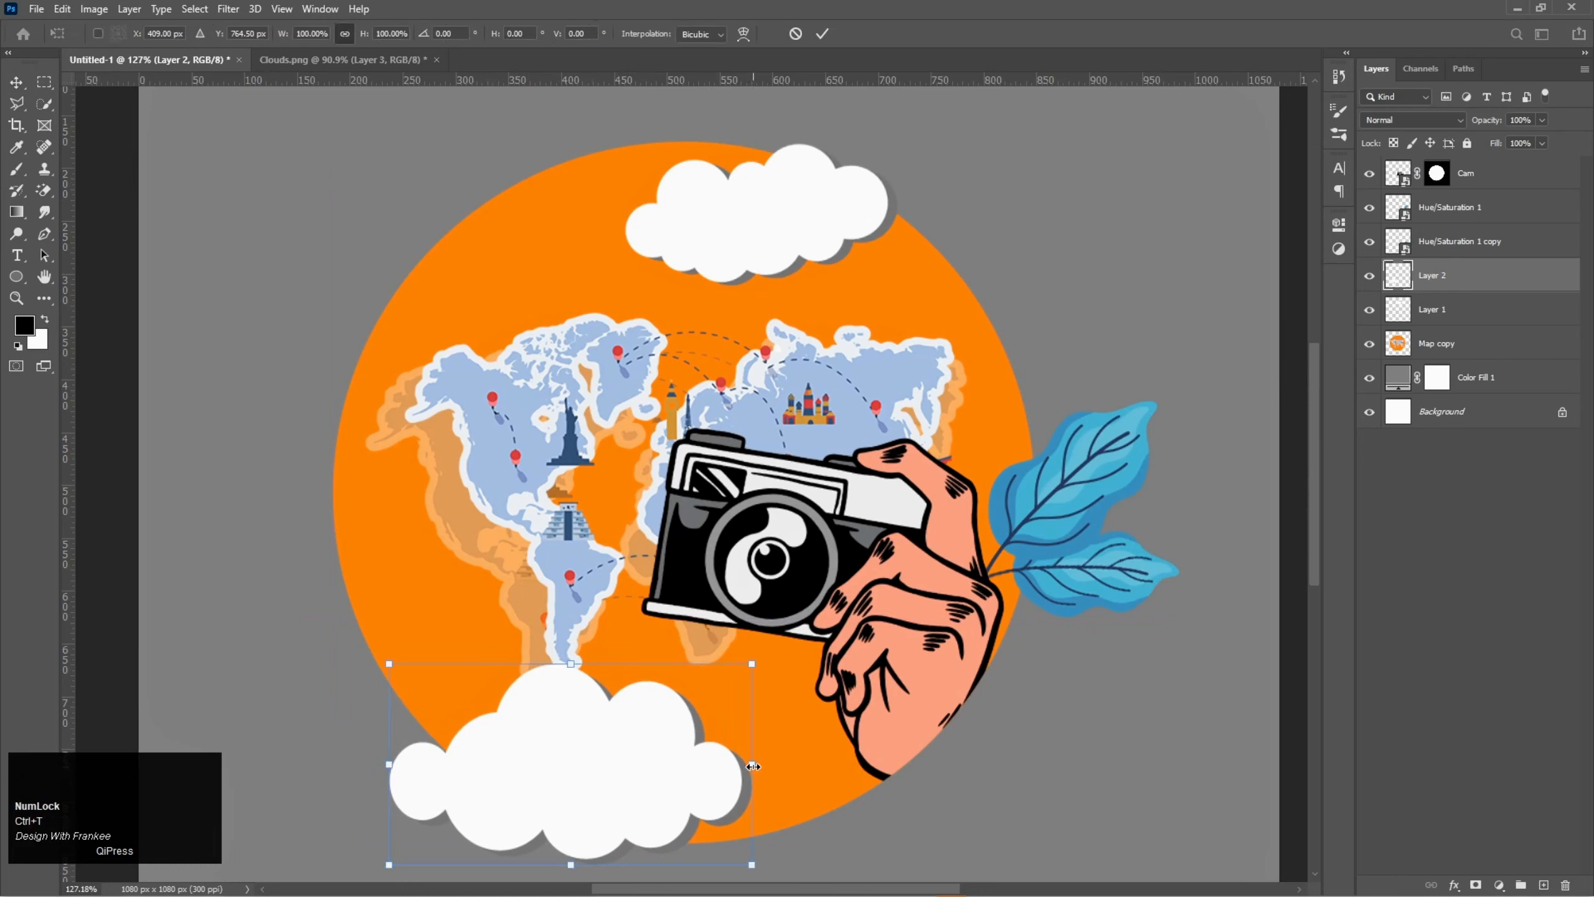
{"action": "left_click_drag", "start_coordinate": [753, 766], "coordinate": [684, 766]}
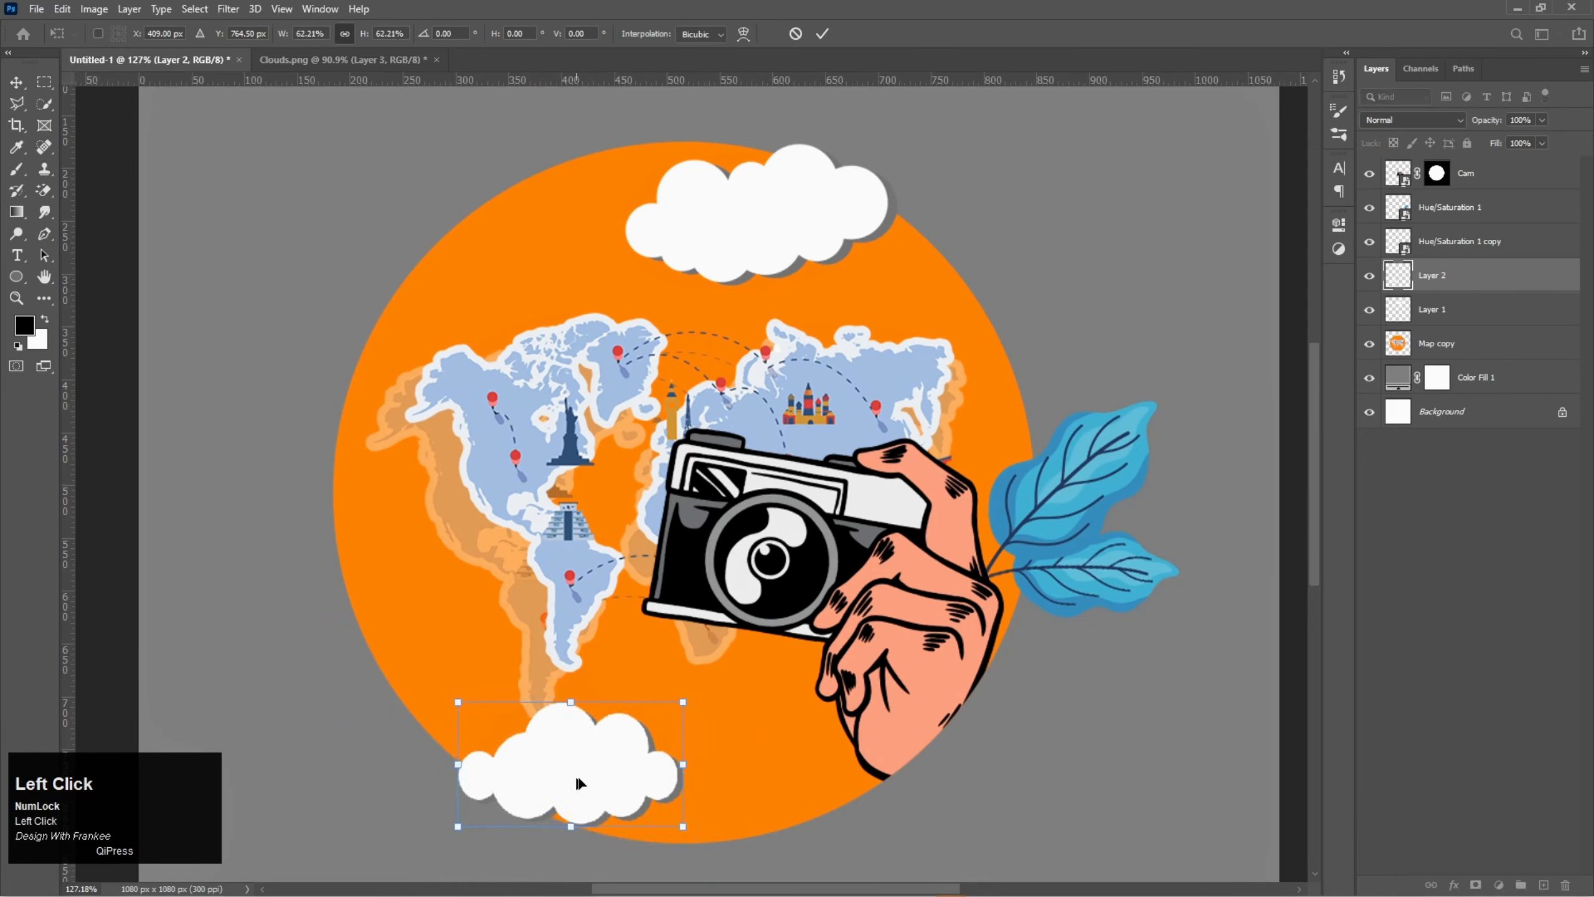
{"action": "left_click_drag", "start_coordinate": [578, 783], "coordinate": [713, 661]}
{"action": "left_click_drag", "start_coordinate": [651, 725], "coordinate": [700, 722]}
{"action": "double_click", "coordinate": [612, 742]}
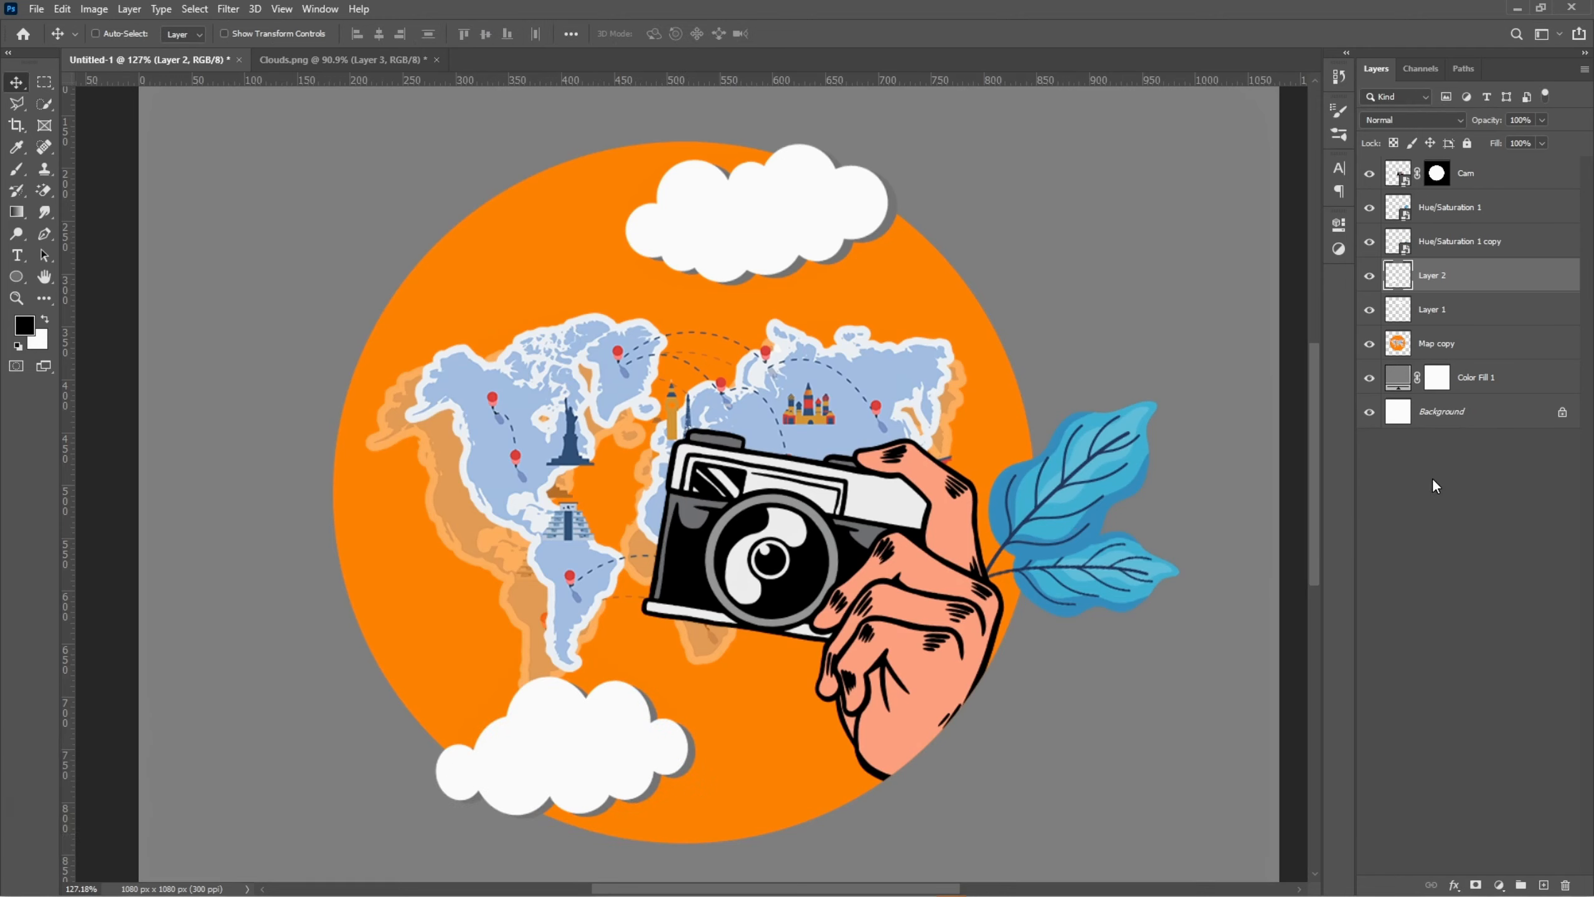
- Select the white area of the upper cloud on Layer 1 with the Magic Wand tool
{"action": "left_click", "coordinate": [1445, 312]}
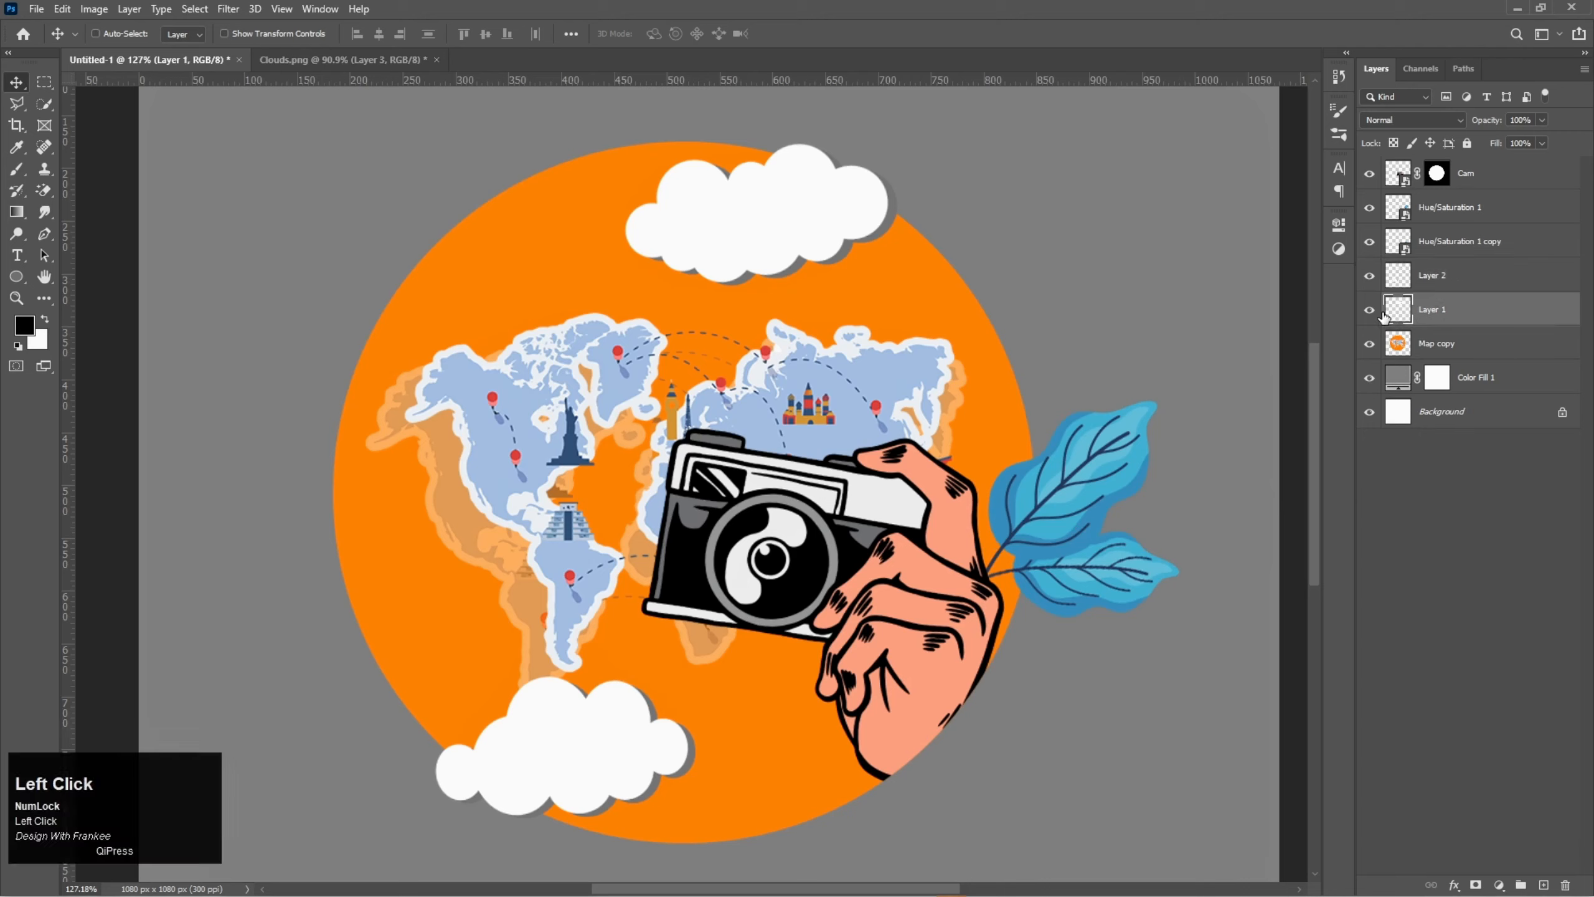
{"action": "left_click", "coordinate": [1371, 314]}
{"action": "right_click", "coordinate": [46, 107]}
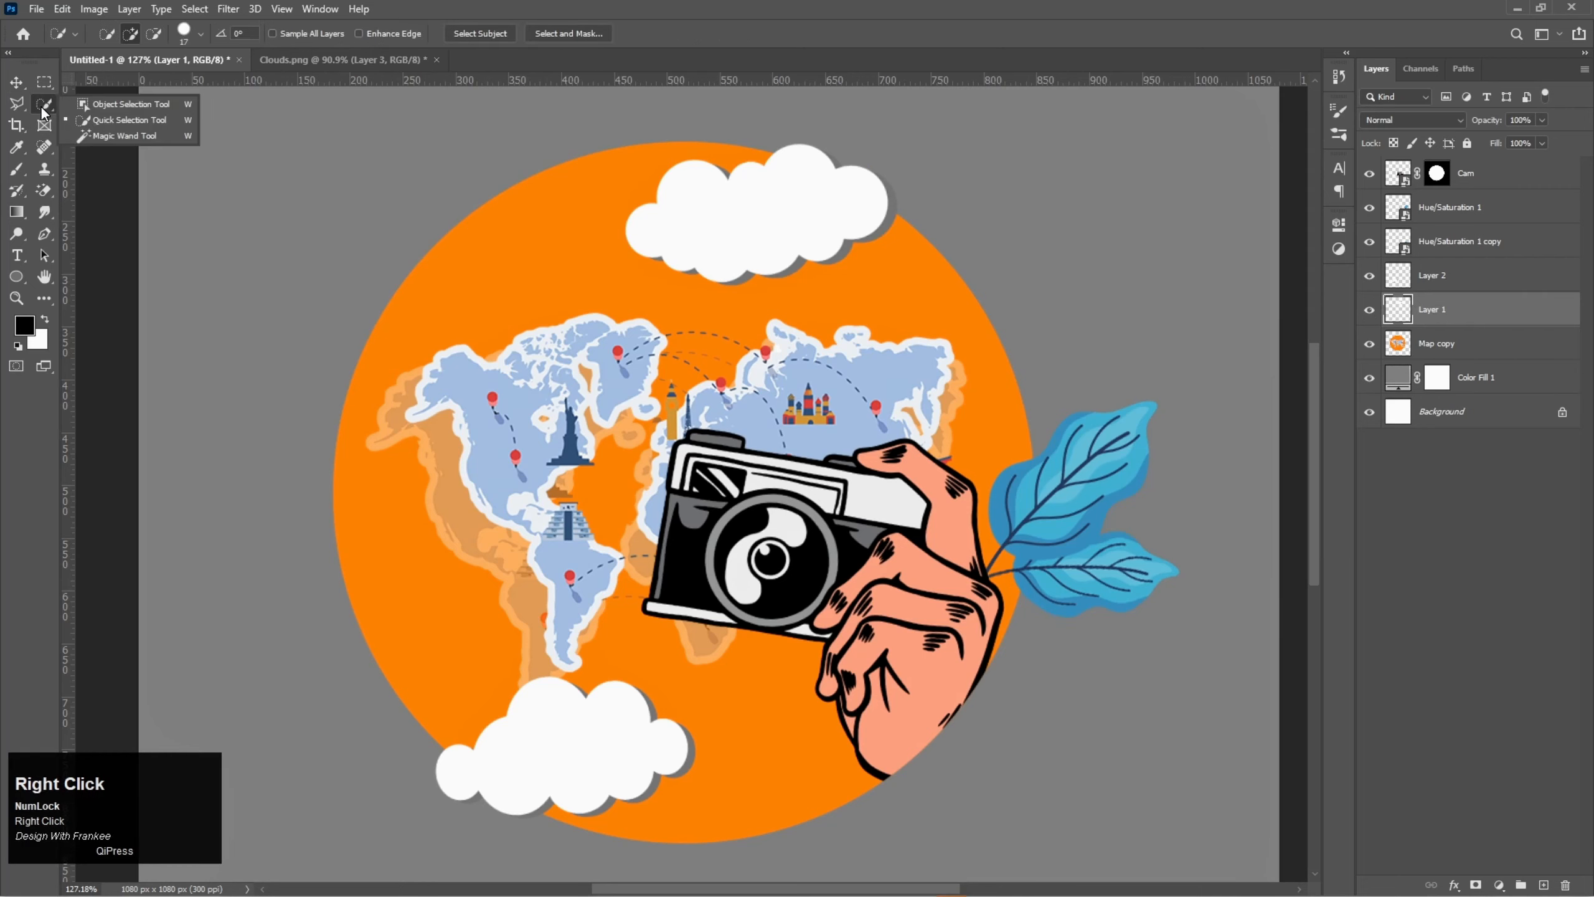
{"action": "left_click", "coordinate": [125, 136]}
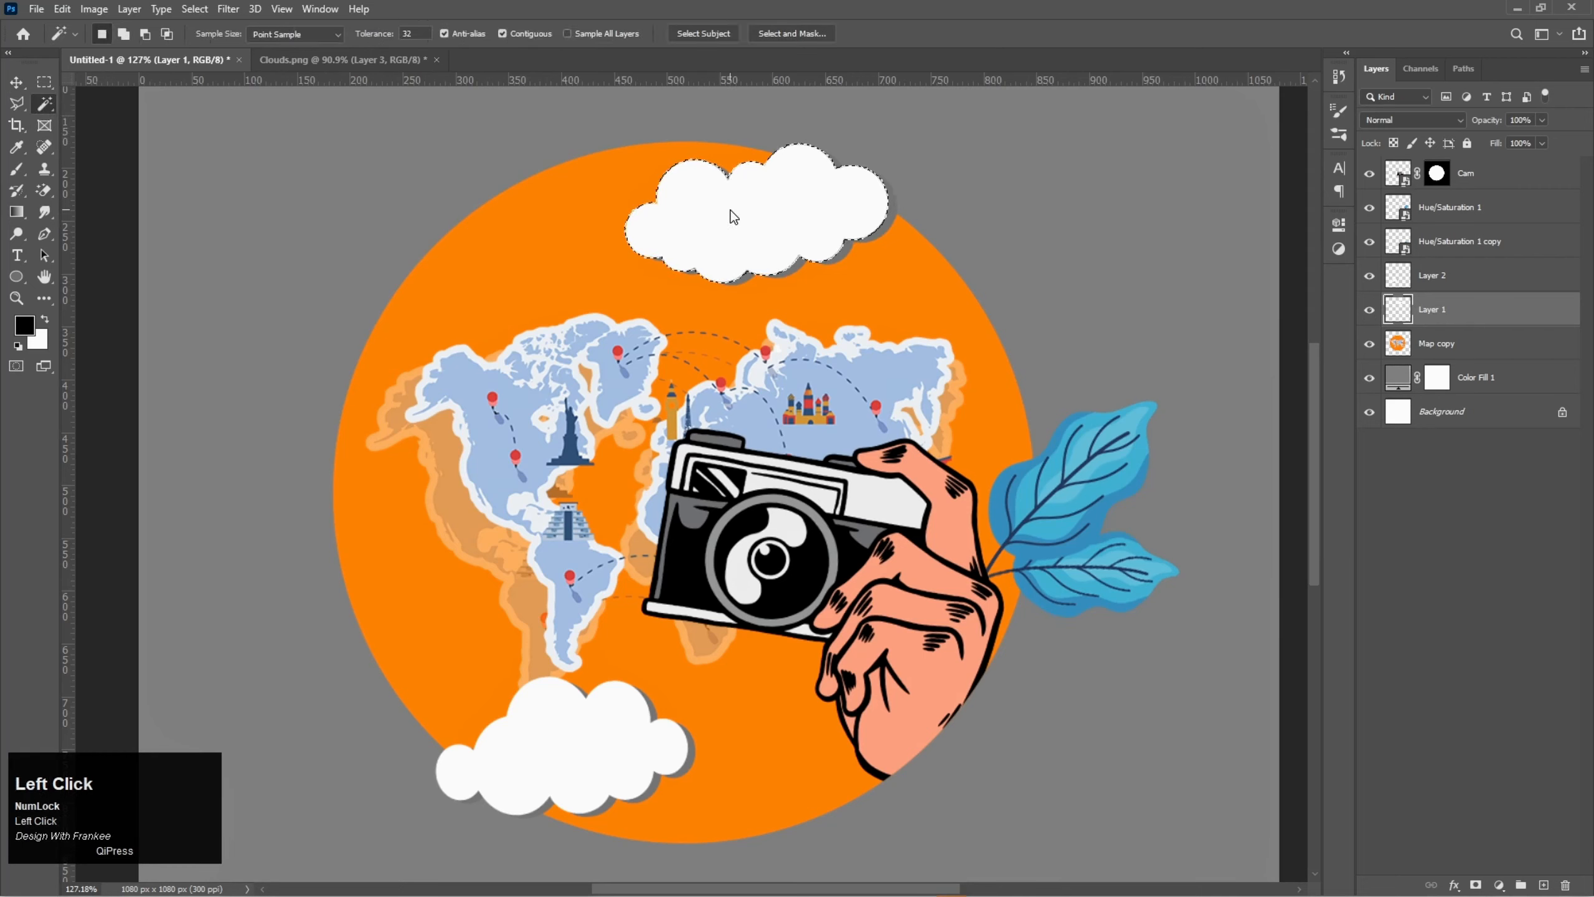
- Set the foreground colour to #ffcfb3 and fill the selected area of the upper cloud with it
{"action": "left_click", "coordinate": [25, 324]}
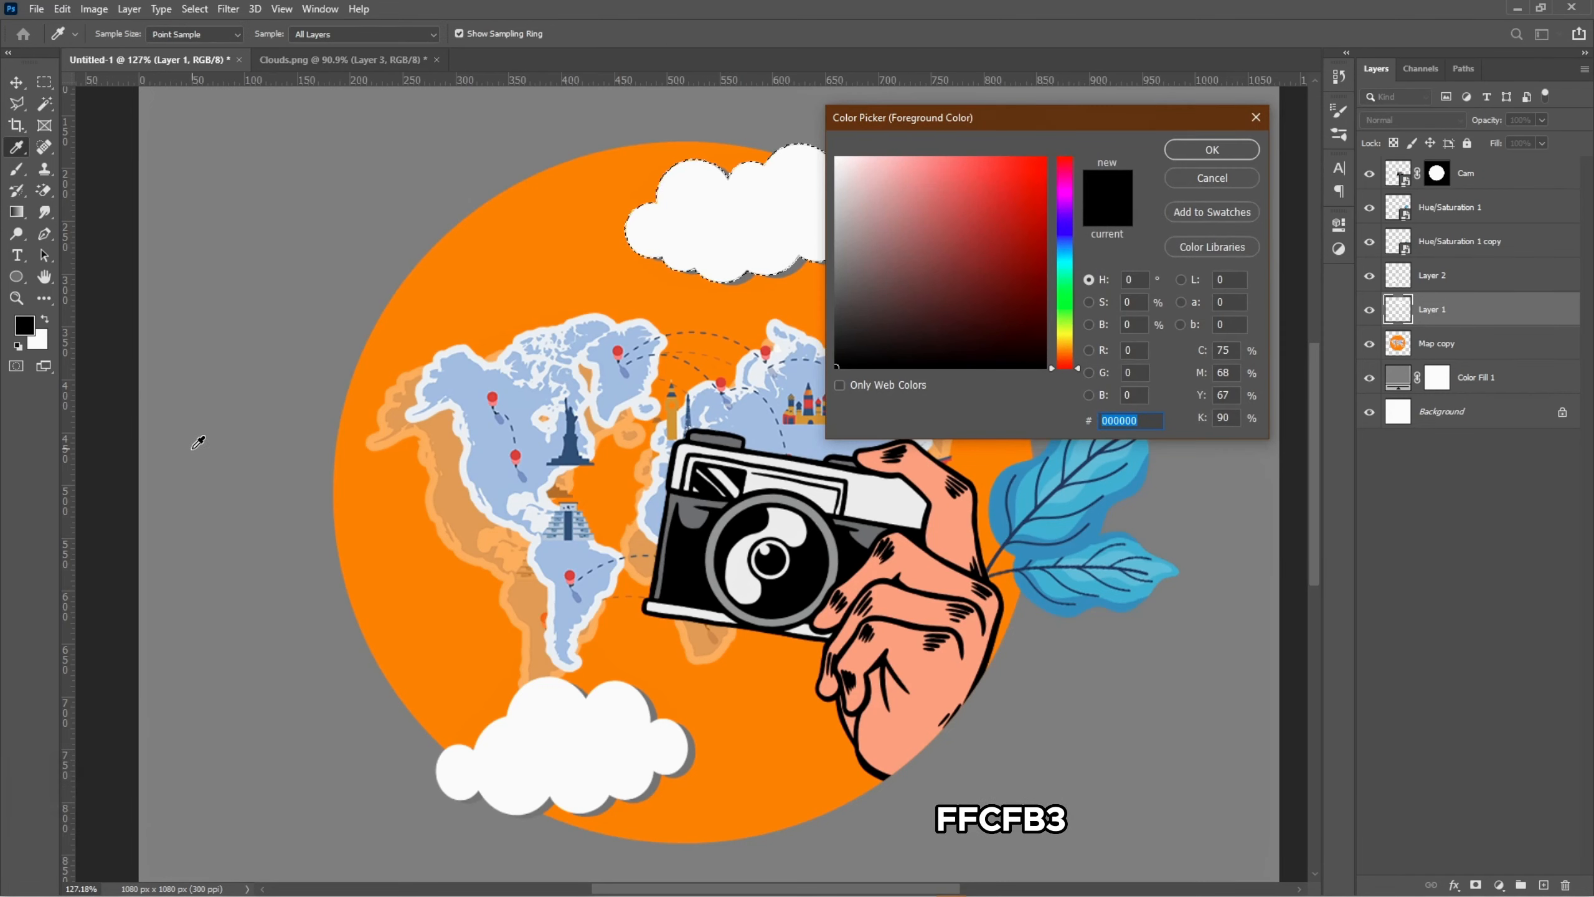
{"action": "type", "text": "ffcf"}
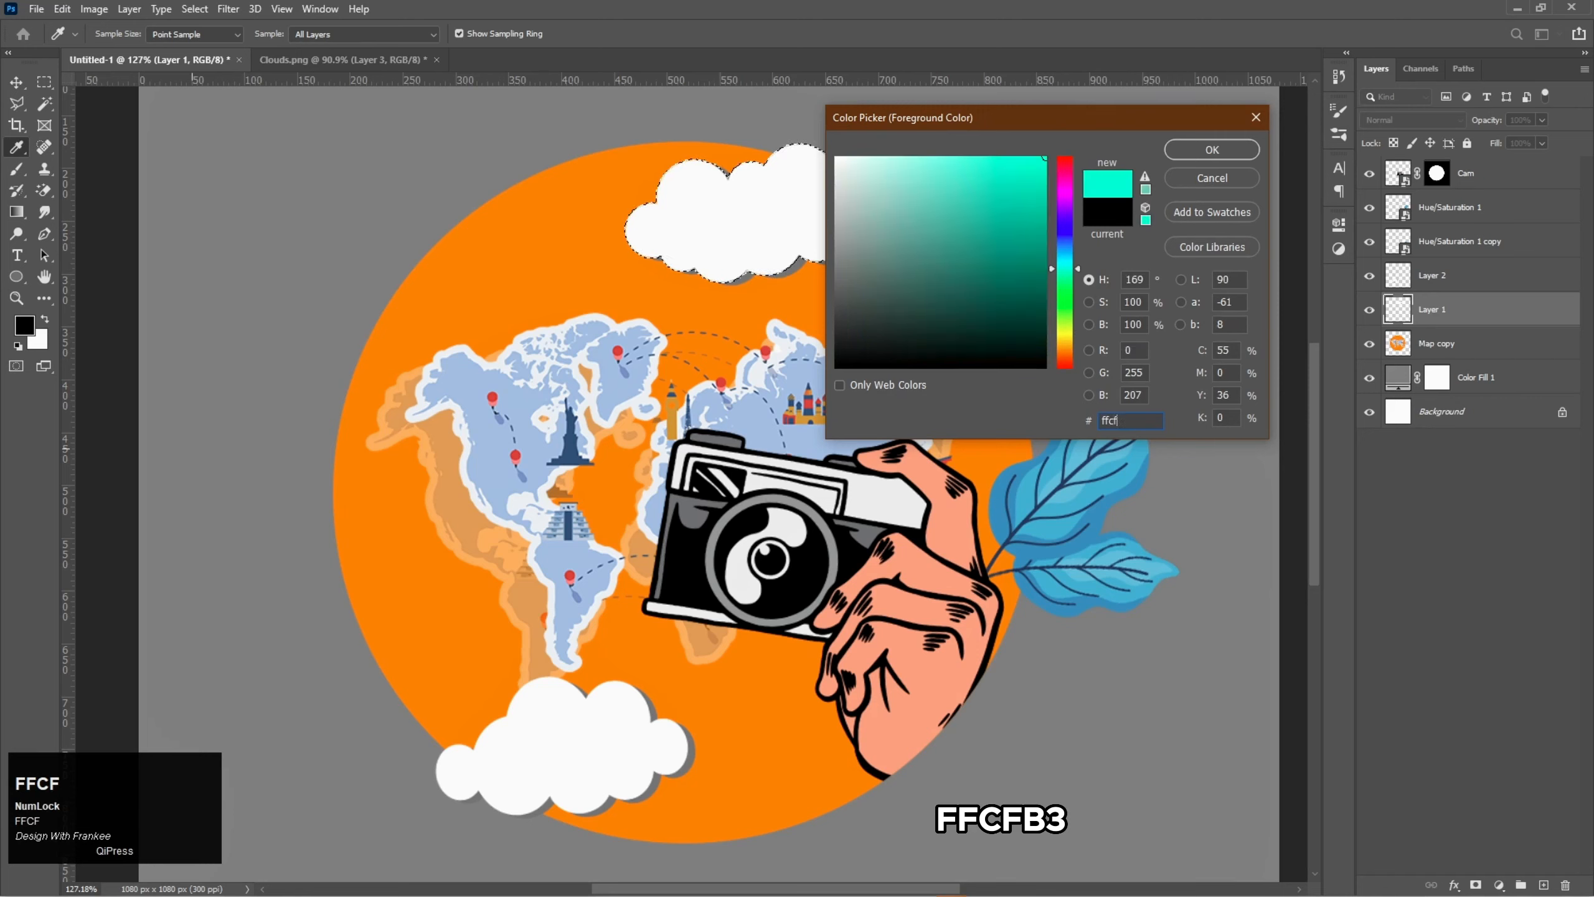
{"action": "type", "text": "b3"}
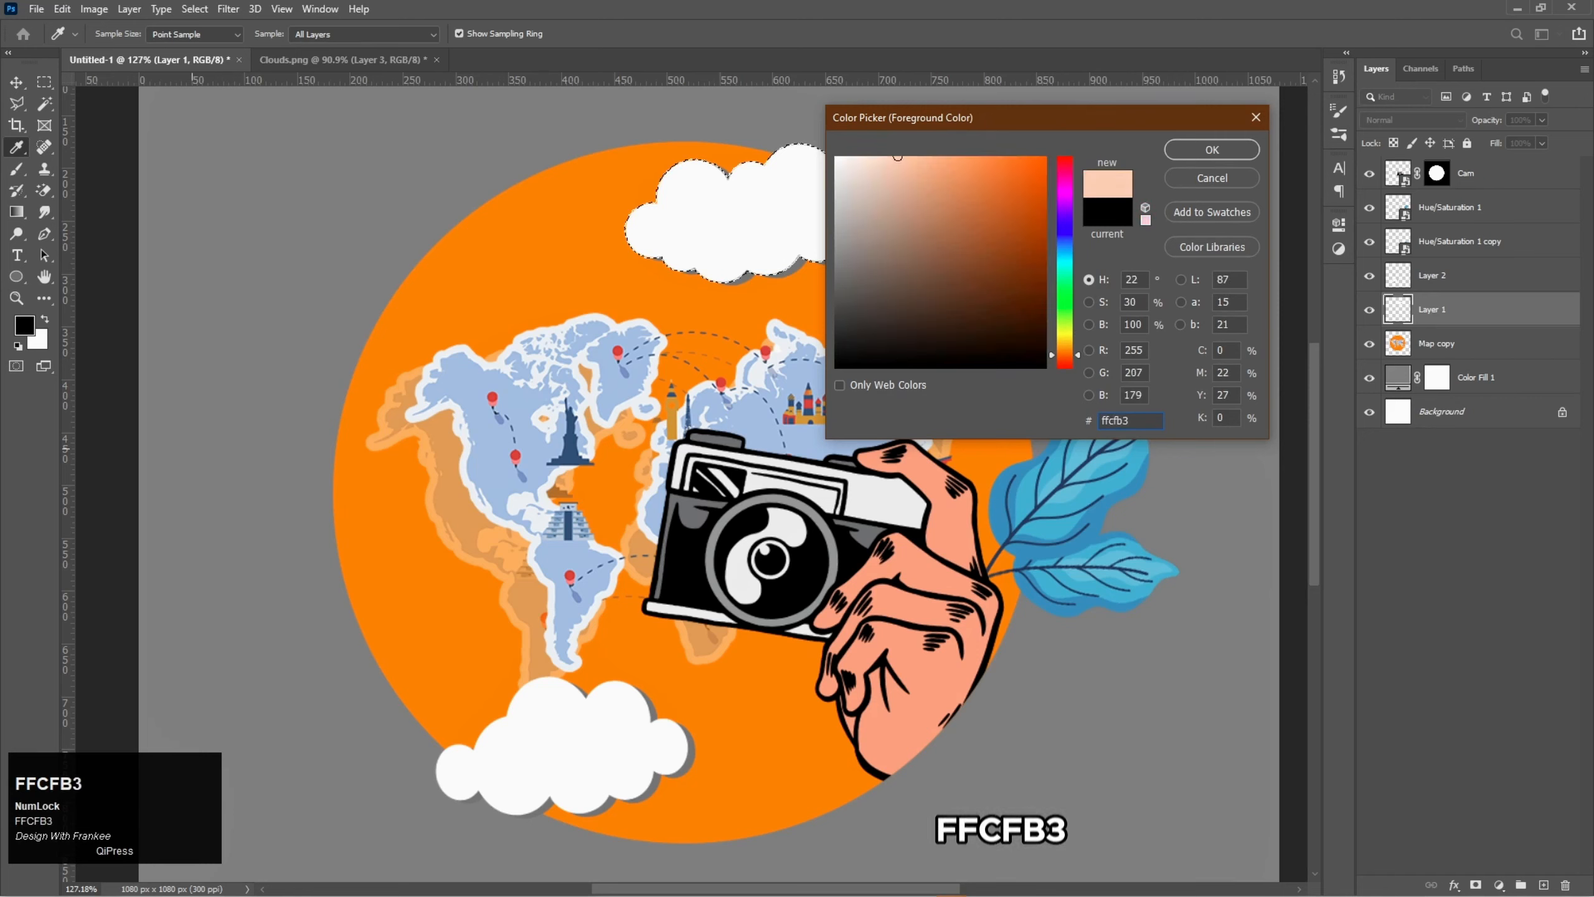
{"action": "key", "text": "Return"}
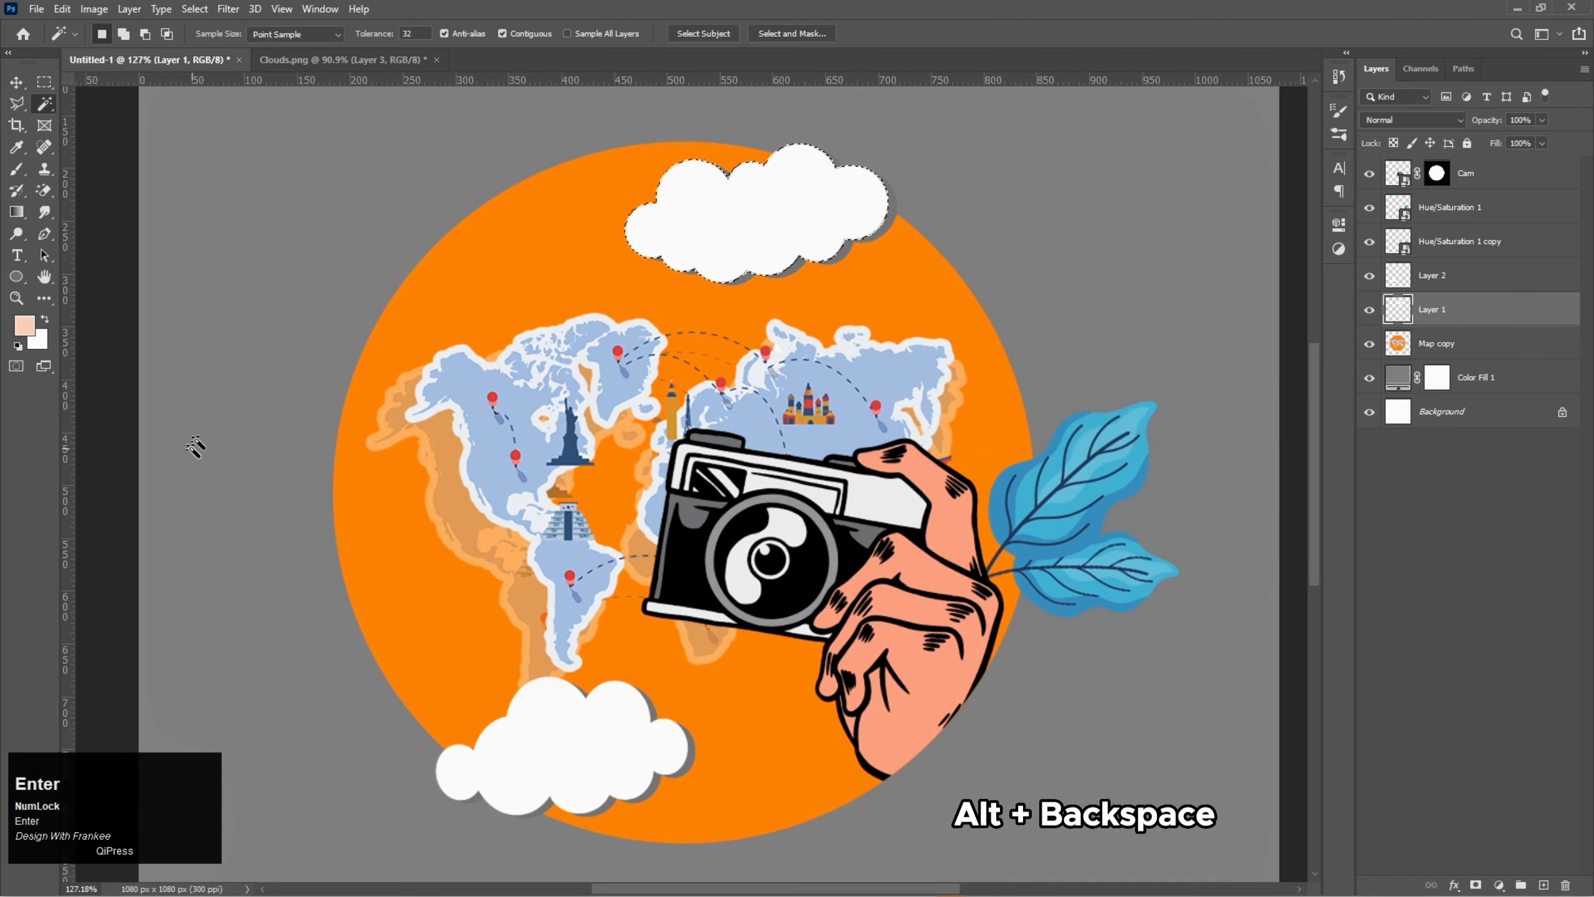
{"action": "key", "text": "alt+BackSpace"}
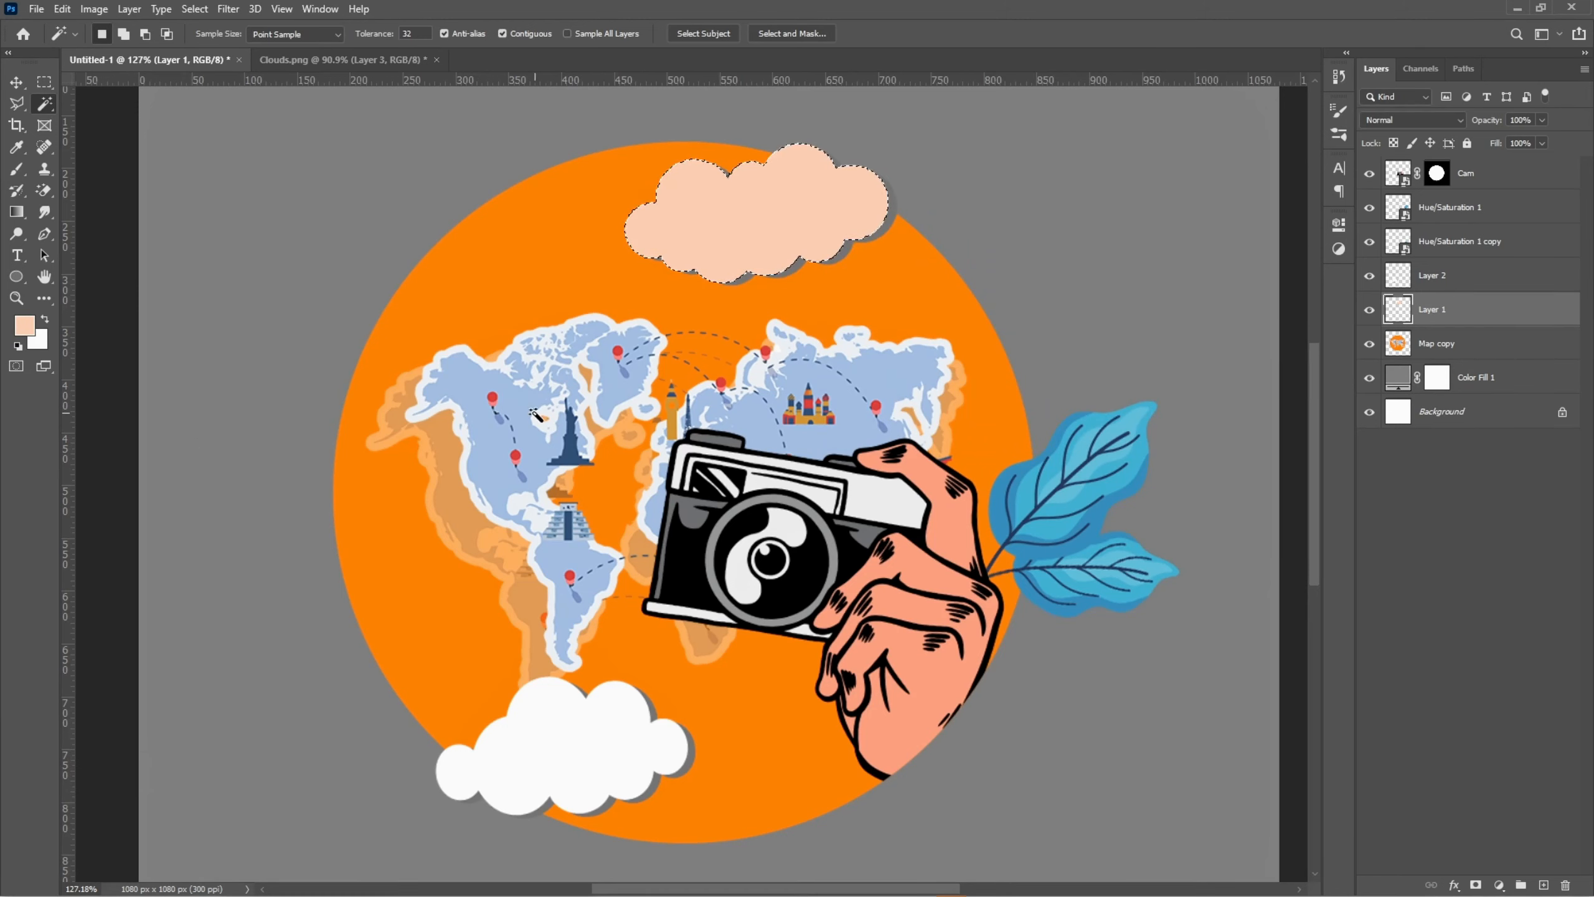
- Clip Layer 1 to the Map copy layer with a clipping mask and clear the selection
{"action": "key", "text": "v"}
{"action": "right_click", "coordinate": [1429, 321]}
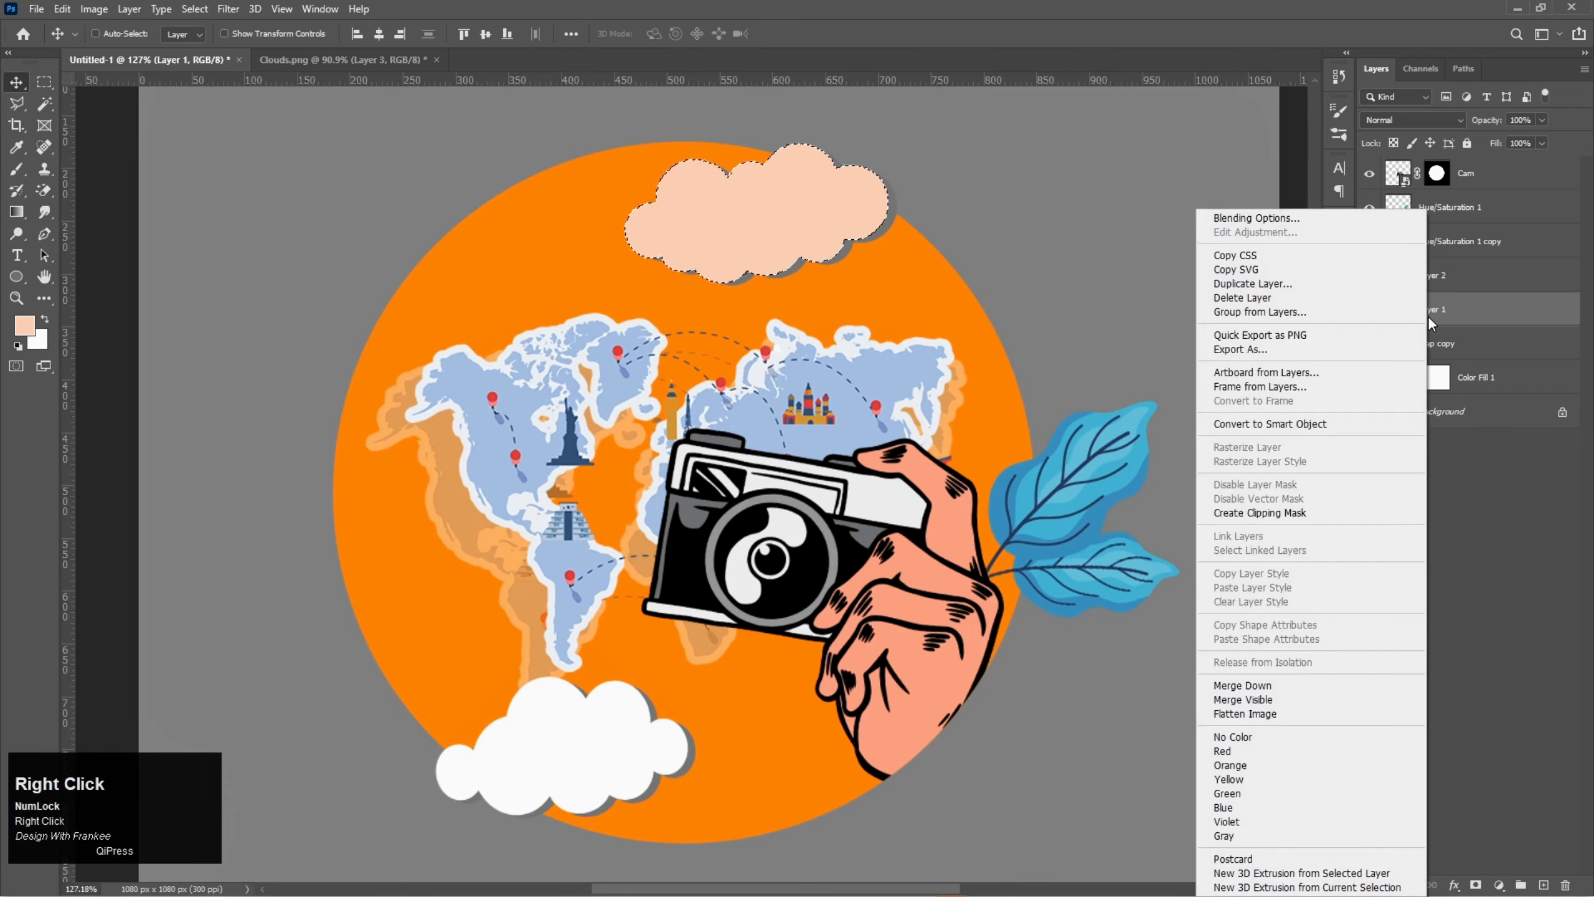
{"action": "left_click", "coordinate": [1264, 514]}
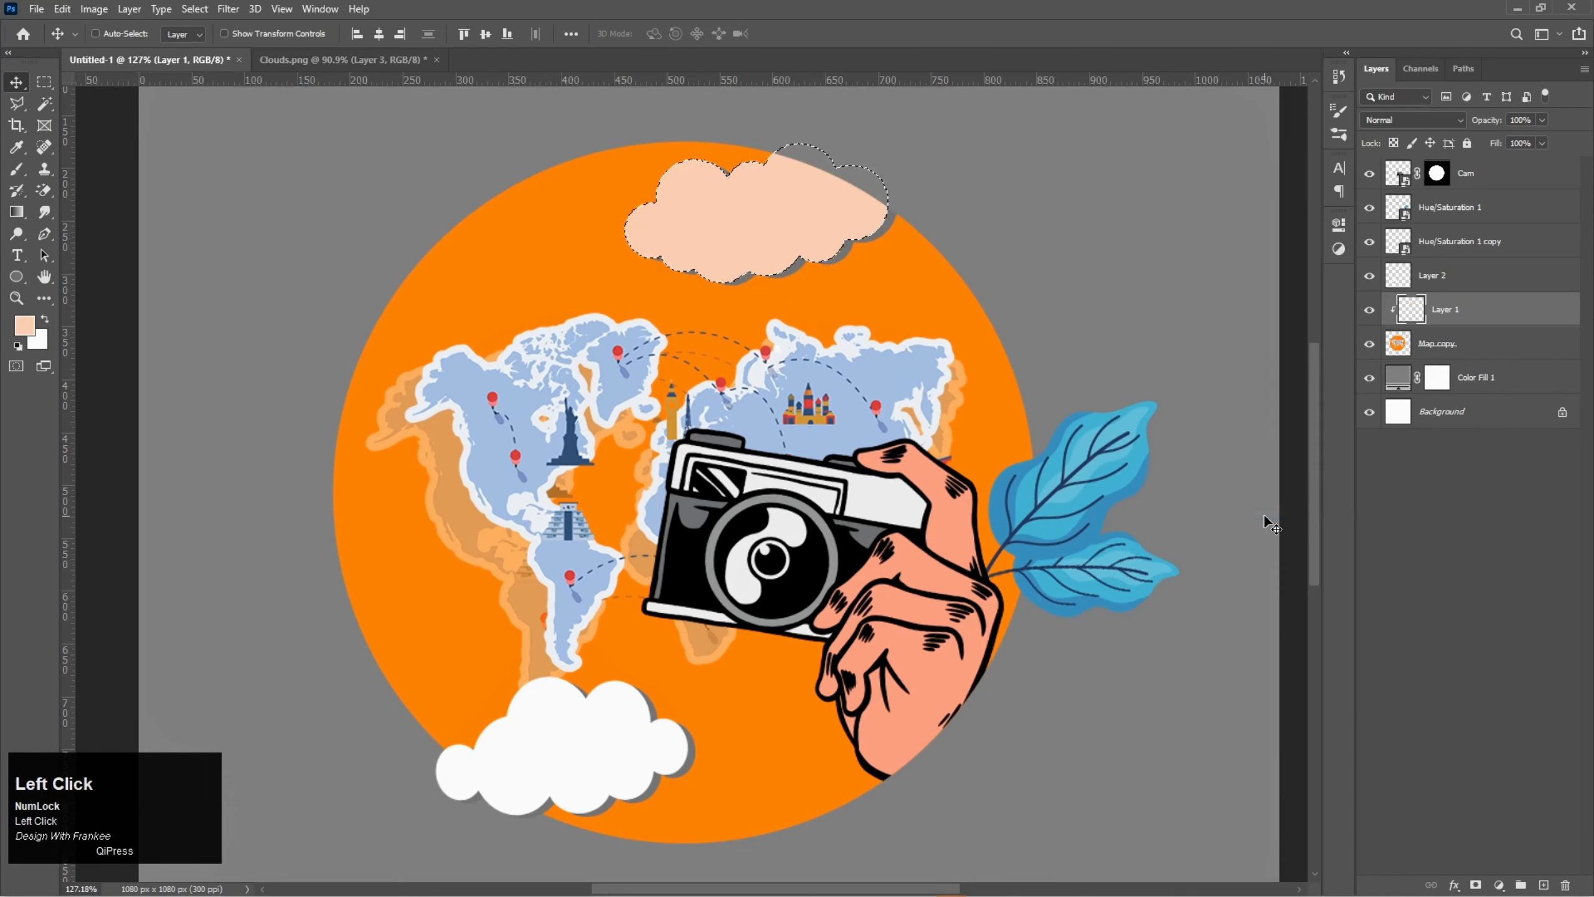
{"action": "key", "text": "ctrl+d"}
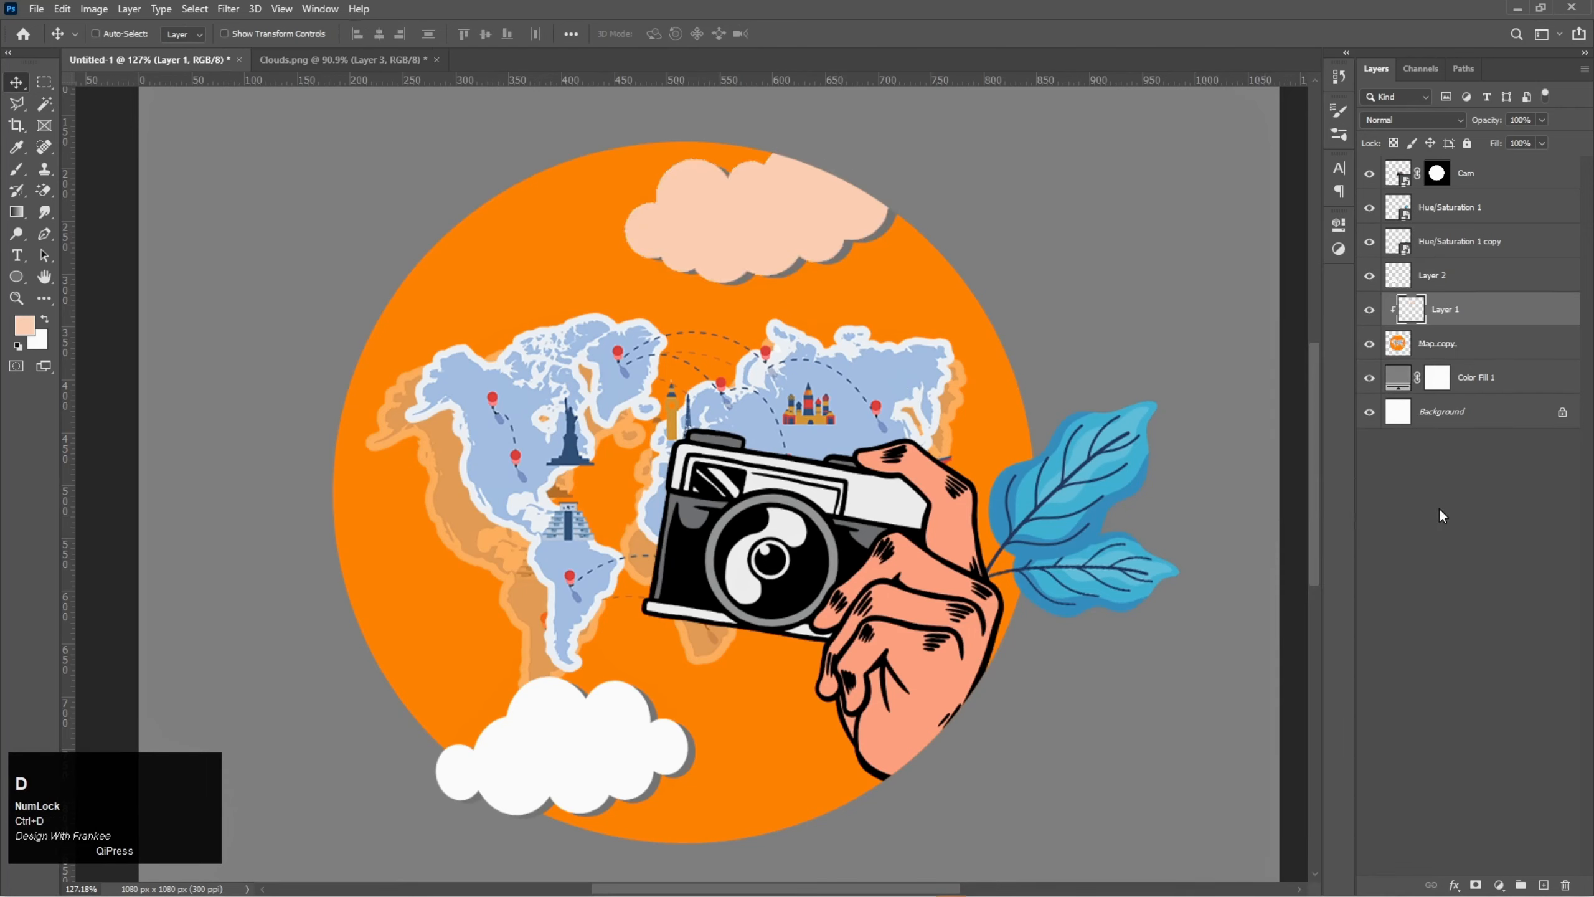
- Clip Layer 2 with the lower cloud to the Map copy layer using a clipping mask
{"action": "left_click", "coordinate": [1437, 286]}
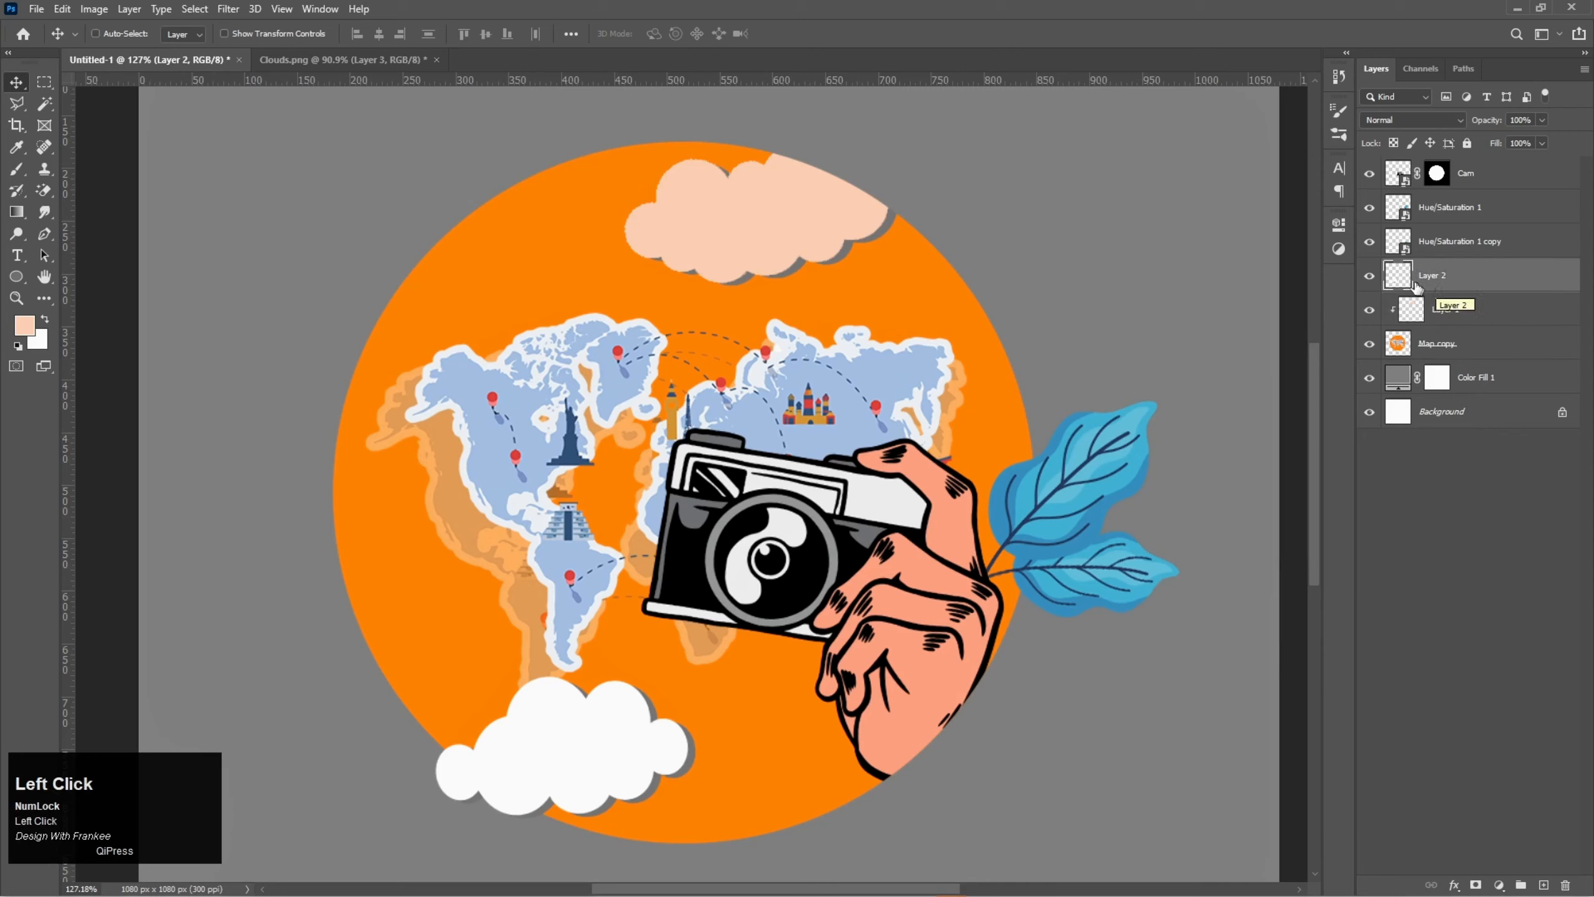
{"action": "right_click", "coordinate": [1431, 279]}
{"action": "left_click", "coordinate": [1349, 511]}
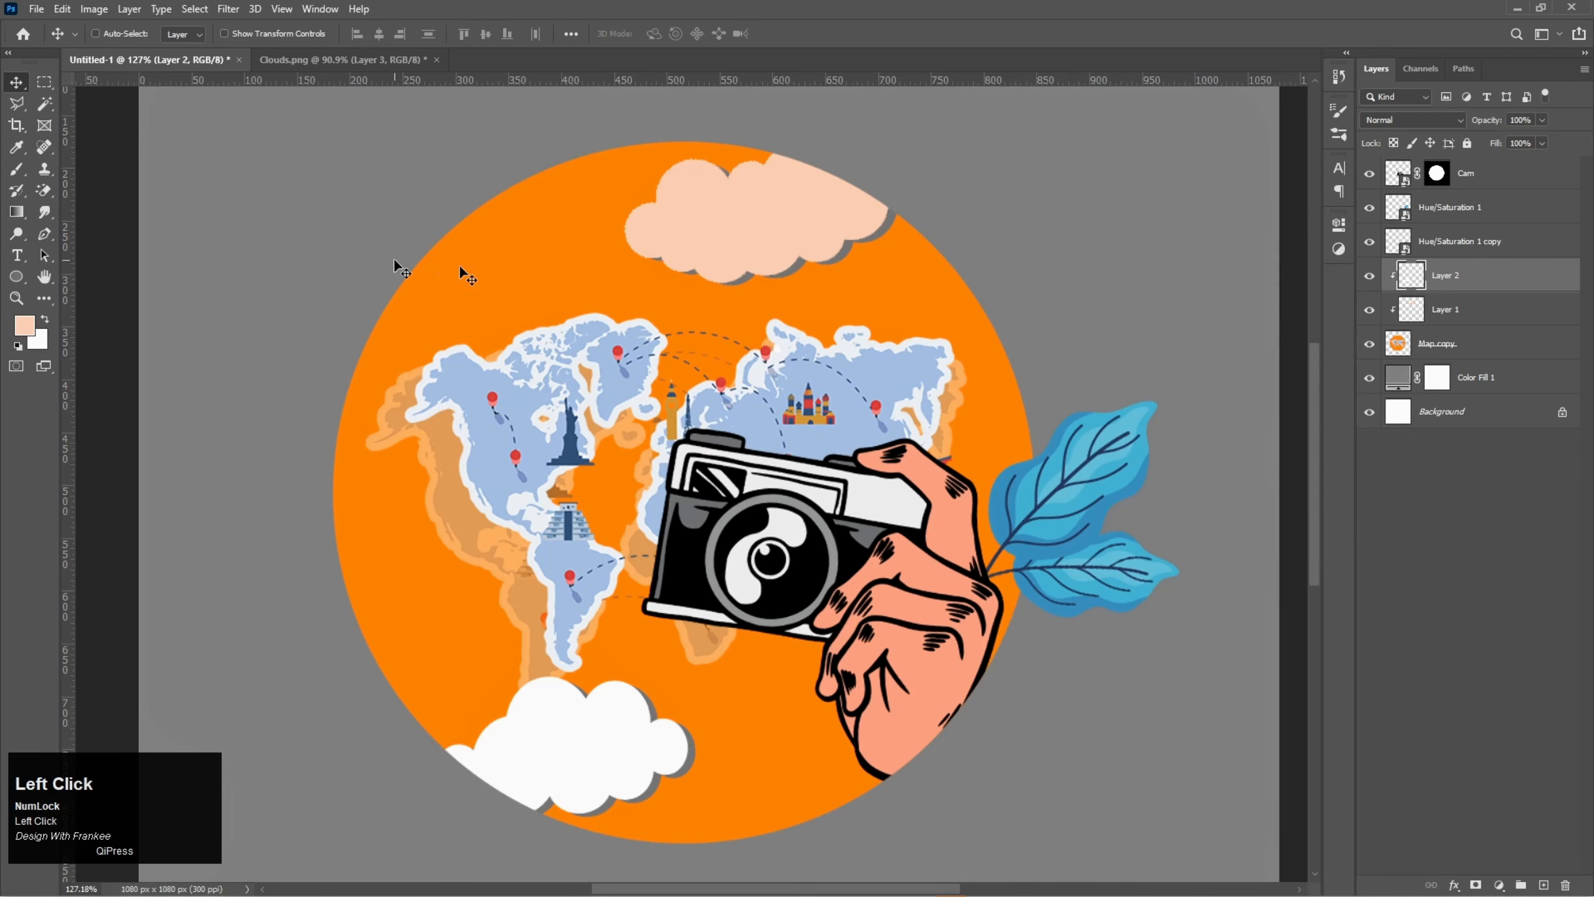
- Select the white area of the lower cloud on Layer 2 with the Magic Wand tool
{"action": "right_click", "coordinate": [39, 106]}
{"action": "left_click", "coordinate": [105, 139]}
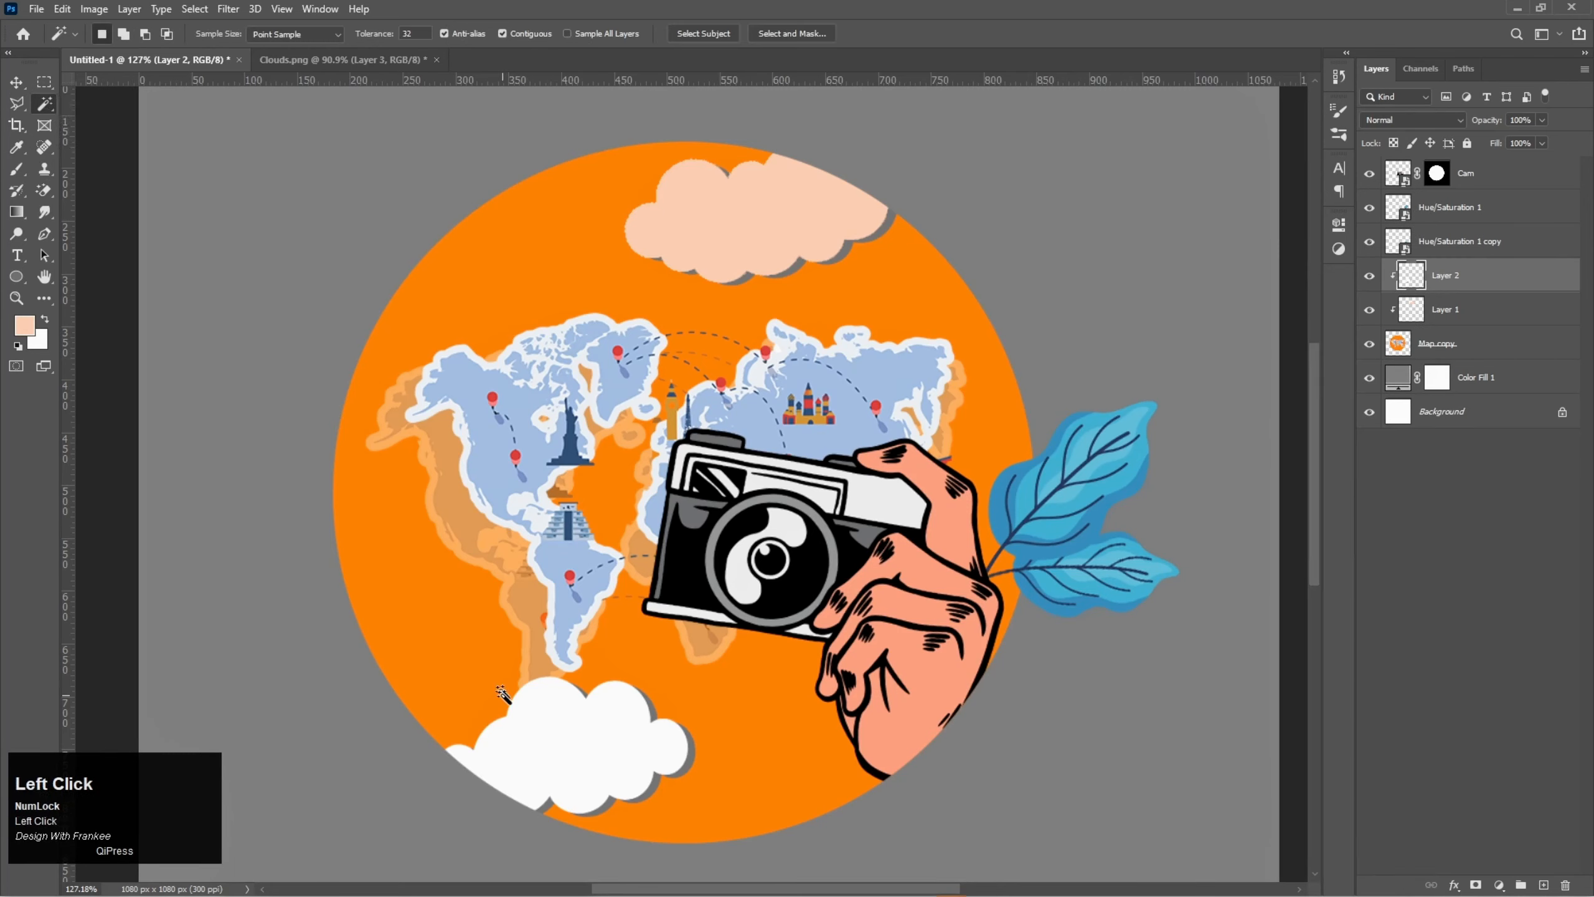
{"action": "left_click", "coordinate": [546, 742]}
- Fill the selected area of the lower cloud with foreground colour #ffe3e1 and clear the selection
{"action": "left_click", "coordinate": [23, 324]}
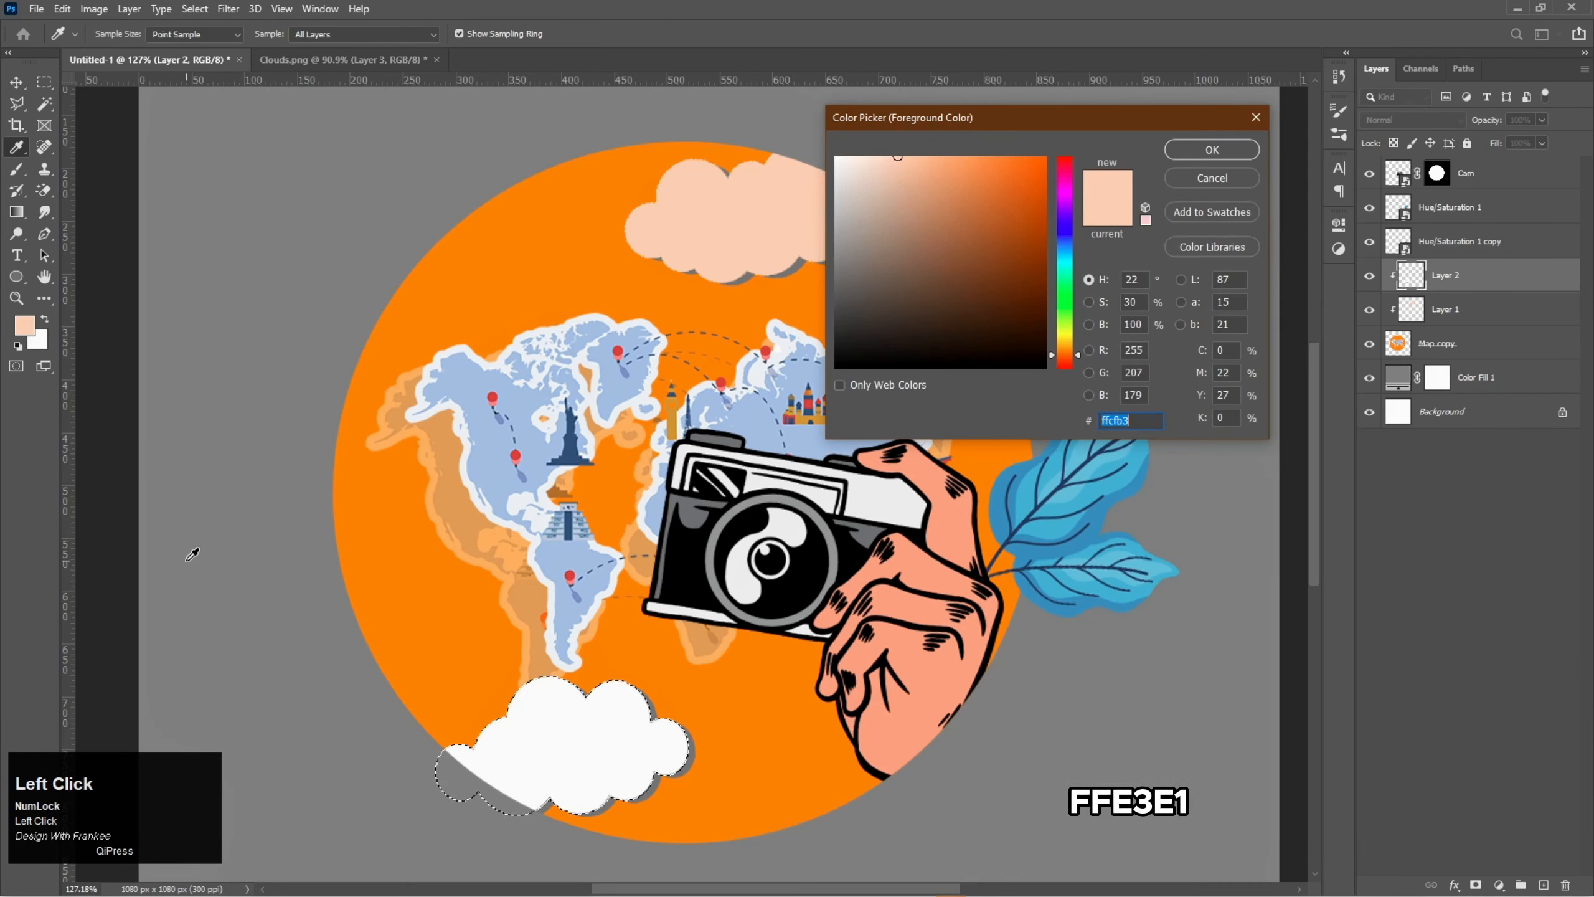
{"action": "type", "text": "ffe"}
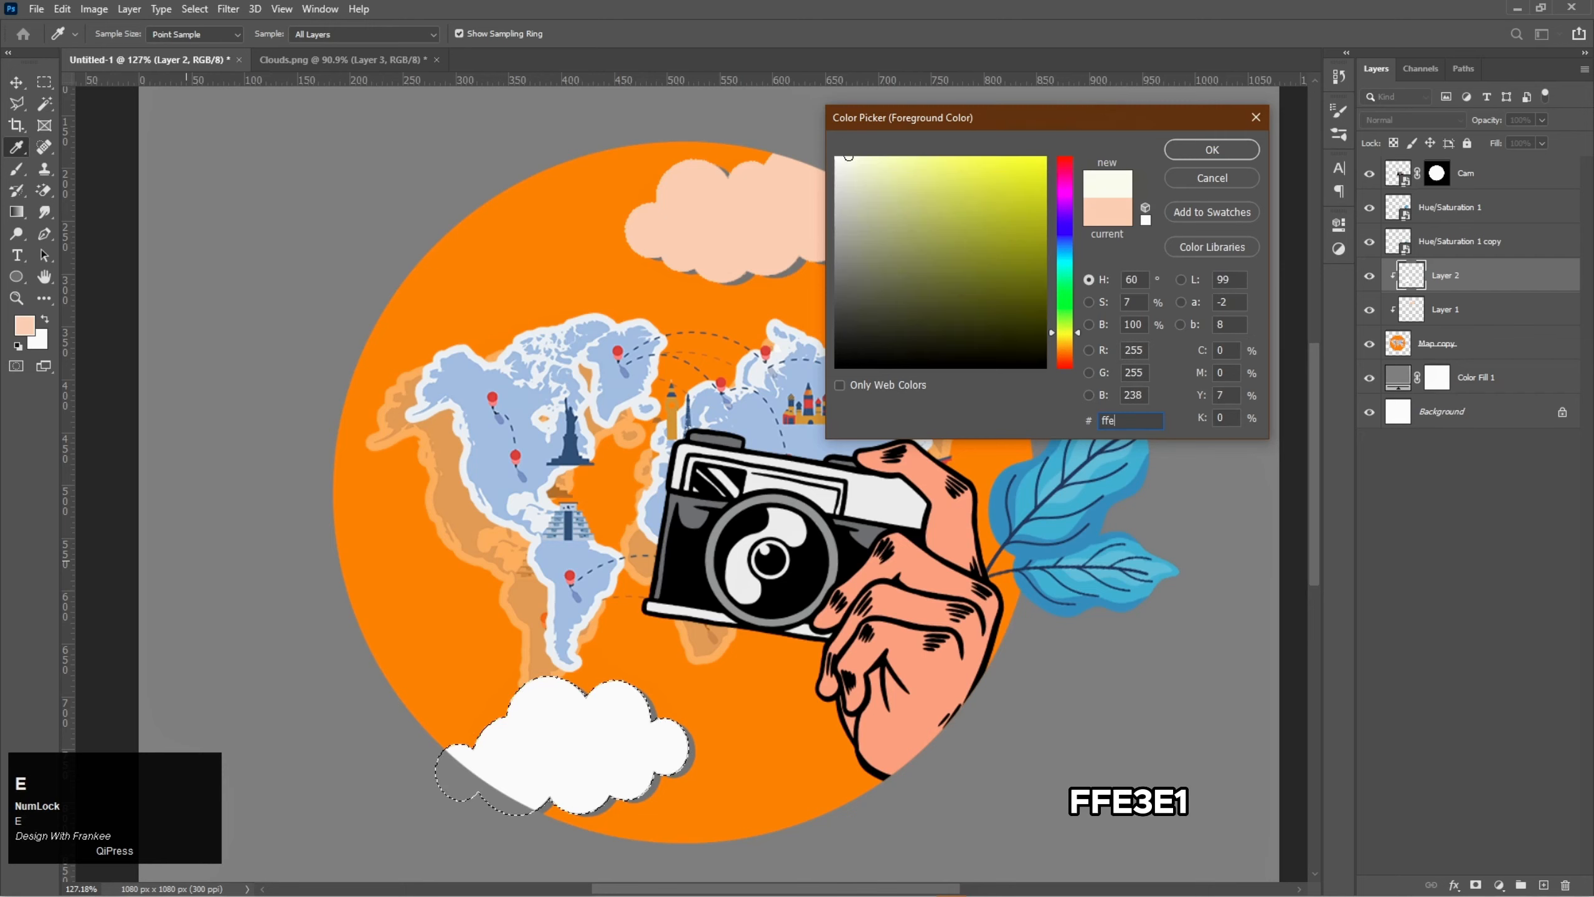
{"action": "type", "text": "3"}
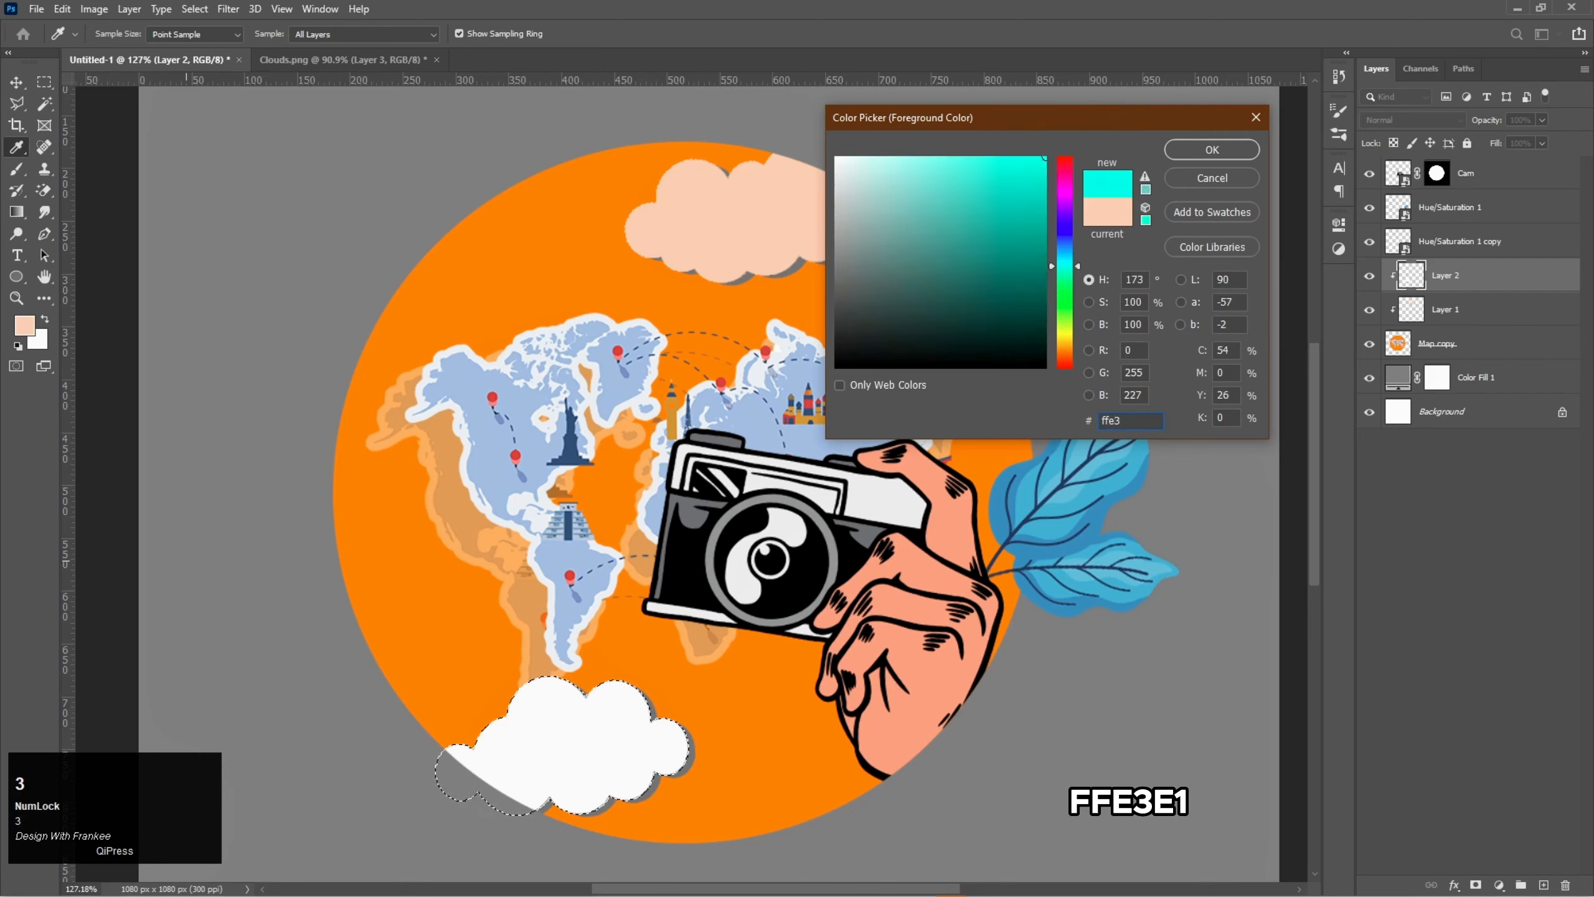
{"action": "type", "text": "e1"}
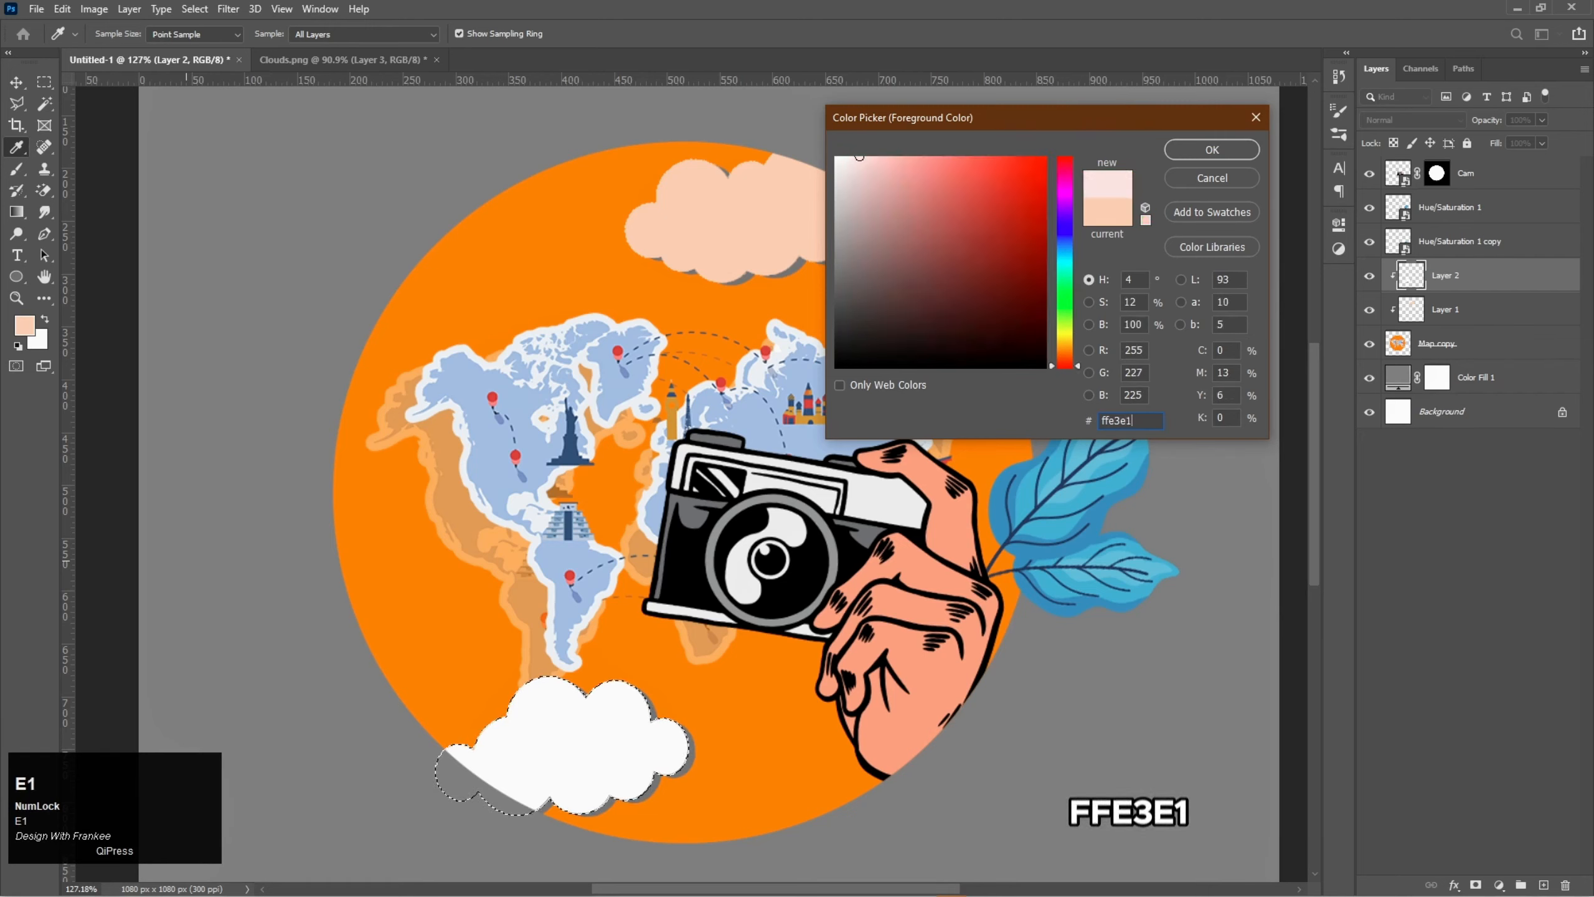
{"action": "key", "text": "Return"}
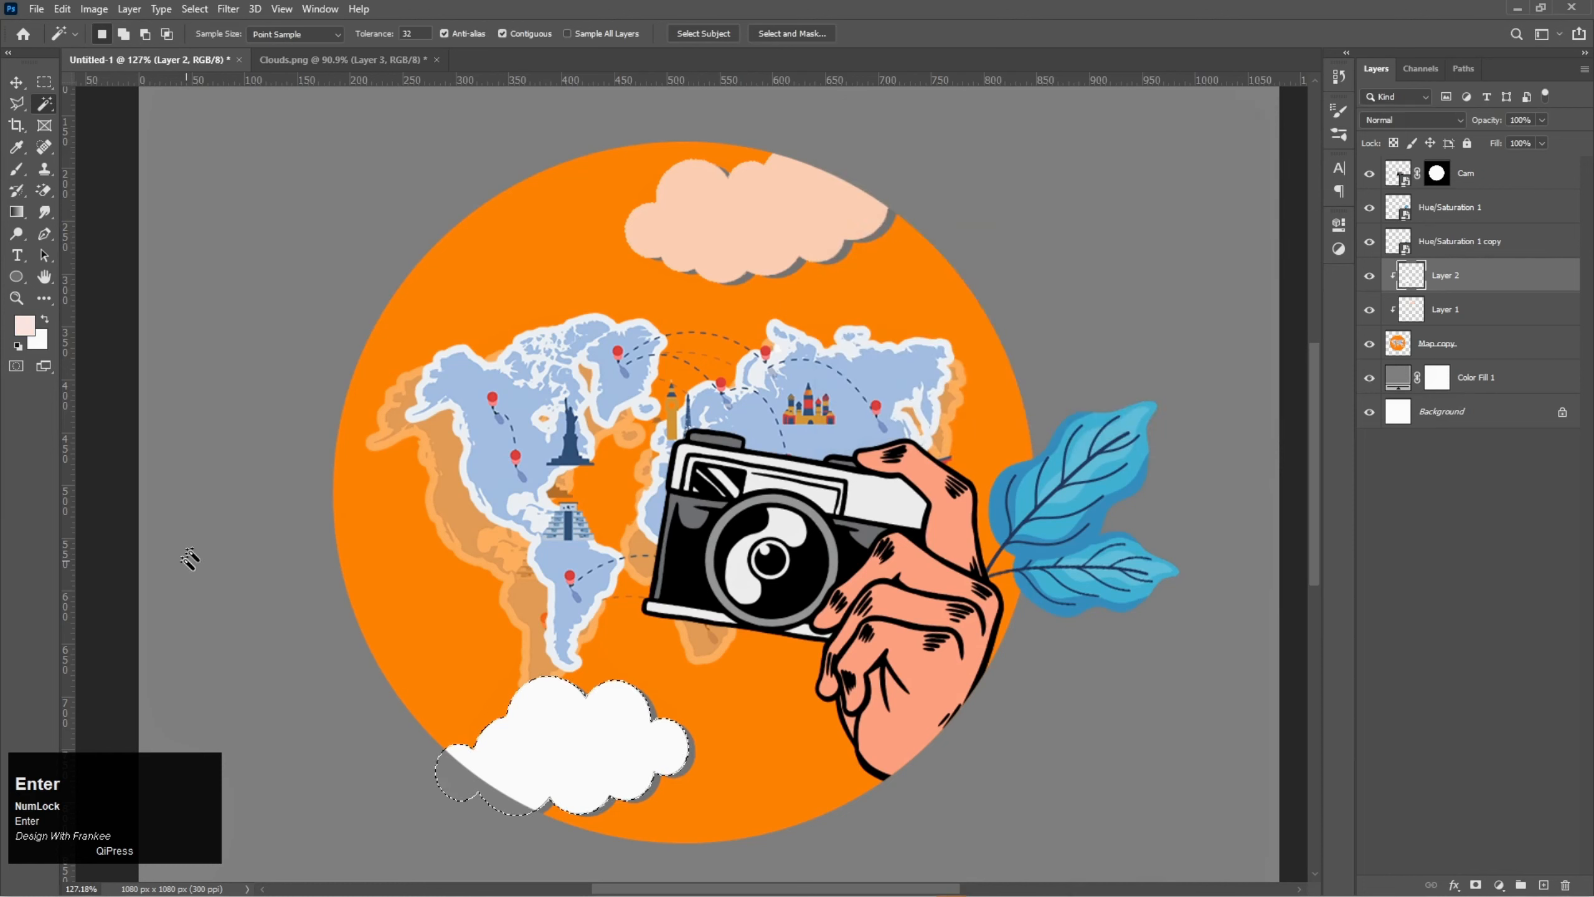
{"action": "key", "text": "alt+BackSpace"}
{"action": "key", "text": "ctrl+d"}
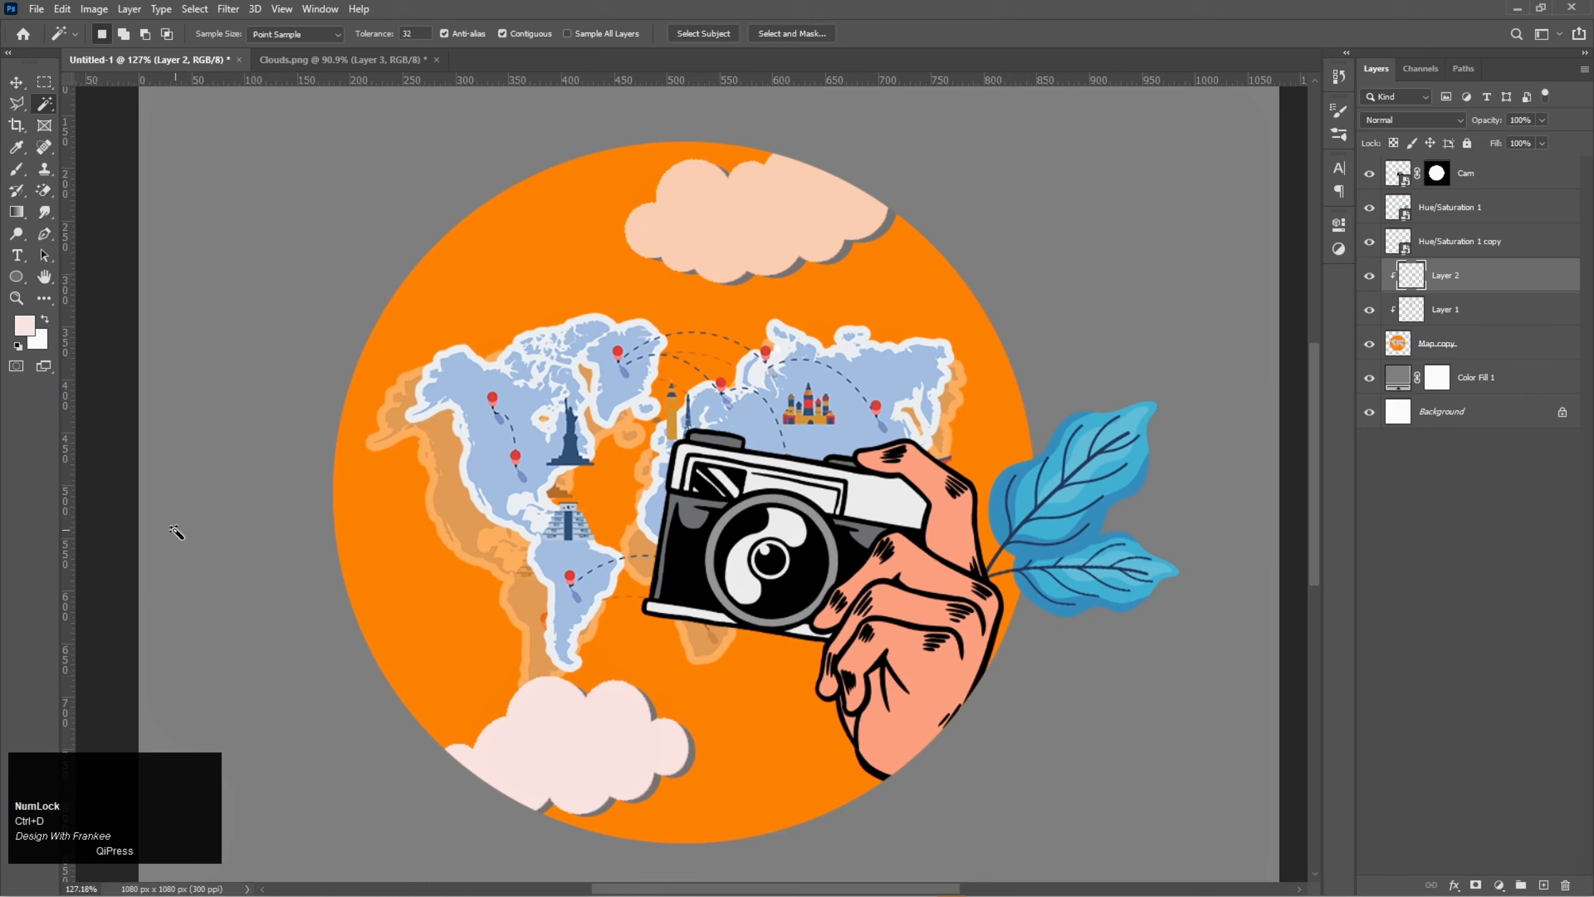
- Move the lower cloud slightly up, and shift the upper cloud on Layer 1 slightly down and to the right
{"action": "key", "text": "v"}
{"action": "left_click", "coordinate": [612, 749]}
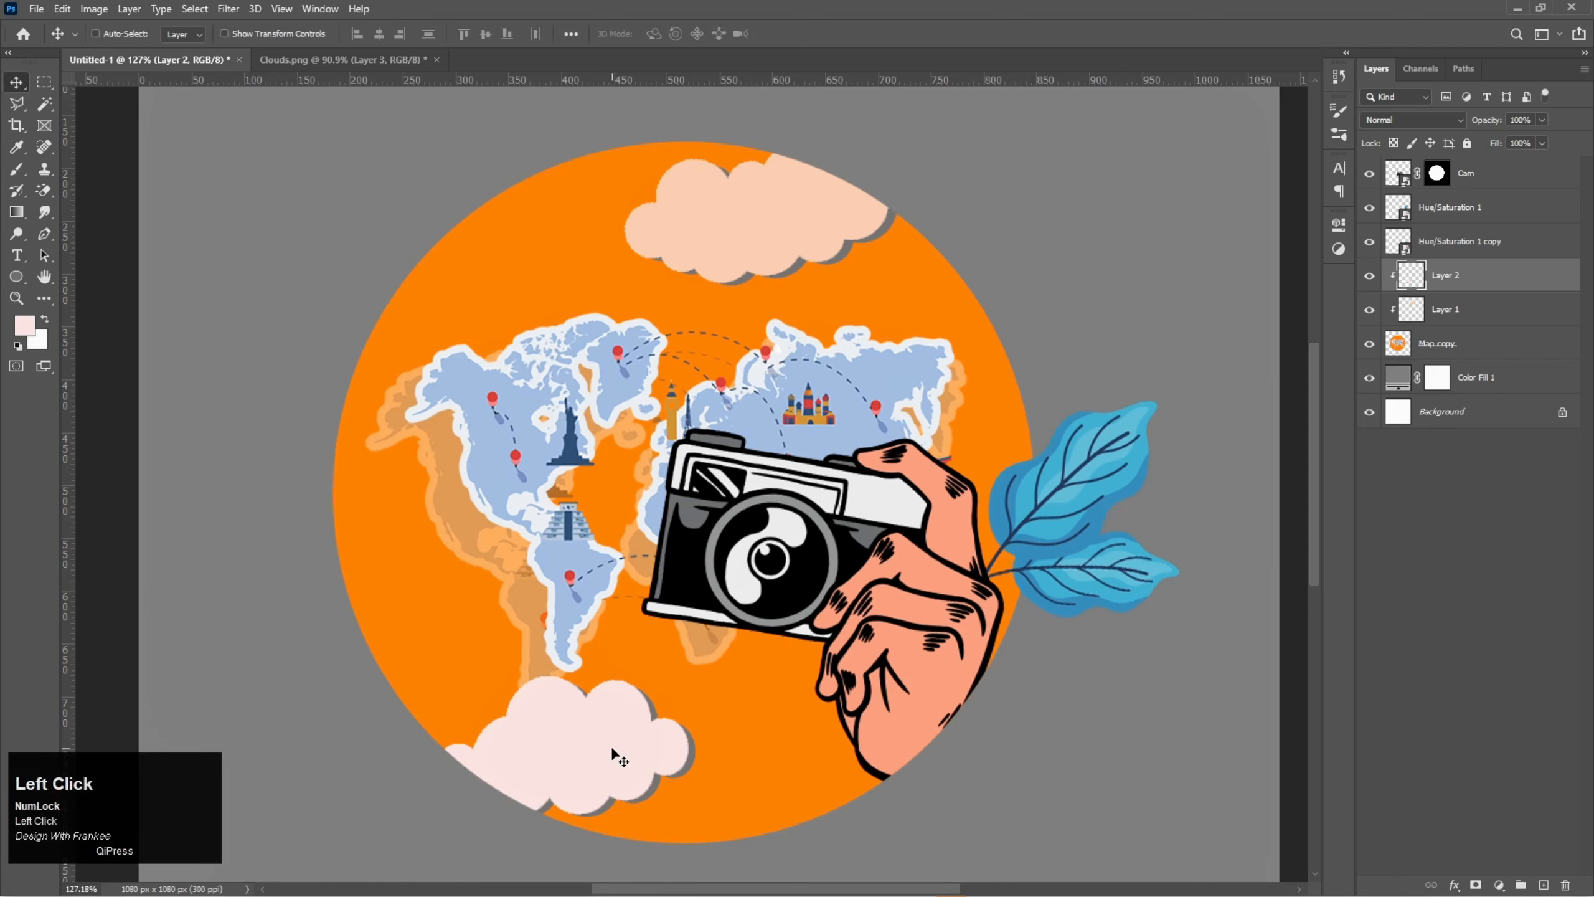
{"action": "mouse_move", "coordinate": [614, 749]}
{"action": "left_mouse_down"}
{"action": "mouse_move", "coordinate": [596, 746]}
{"action": "mouse_move", "coordinate": [615, 737]}
{"action": "left_mouse_up"}
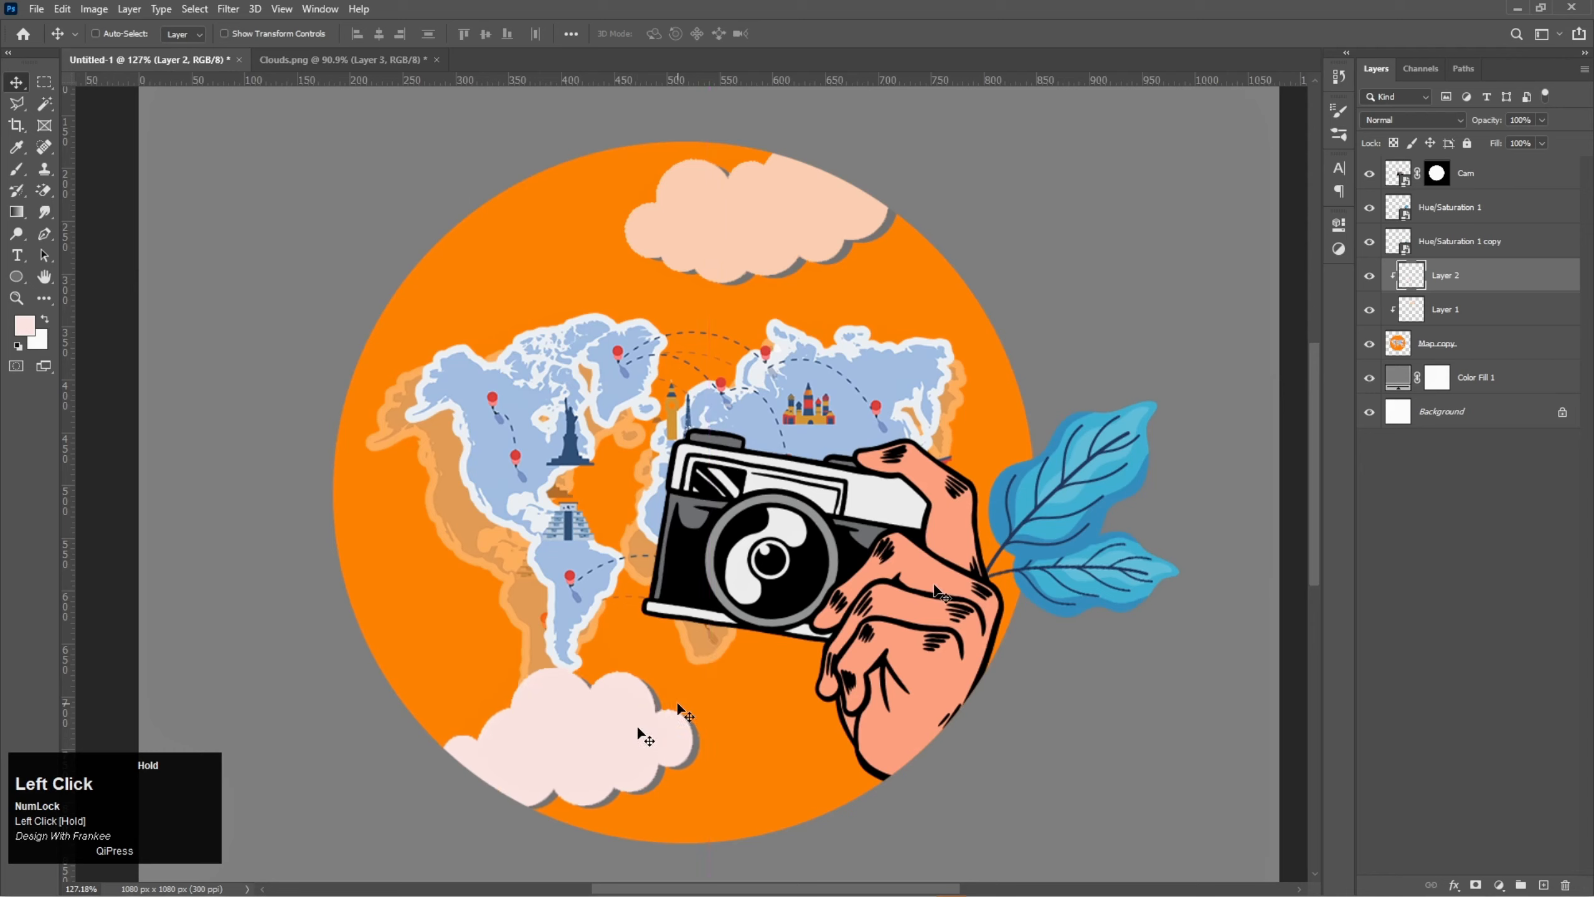
{"action": "left_click", "coordinate": [1503, 324]}
{"action": "mouse_move", "coordinate": [834, 269]}
{"action": "left_mouse_down"}
{"action": "mouse_move", "coordinate": [807, 234]}
{"action": "mouse_move", "coordinate": [823, 243]}
{"action": "left_mouse_up"}
- Place the red airplane image pngegg into the sticker document directly above the Cam layer
{"action": "left_click", "coordinate": [1482, 177]}
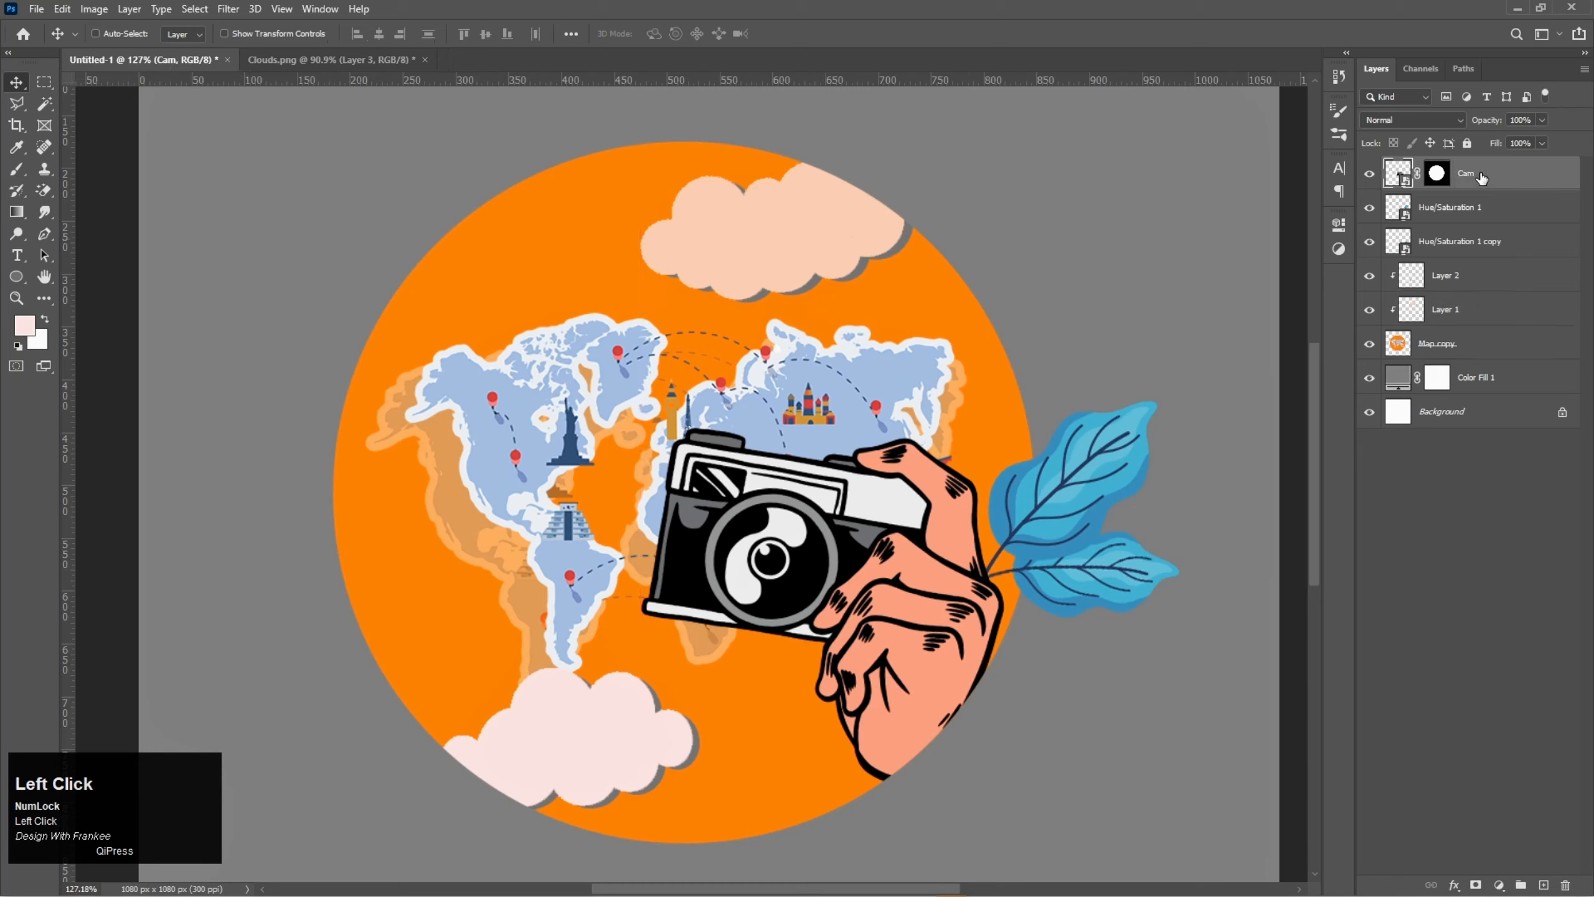
{"action": "left_click", "coordinate": [765, 883]}
{"action": "left_click_drag", "start_coordinate": [665, 139], "coordinate": [578, 543]}
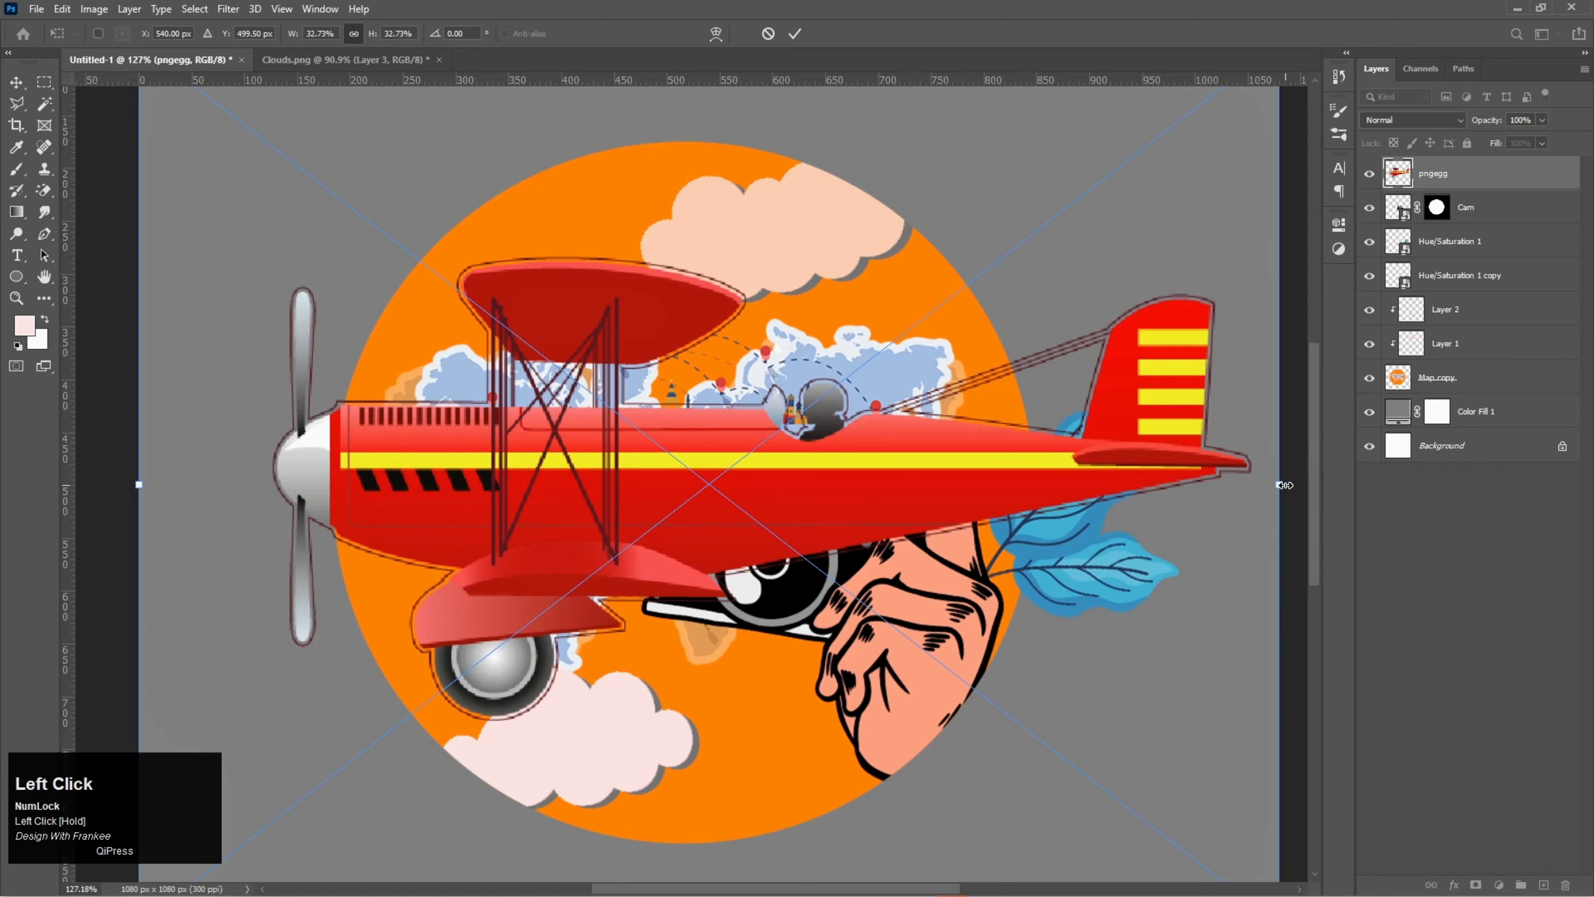
- Scale the airplane to about 10.9%, rotate it about 30.4 degrees and place it over the circle's left edge, overlapping the map
{"action": "left_click_drag", "start_coordinate": [1283, 484], "coordinate": [900, 541]}
{"action": "left_click_drag", "start_coordinate": [715, 509], "coordinate": [443, 467]}
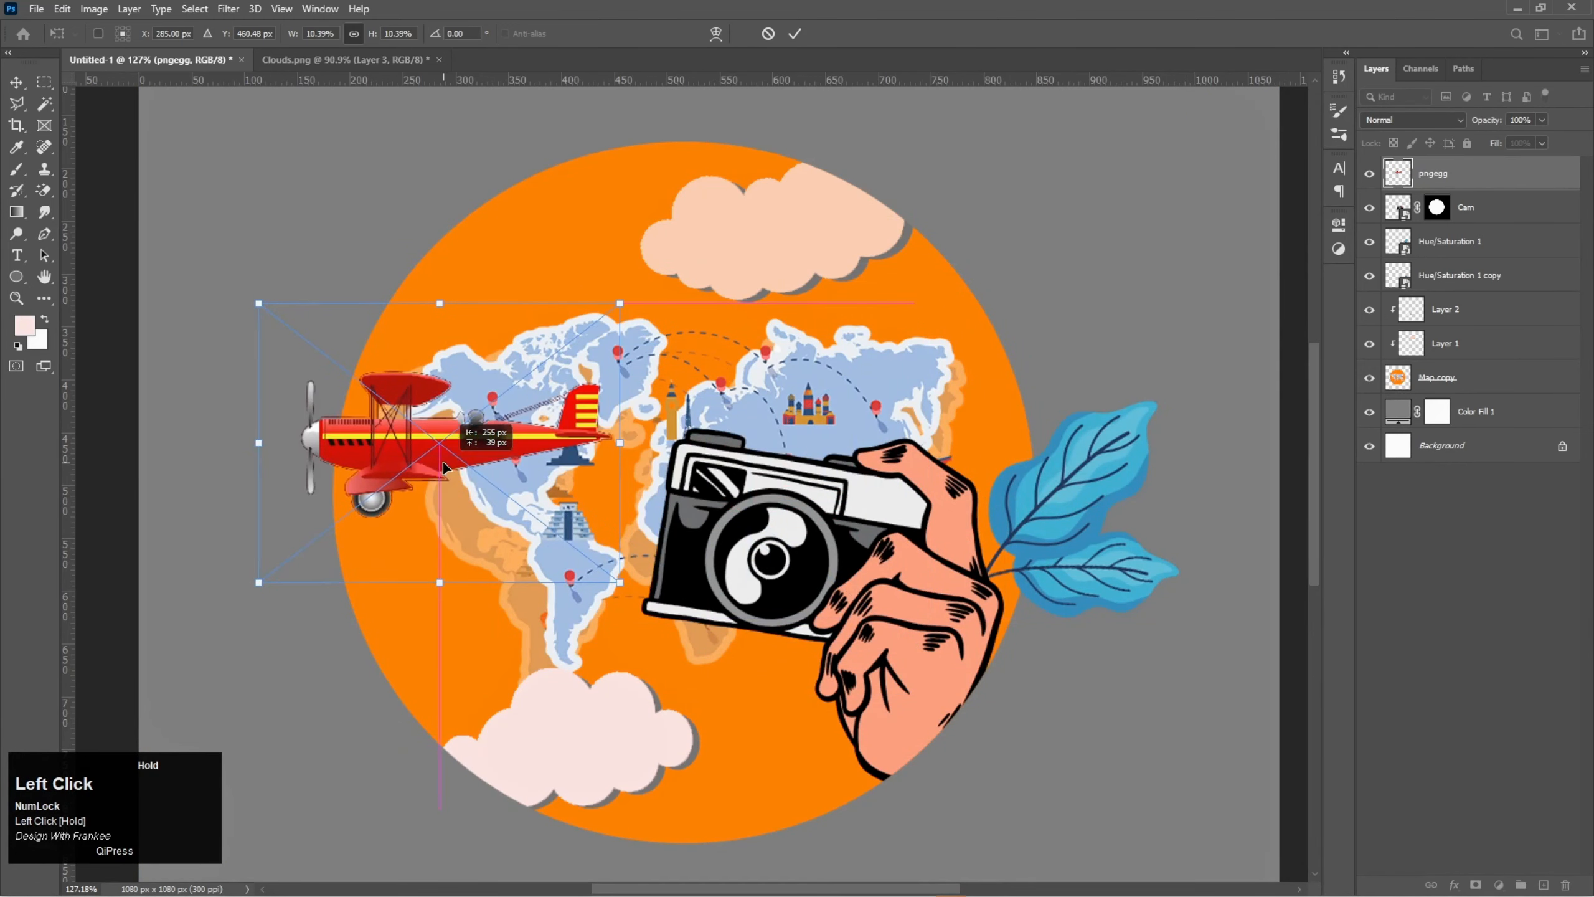
{"action": "left_click_drag", "start_coordinate": [646, 286], "coordinate": [675, 370]}
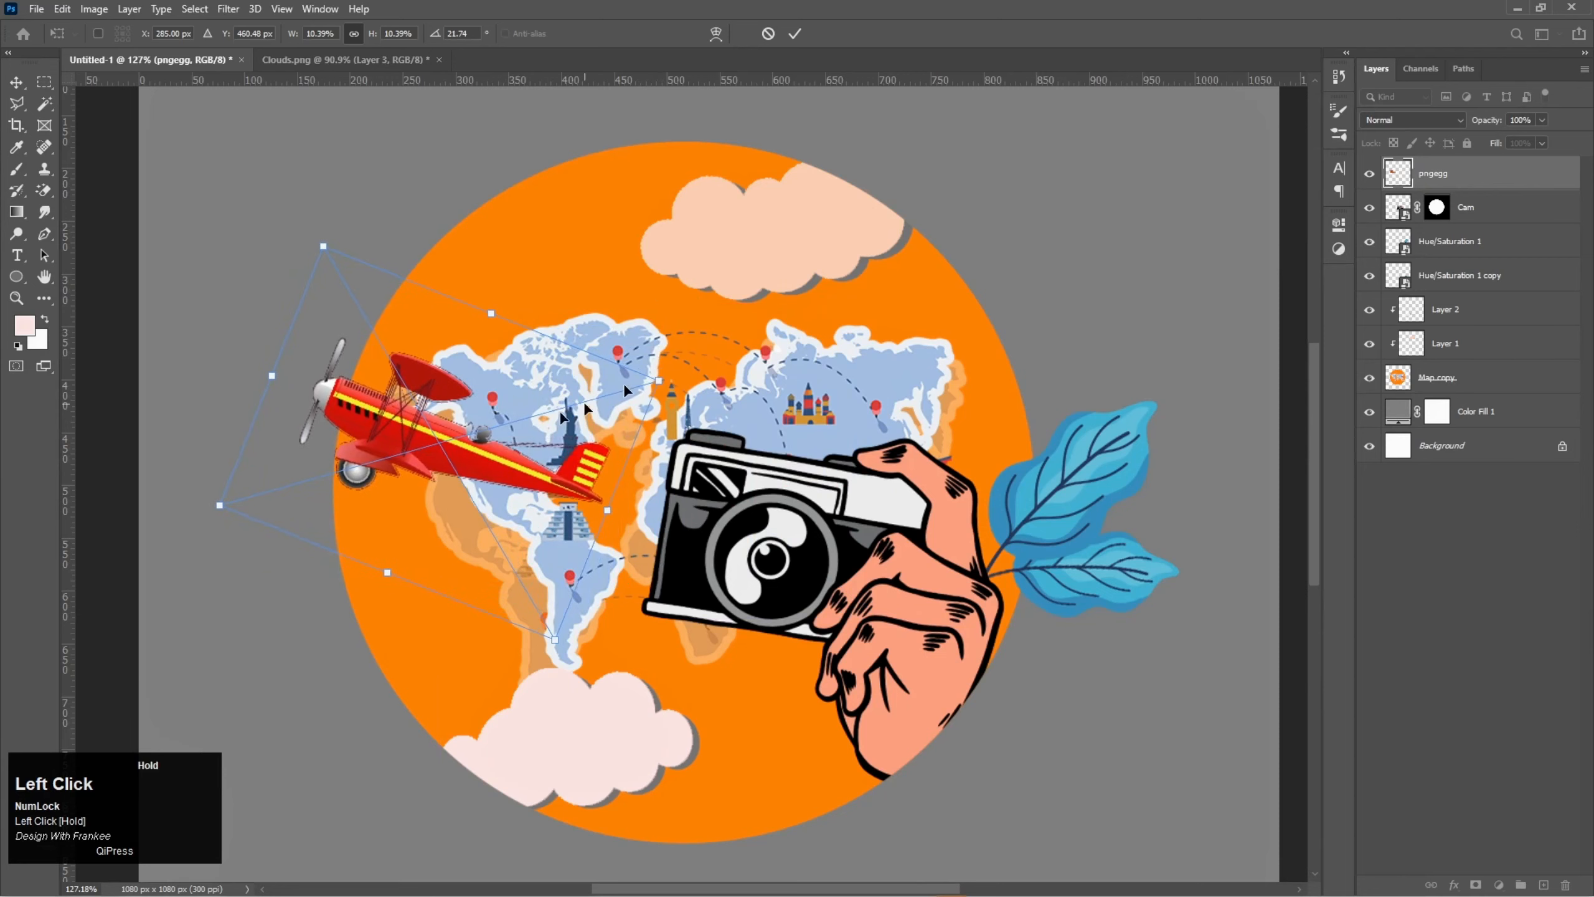
{"action": "mouse_move", "coordinate": [586, 408]}
{"action": "left_mouse_down"}
{"action": "mouse_move", "coordinate": [518, 444]}
{"action": "mouse_move", "coordinate": [603, 417]}
{"action": "left_mouse_up"}
{"action": "left_click_drag", "start_coordinate": [432, 455], "coordinate": [456, 362]}
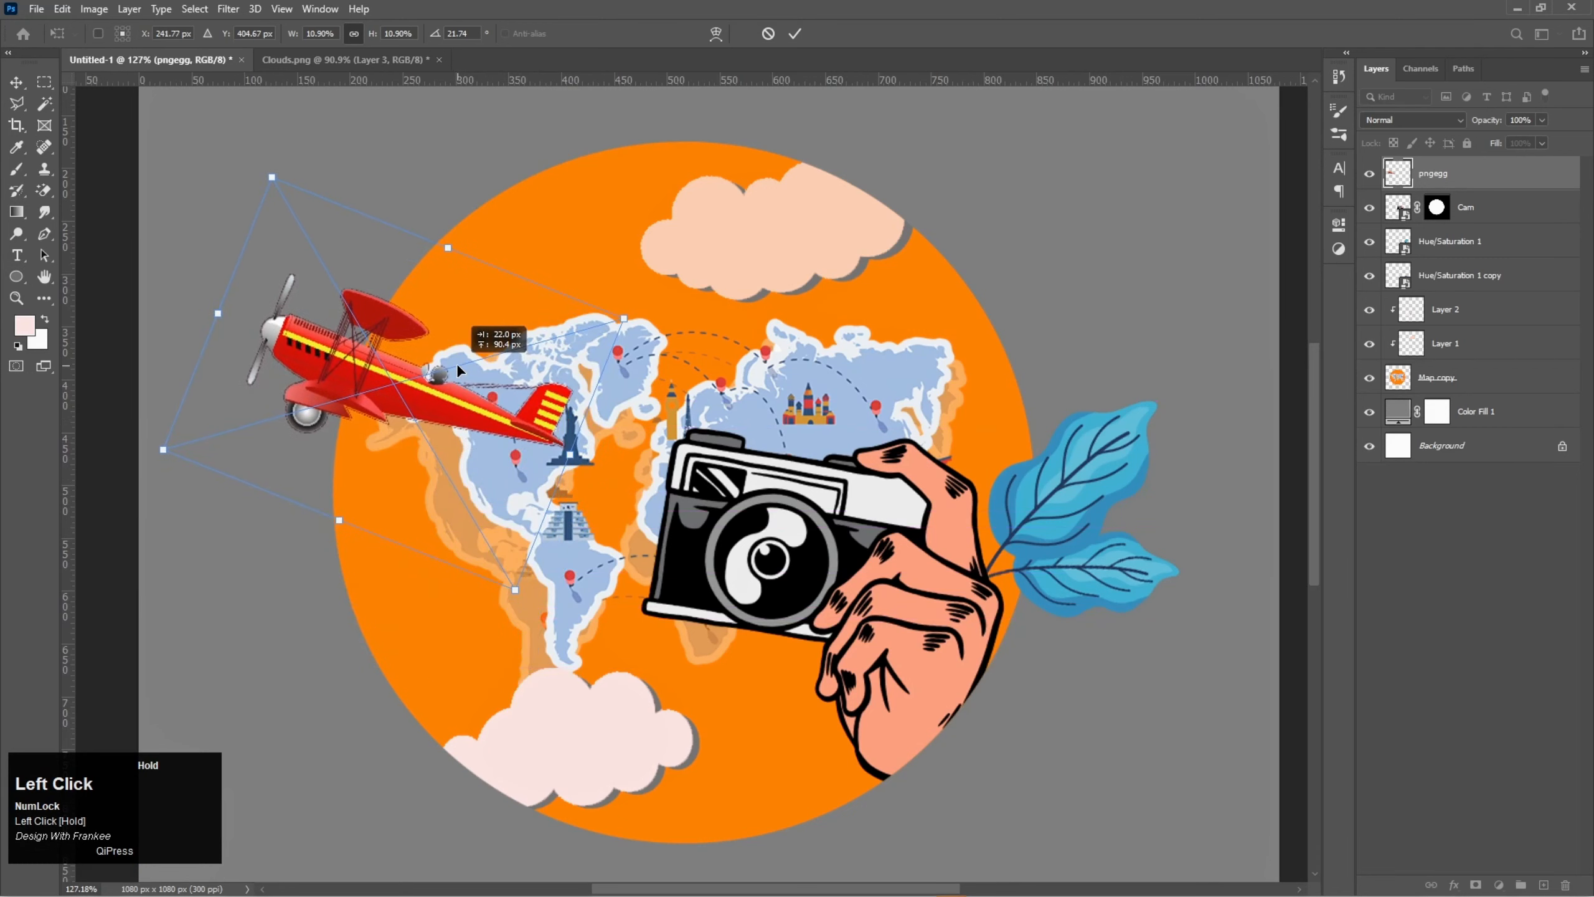
{"action": "left_click_drag", "start_coordinate": [456, 362], "coordinate": [434, 421]}
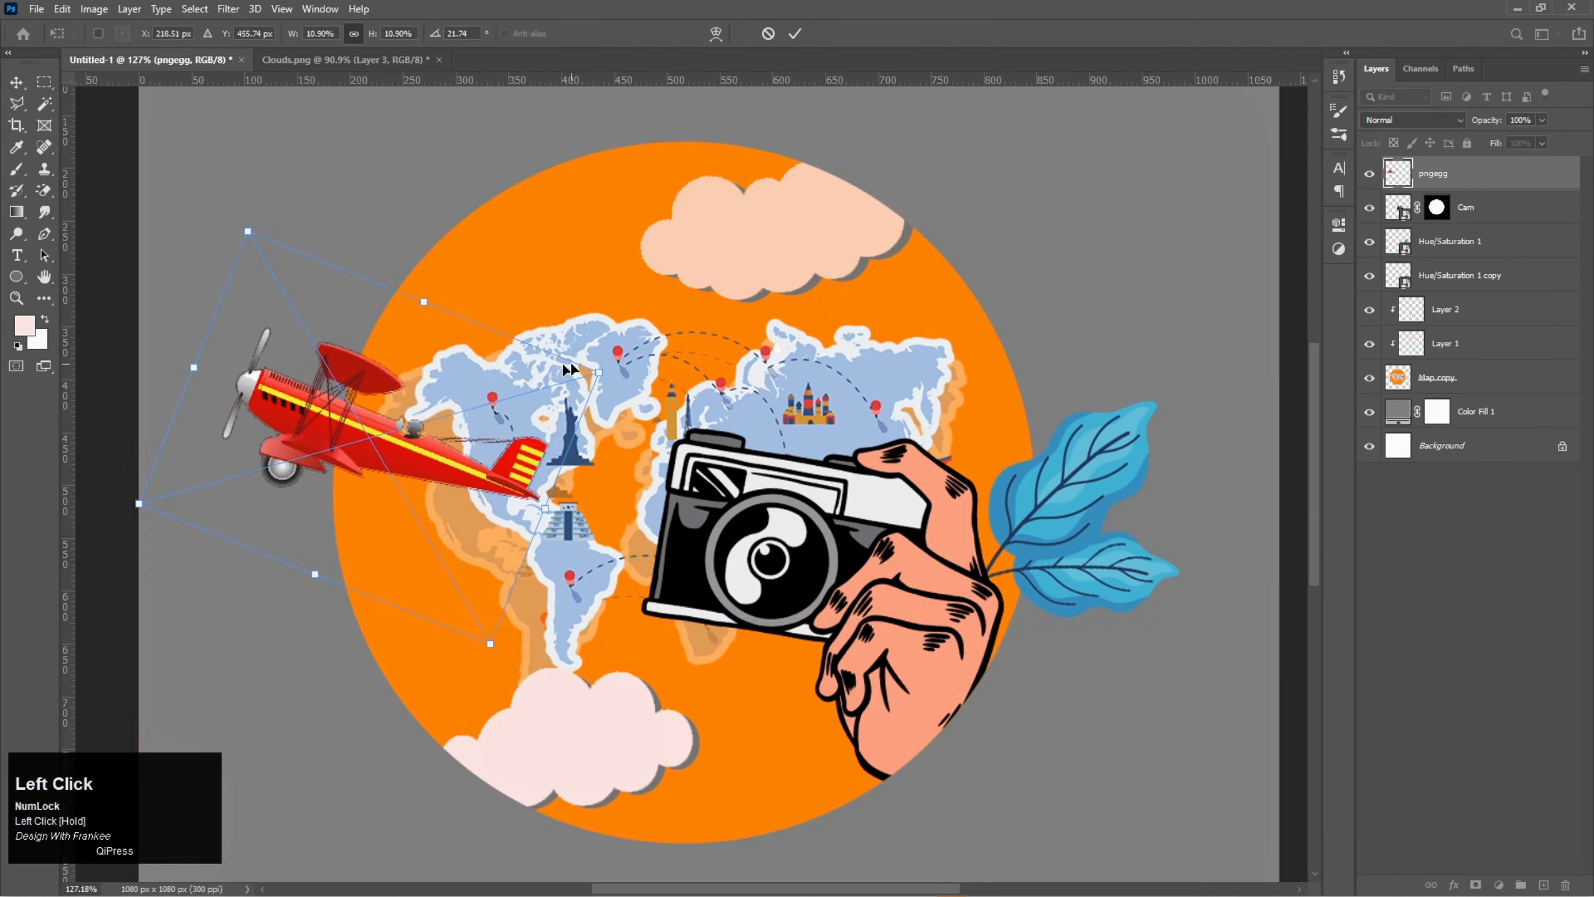
{"action": "left_click_drag", "start_coordinate": [604, 361], "coordinate": [612, 407]}
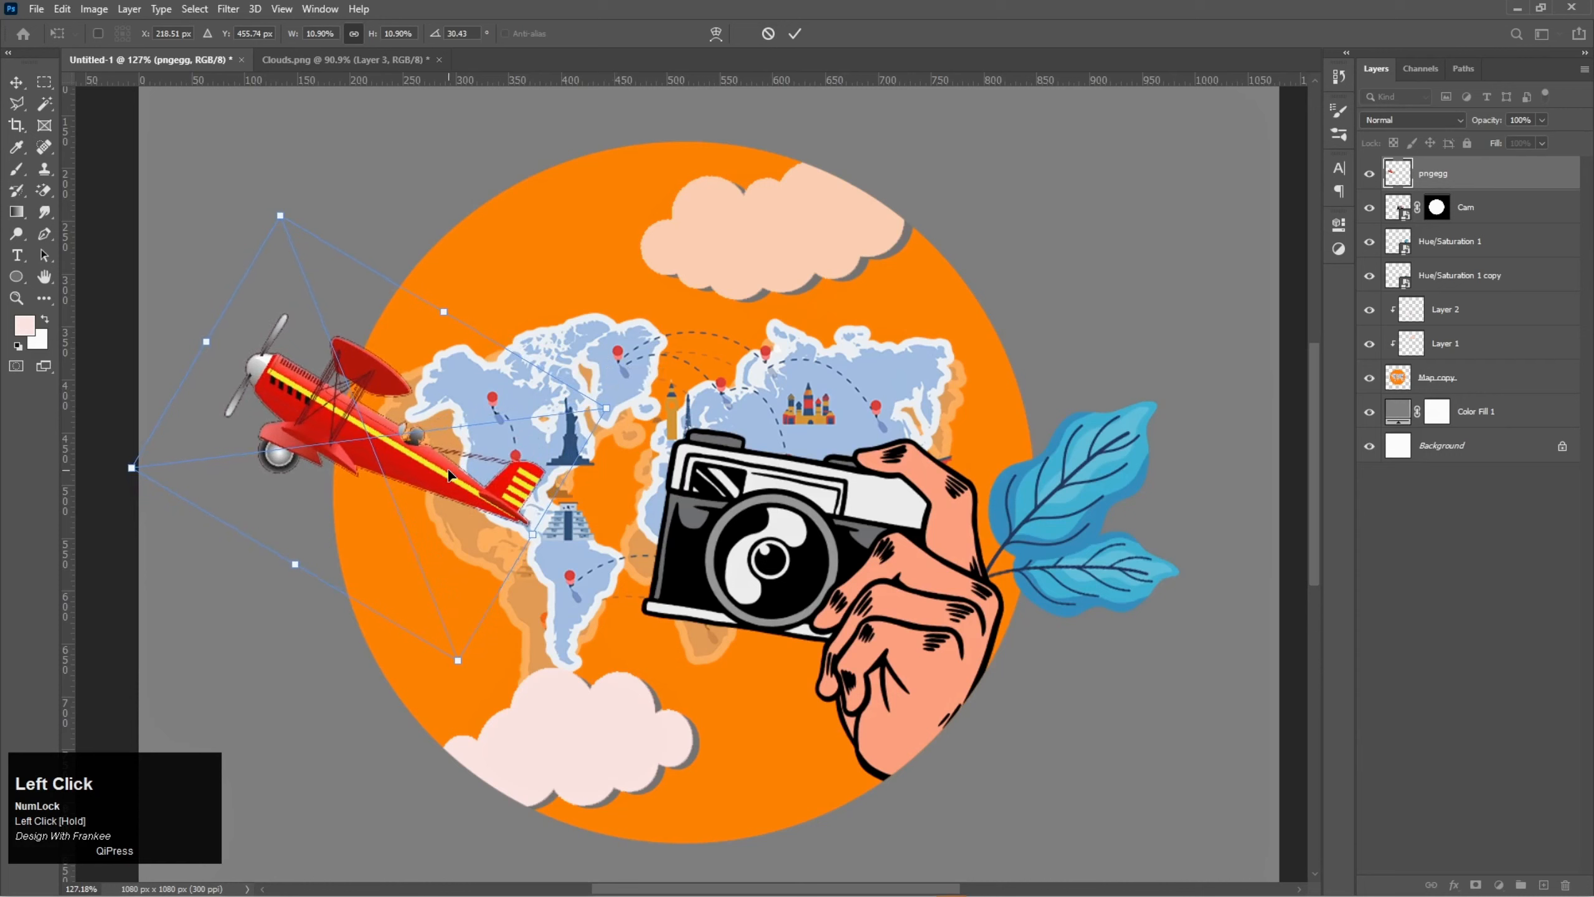
{"action": "left_click_drag", "start_coordinate": [448, 468], "coordinate": [446, 455]}
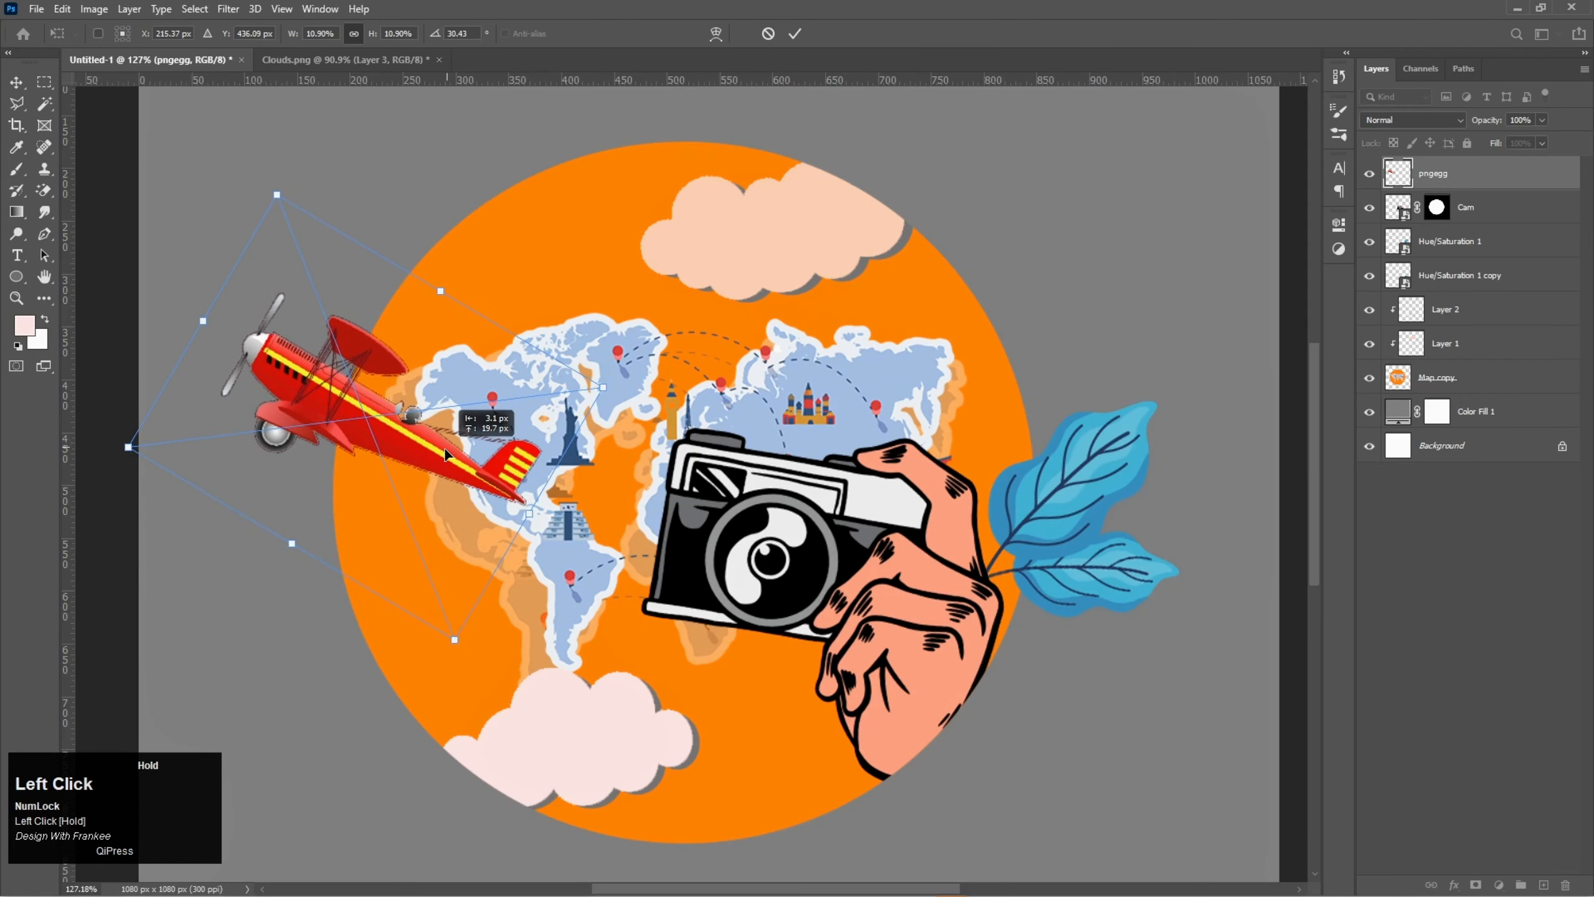
{"action": "double_click", "coordinate": [445, 450]}
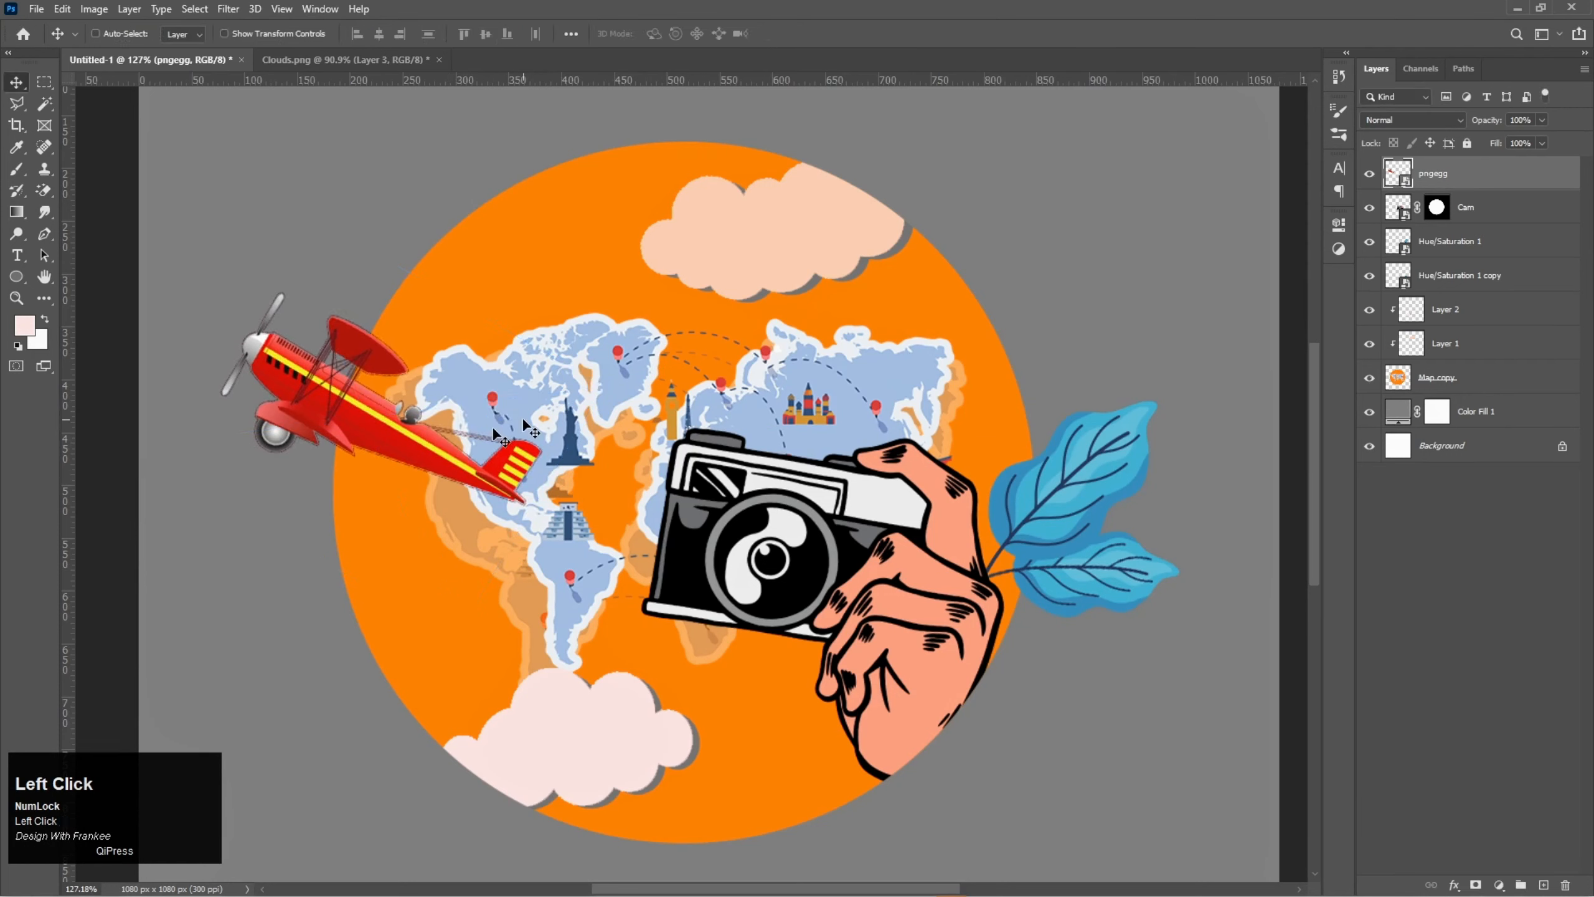
- Group all layers from pngegg down to Map copy, and check the group by toggling its visibility
{"action": "left_click", "coordinate": [1460, 386], "text": "shift"}
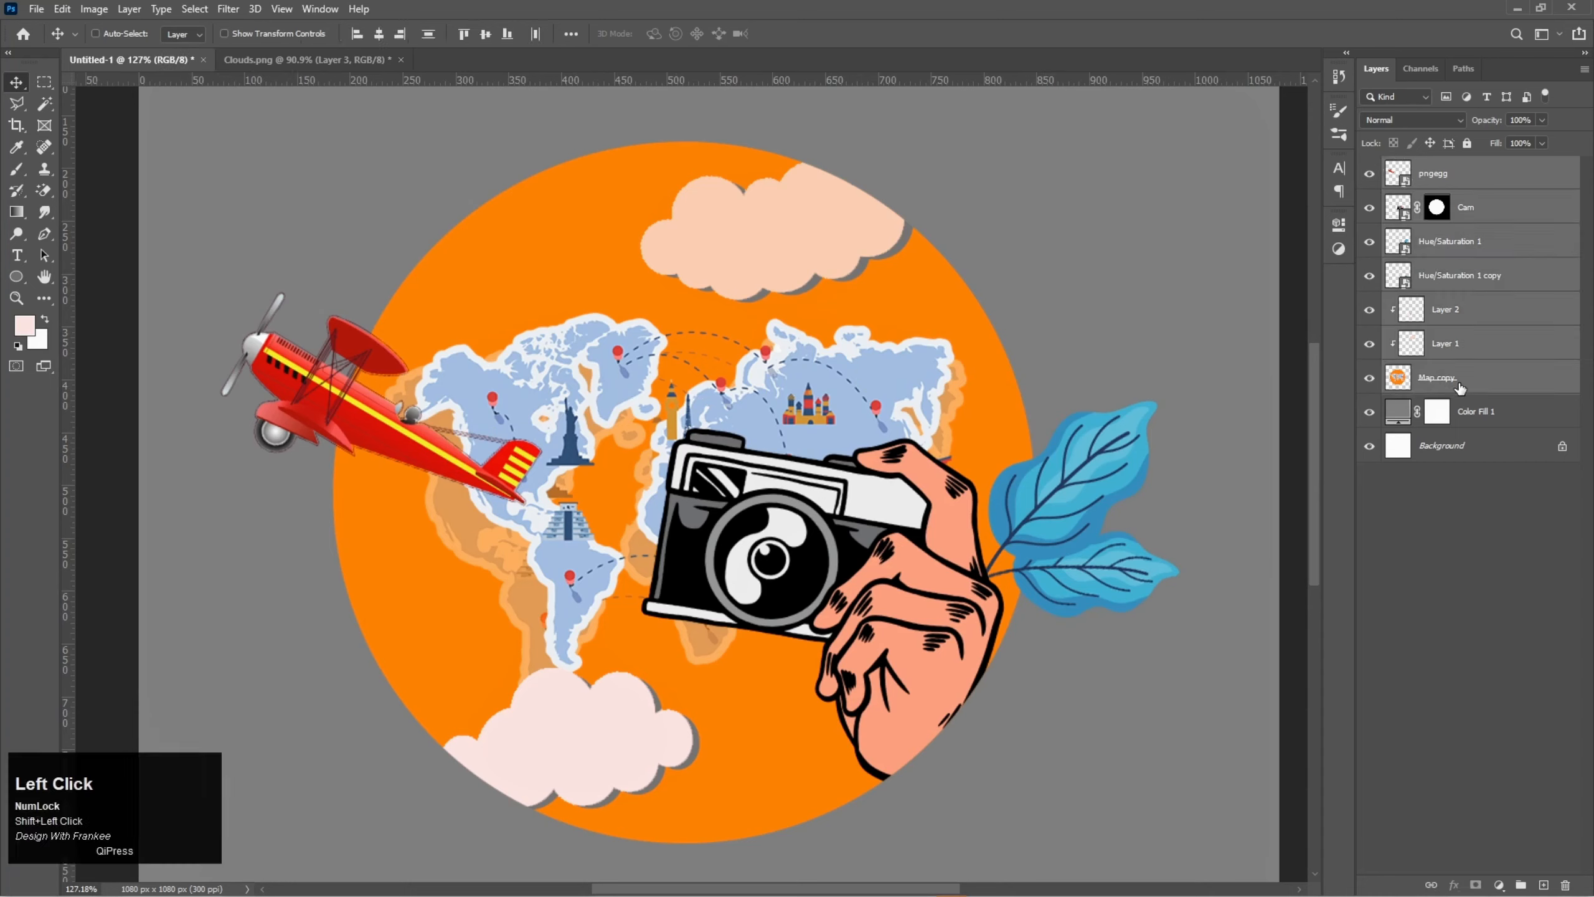
{"action": "left_click", "coordinate": [1522, 884]}
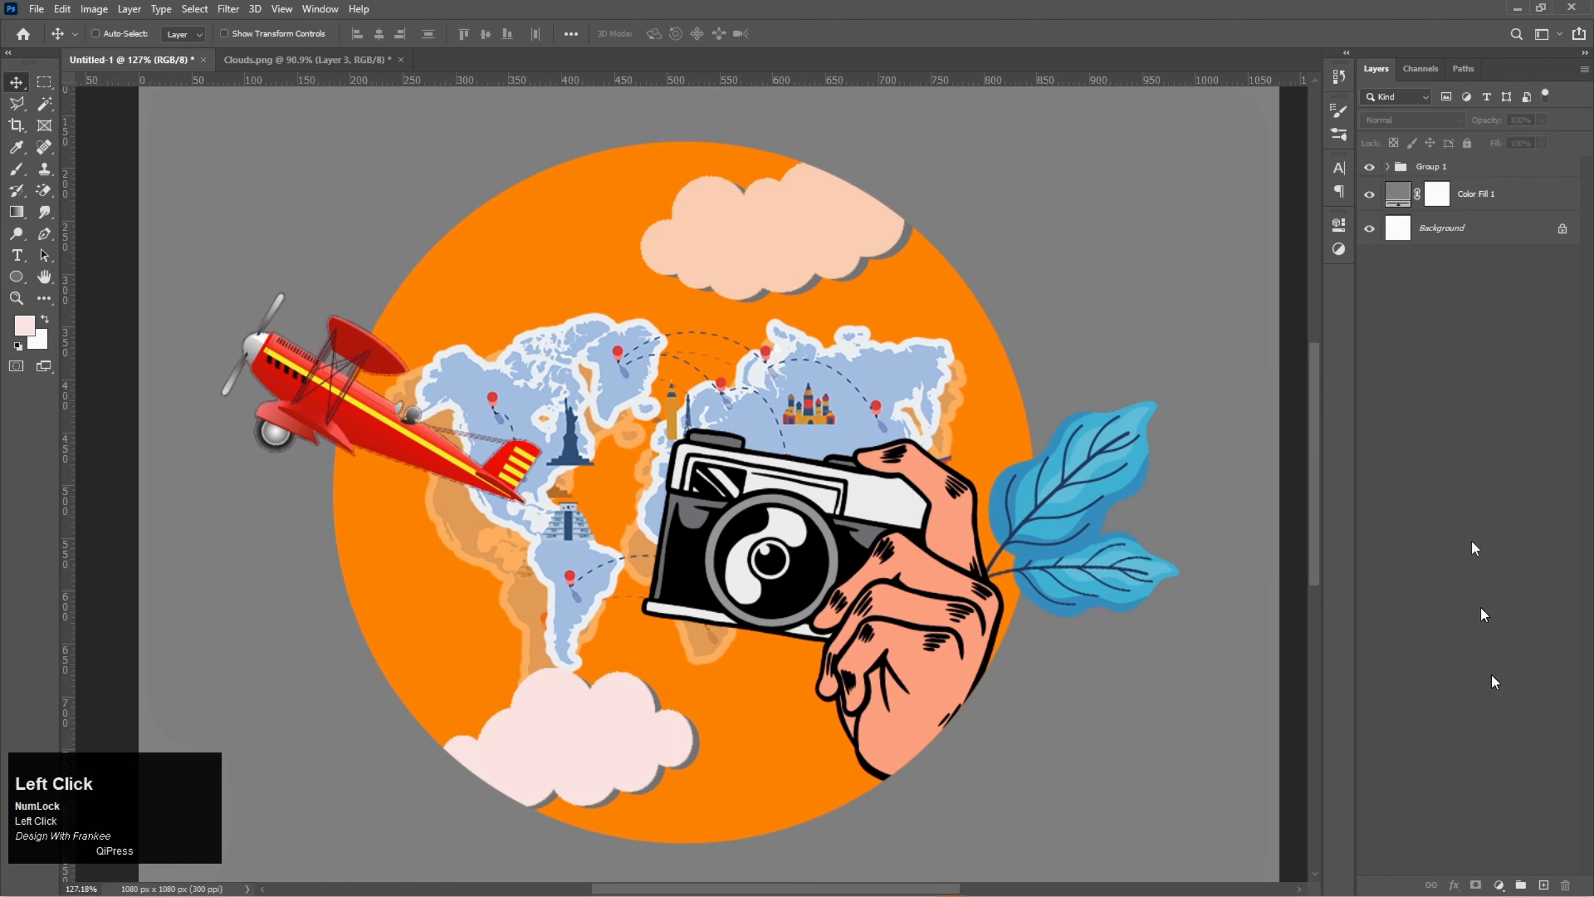
{"action": "left_click", "coordinate": [1371, 168]}
{"action": "left_click", "coordinate": [1370, 167]}
{"action": "left_click", "coordinate": [1455, 170]}
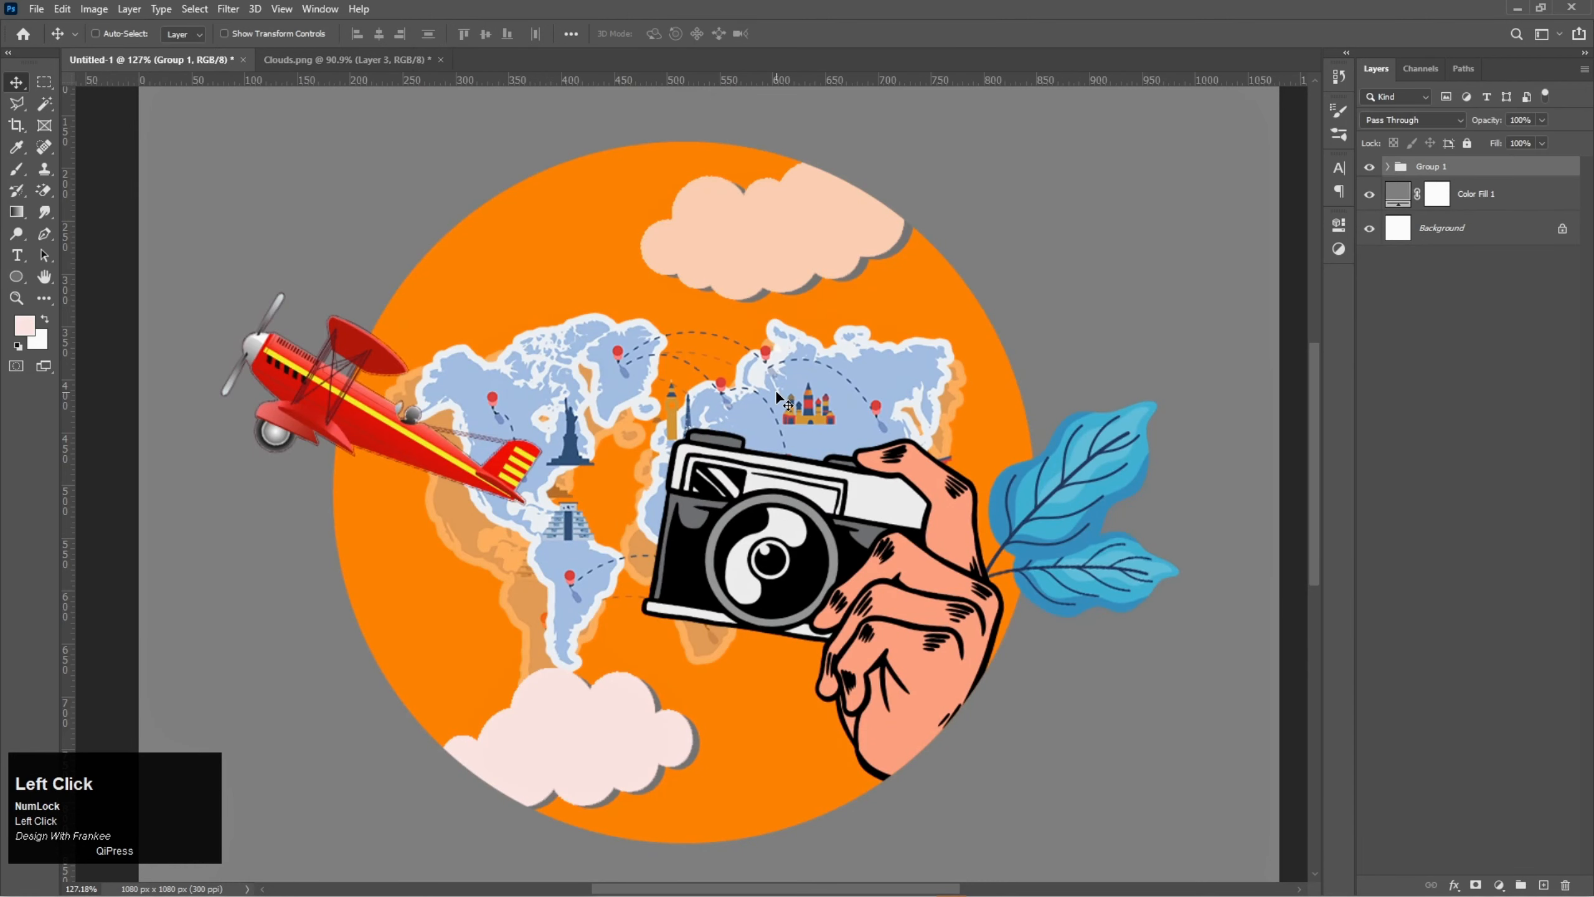
- Add the text "Enjoy Every Moment" above the orange circle
{"action": "scroll", "coordinate": [777, 390], "scroll_direction": "down", "scroll_amount": 1}
{"action": "left_click_drag", "start_coordinate": [702, 345], "coordinate": [726, 389]}
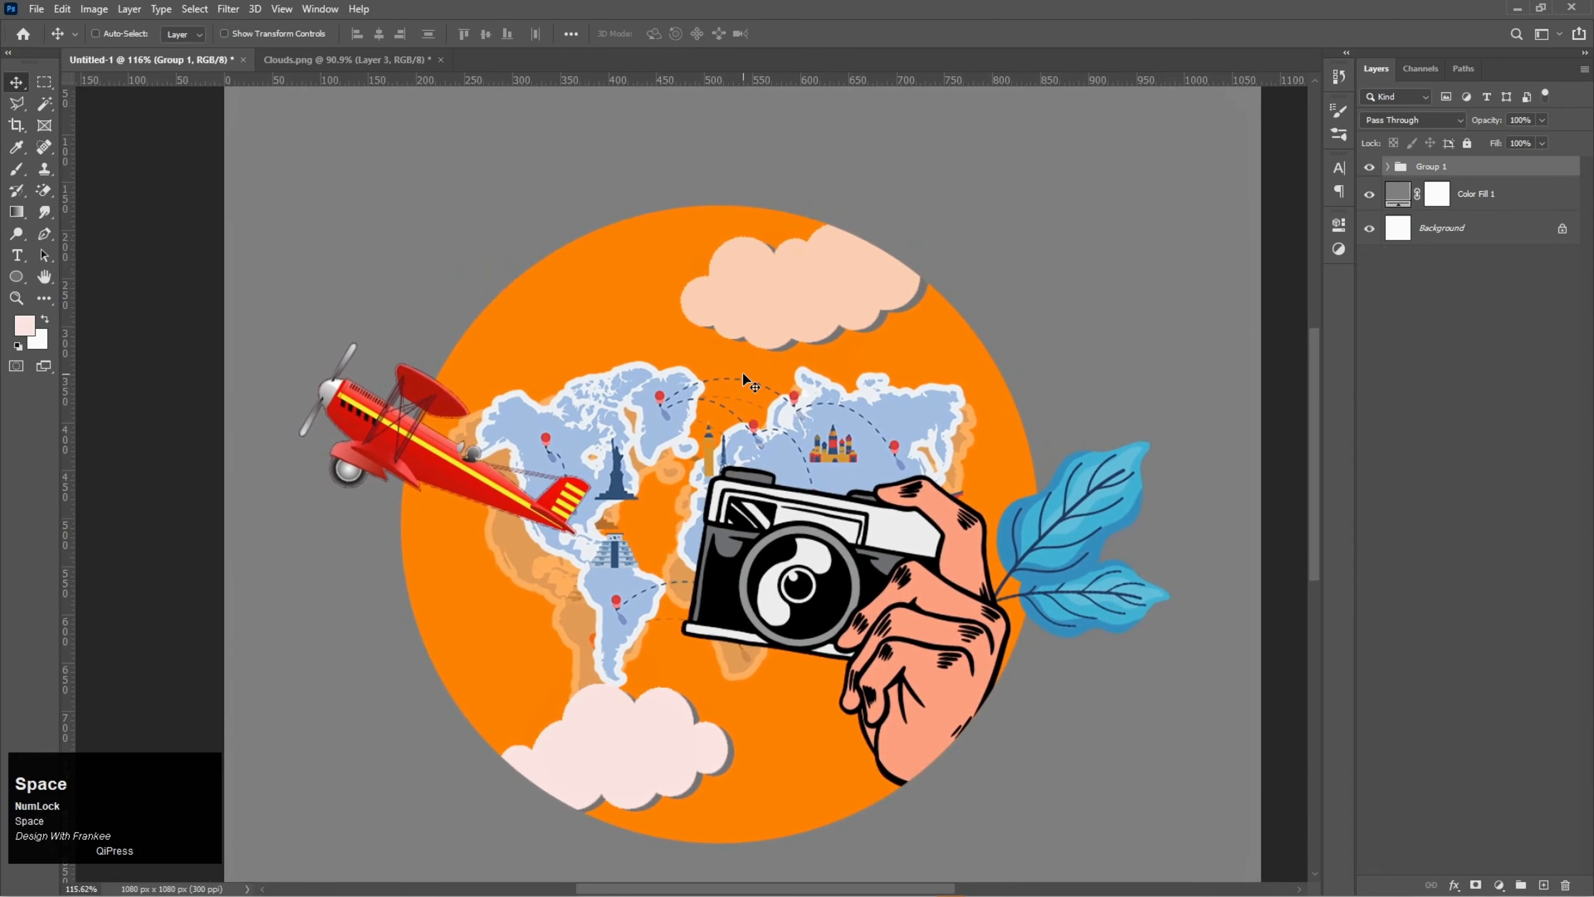
{"action": "key", "text": "t"}
{"action": "left_click", "coordinate": [699, 183]}
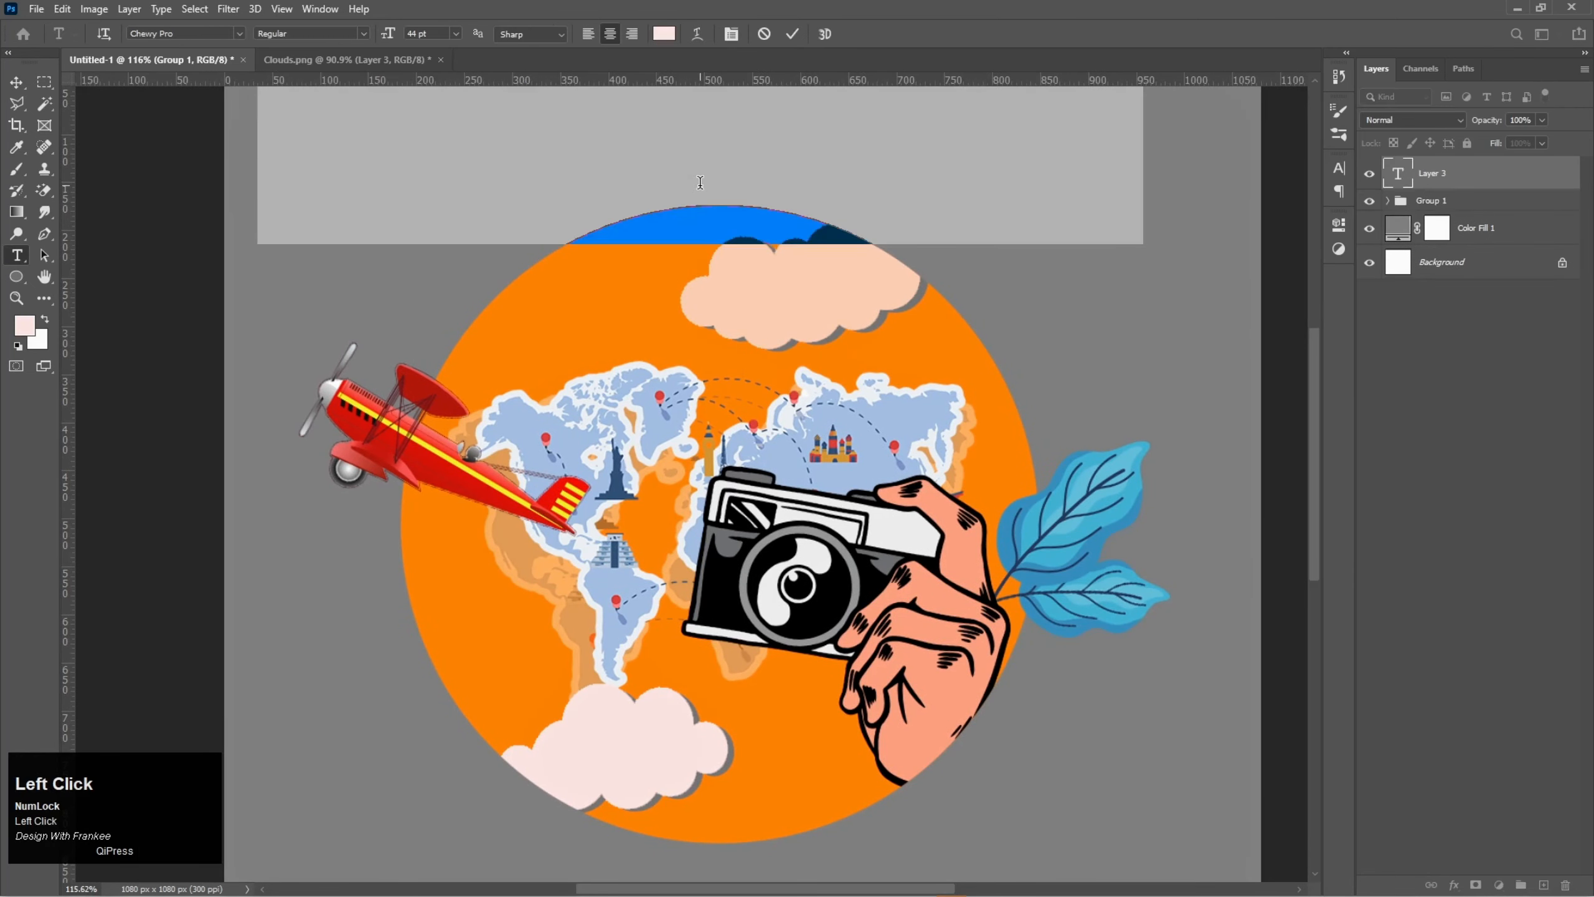
{"action": "type", "text": "En"}
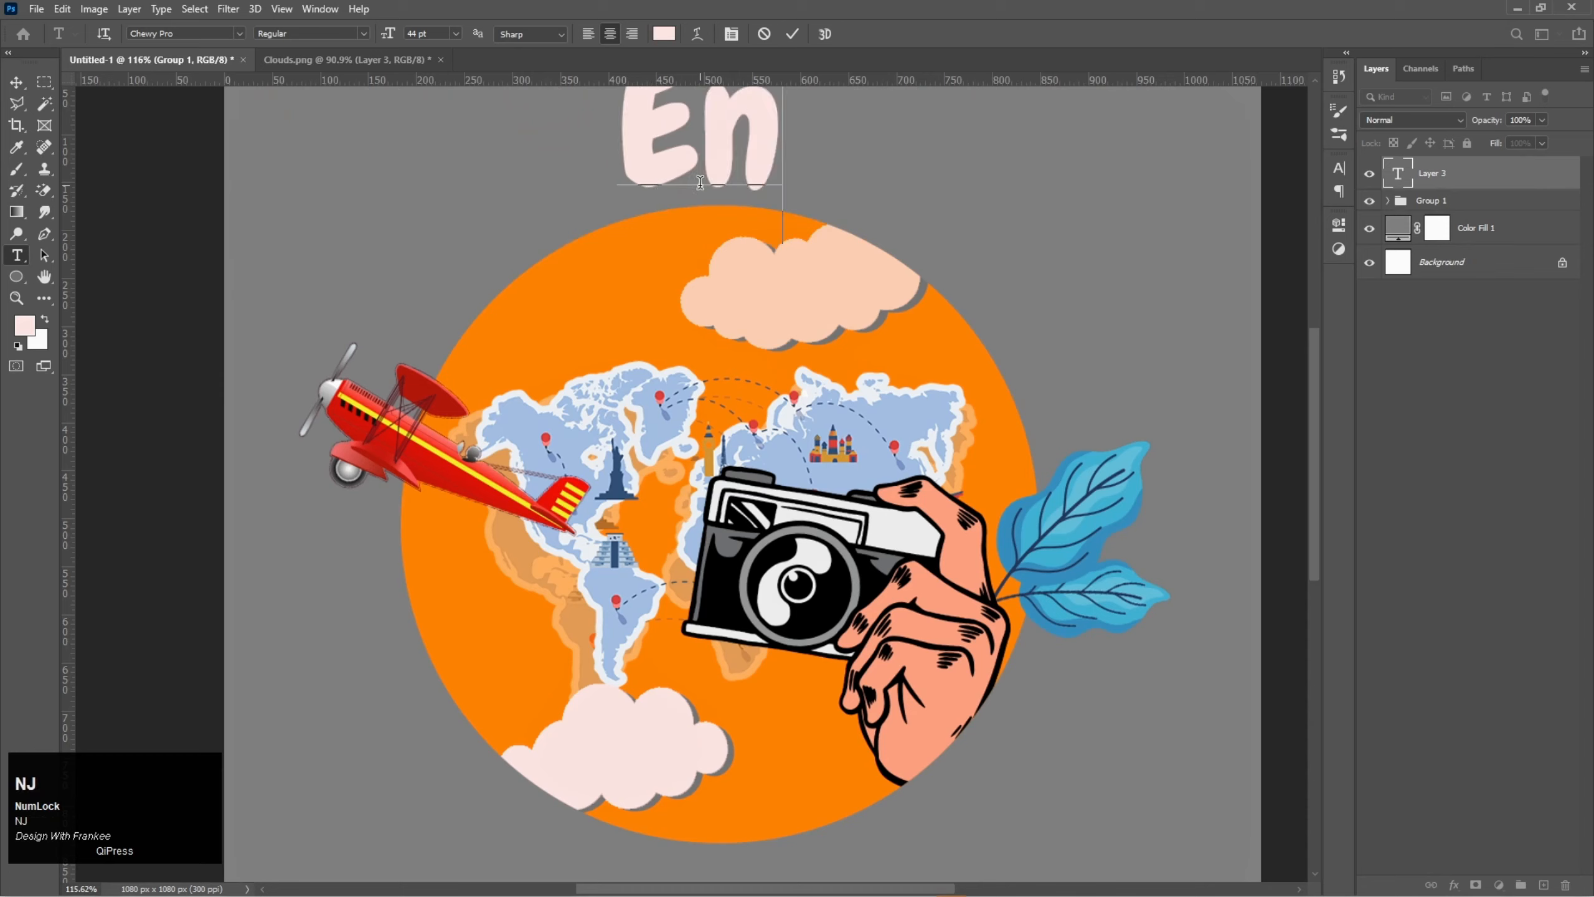
{"action": "type", "text": "joy Ev"}
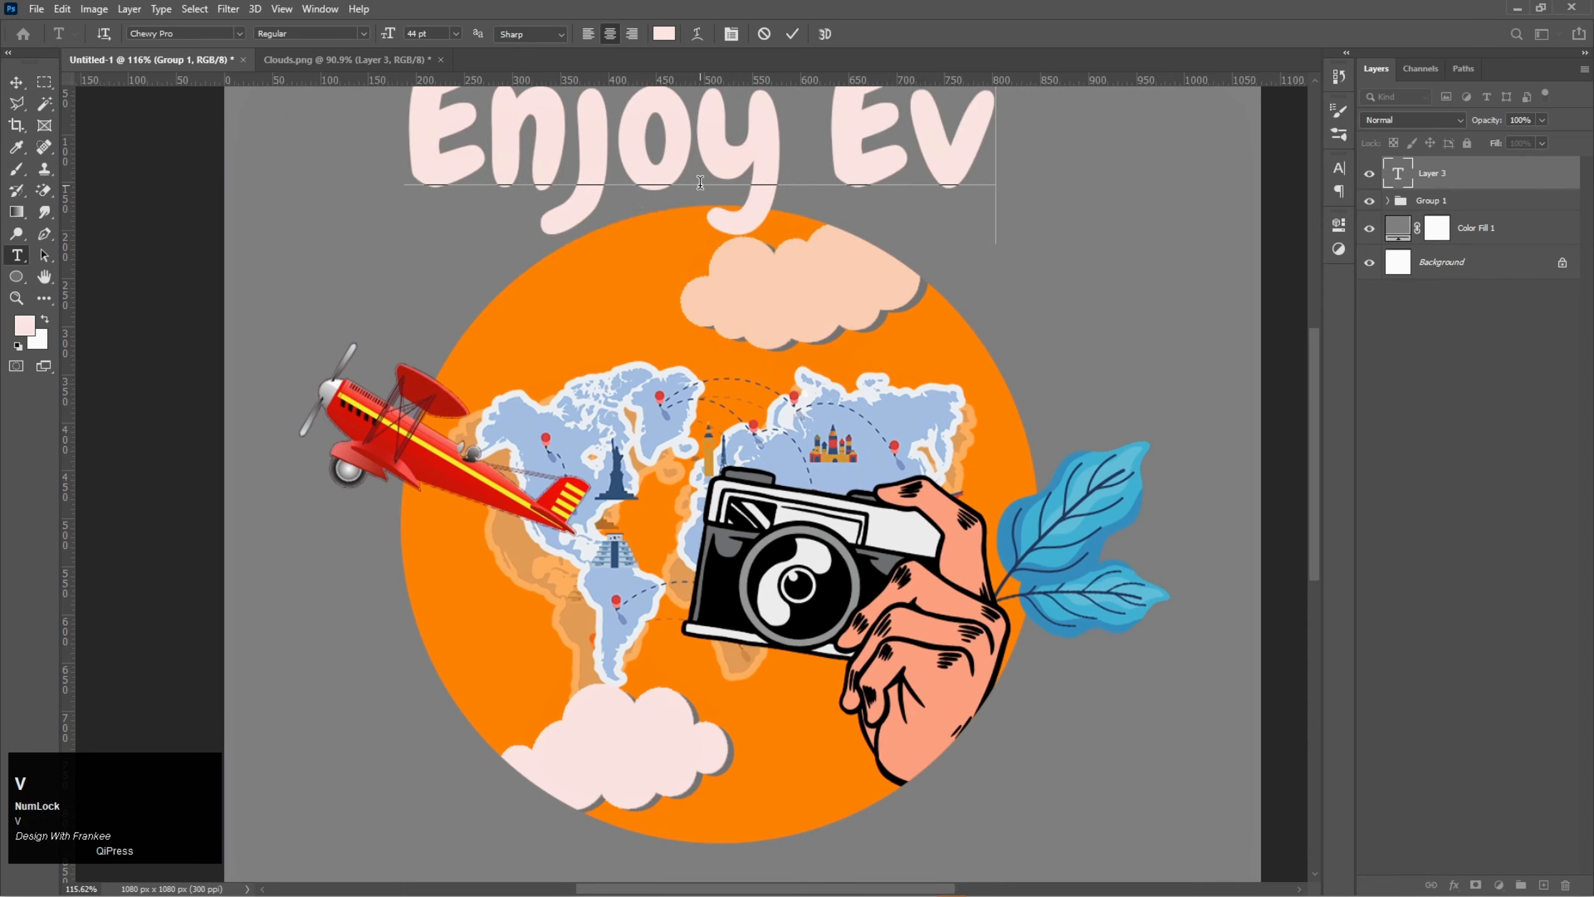
{"action": "type", "text": "ery Momen"}
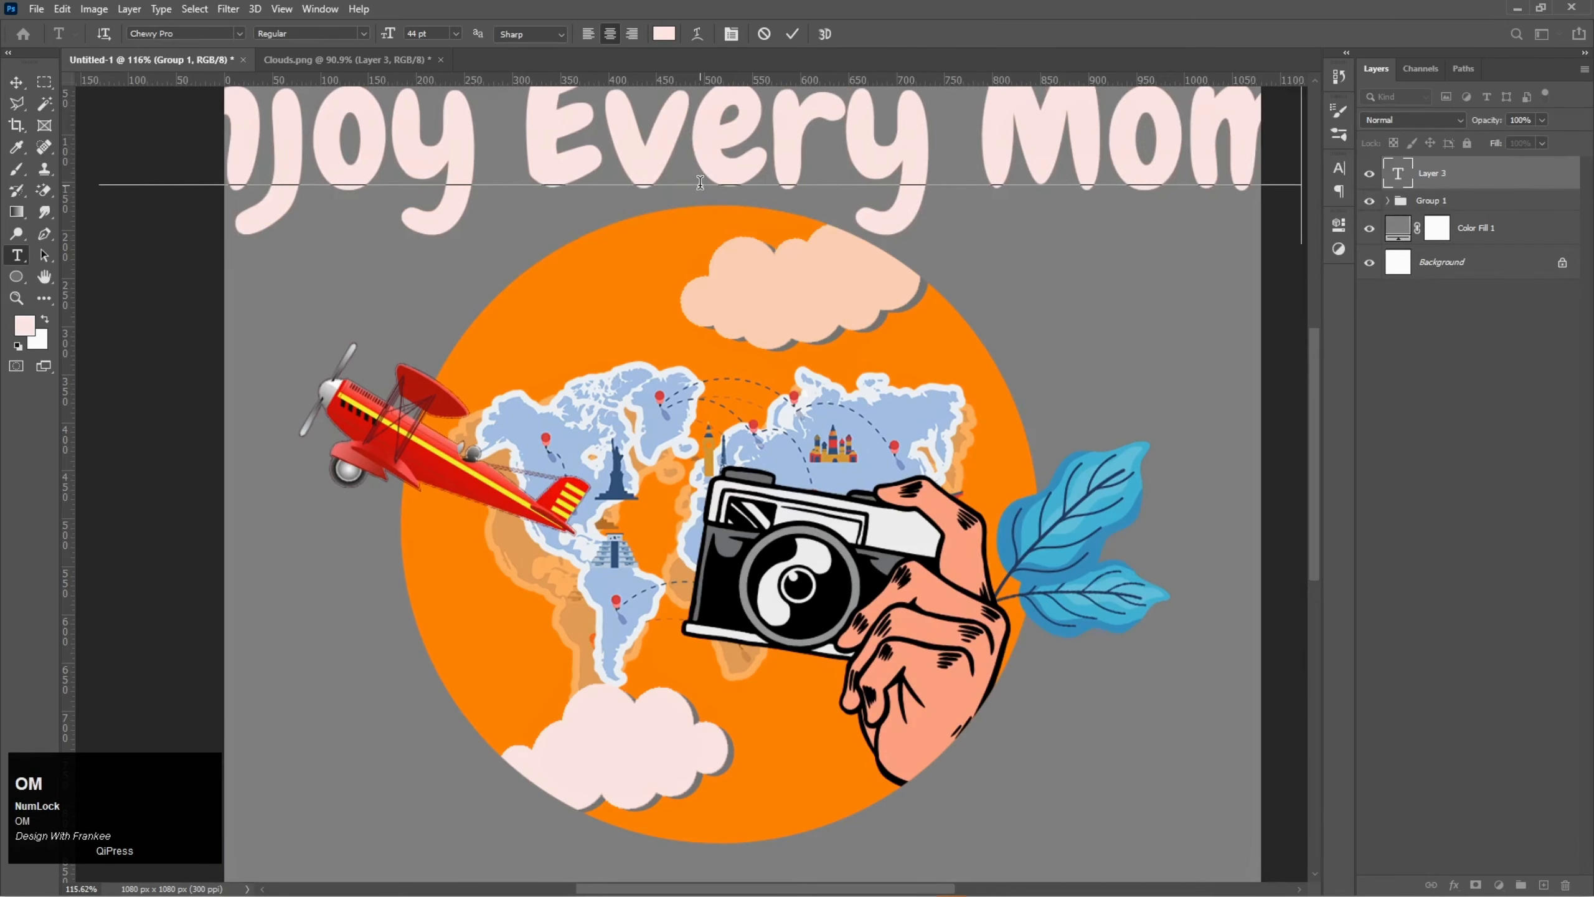
{"action": "type", "text": "t"}
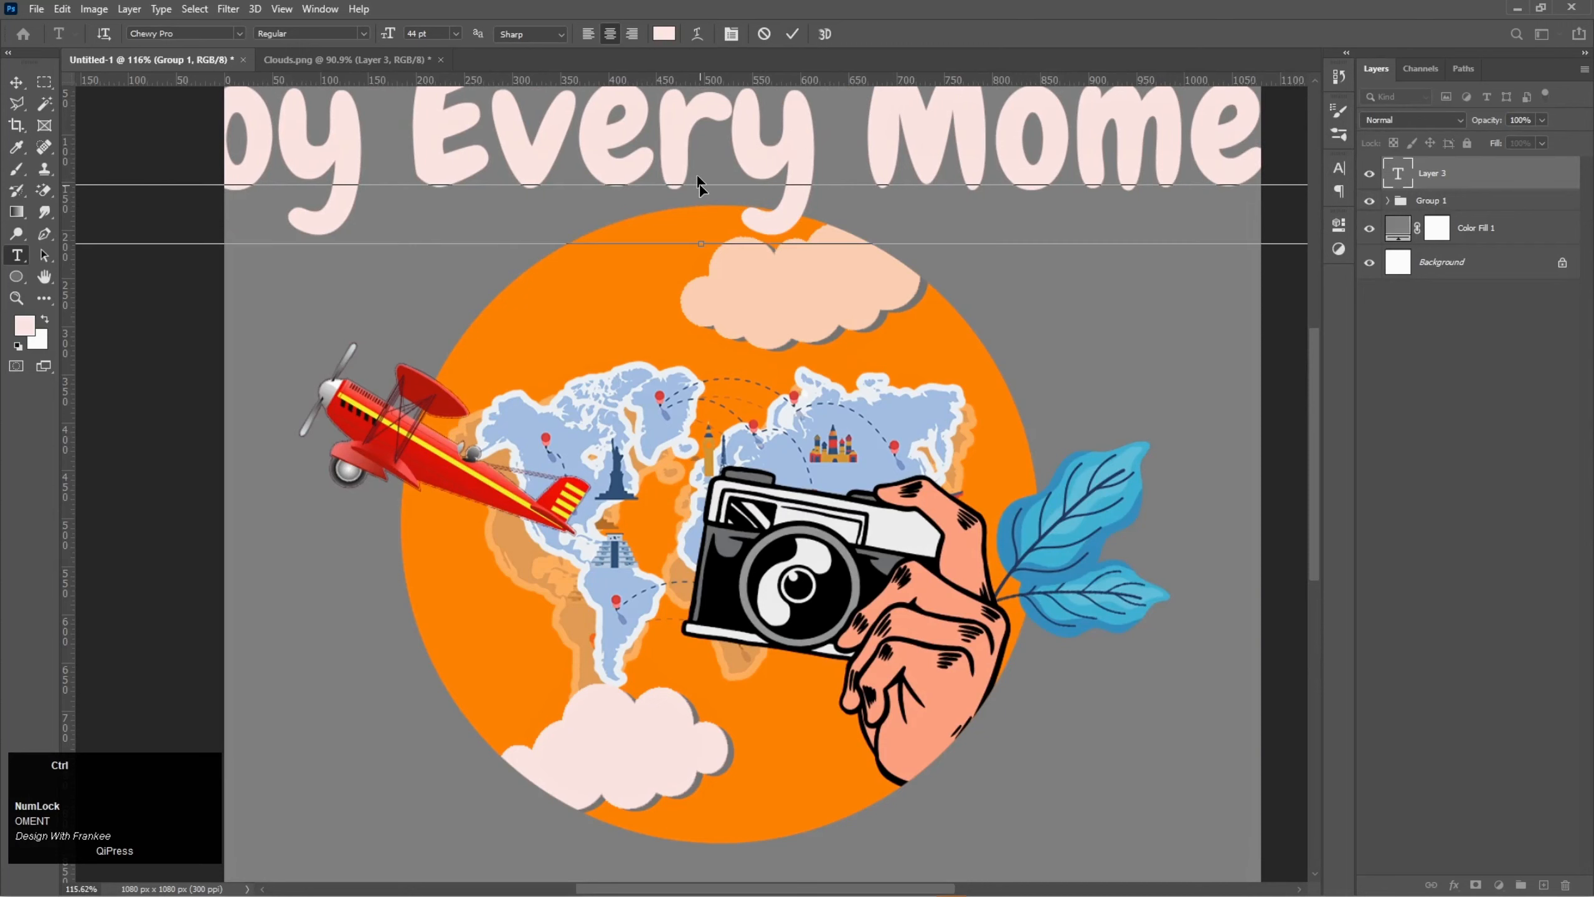
- Change the colour of the whole Enjoy Every Moment text to white #ffffff
{"action": "key", "text": "ctrl+a"}
{"action": "left_click", "coordinate": [665, 35]}
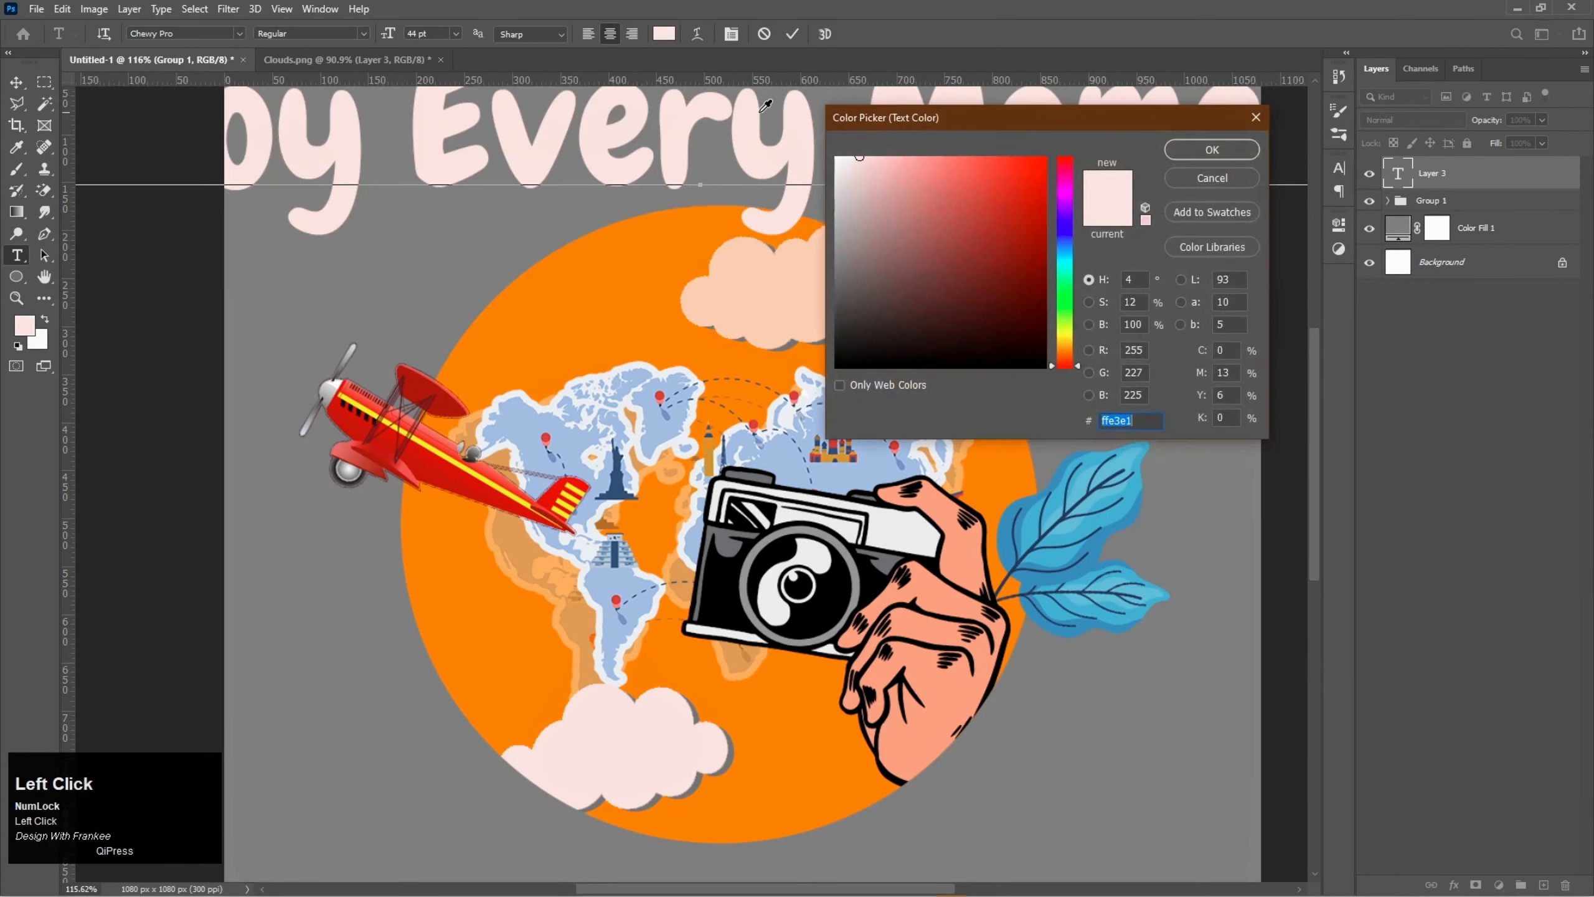
{"action": "left_click", "coordinate": [837, 157]}
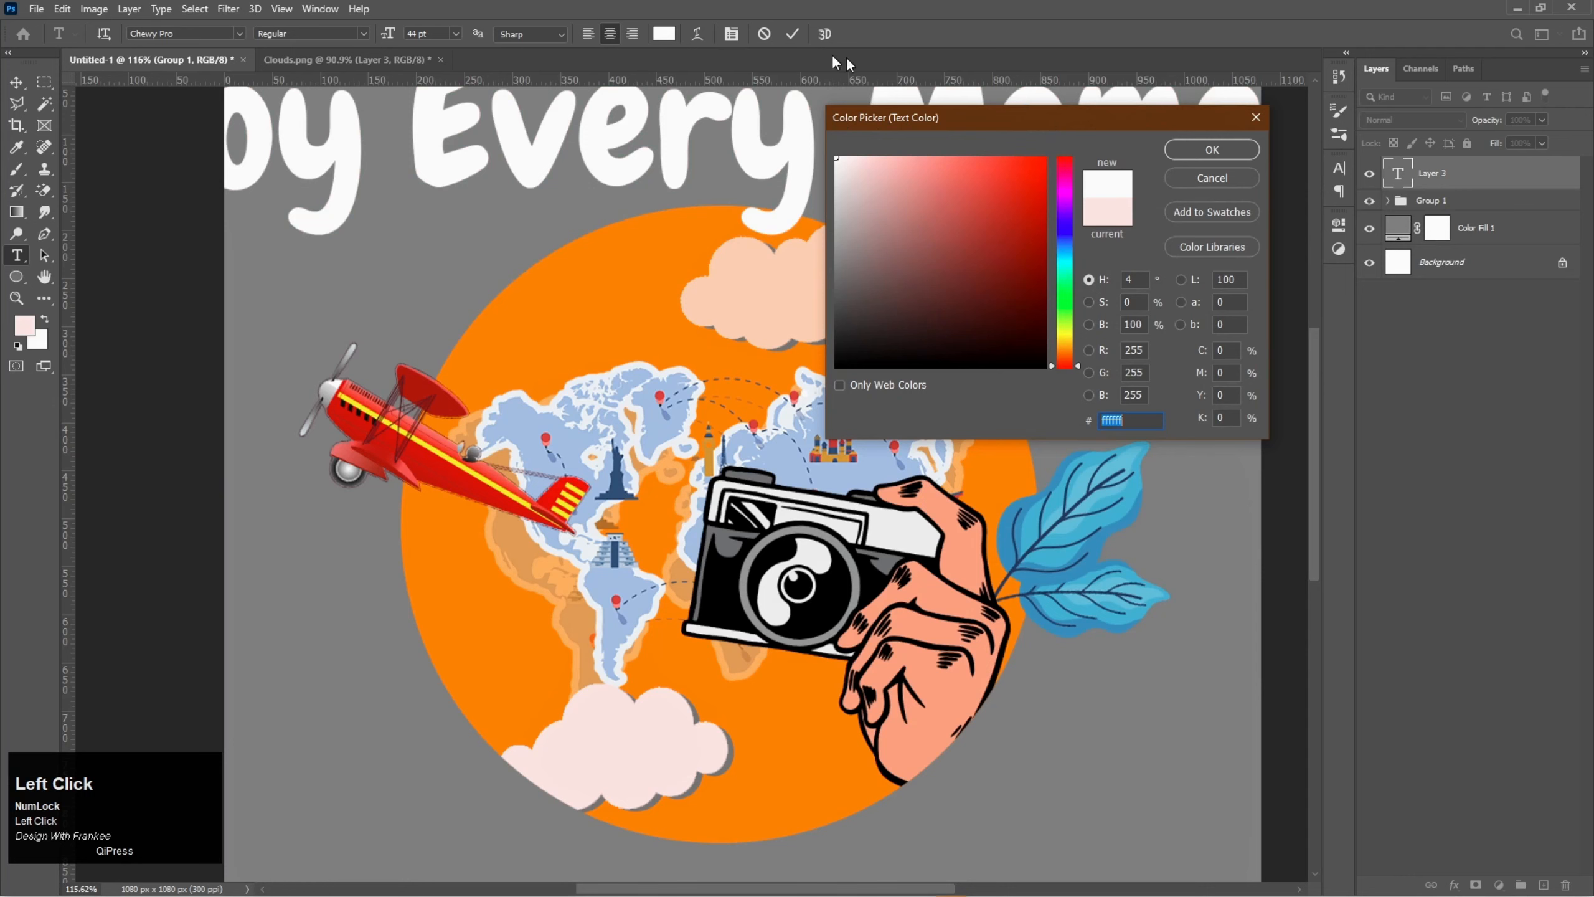
{"action": "left_click", "coordinate": [1199, 152]}
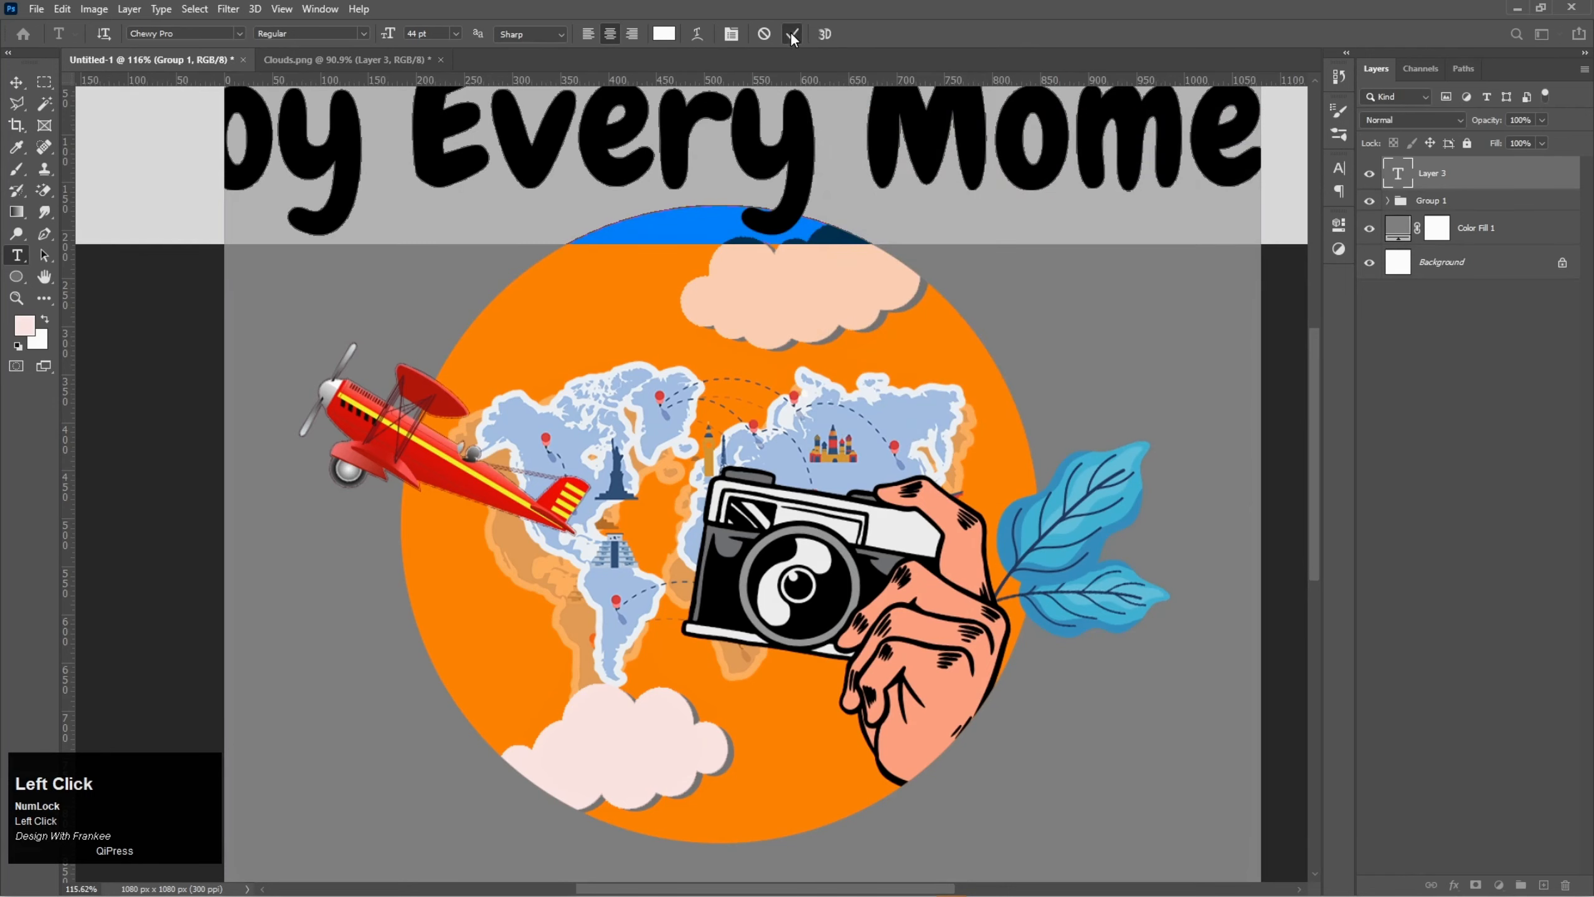
{"action": "left_click", "coordinate": [791, 33]}
- Scale the Enjoy Every Moment text to about 29.11%, keeping it above the orange circle
{"action": "key", "text": "ctrl+t"}
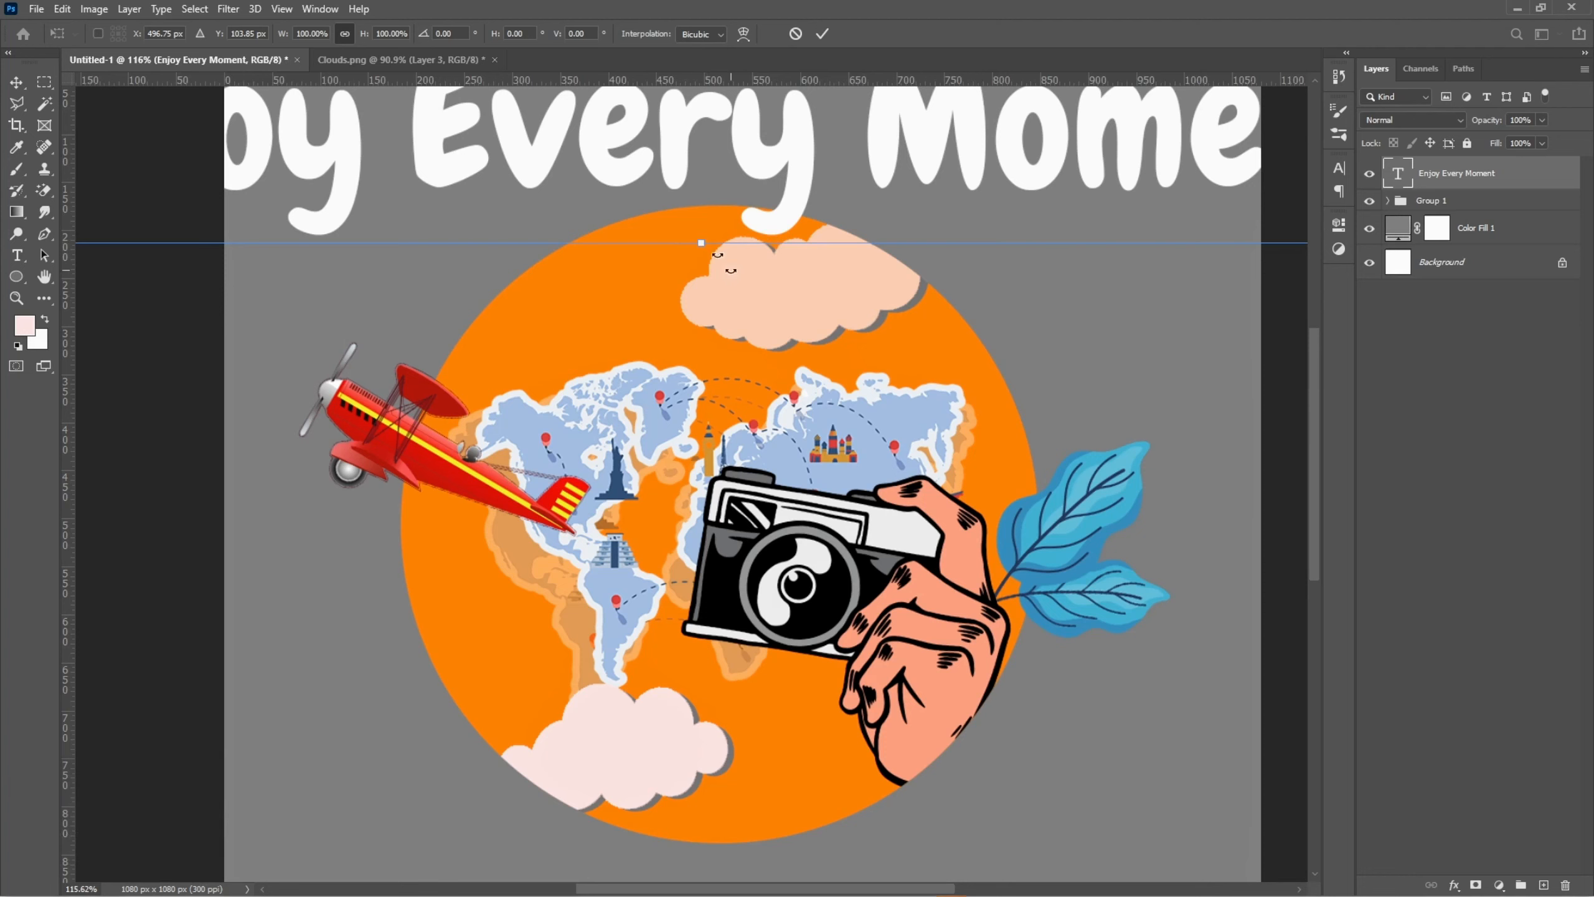
{"action": "scroll", "coordinate": [704, 242], "scroll_direction": "down", "scroll_amount": 2, "text": "alt"}
{"action": "left_click_drag", "start_coordinate": [670, 275], "coordinate": [655, 218]}
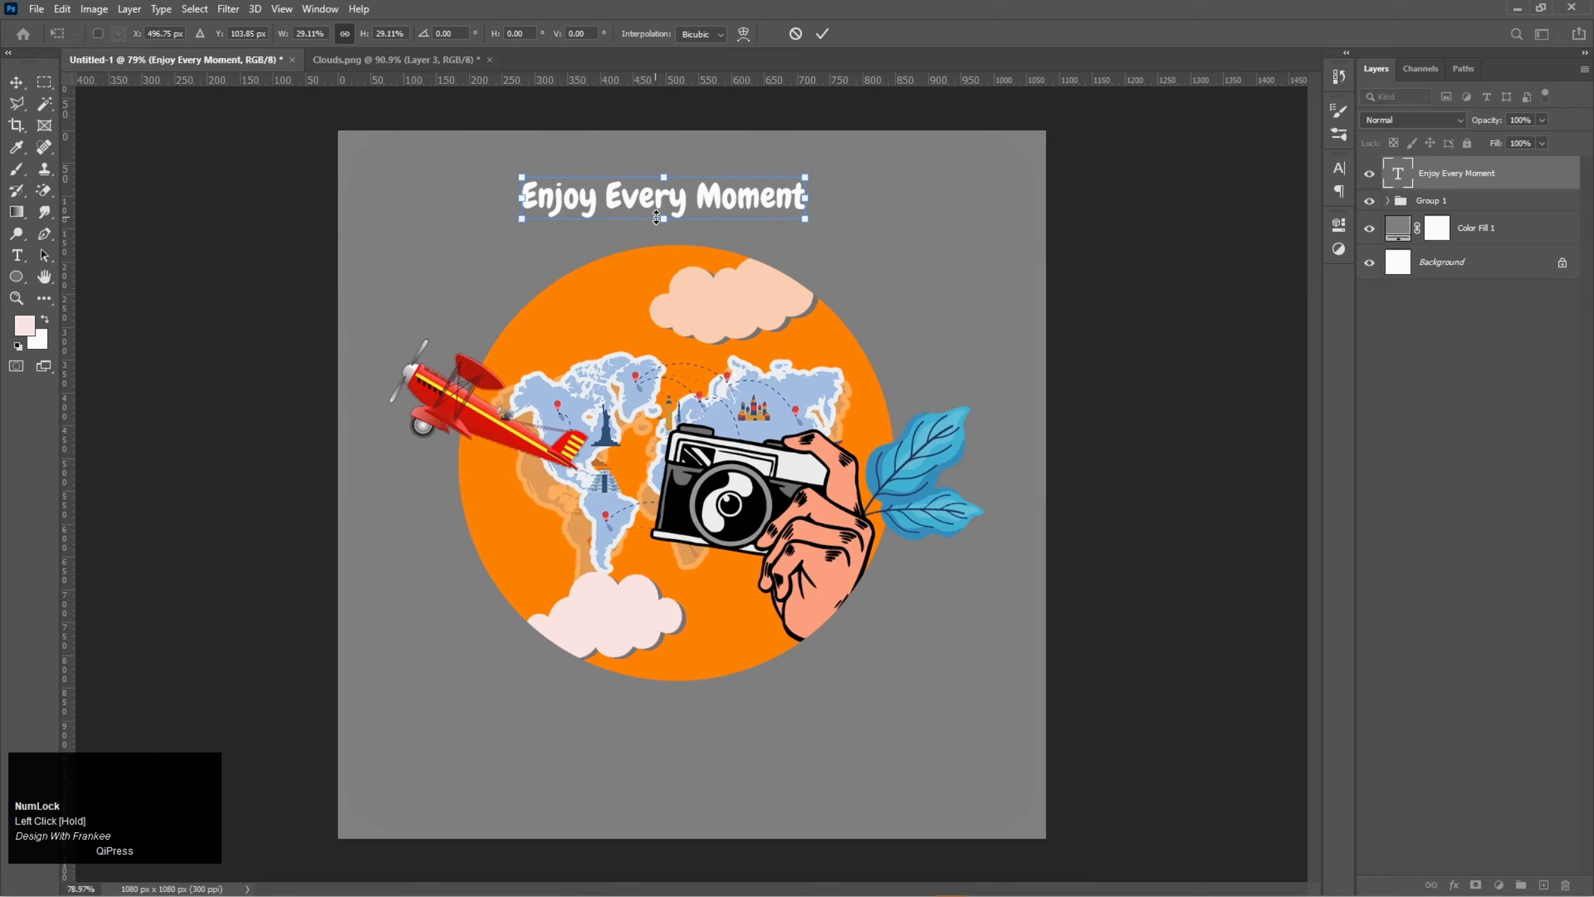
{"action": "double_click", "coordinate": [680, 208]}
{"action": "key", "text": "ctrl+0"}
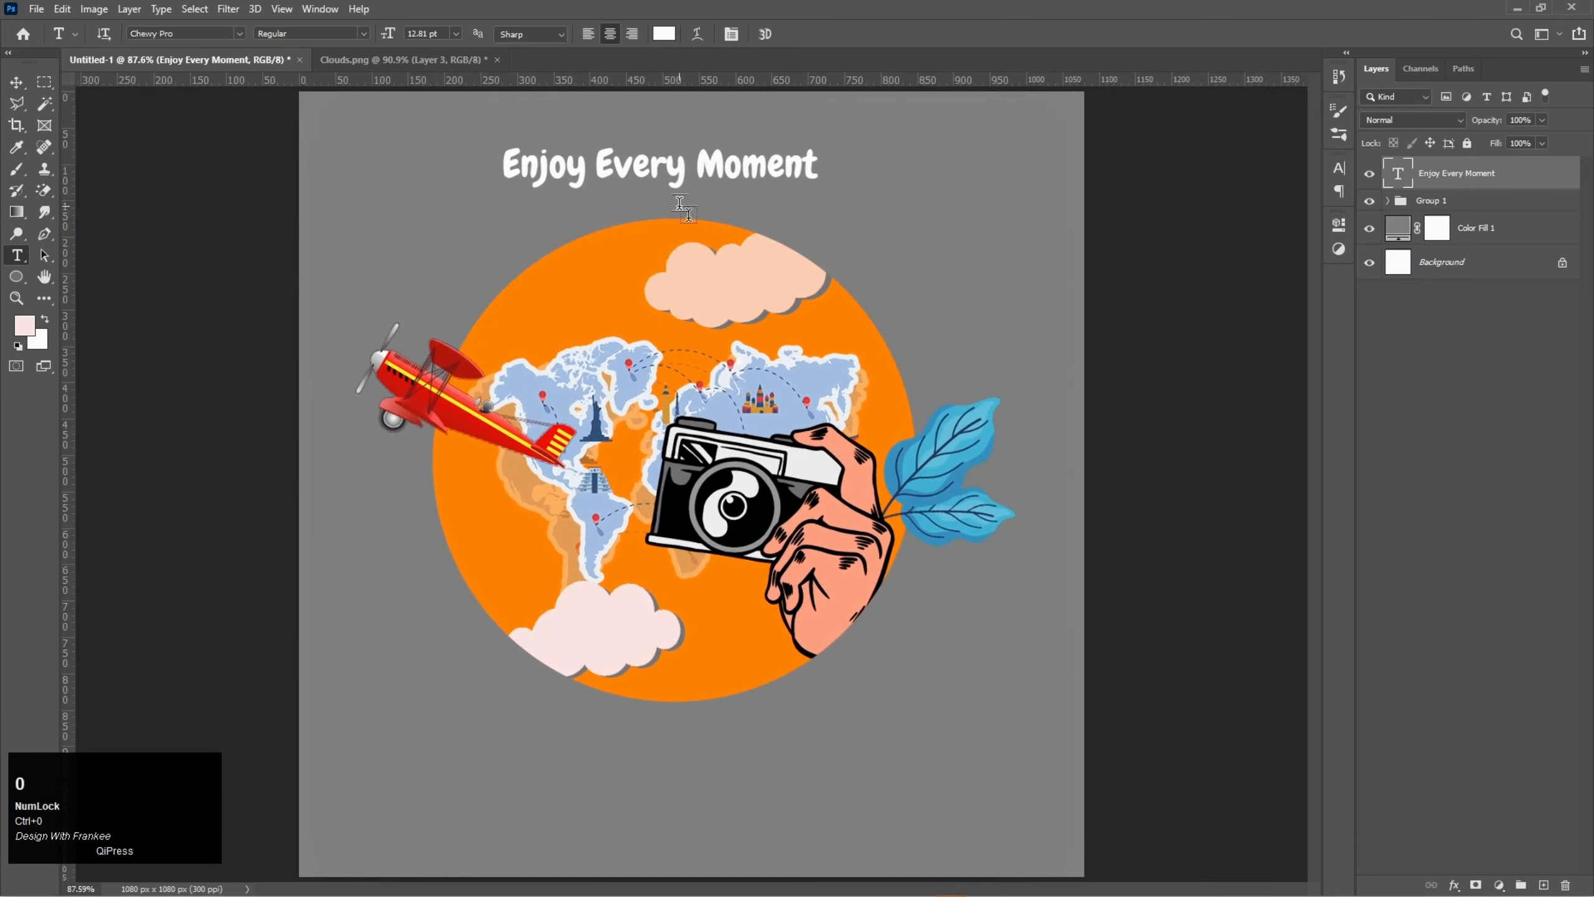
- Warp the Enjoy Every Moment text with the Arc style
{"action": "scroll", "coordinate": [680, 205], "scroll_direction": "up", "scroll_amount": 3}
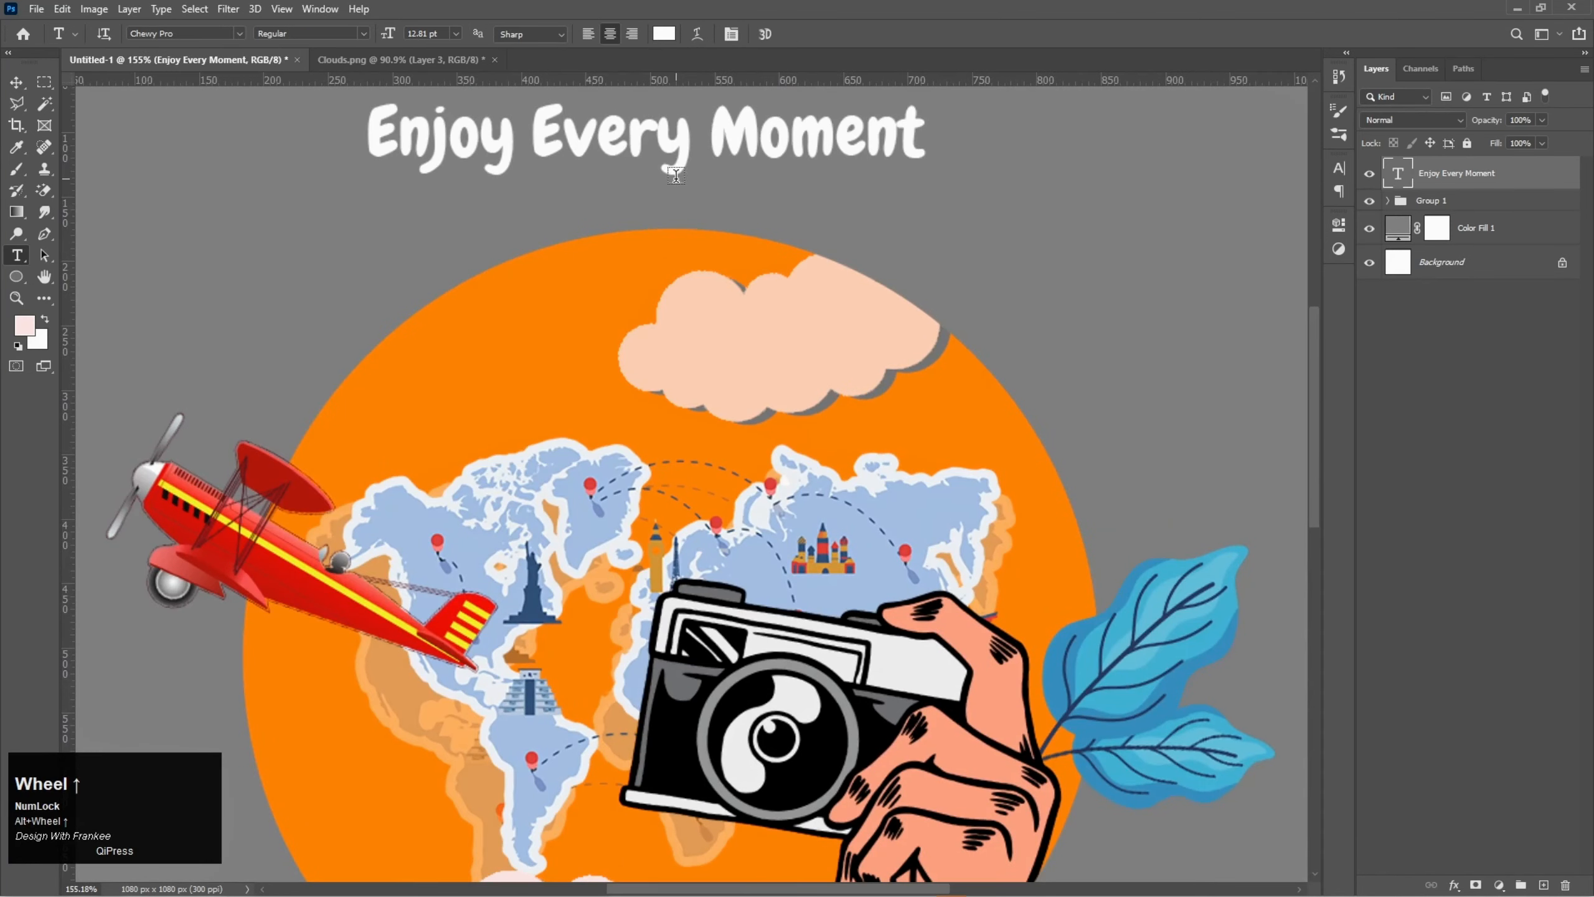
{"action": "left_click_drag", "start_coordinate": [680, 204], "coordinate": [734, 252]}
{"action": "key", "text": "v"}
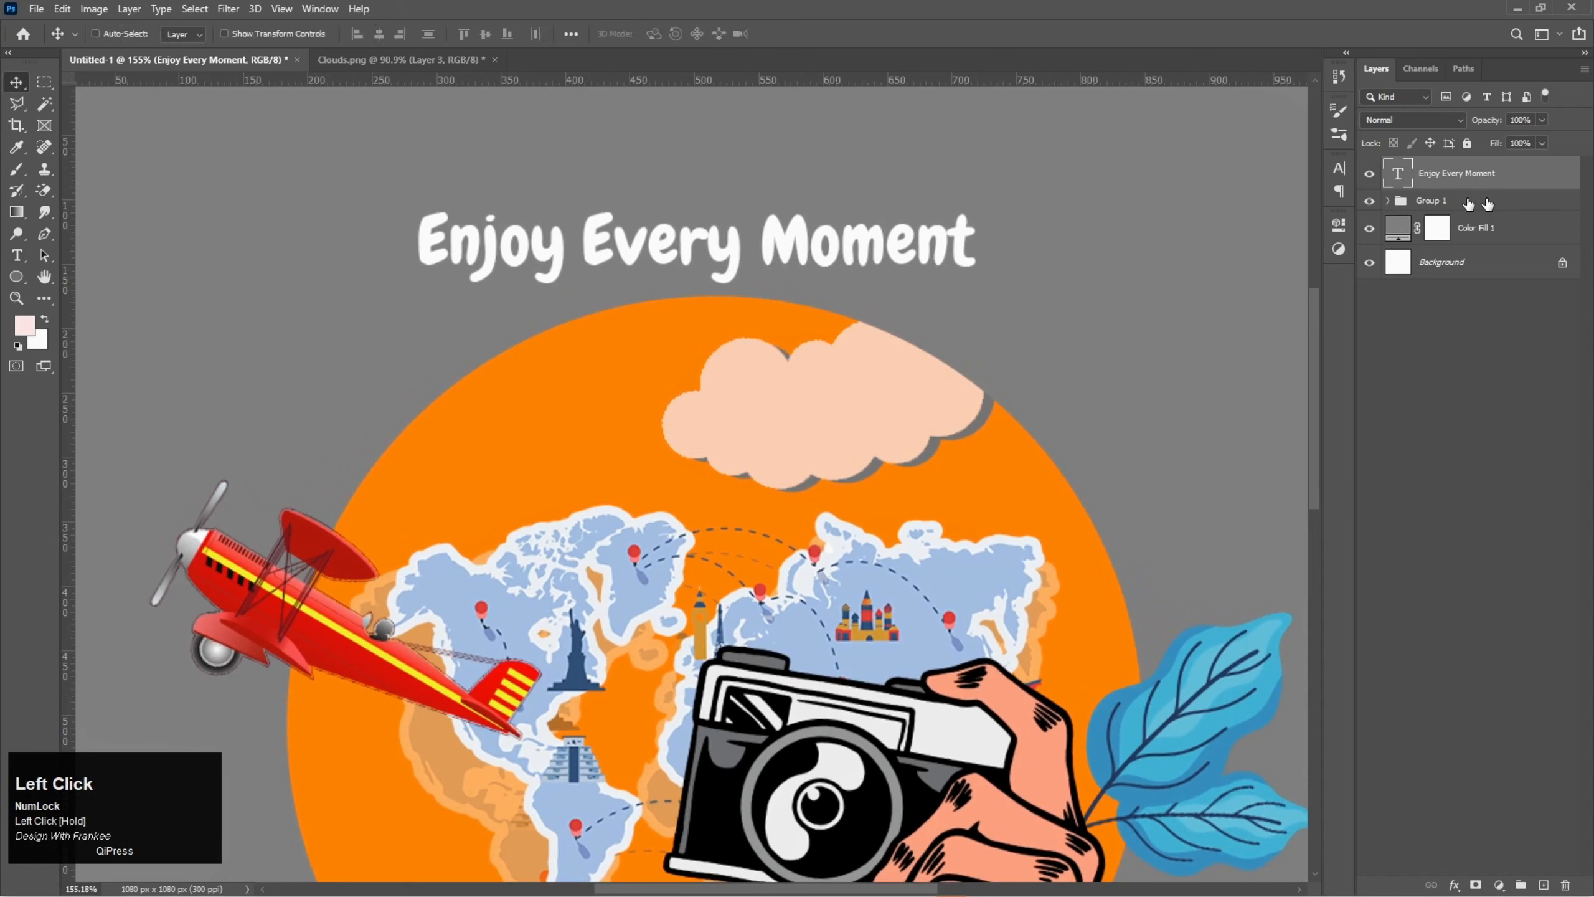
{"action": "double_click", "coordinate": [1399, 175]}
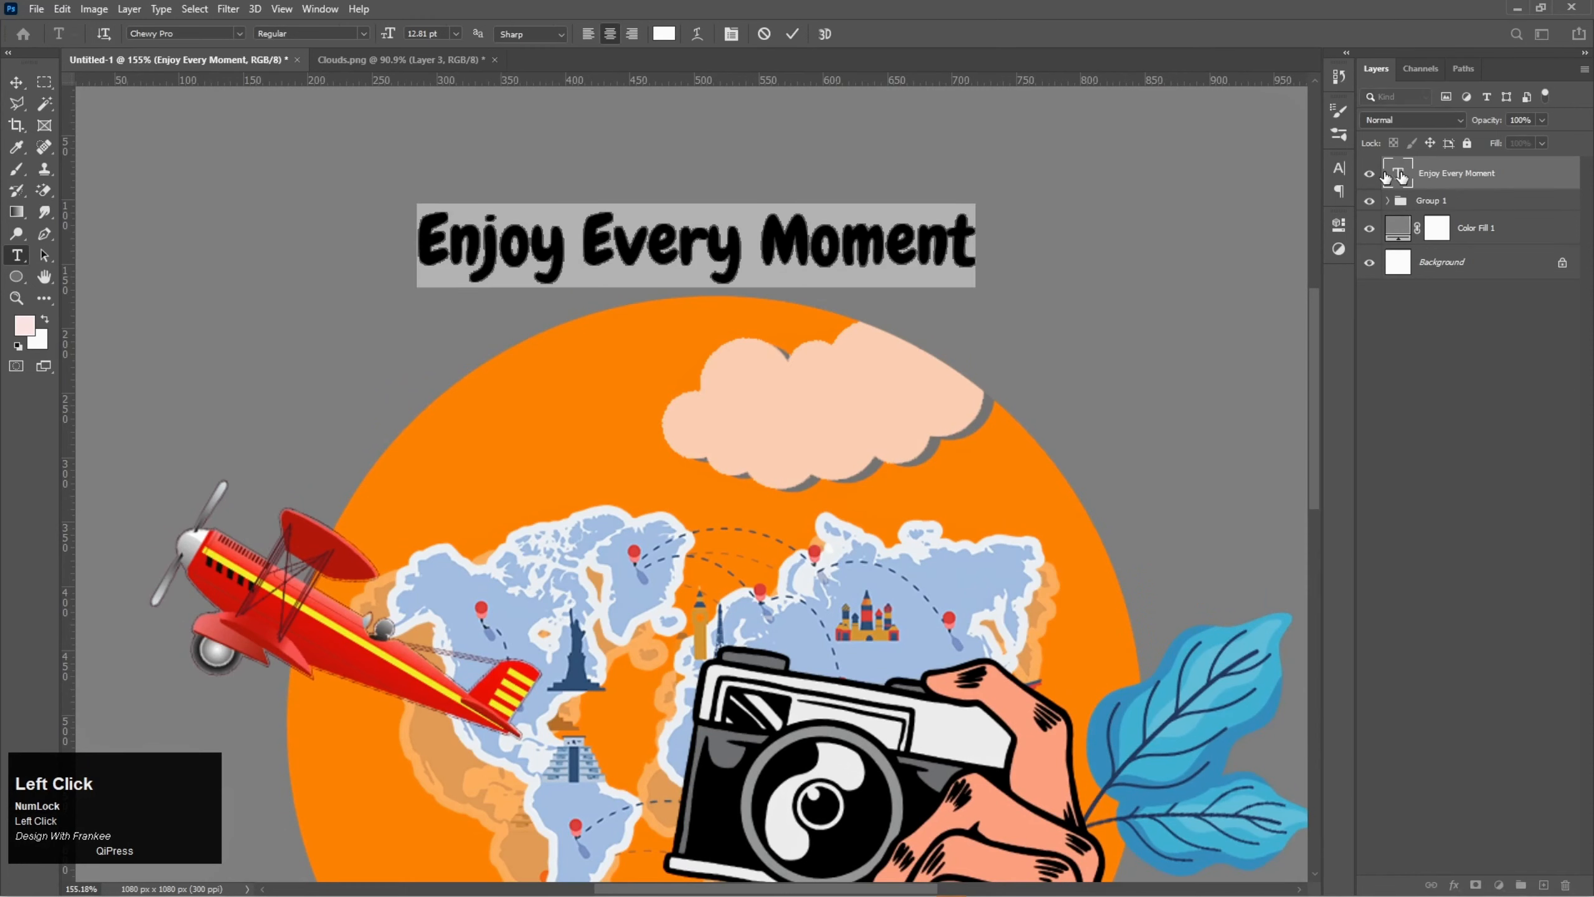
{"action": "left_click", "coordinate": [698, 34]}
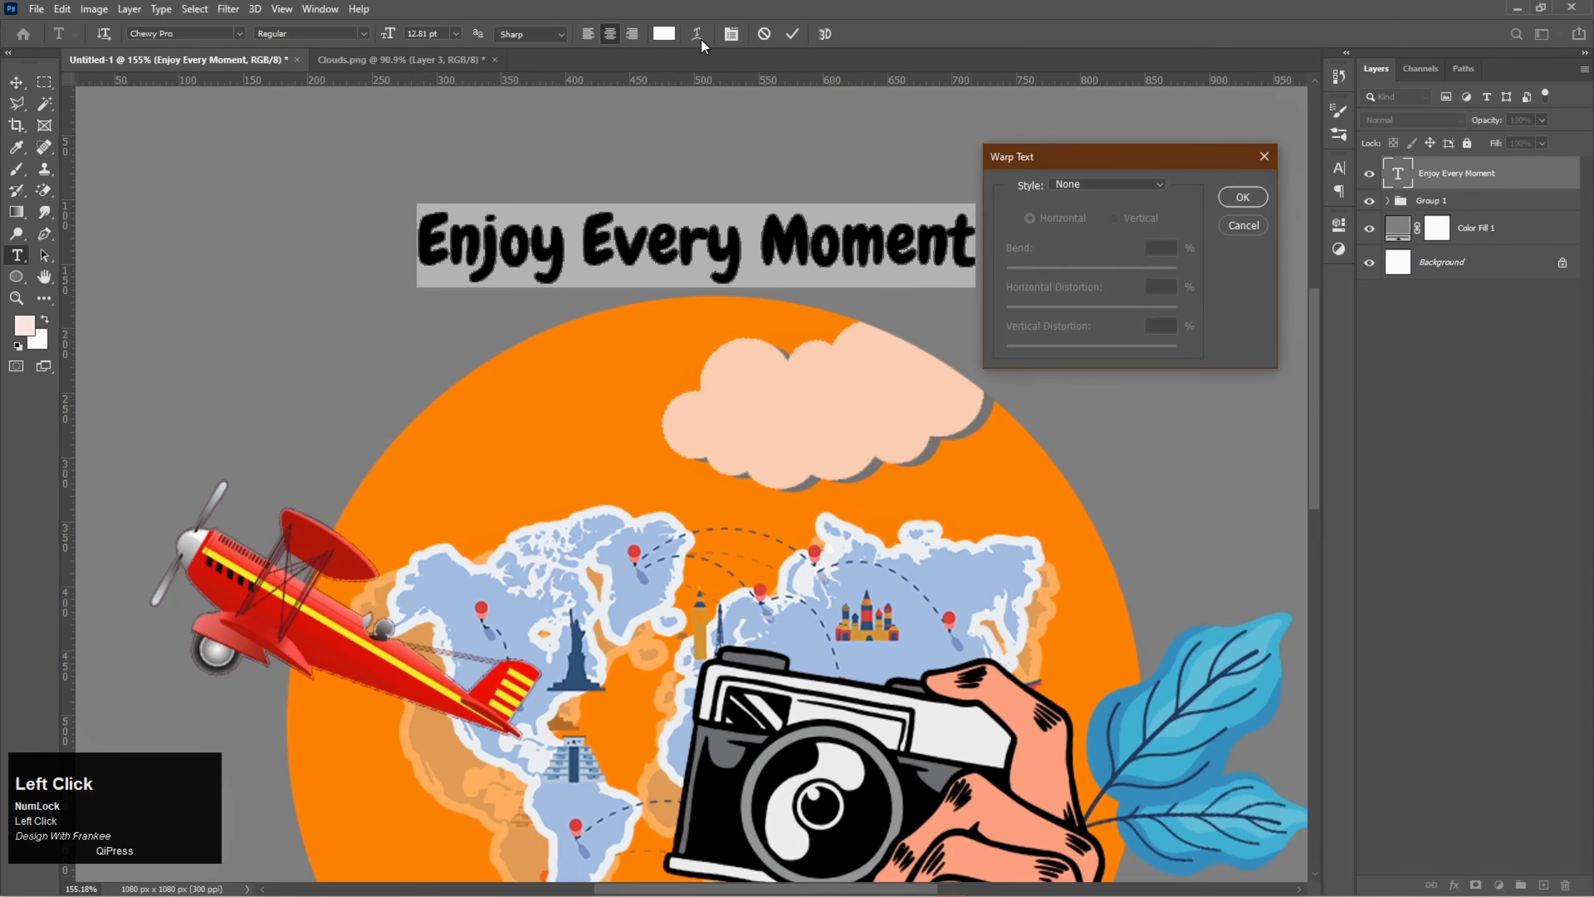
{"action": "left_click", "coordinate": [1114, 180]}
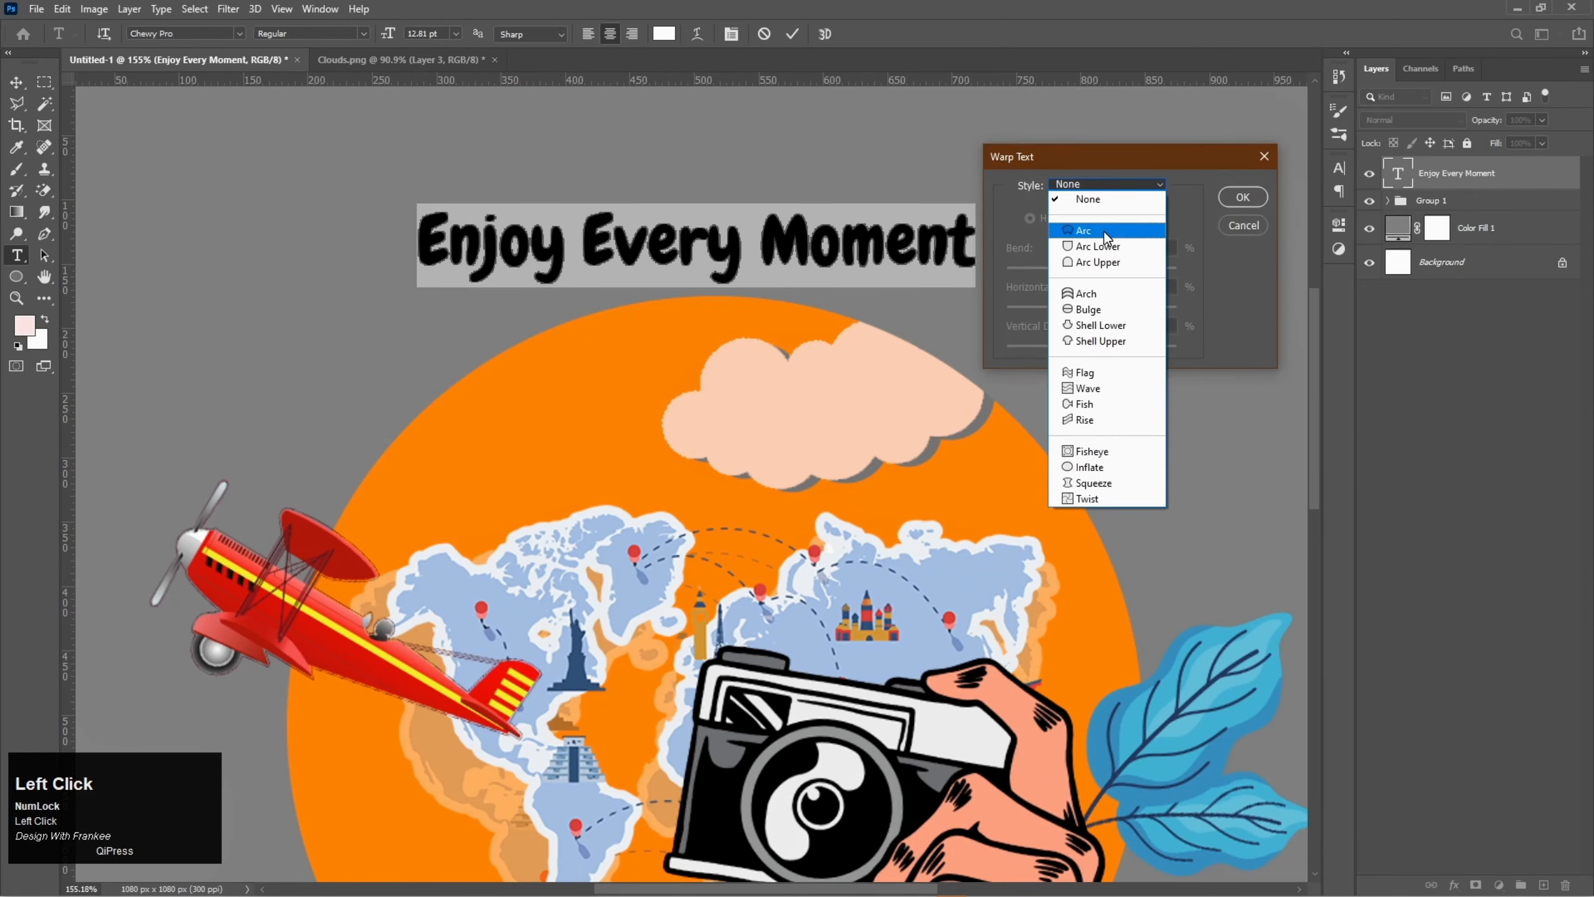
{"action": "left_click", "coordinate": [1104, 215]}
{"action": "left_click", "coordinate": [1243, 197]}
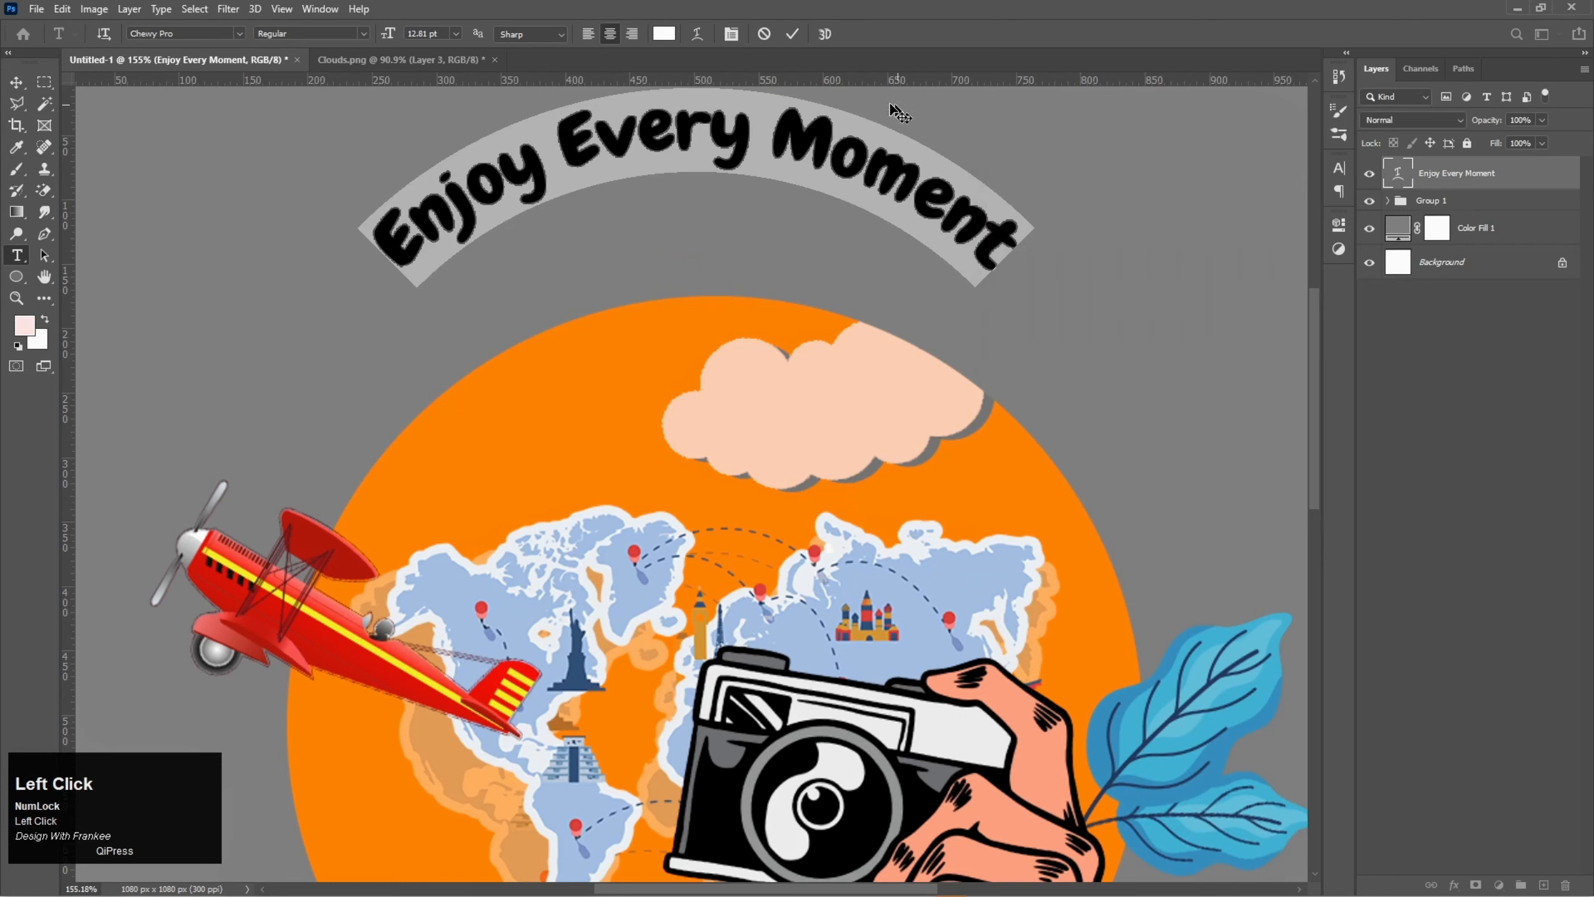
{"action": "left_click", "coordinate": [792, 34]}
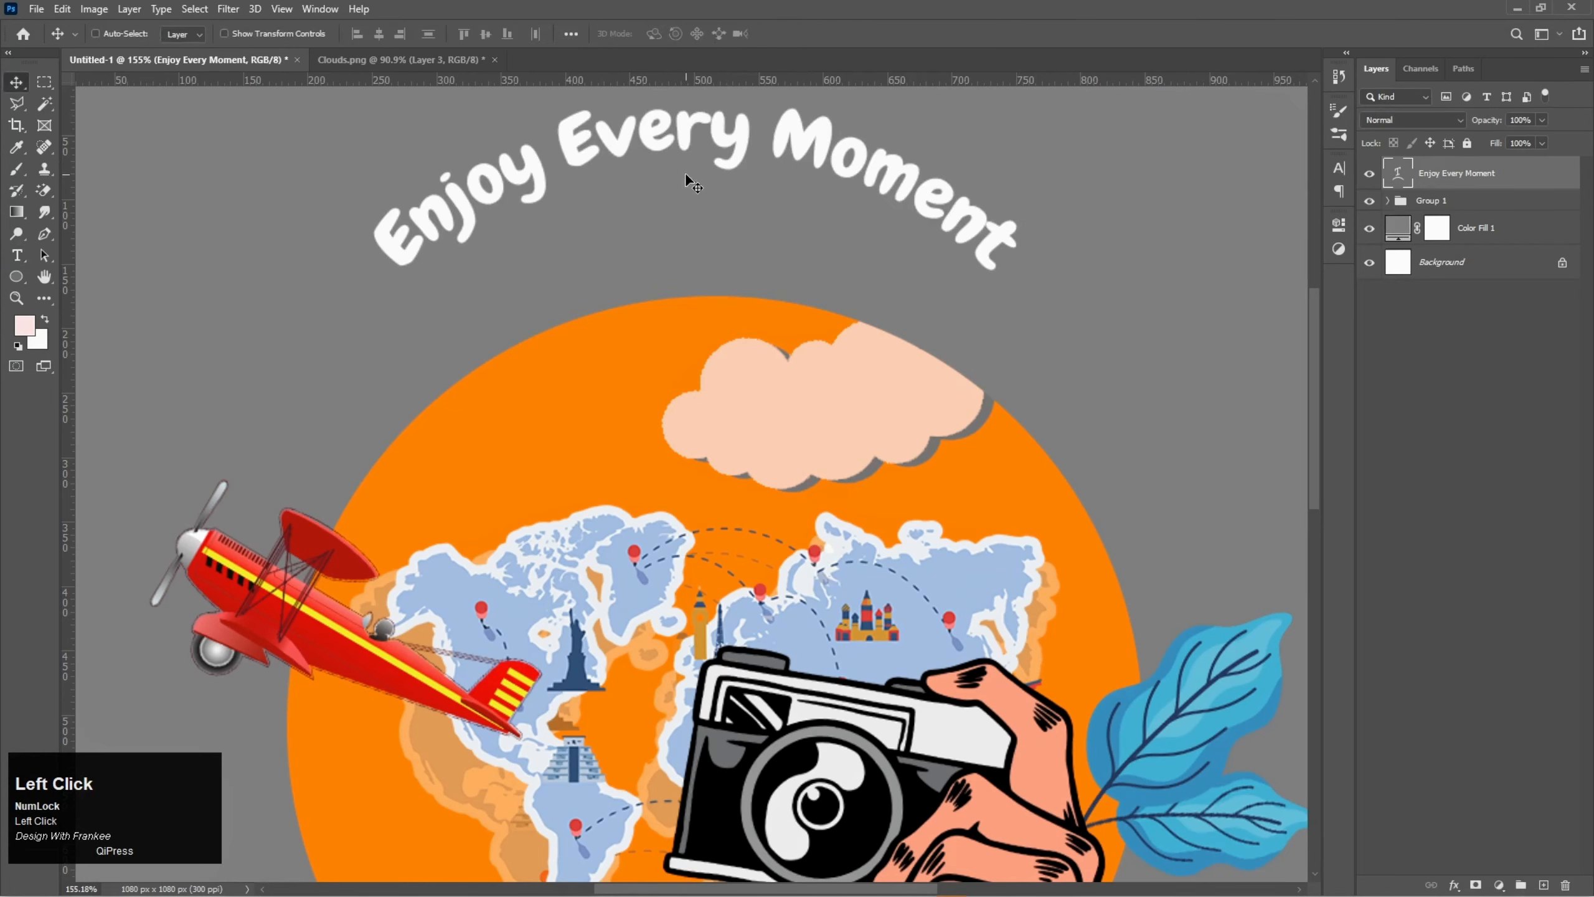
- Move the arched text down to the circle's upper edge, scale it to about 128.72% and centre it above the circle
{"action": "left_click_drag", "start_coordinate": [703, 146], "coordinate": [723, 244]}
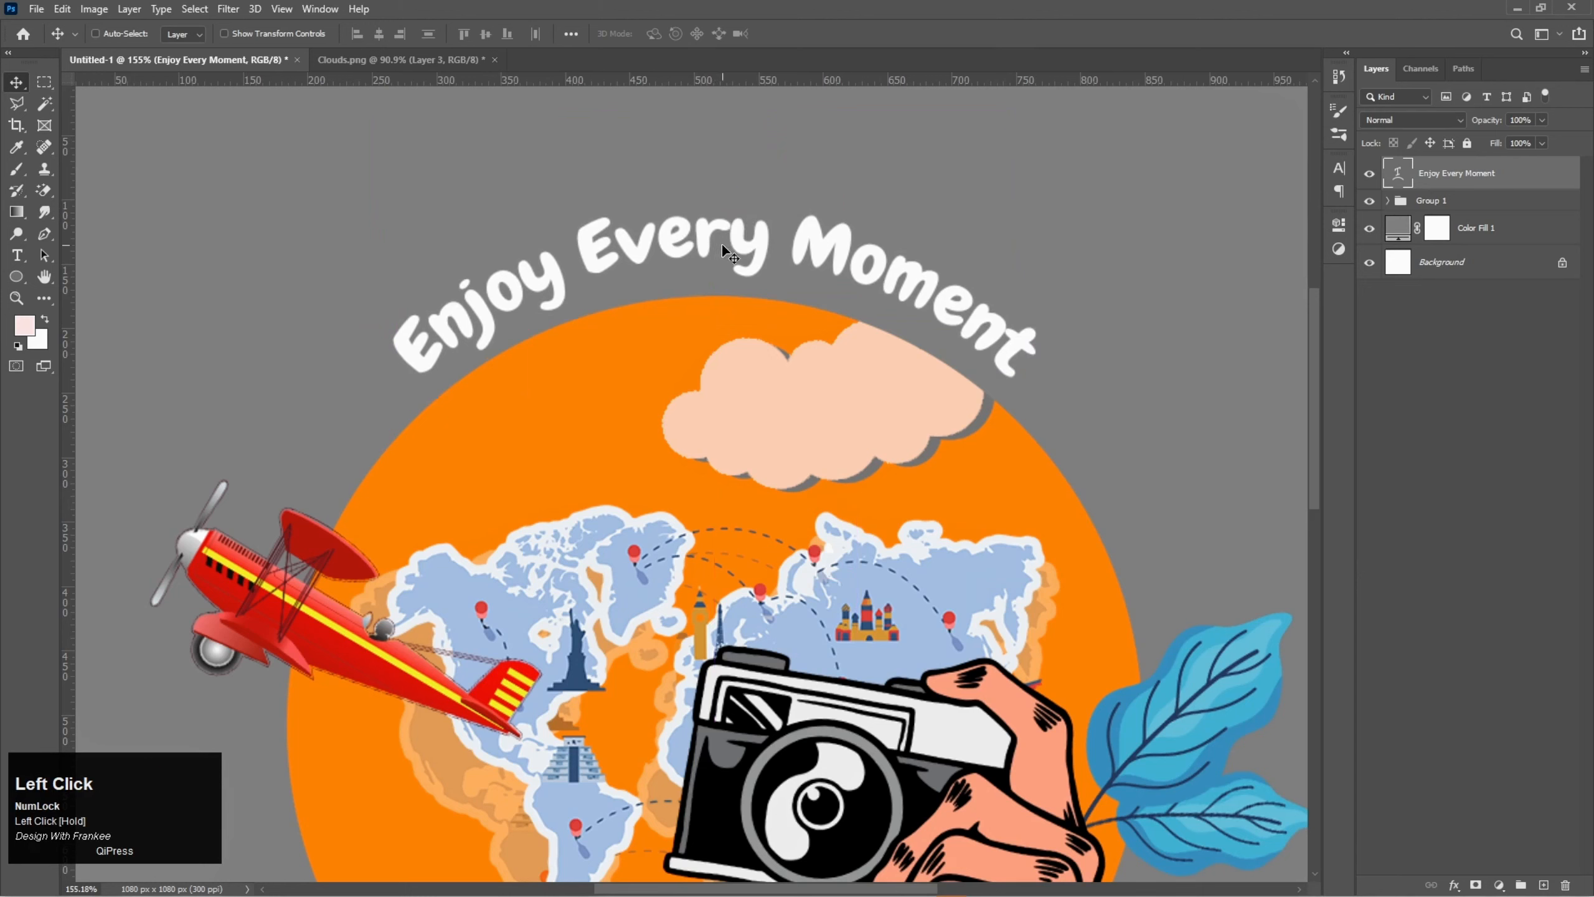
{"action": "key", "text": "ctrl+t"}
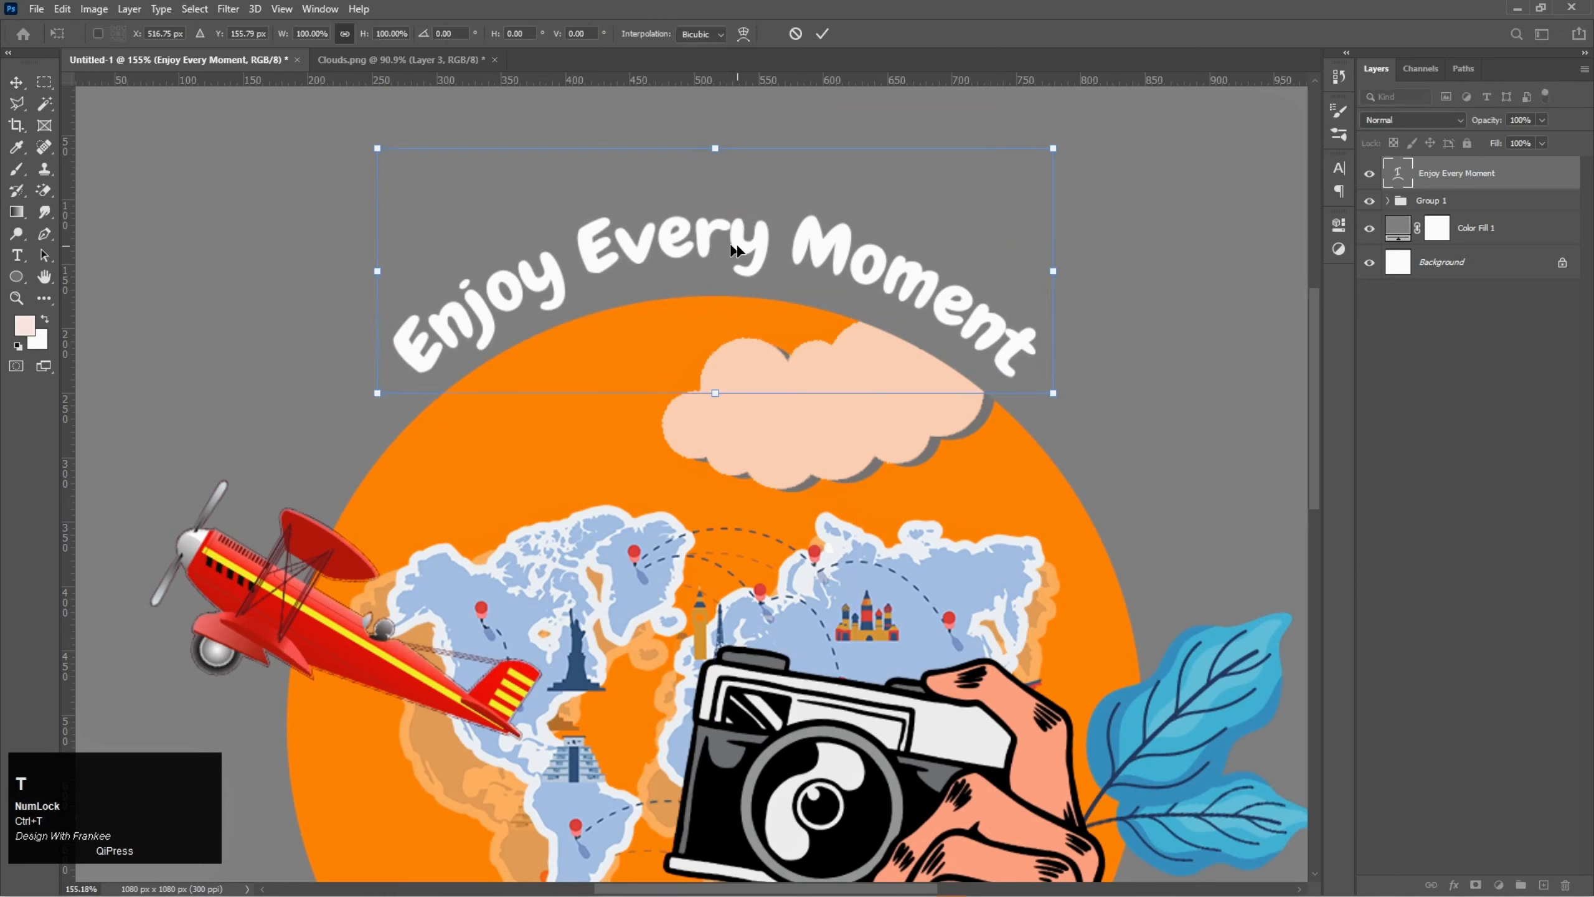
{"action": "left_click_drag", "start_coordinate": [1051, 276], "coordinate": [1143, 311]}
{"action": "left_click_drag", "start_coordinate": [737, 240], "coordinate": [738, 255]}
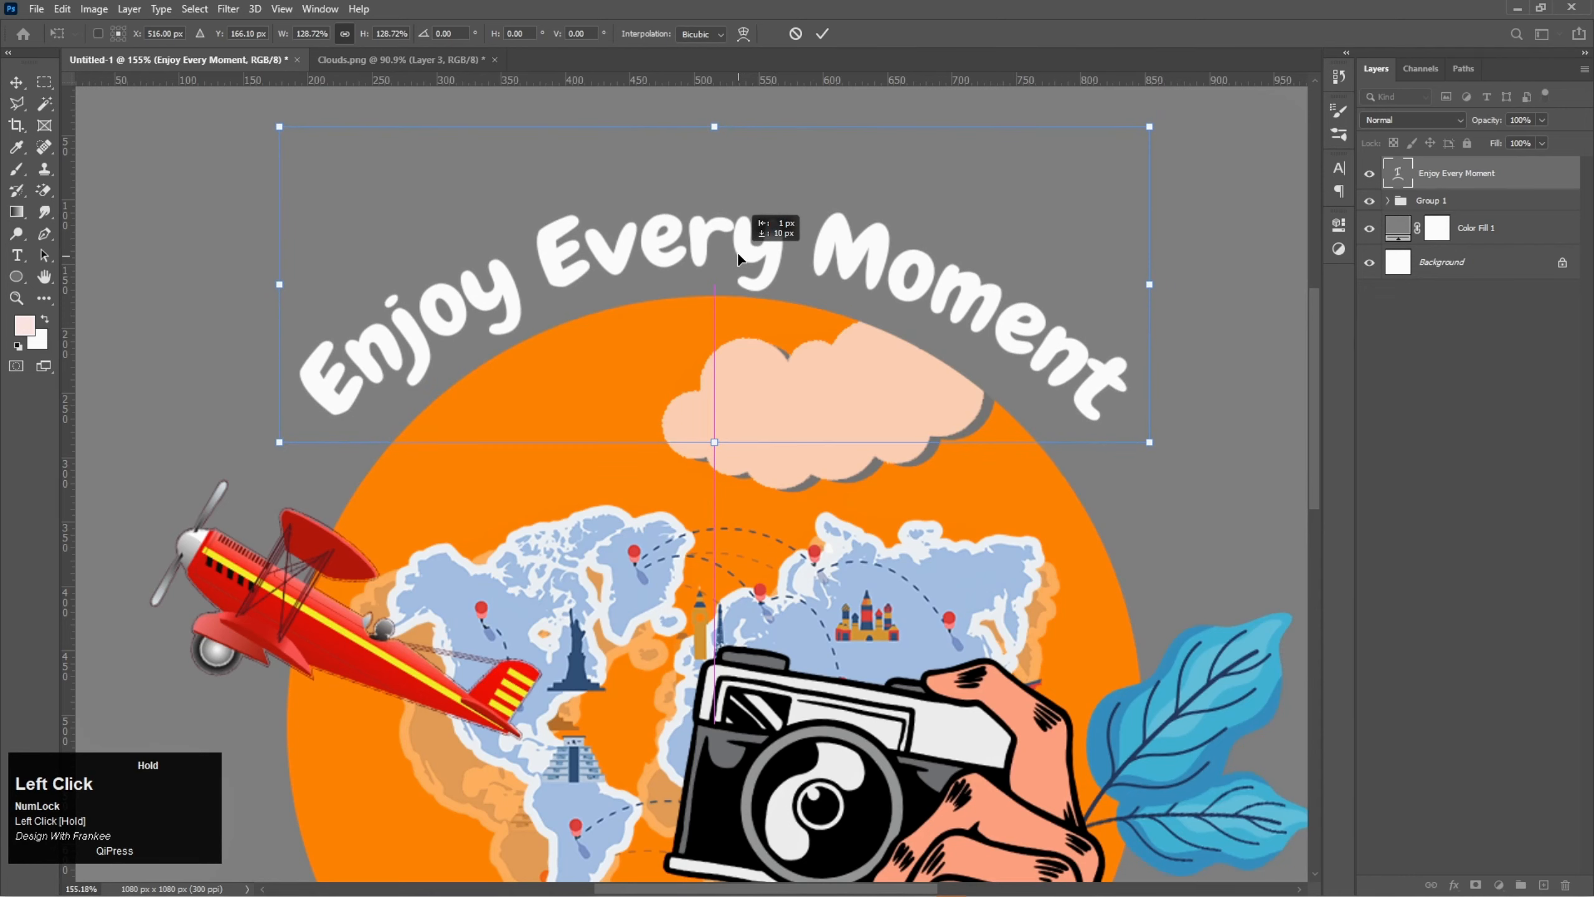
{"action": "key", "text": "Return"}
- Add an outside Stroke layer effect in white #ffffff to Group 1
{"action": "right_click", "coordinate": [1474, 202]}
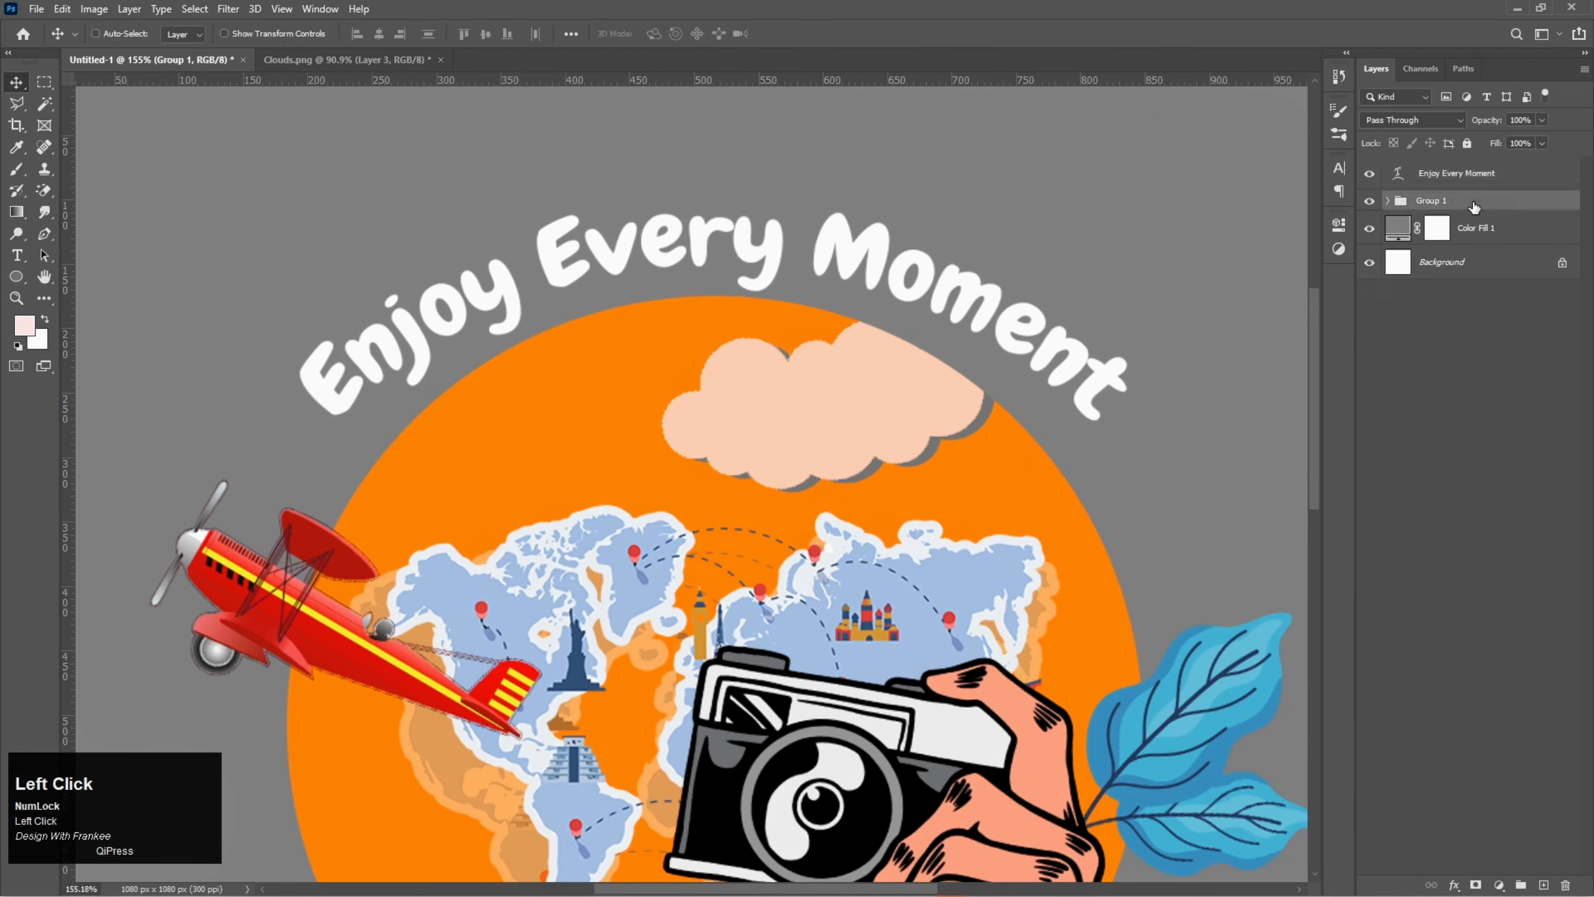
{"action": "left_click", "coordinate": [1474, 208]}
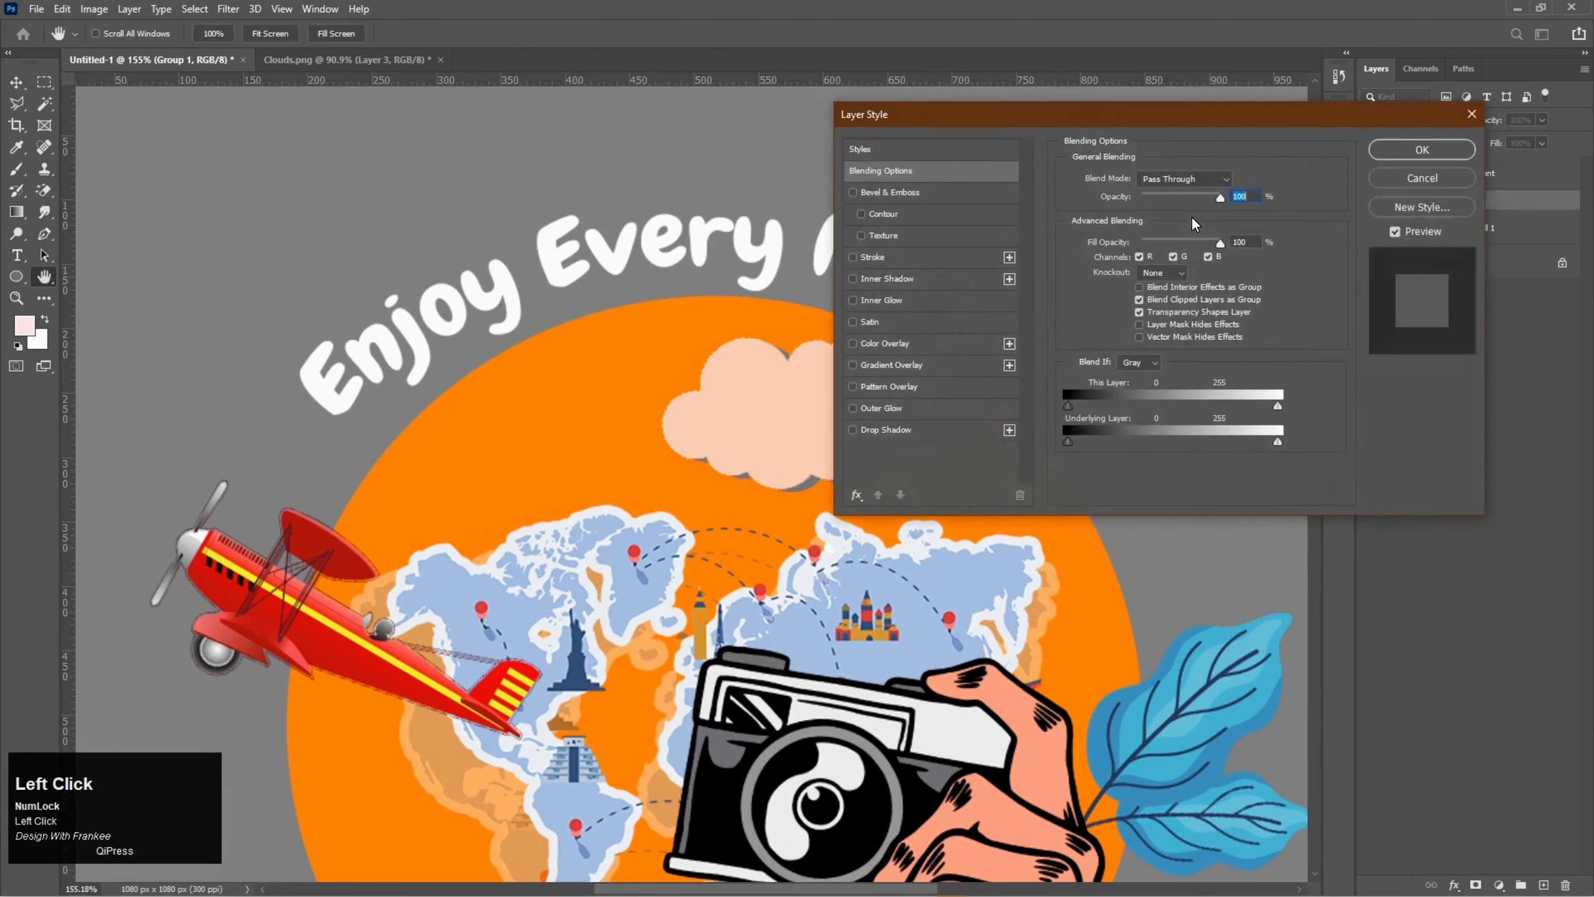
{"action": "left_click", "coordinate": [878, 258]}
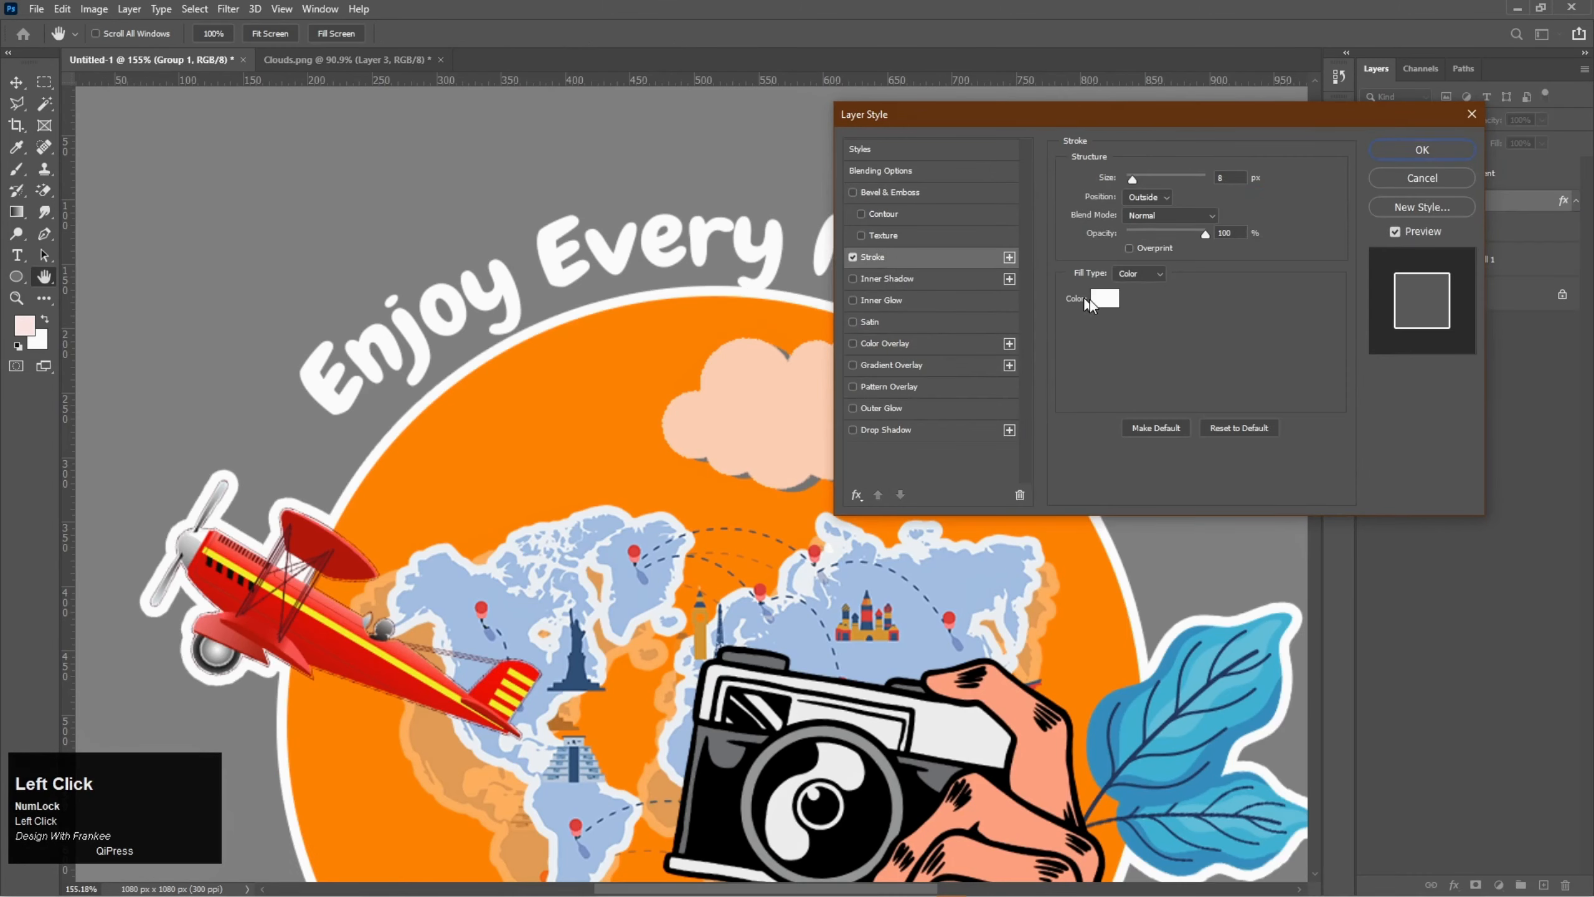
{"action": "left_click", "coordinate": [1105, 300]}
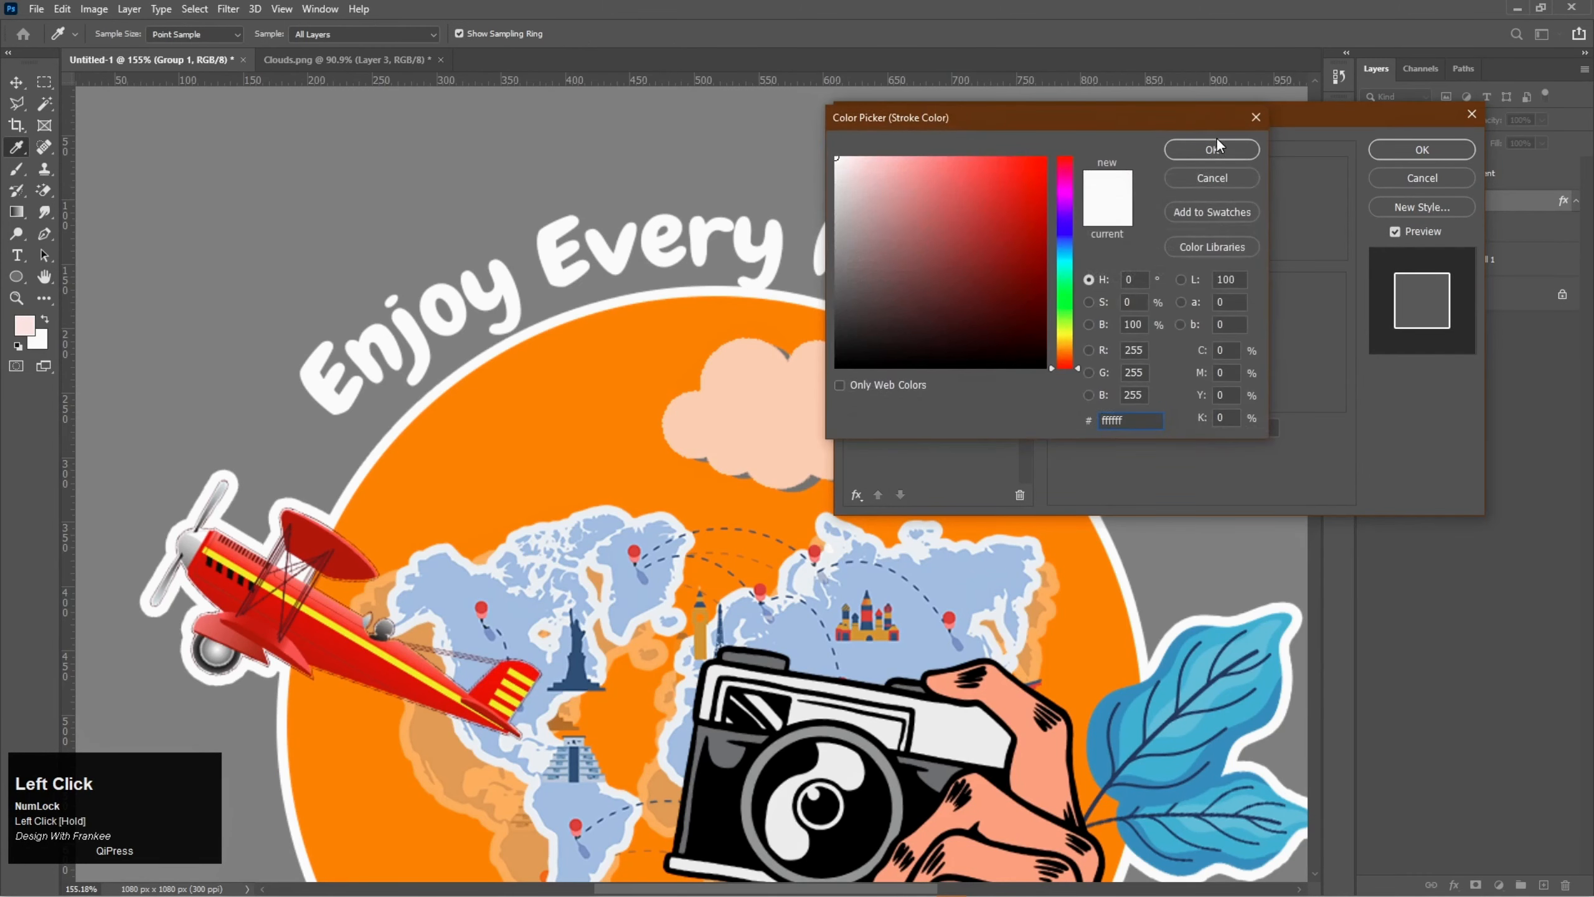
{"action": "left_click", "coordinate": [1231, 154]}
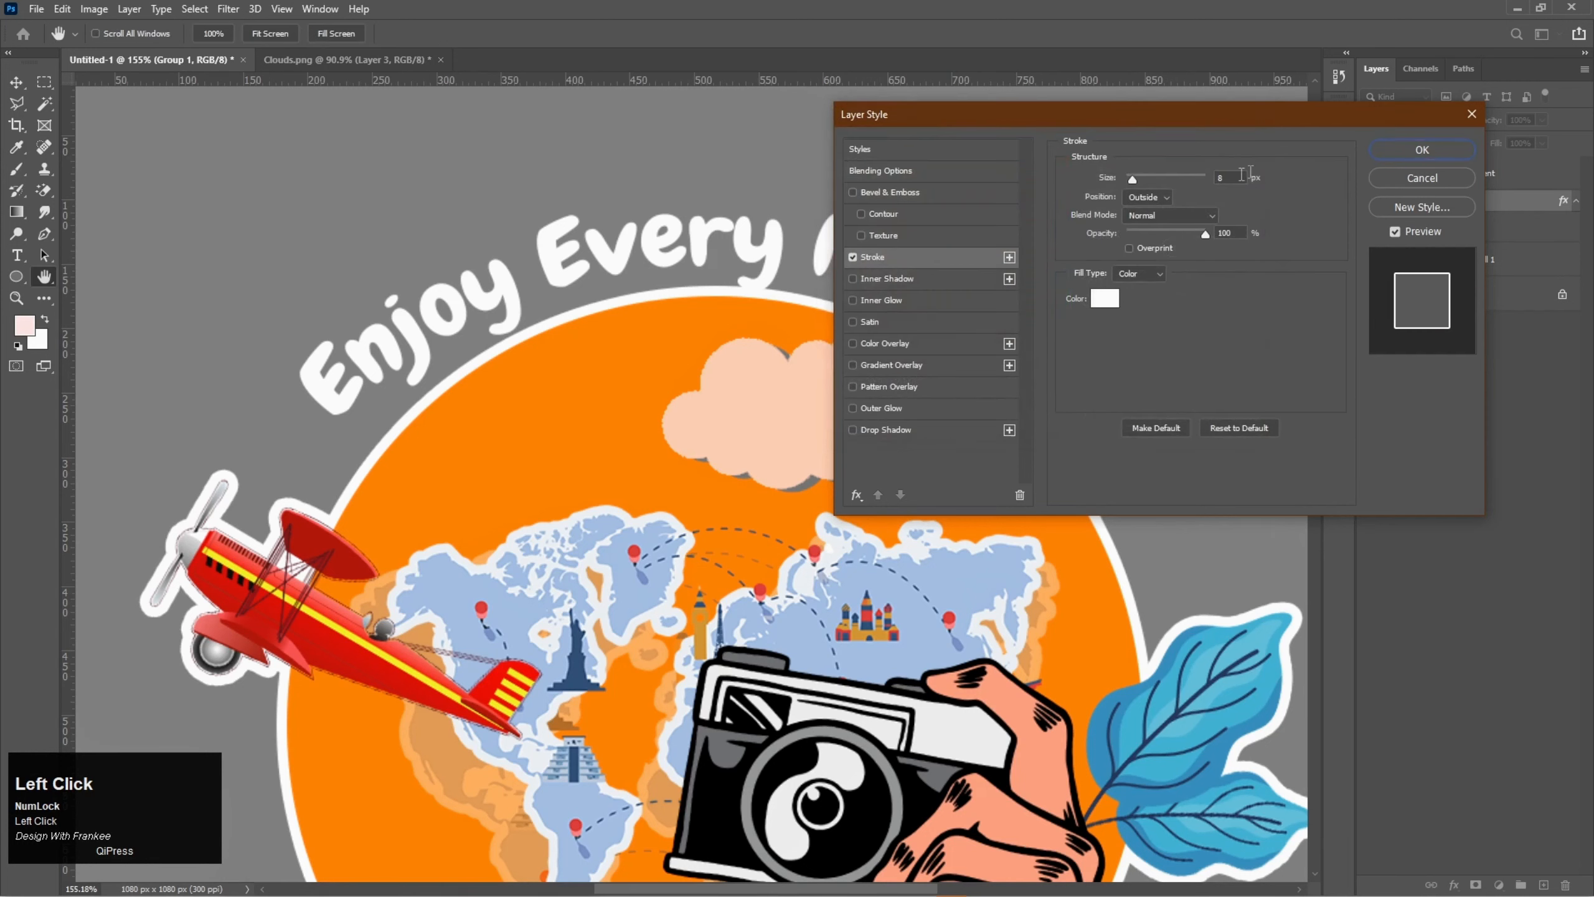
- Set the stroke size of Group 1 to 6 px and apply the layer style
{"action": "scroll", "coordinate": [1231, 178], "scroll_direction": "up", "scroll_amount": 3}
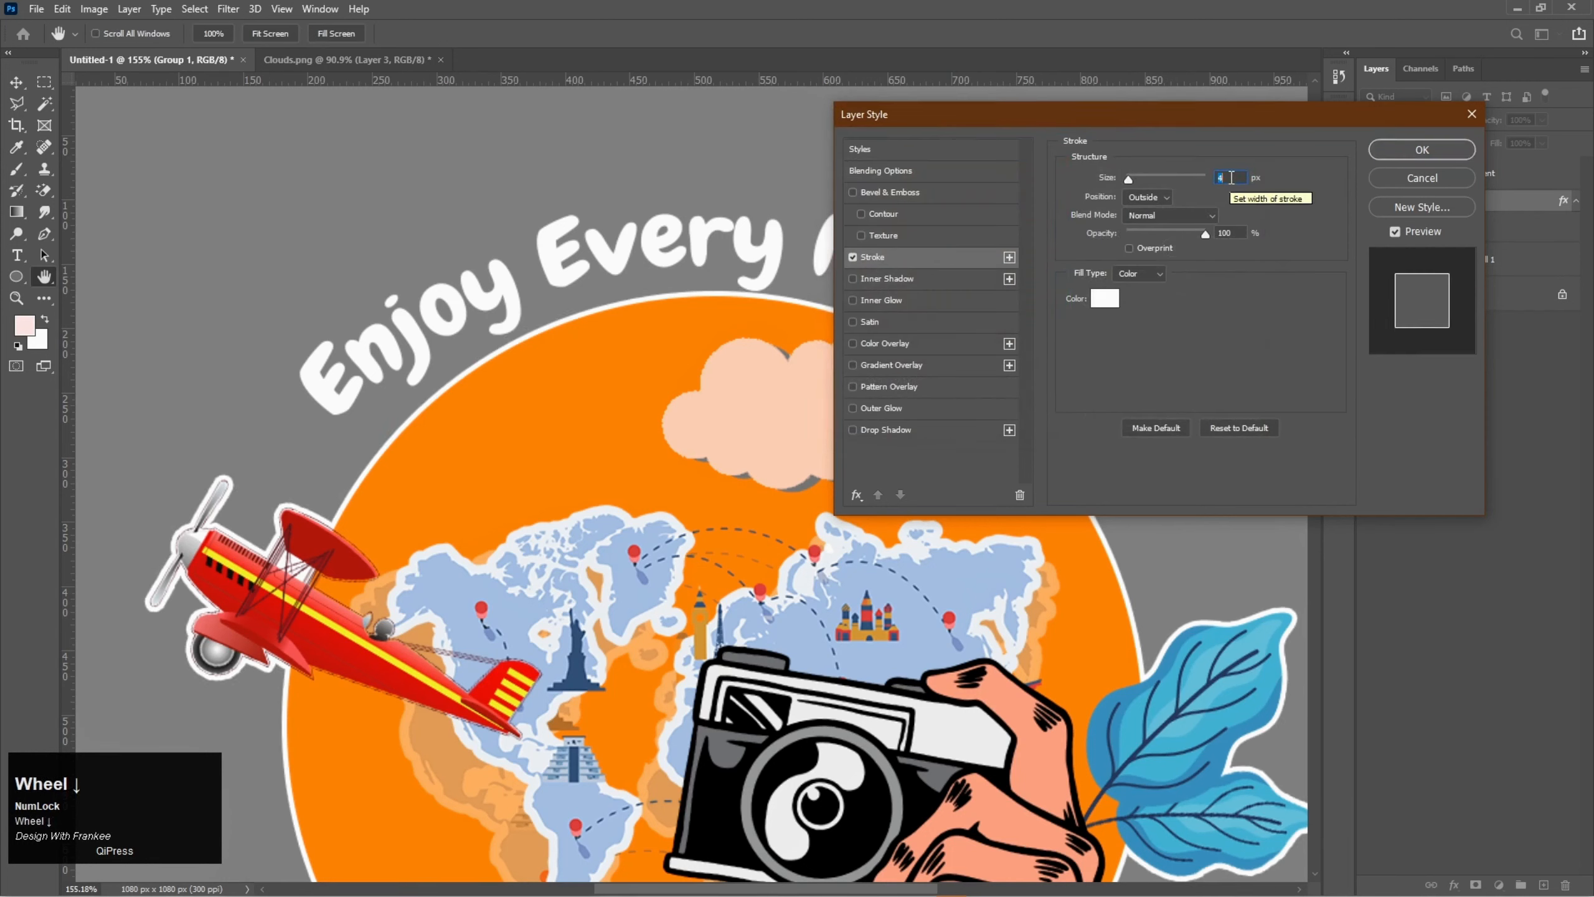
{"action": "scroll", "coordinate": [1231, 178], "scroll_direction": "down", "scroll_amount": 1}
{"action": "left_click_drag", "start_coordinate": [1180, 115], "coordinate": [1265, 114]}
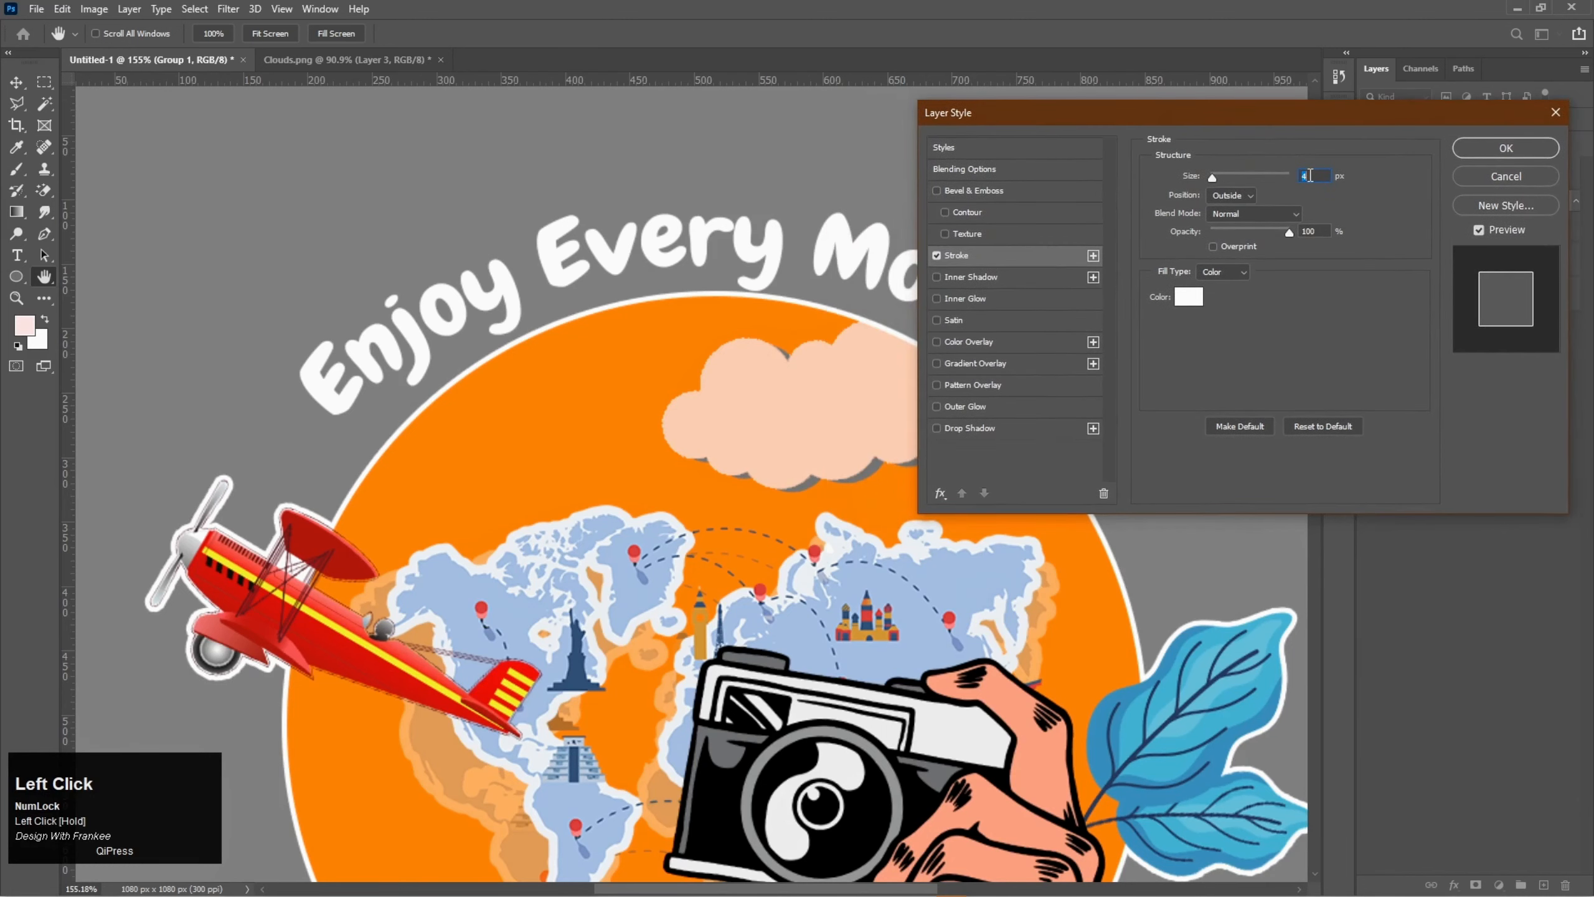
{"action": "scroll", "coordinate": [1309, 176], "scroll_direction": "down", "scroll_amount": 1}
{"action": "scroll", "coordinate": [1309, 176], "scroll_direction": "up", "scroll_amount": 2}
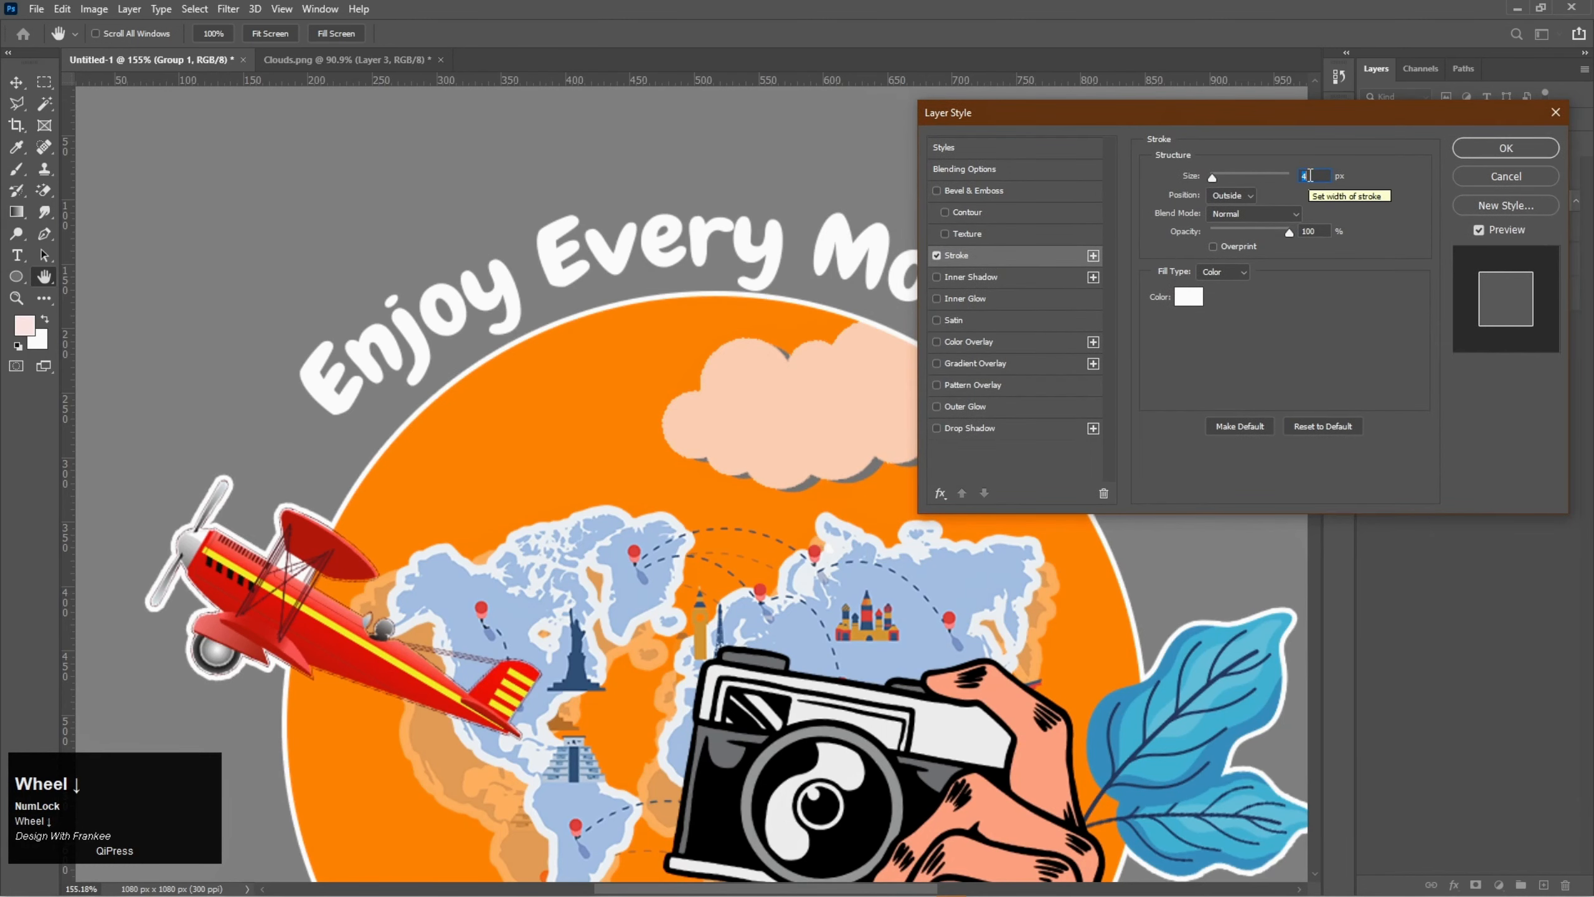
{"action": "scroll", "coordinate": [1310, 175], "scroll_direction": "up", "scroll_amount": 2}
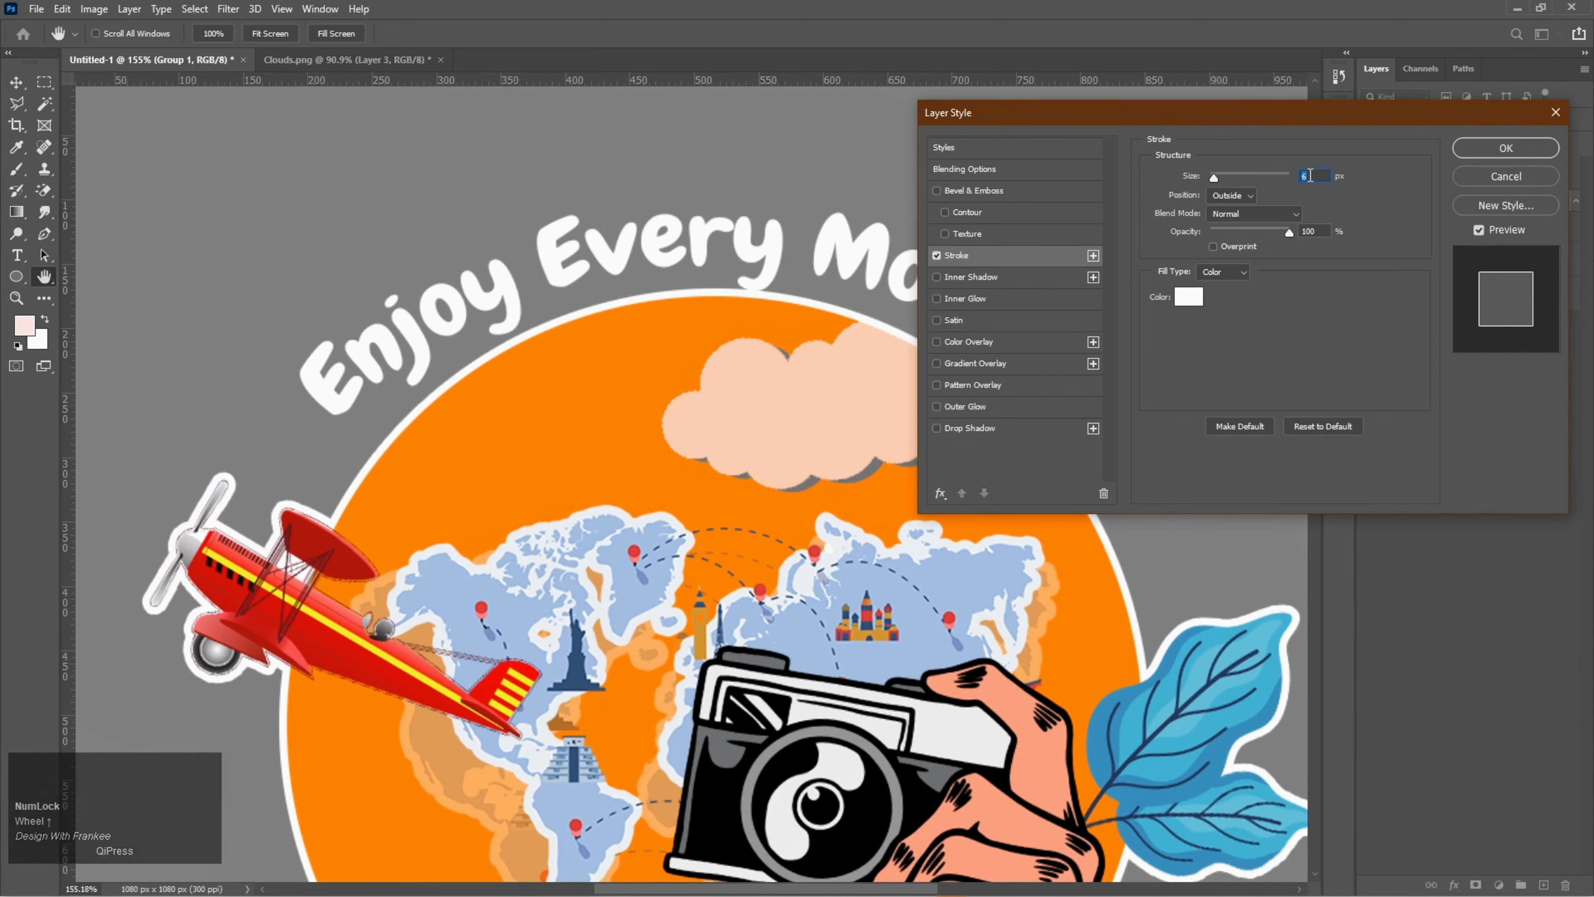
{"action": "left_click", "coordinate": [1480, 153]}
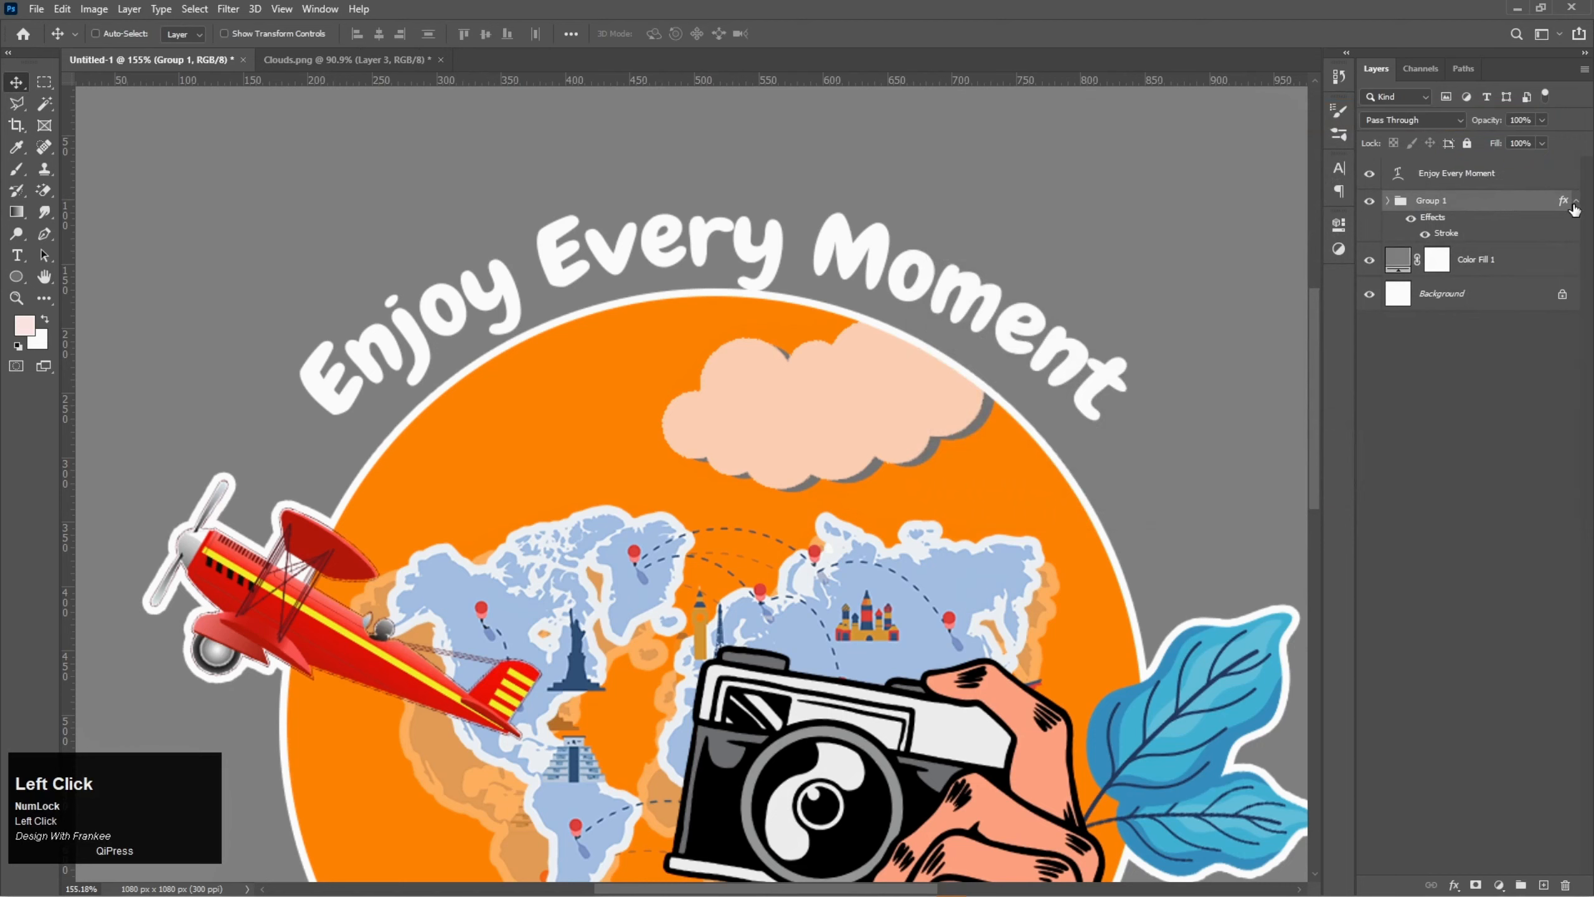
- Collapse Group 1's effects list and nudge the Enjoy Every Moment text slightly upward, away from the circle
{"action": "scroll", "coordinate": [1060, 420], "scroll_direction": "down", "scroll_amount": 3}
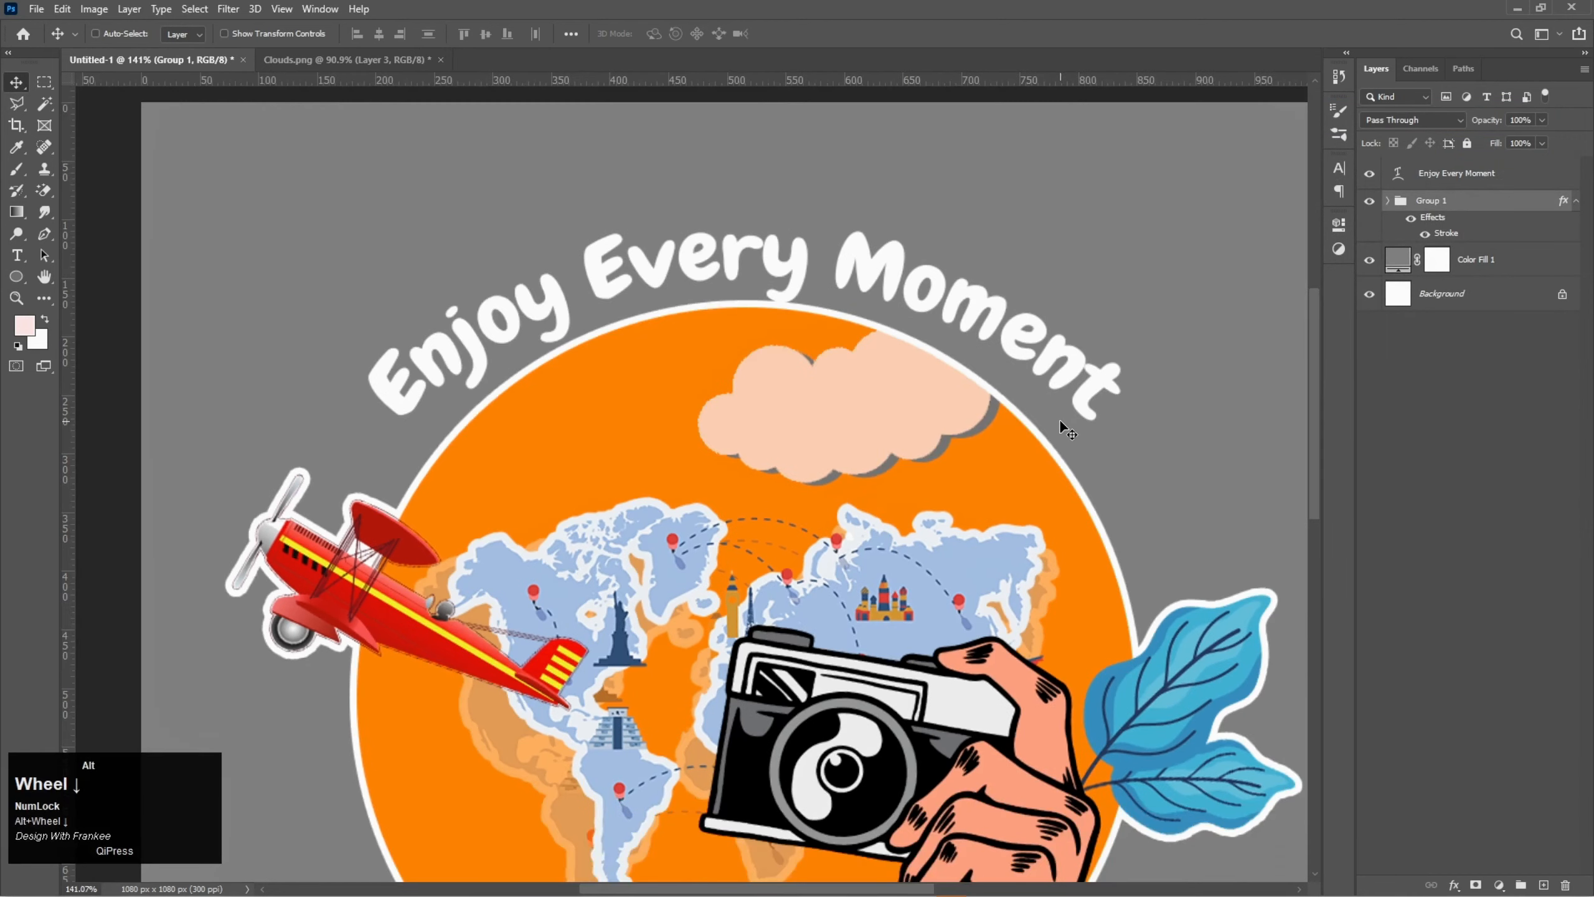
{"action": "left_click", "coordinate": [1425, 234]}
{"action": "left_click", "coordinate": [1426, 233]}
{"action": "left_click", "coordinate": [1577, 203]}
{"action": "left_click", "coordinate": [1519, 175]}
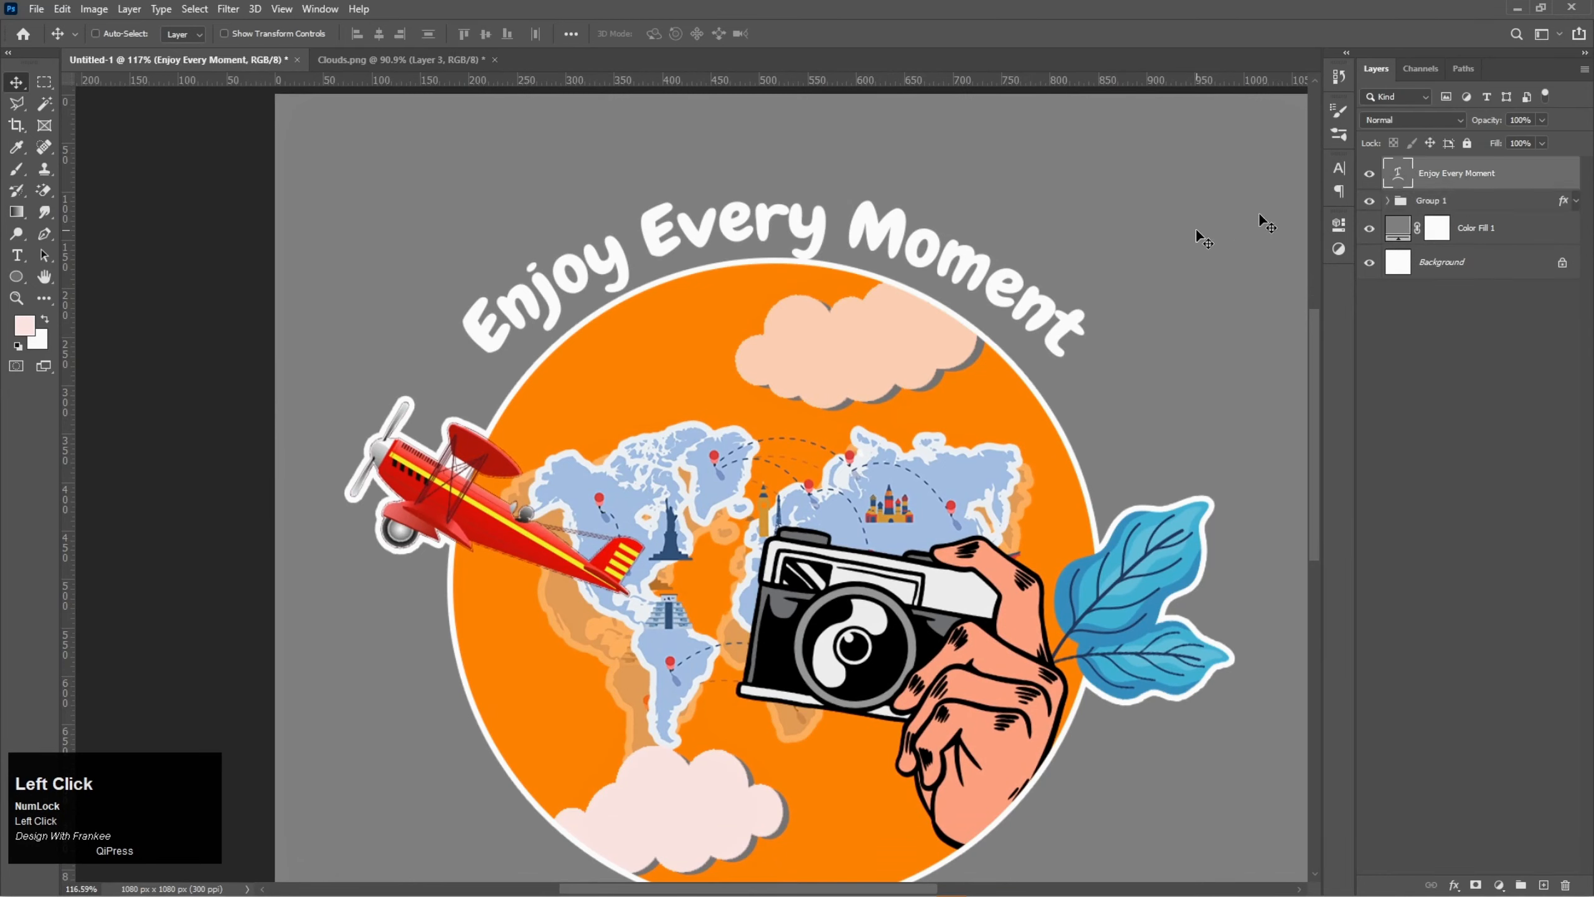
{"action": "left_click_drag", "start_coordinate": [756, 231], "coordinate": [754, 226]}
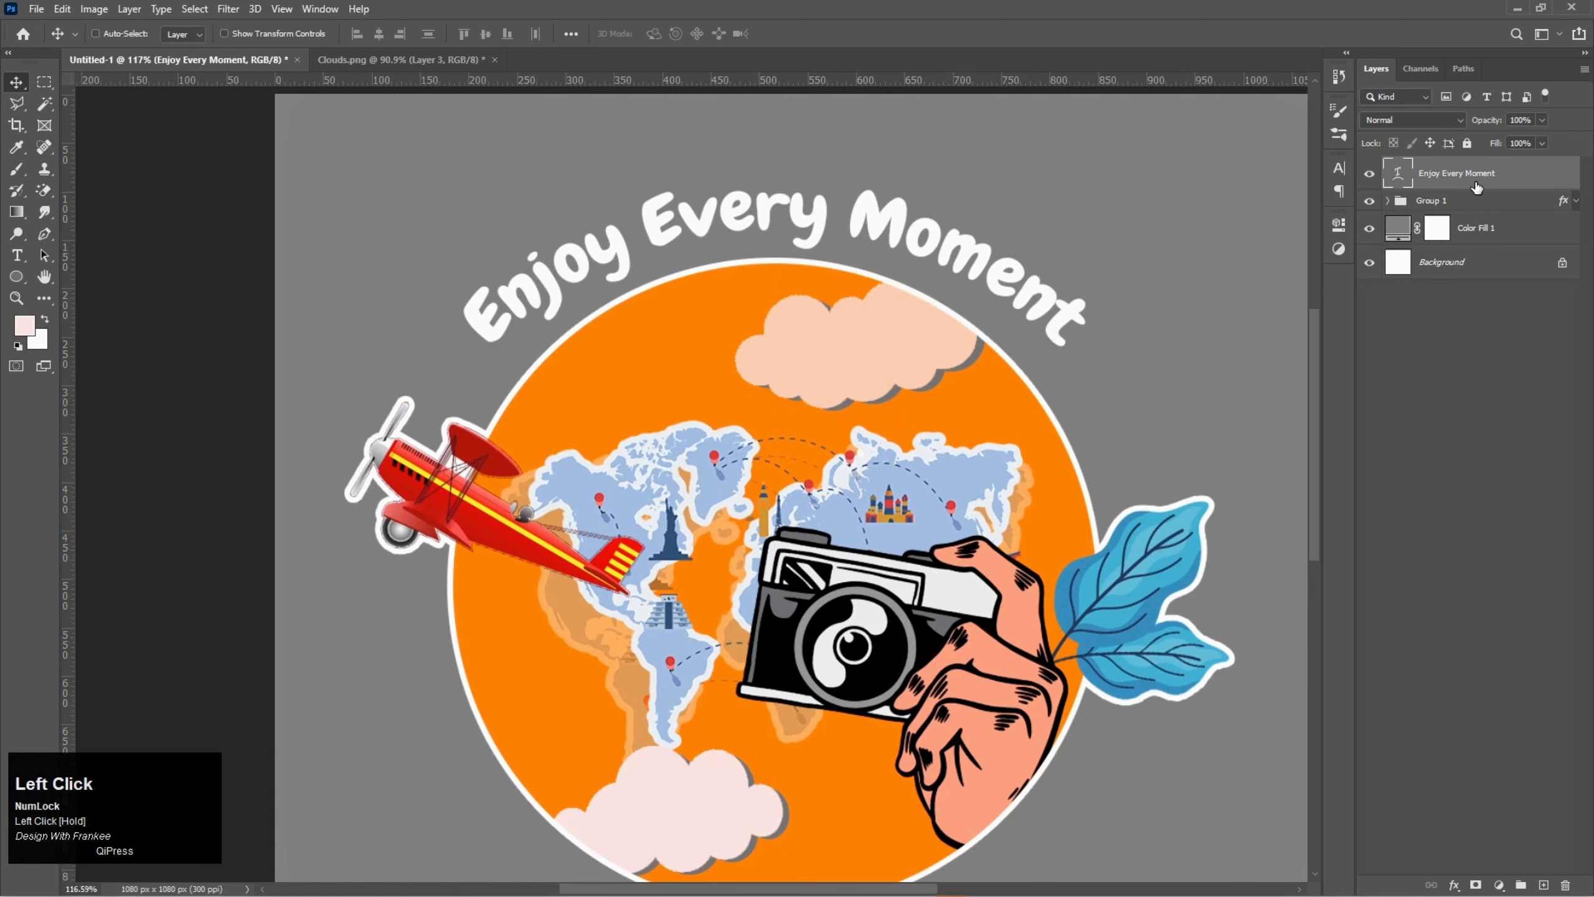
- Add a Stroke layer effect in black to the Enjoy Every Moment text layer
{"action": "right_click", "coordinate": [1475, 182]}
{"action": "left_click", "coordinate": [1436, 165]}
{"action": "left_click", "coordinate": [955, 255]}
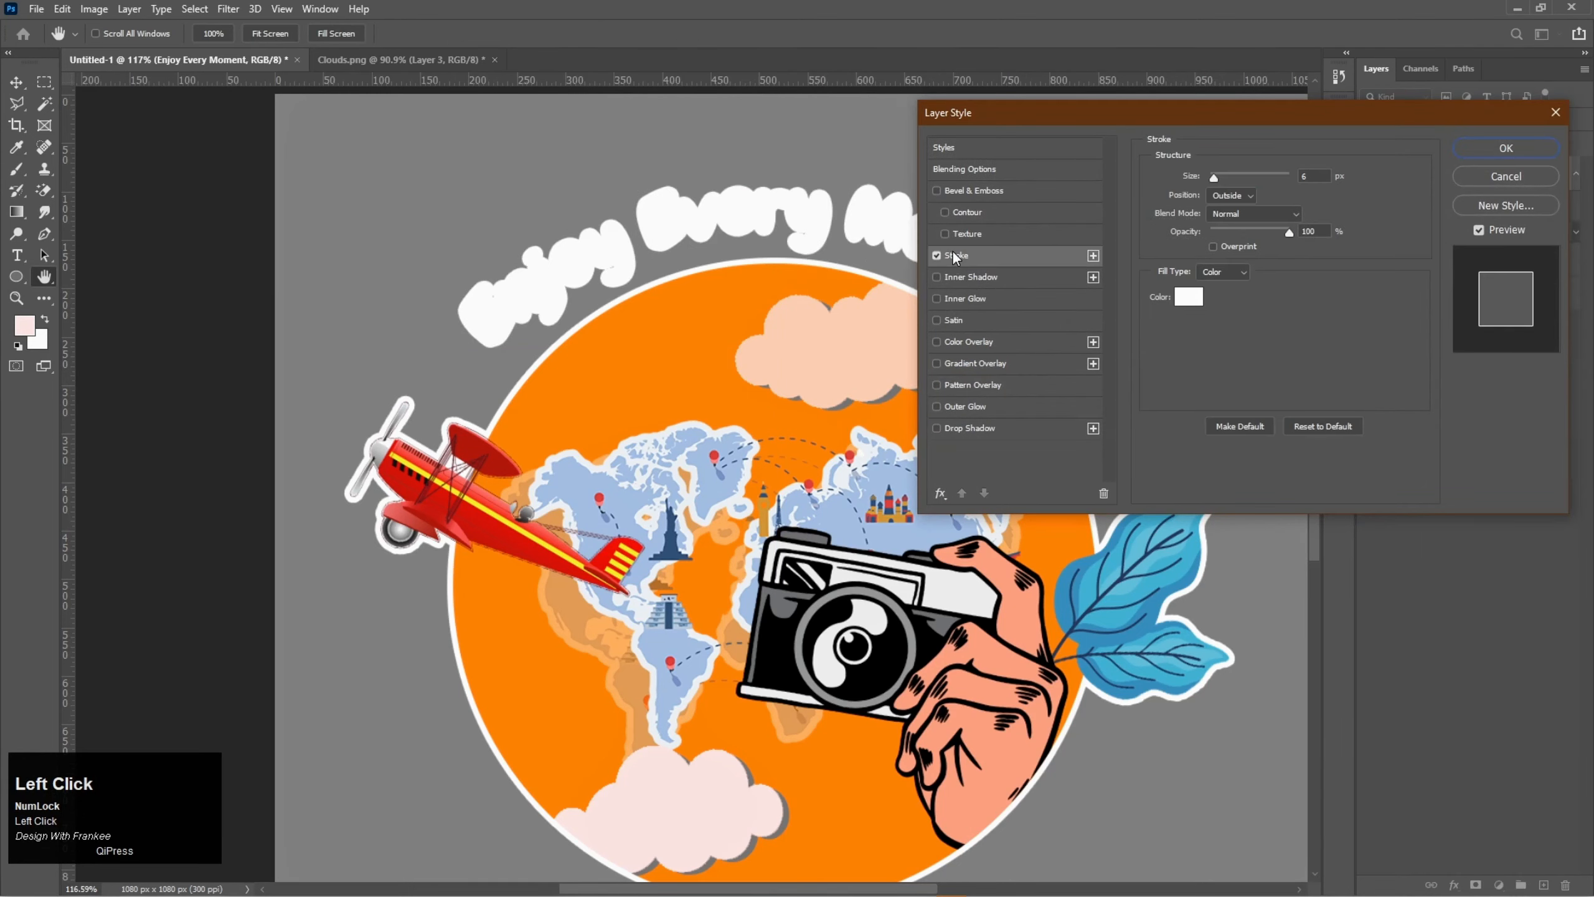
{"action": "left_click", "coordinate": [1195, 299]}
{"action": "left_click_drag", "start_coordinate": [992, 260], "coordinate": [1079, 395]}
{"action": "left_click", "coordinate": [1200, 152]}
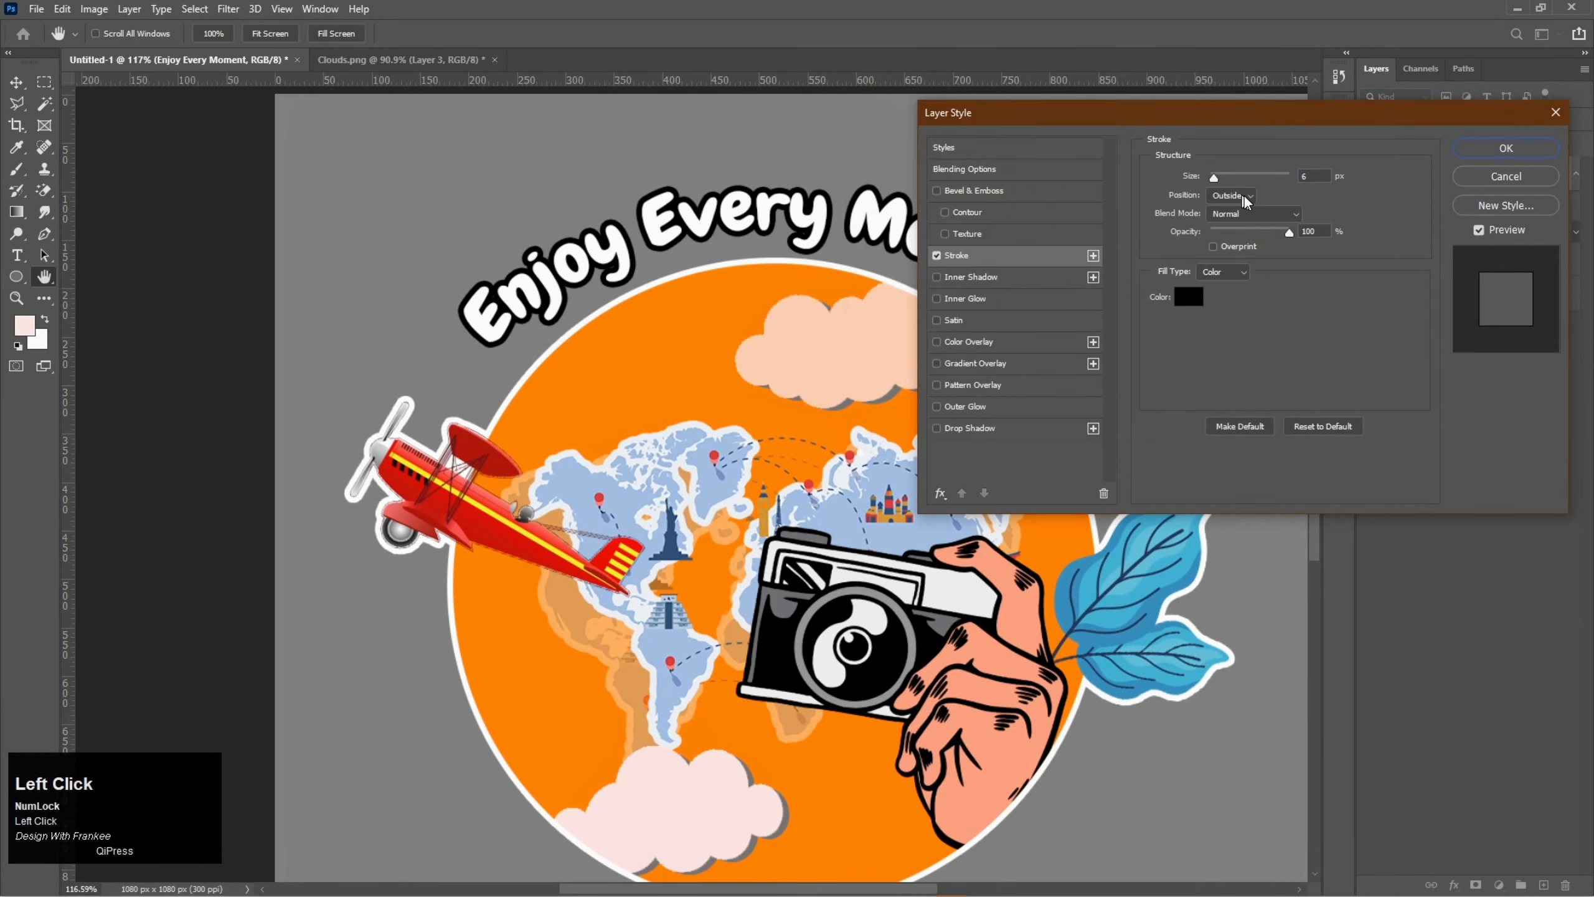
- Set the text stroke to 2 px with the Outside position, apply the layer style and deselect the layer
{"action": "left_click", "coordinate": [1252, 199]}
{"action": "left_click", "coordinate": [1238, 190]}
{"action": "scroll", "coordinate": [1312, 176], "scroll_direction": "down", "scroll_amount": 1}
{"action": "left_click", "coordinate": [1311, 176]}
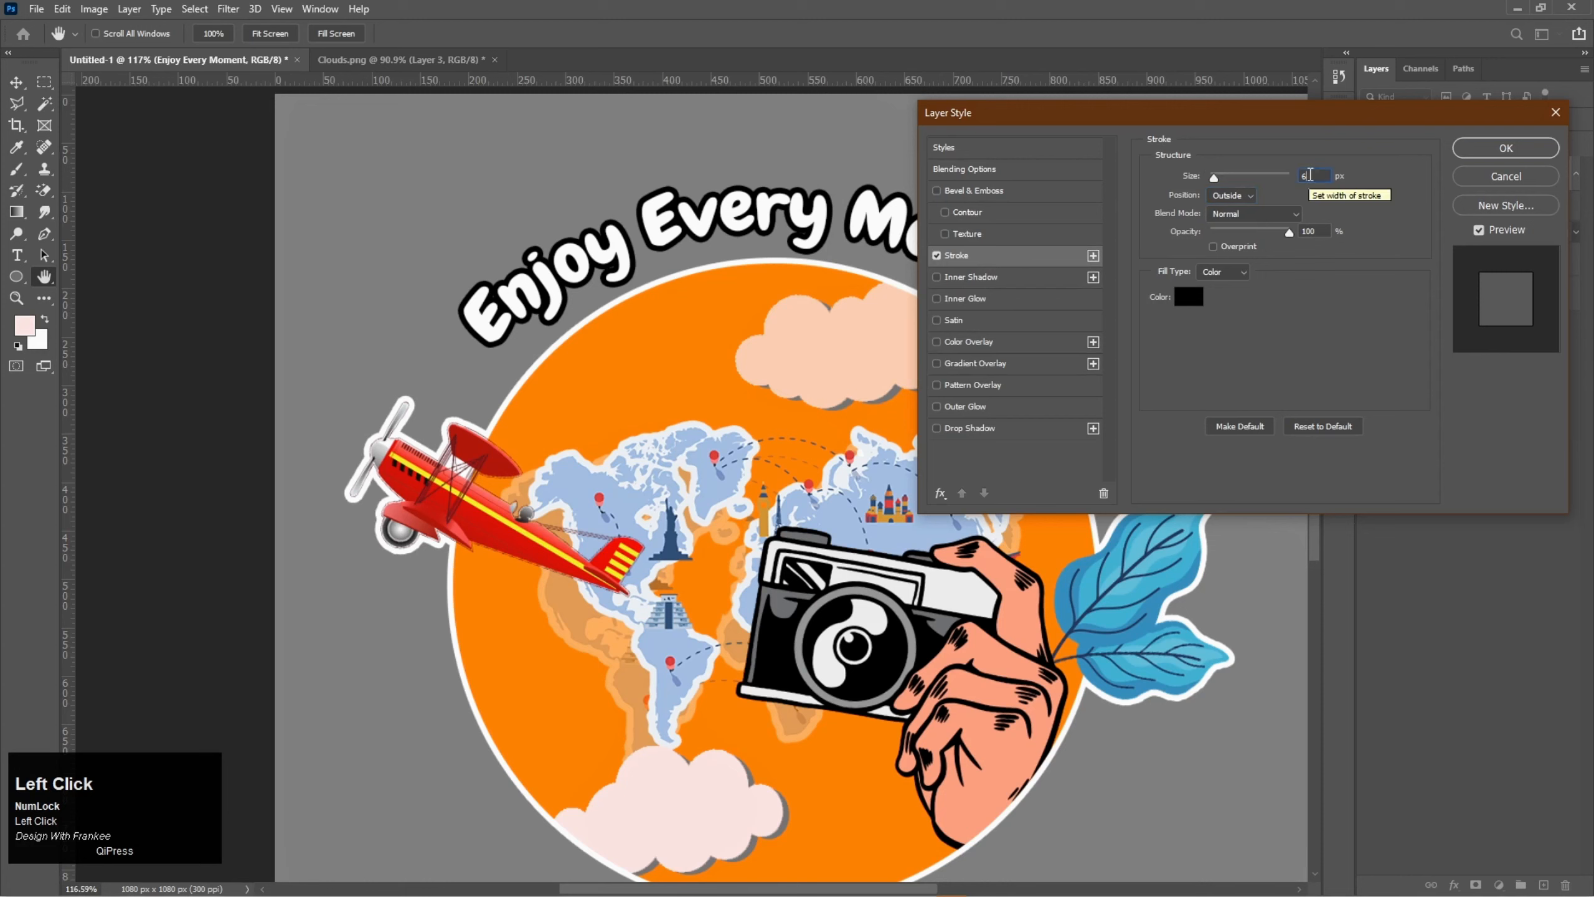
{"action": "scroll", "coordinate": [1310, 175], "scroll_direction": "down", "scroll_amount": 3}
{"action": "scroll", "coordinate": [1310, 175], "scroll_direction": "down", "scroll_amount": 2}
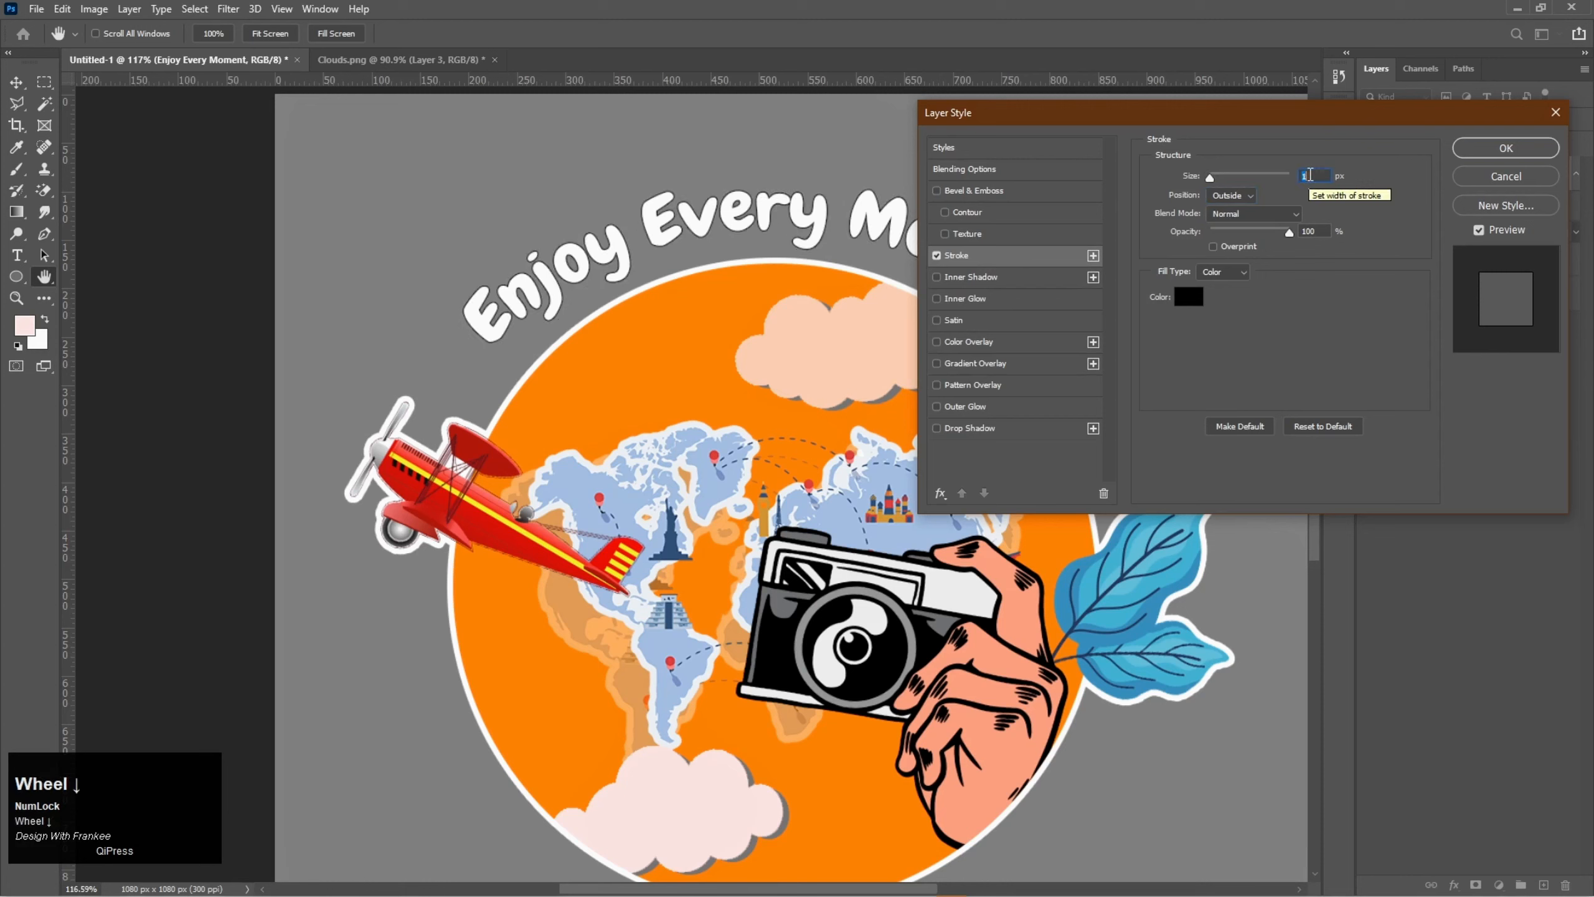
{"action": "scroll", "coordinate": [1310, 175], "scroll_direction": "up", "scroll_amount": 1}
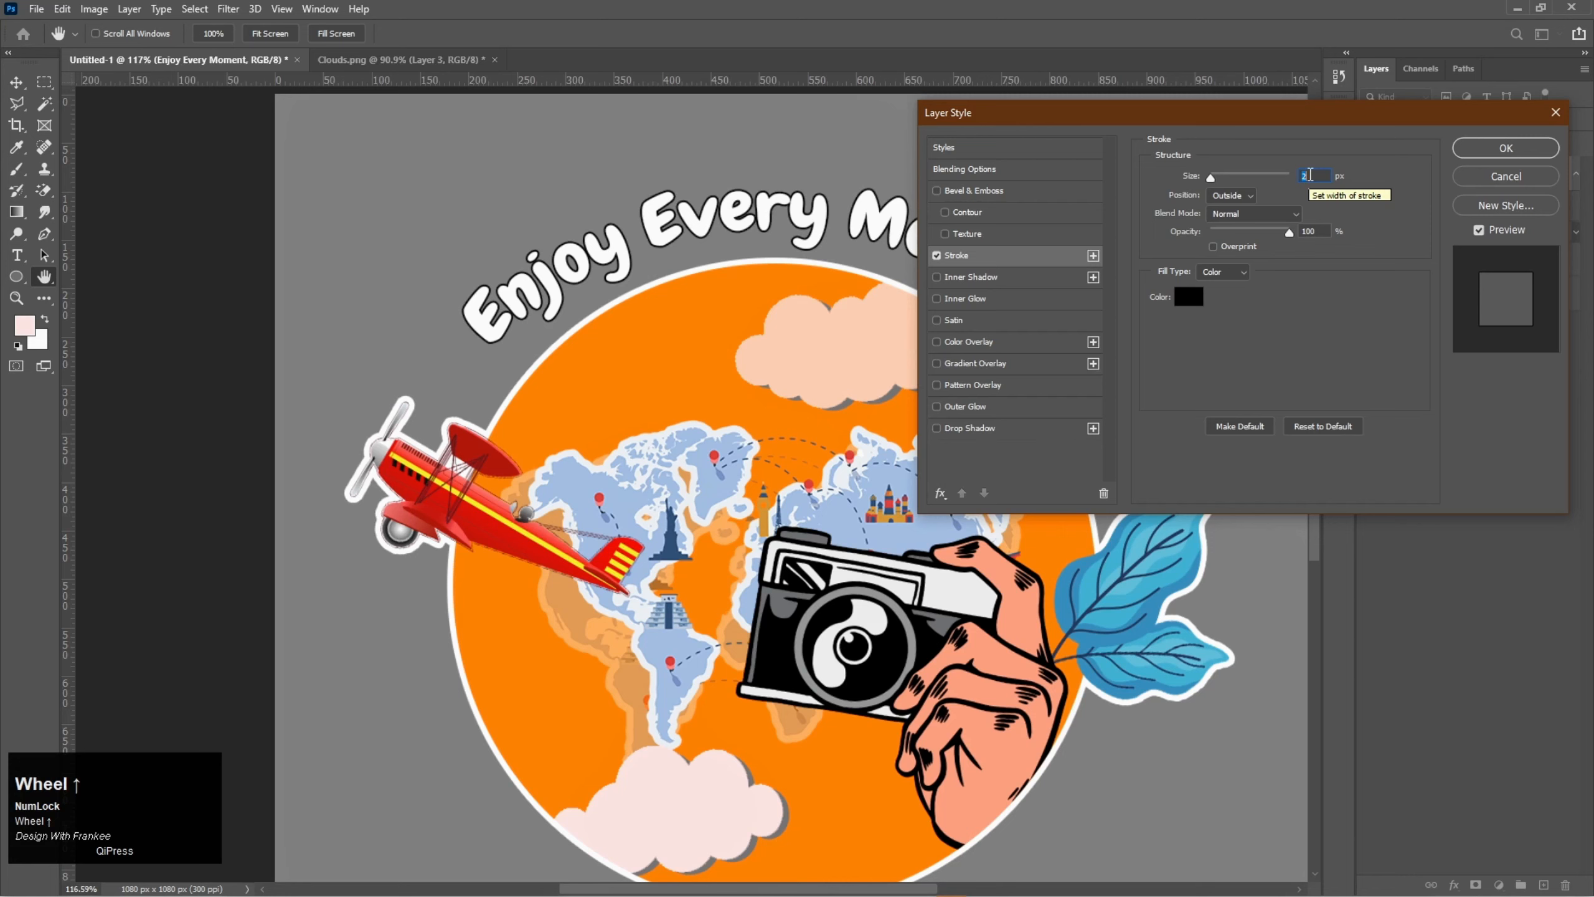
{"action": "left_click", "coordinate": [1481, 151]}
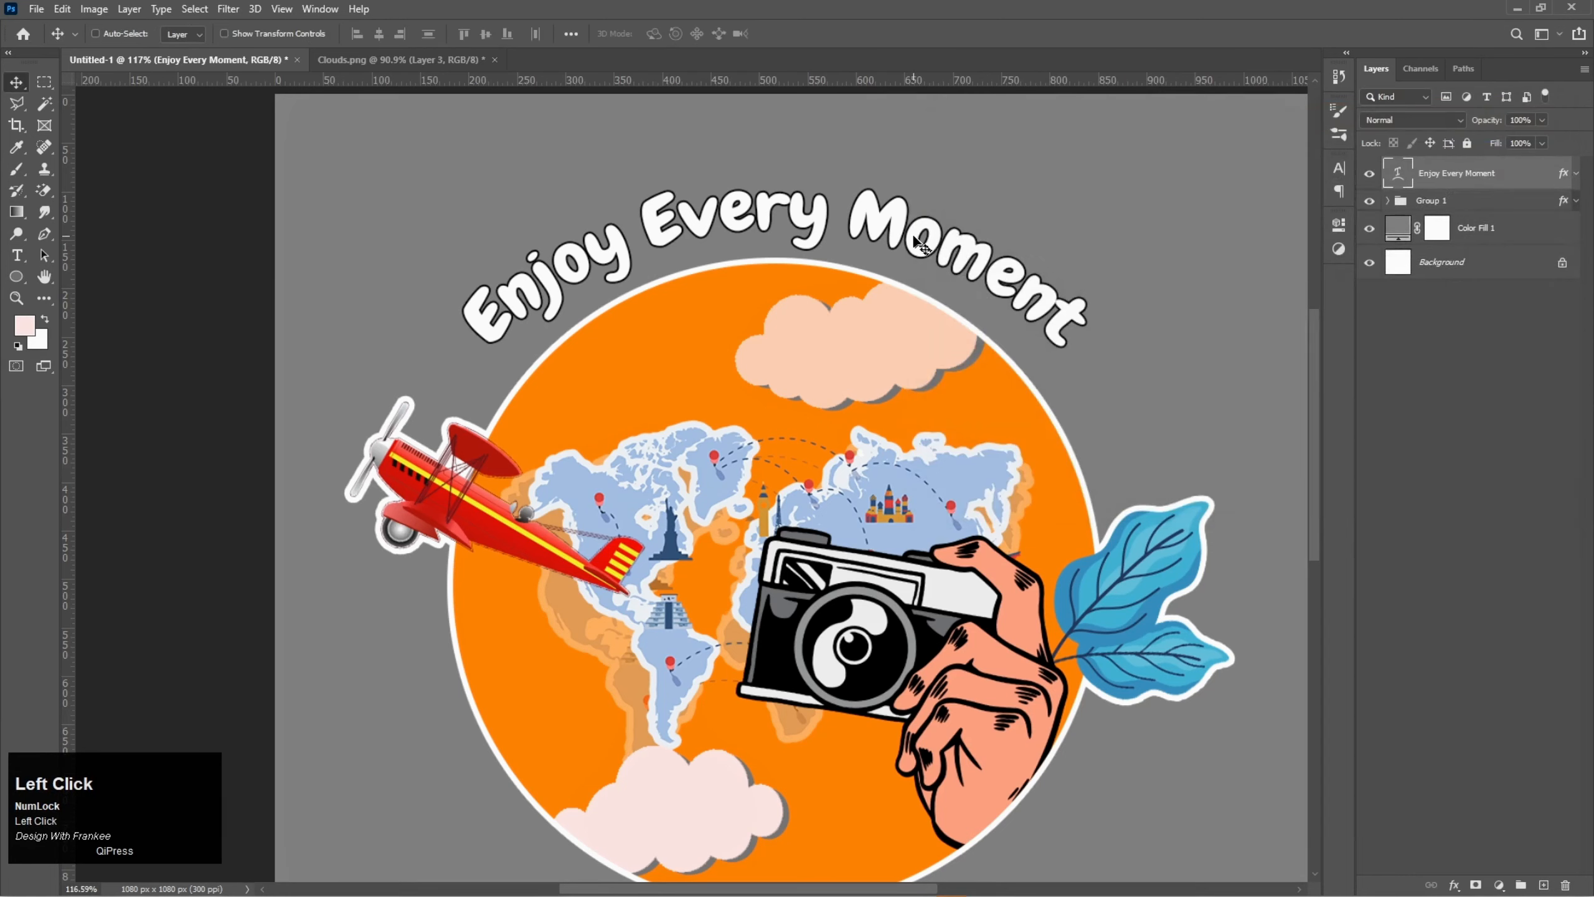
{"action": "left_click_drag", "start_coordinate": [884, 240], "coordinate": [885, 232]}
{"action": "left_click", "coordinate": [1440, 394]}
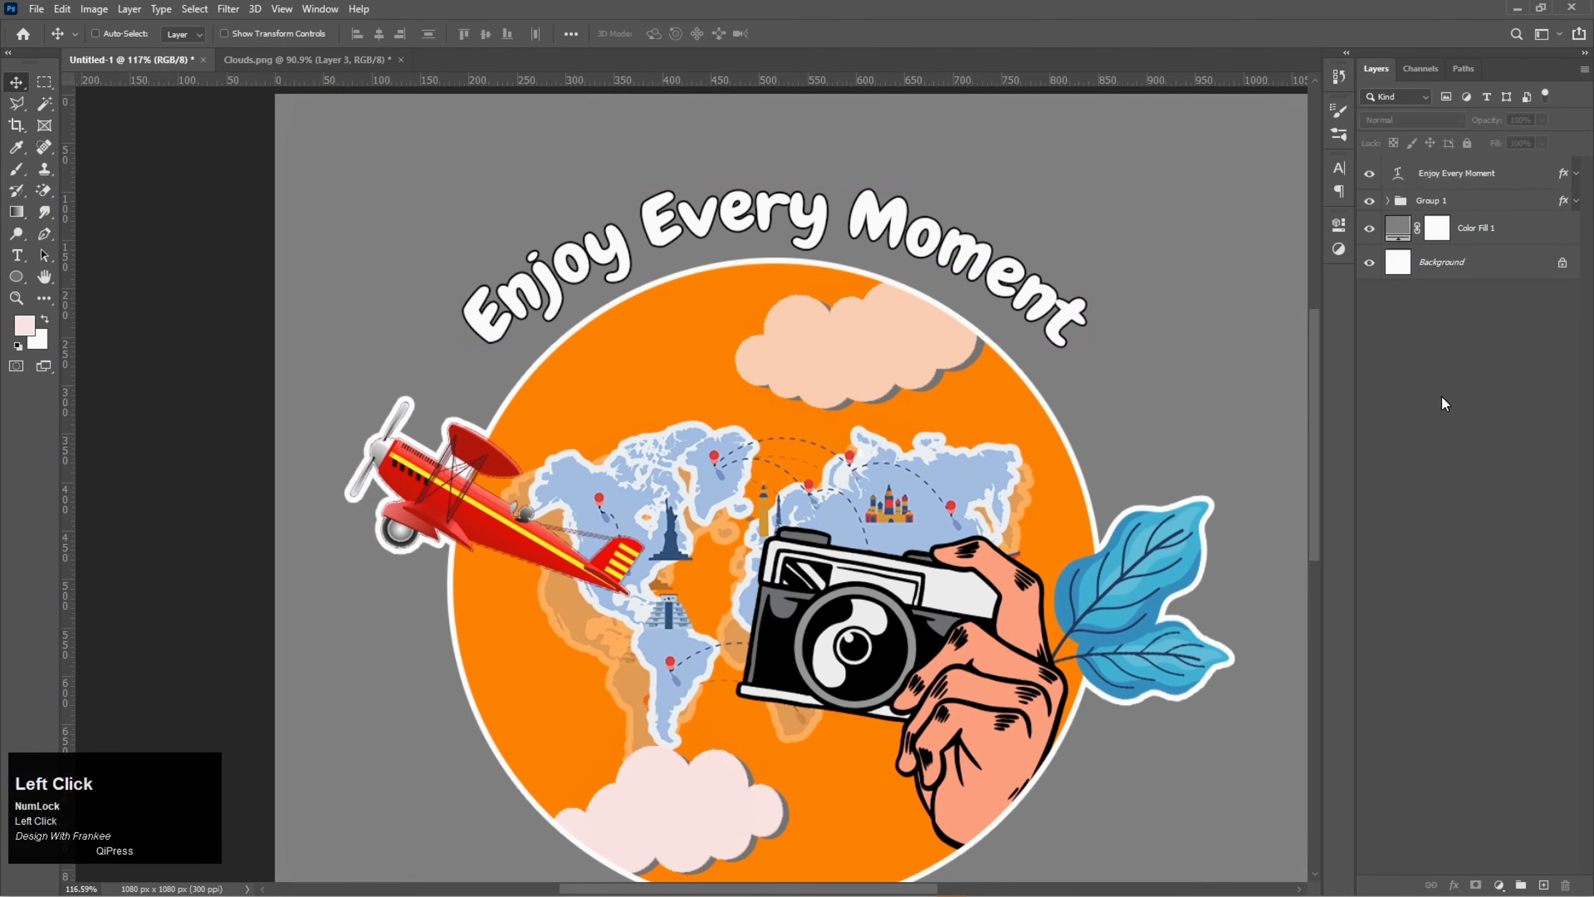
- Select the text layer and Group 1 together, enlarge them proportionally and move them down to the canvas centre
{"action": "key", "text": "ctrl+0"}
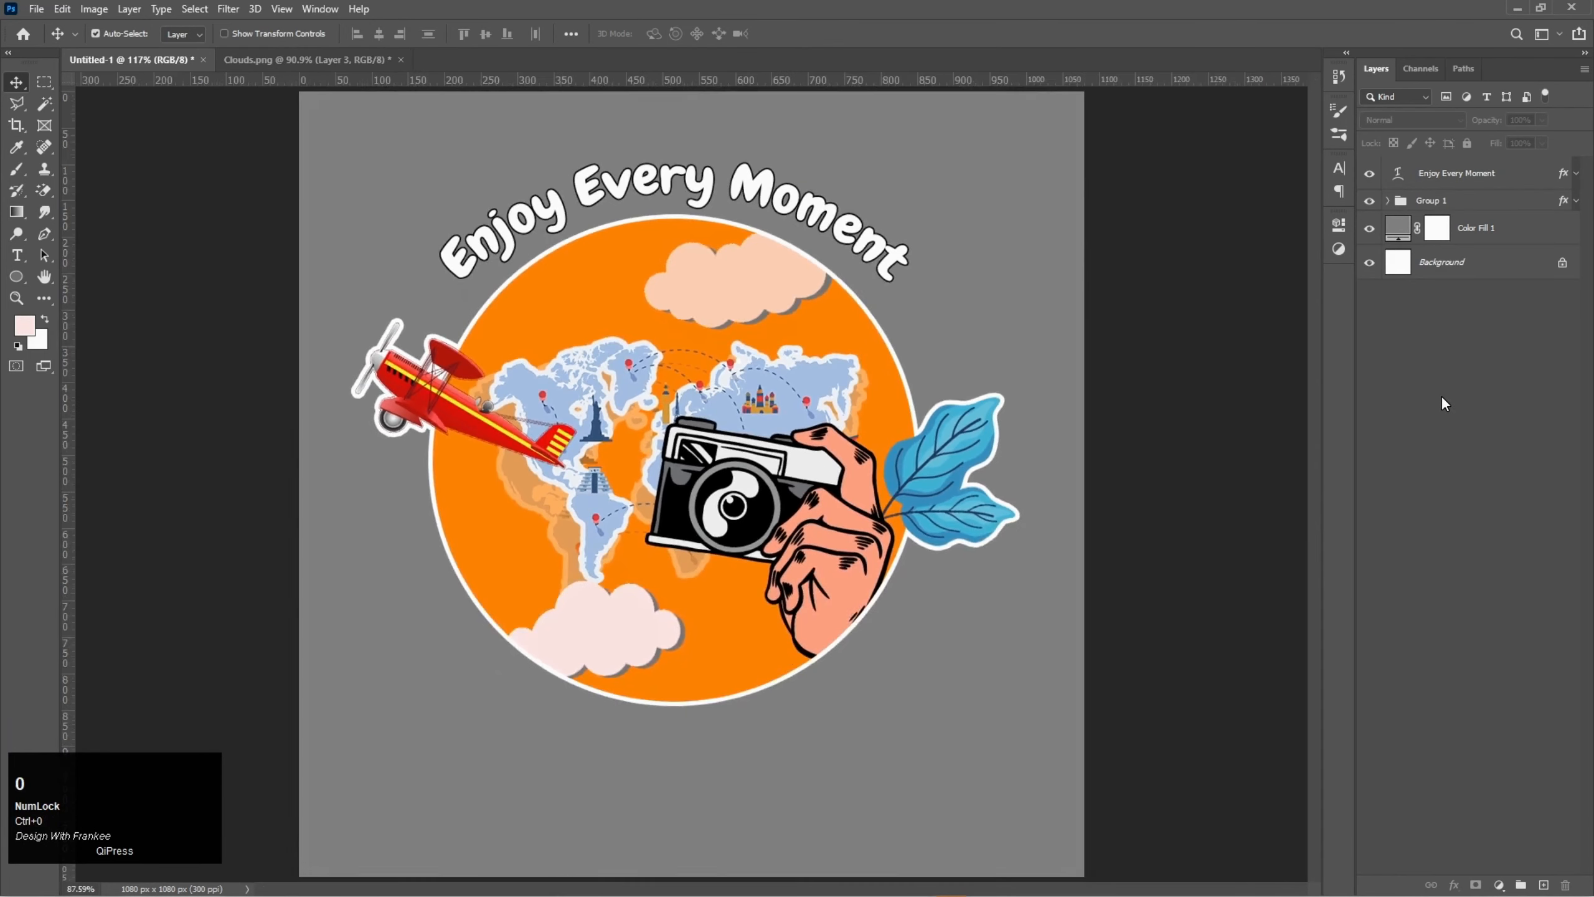
{"action": "left_click", "coordinate": [1460, 174]}
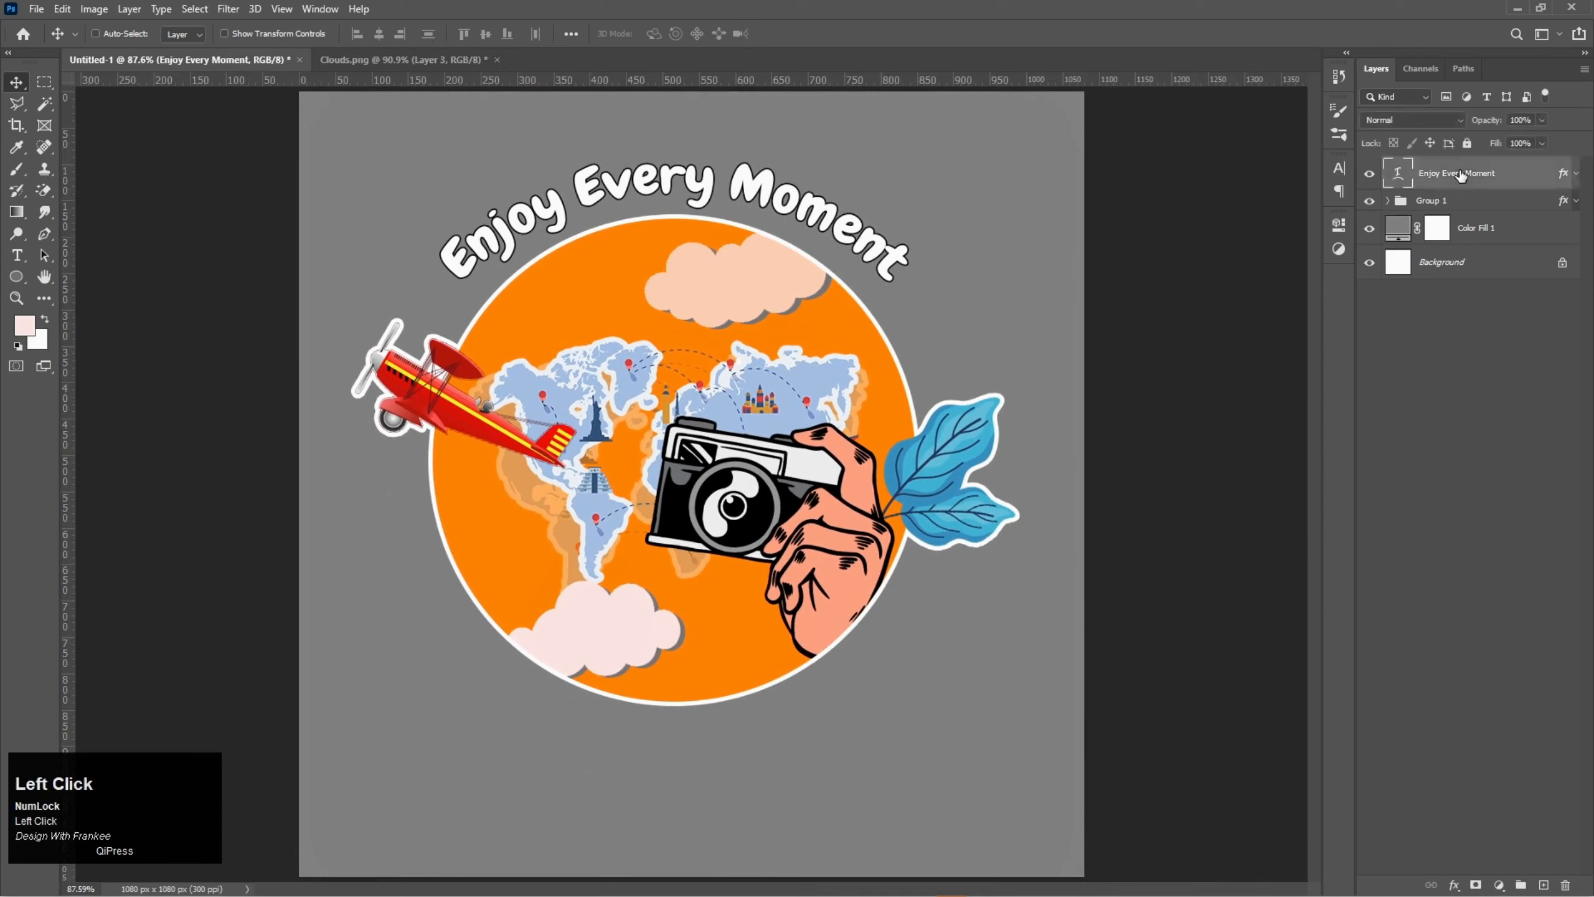
{"action": "left_click", "coordinate": [1470, 201], "text": "shift"}
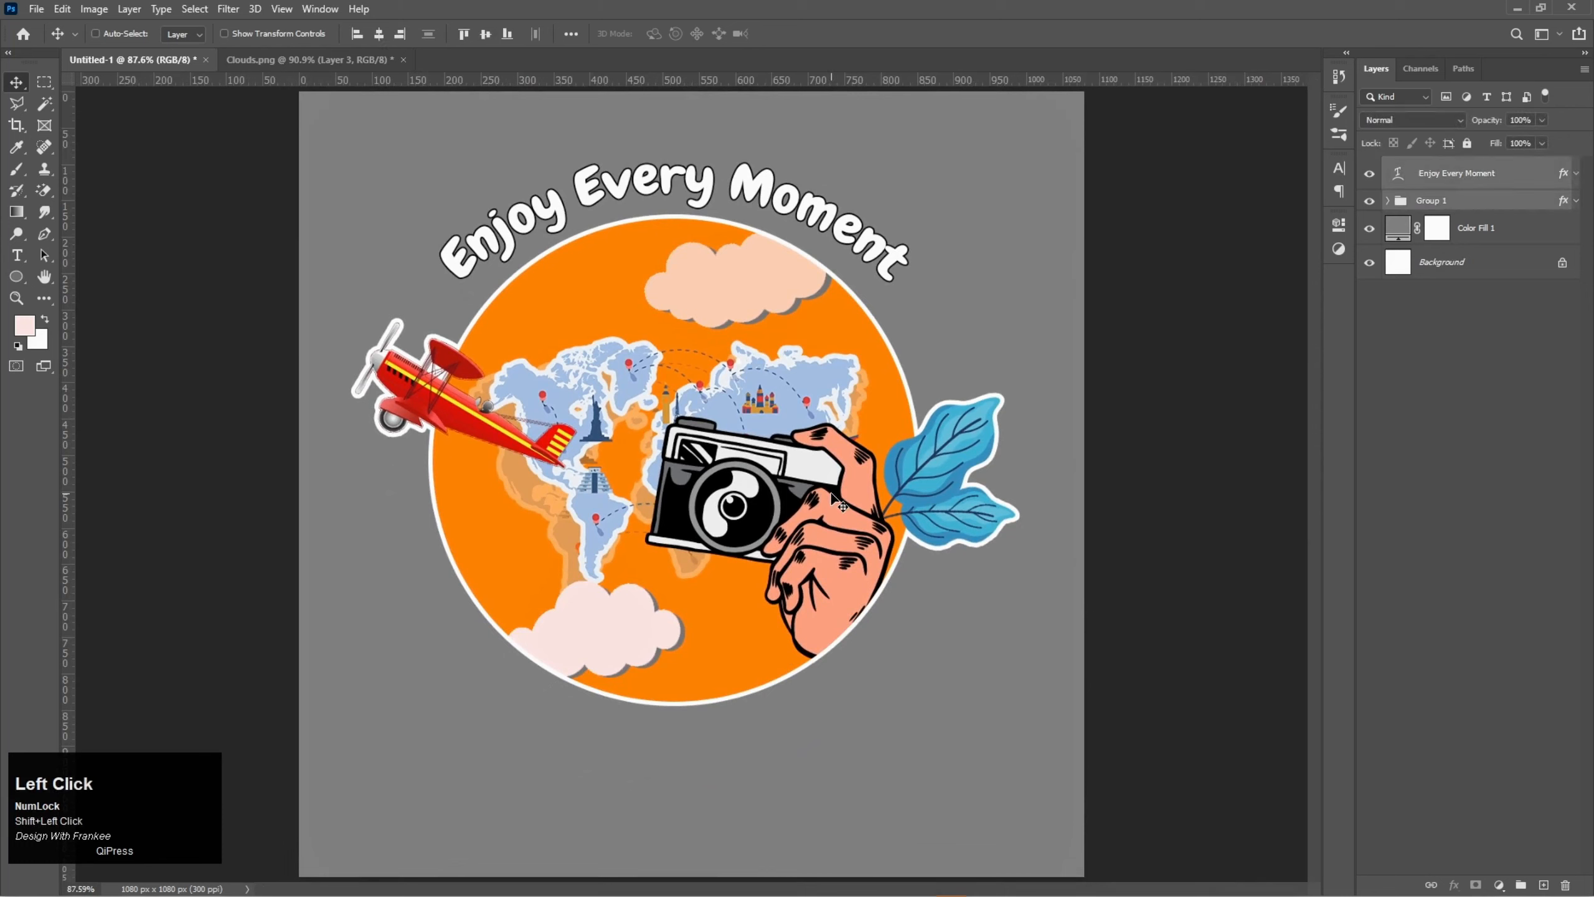
{"action": "key", "text": "ctrl+t"}
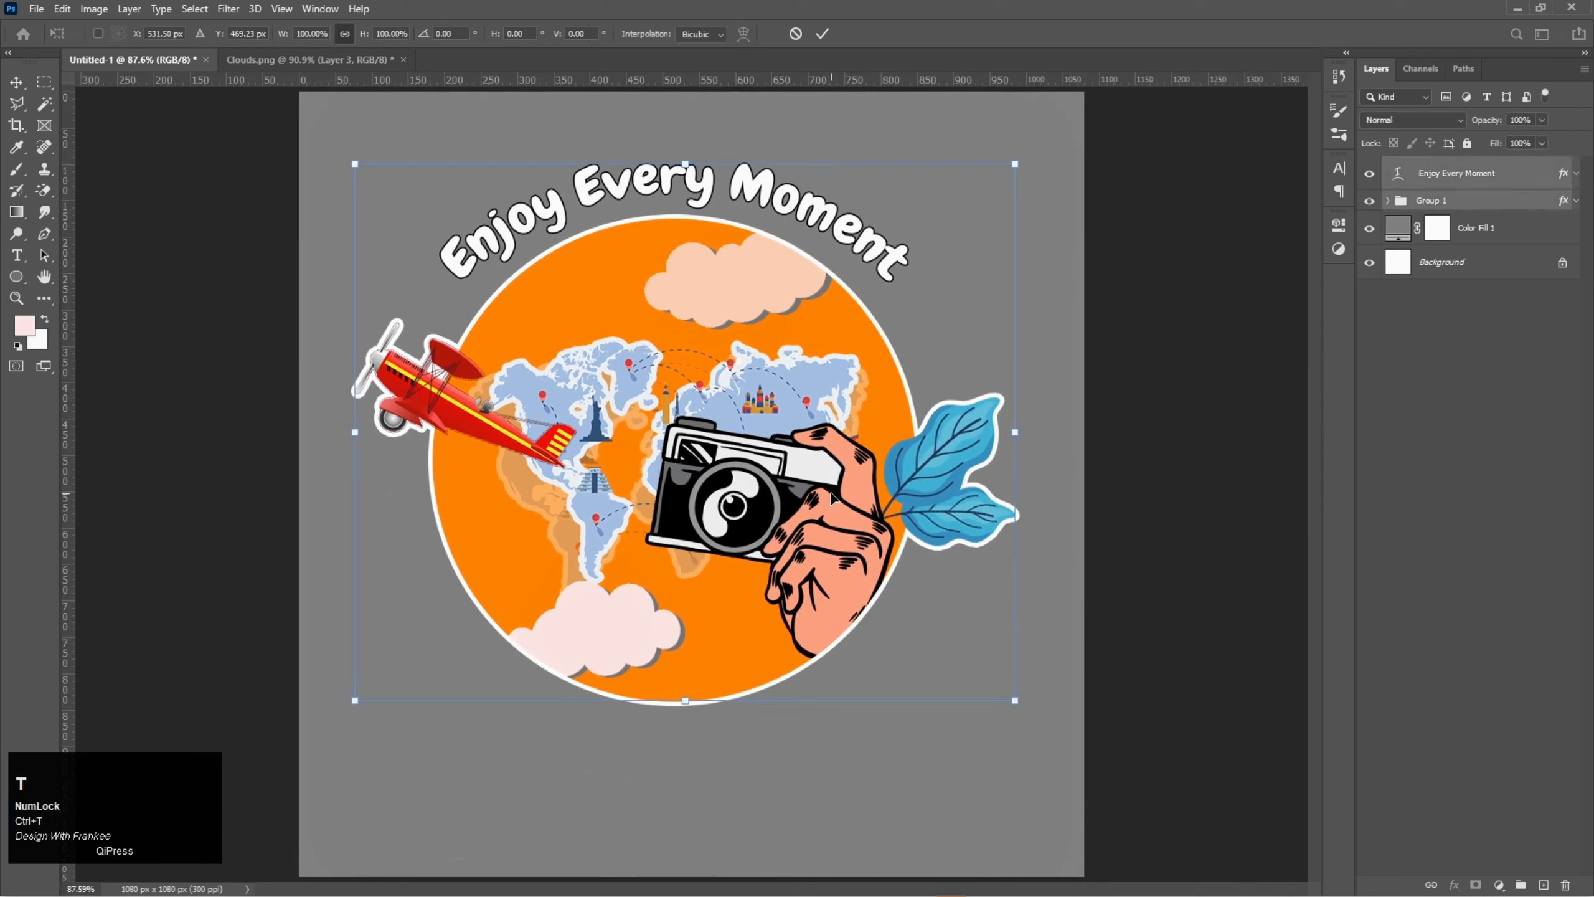
{"action": "left_click_drag", "start_coordinate": [1013, 433], "coordinate": [1057, 433]}
{"action": "left_click_drag", "start_coordinate": [707, 438], "coordinate": [716, 492]}
{"action": "double_click", "coordinate": [716, 491]}
- Change the Color Fill 1 background colour to black #000000 and deselect the layer
{"action": "left_click", "coordinate": [1397, 234]}
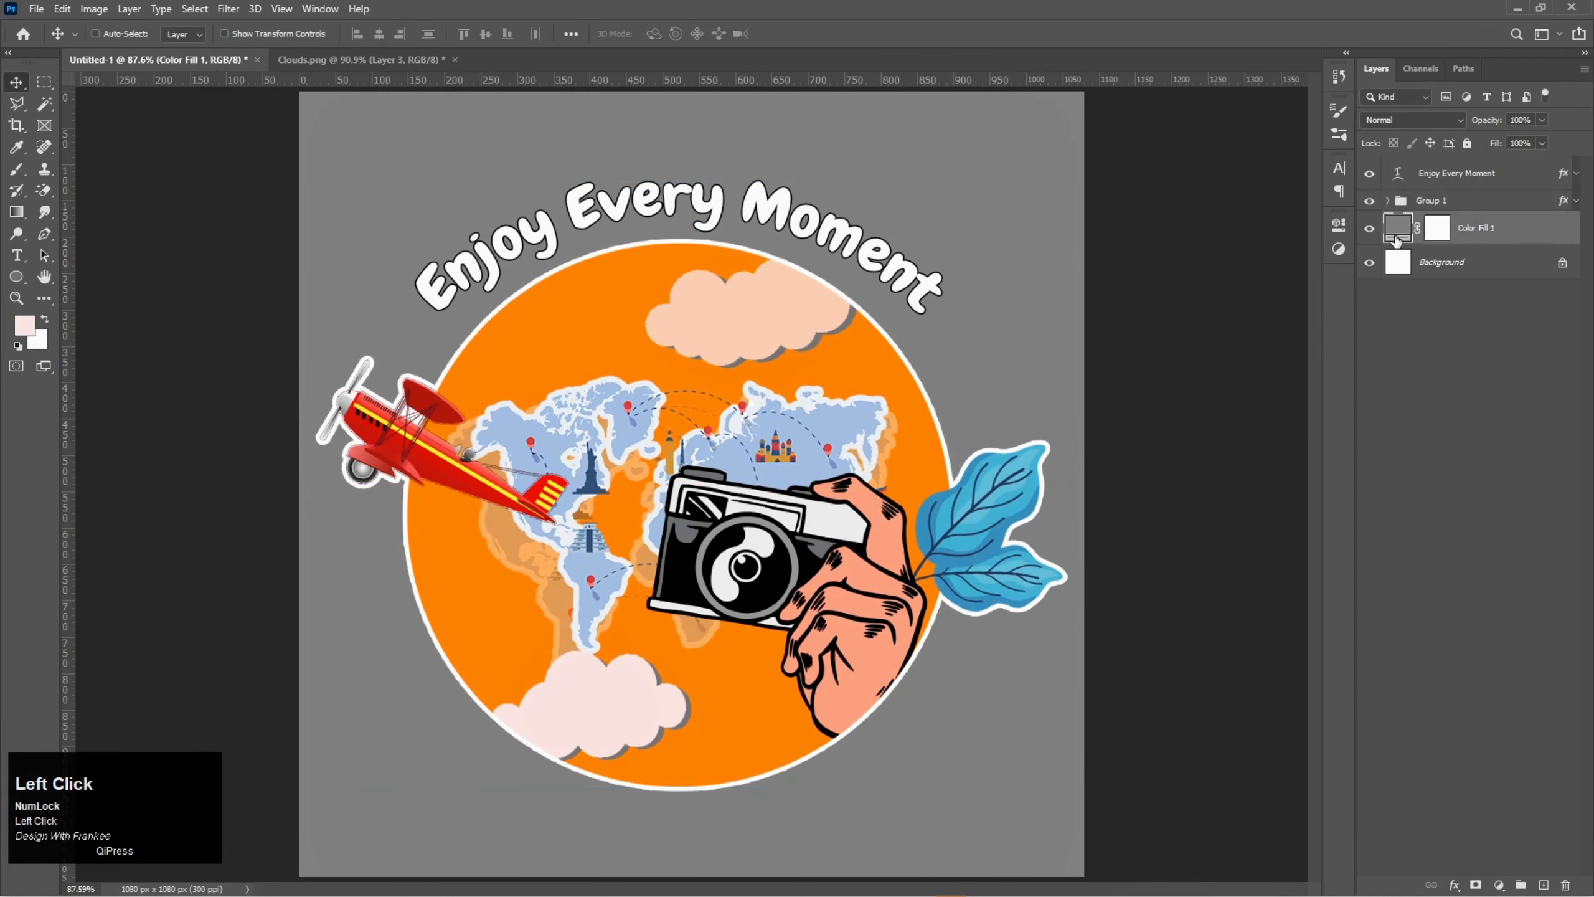
{"action": "double_click", "coordinate": [1397, 235]}
{"action": "left_click_drag", "start_coordinate": [1043, 271], "coordinate": [1111, 392]}
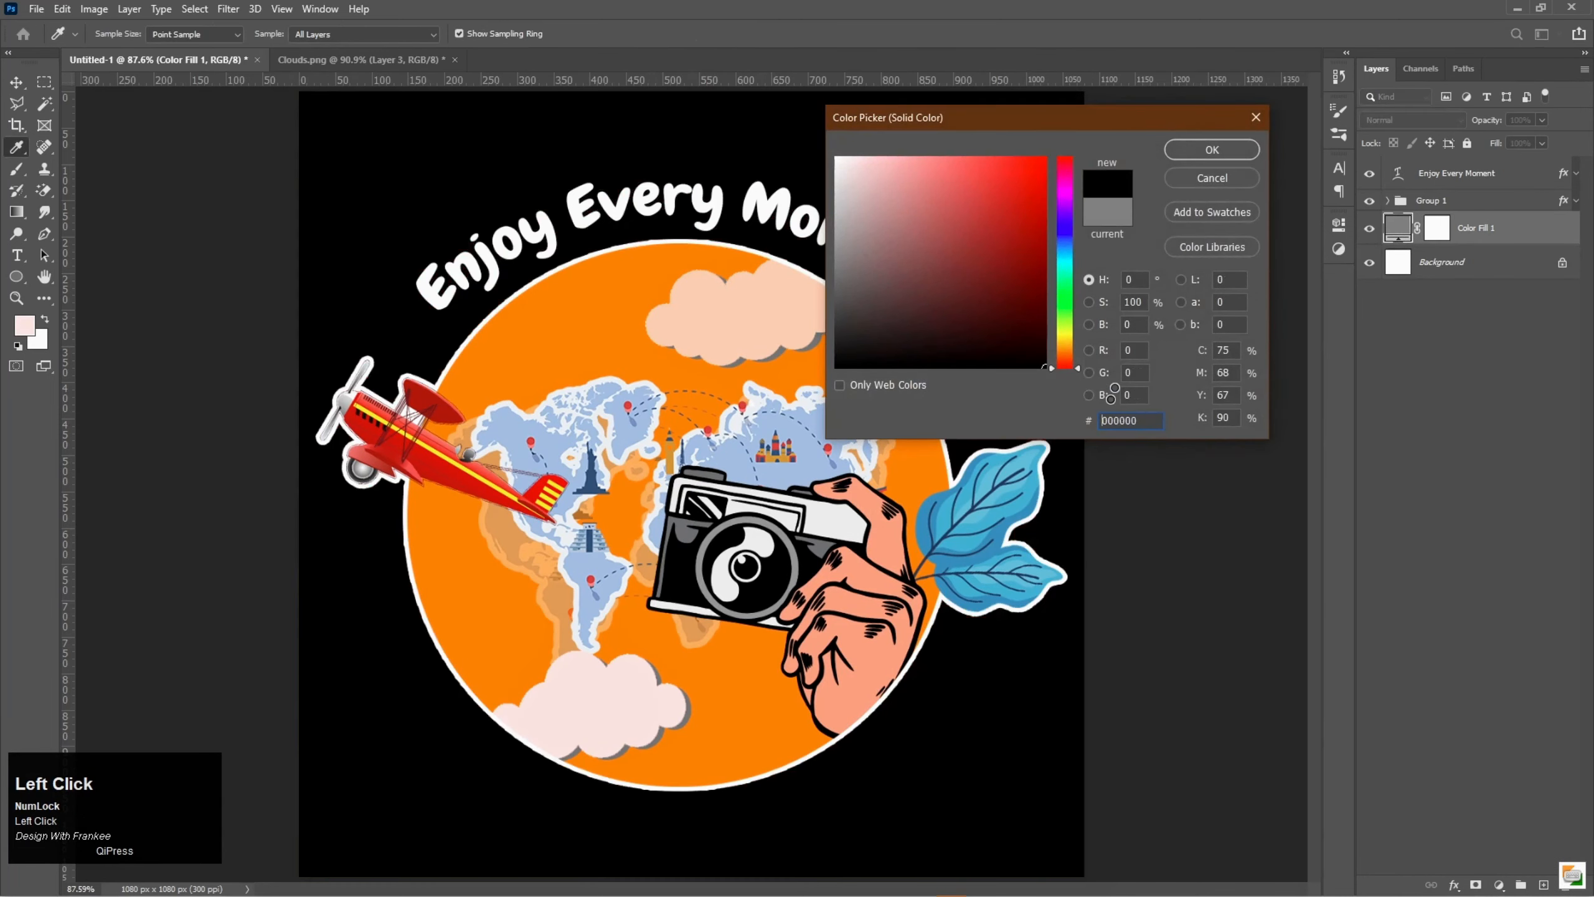
{"action": "left_click", "coordinate": [1205, 150]}
{"action": "left_click", "coordinate": [1410, 367]}
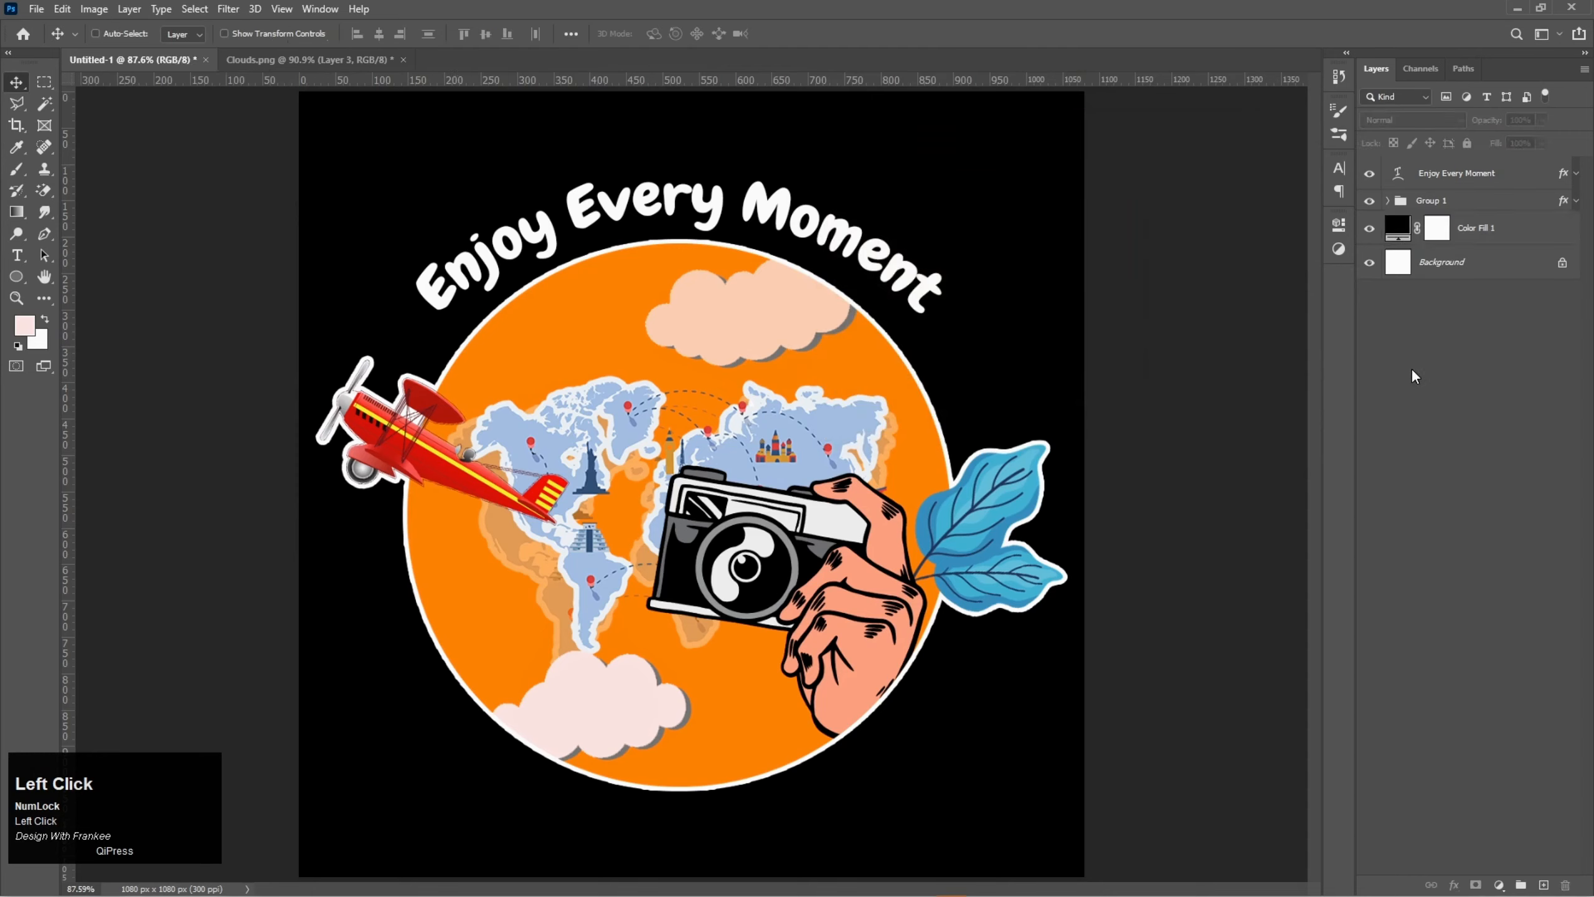